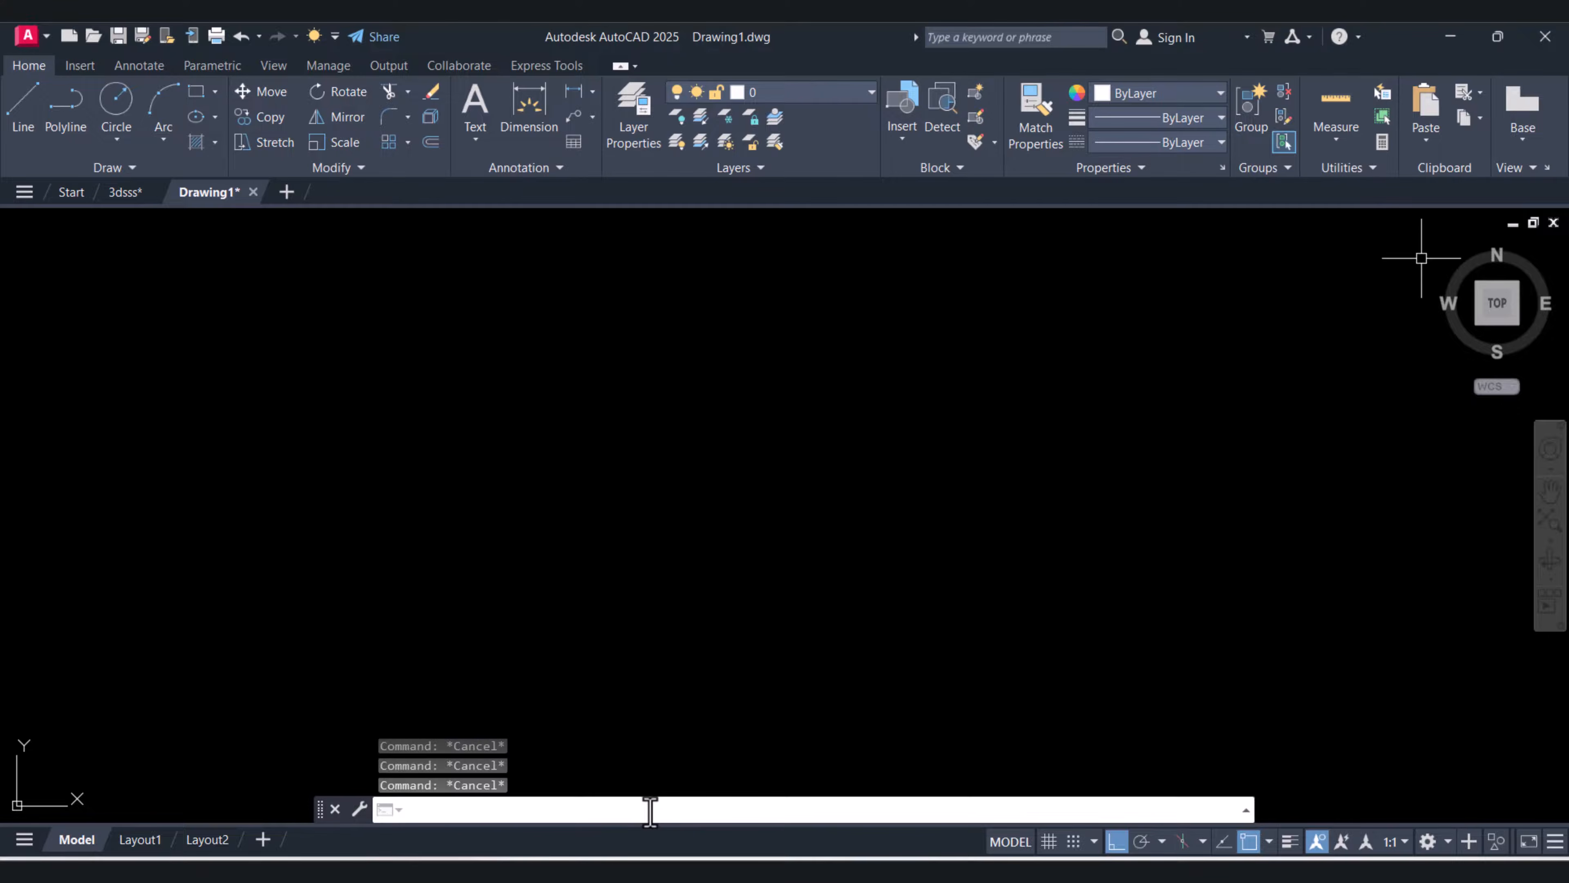
Zoom to the drawing extents to show the reference image, and switch the workspace to 3D Modeling
text(z)
key(Return)
text(e)
key(Return)
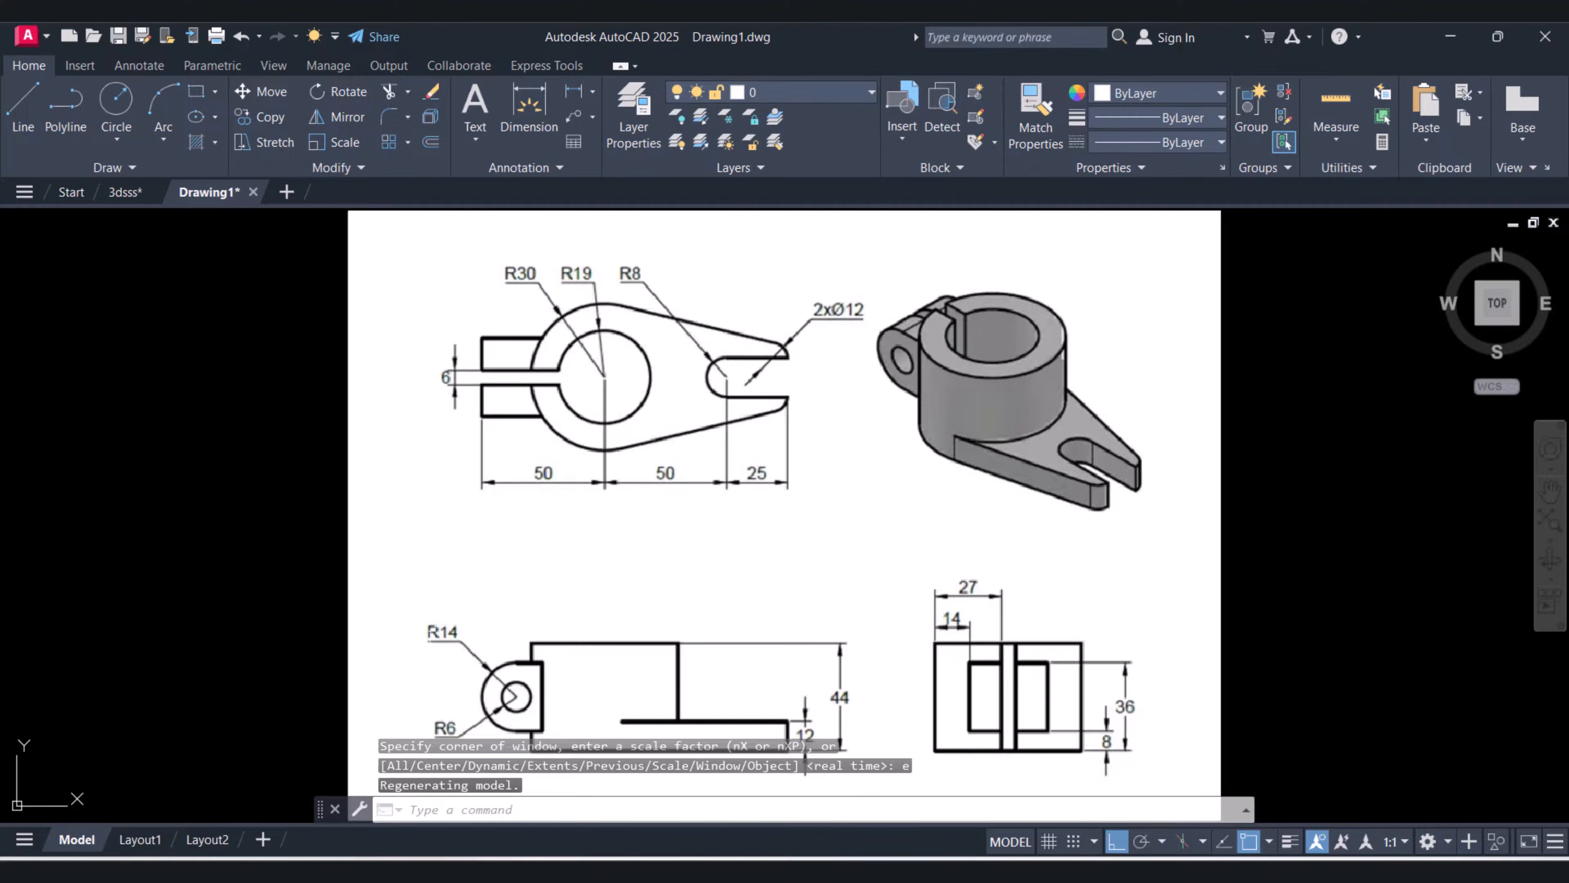
mouse_move(962, 570)
middle_down()
mouse_move(701, 592)
mouse_move(497, 550)
middle_up()
scroll(701, 593, up, 4)
scroll(701, 593, down, 8)
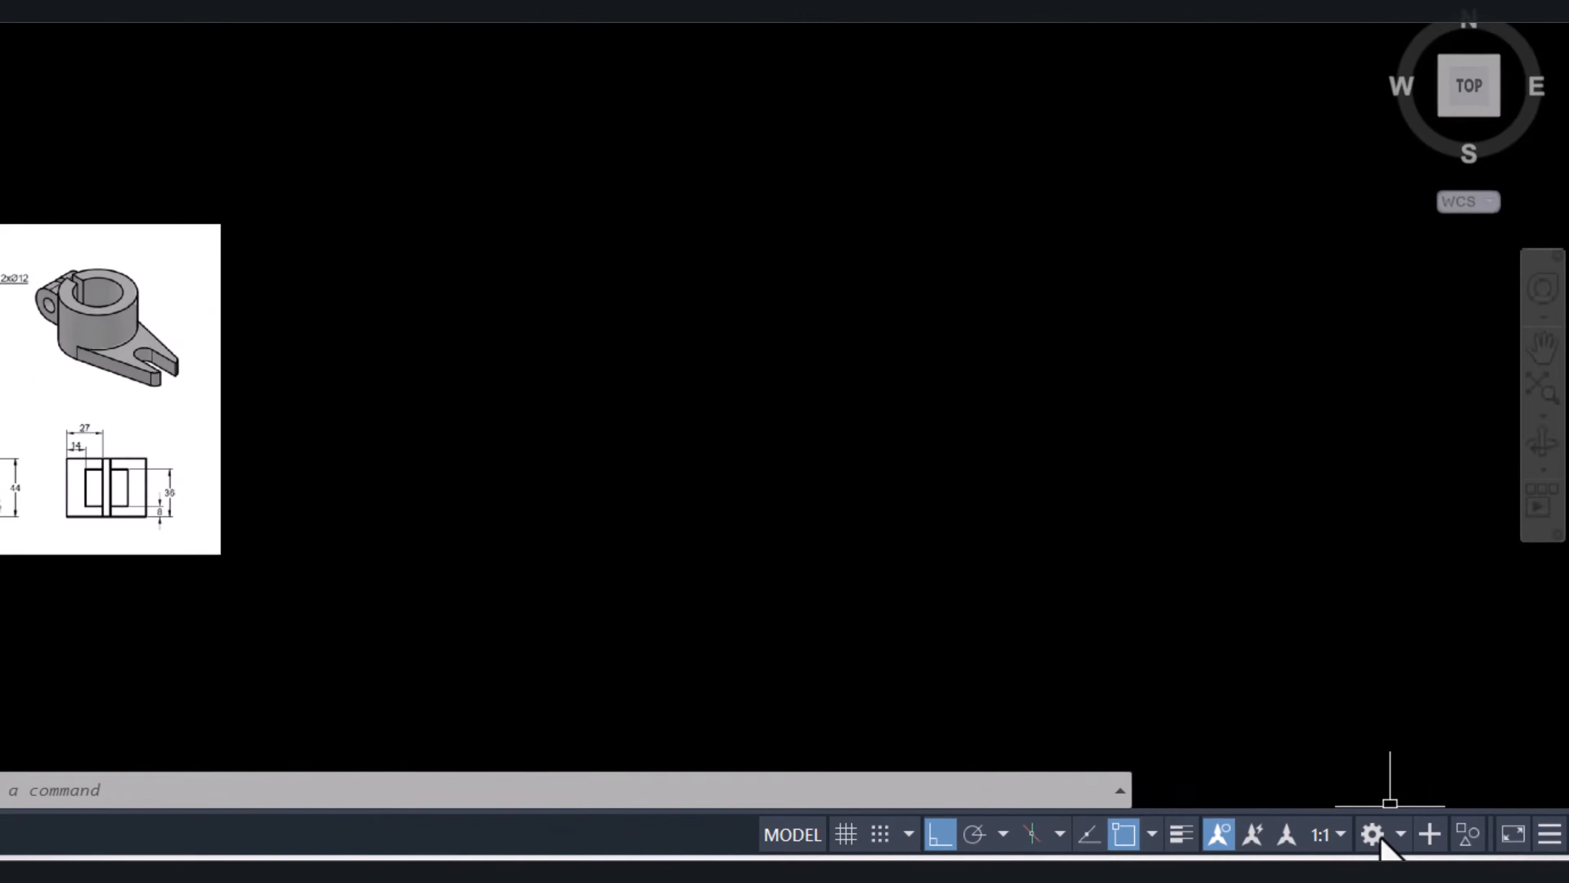
click(1447, 841)
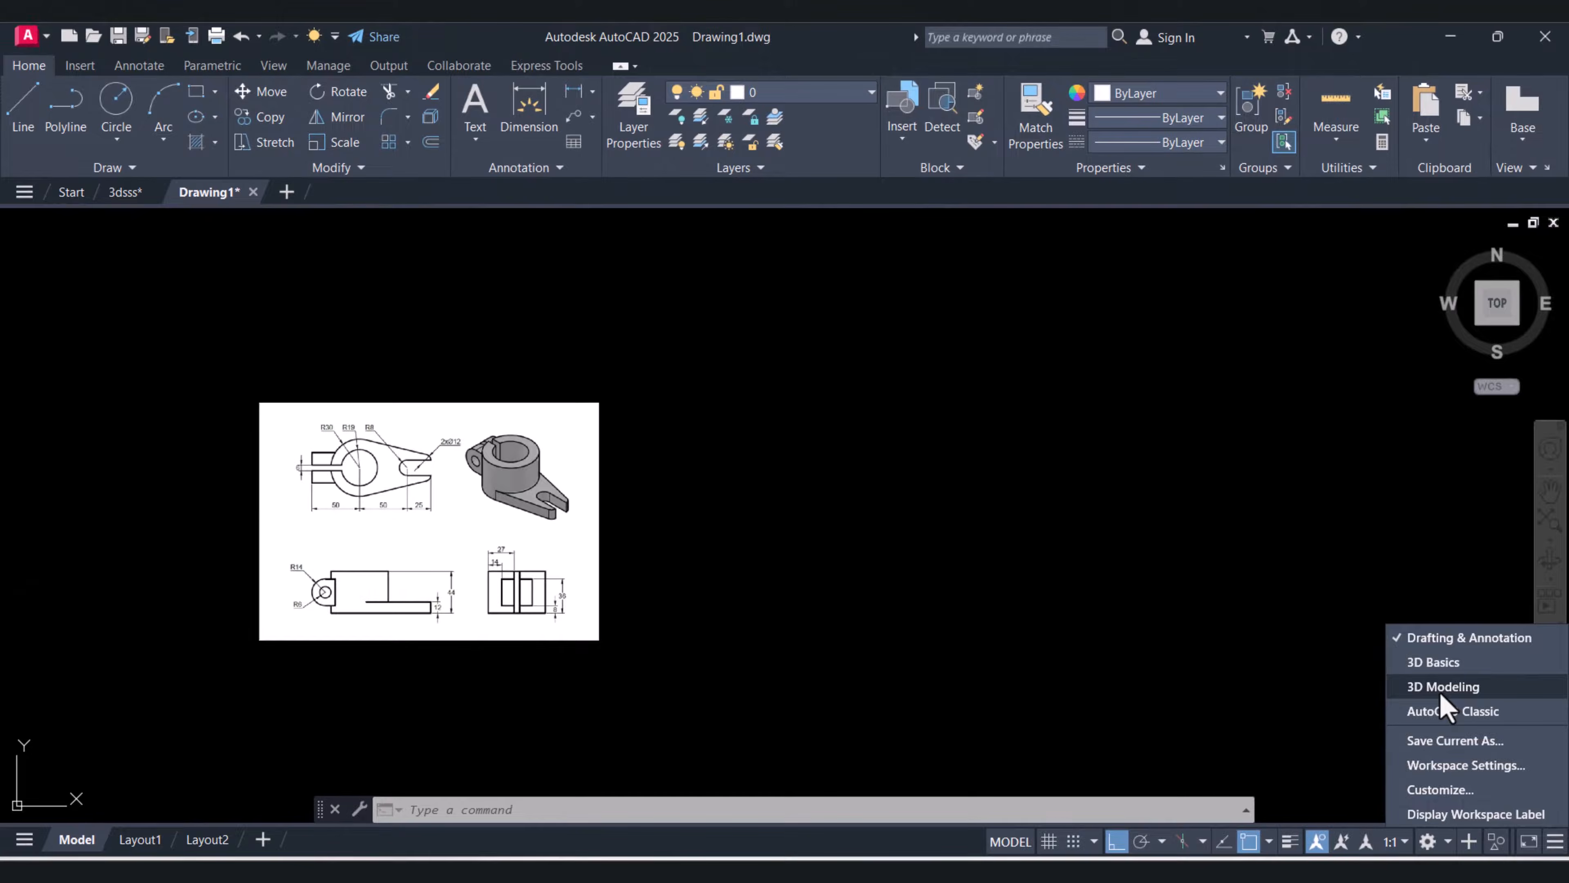
click(1440, 690)
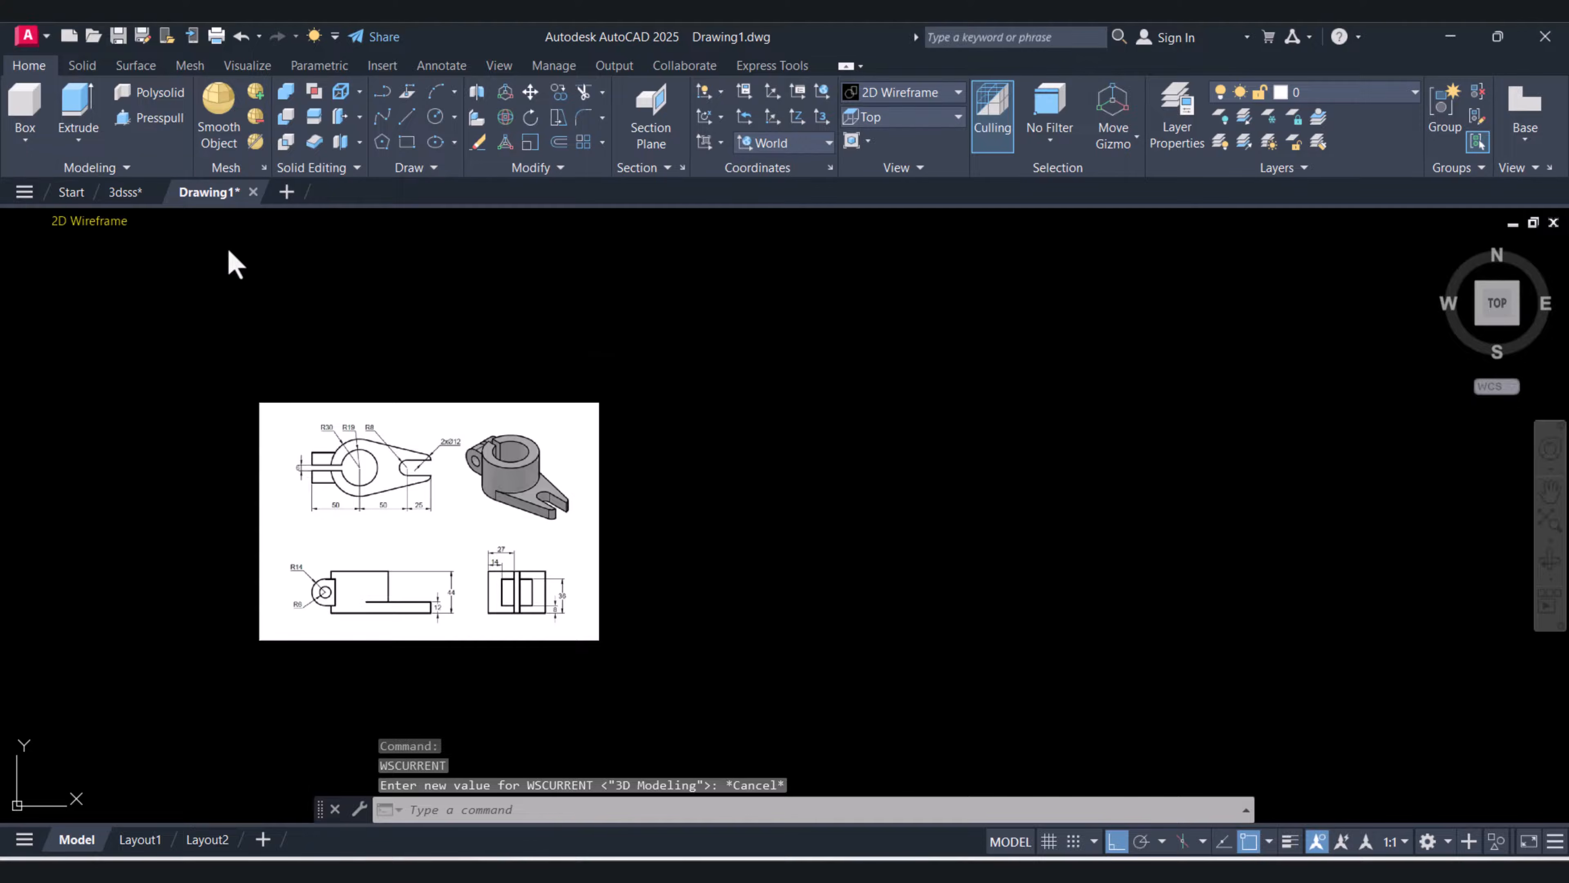
Draw a horizontal polyline 125 units long in the empty area beside the reference image
middle_drag(631, 378, 585, 362)
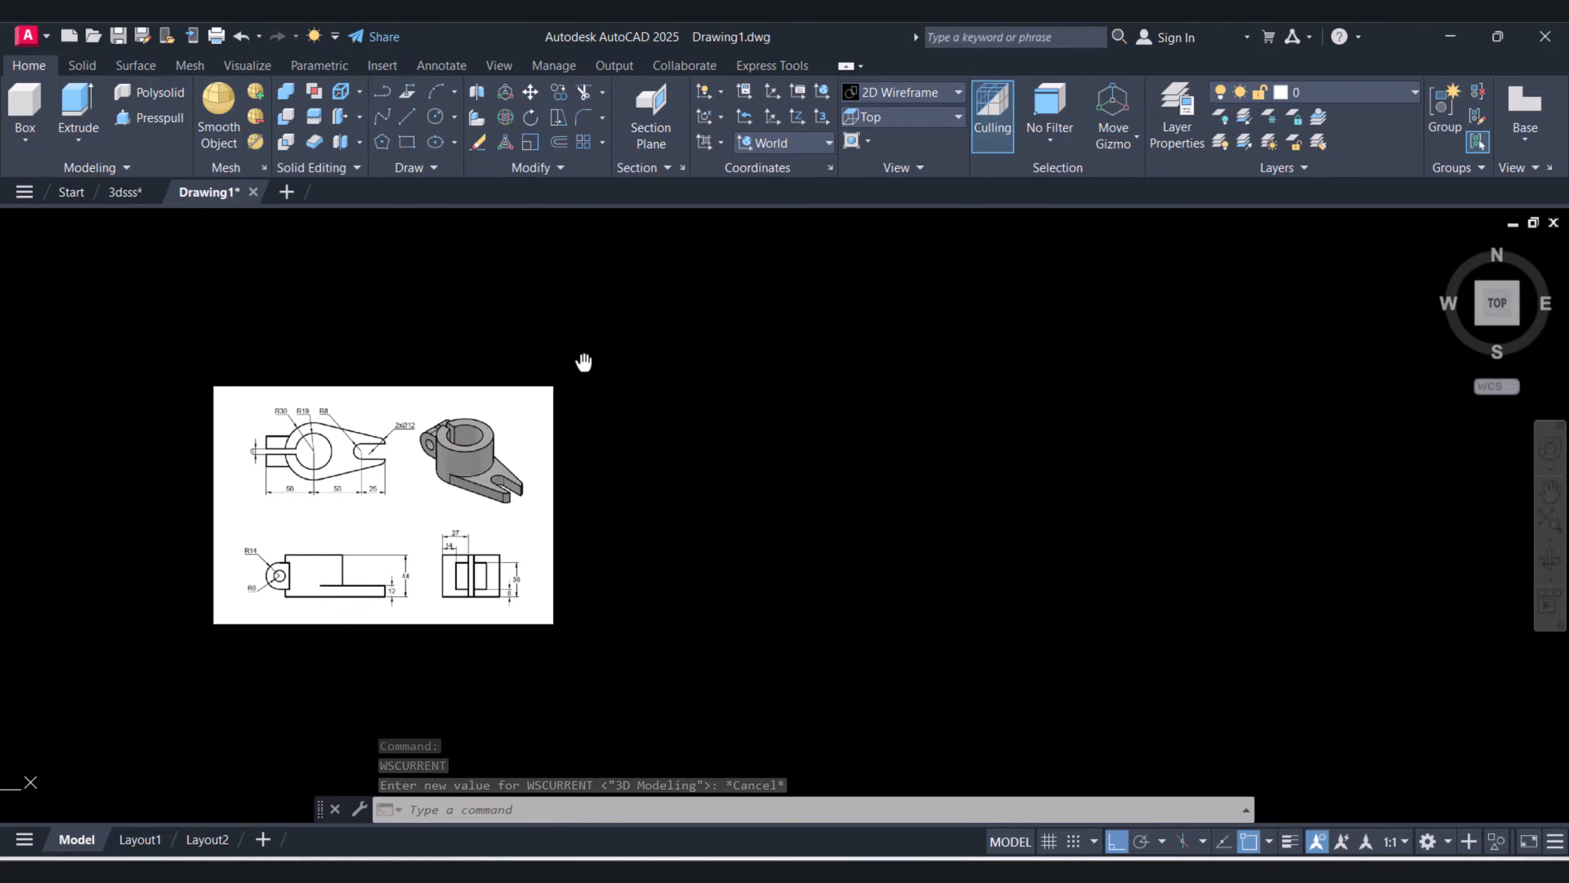
scroll(420, 504, down, 2)
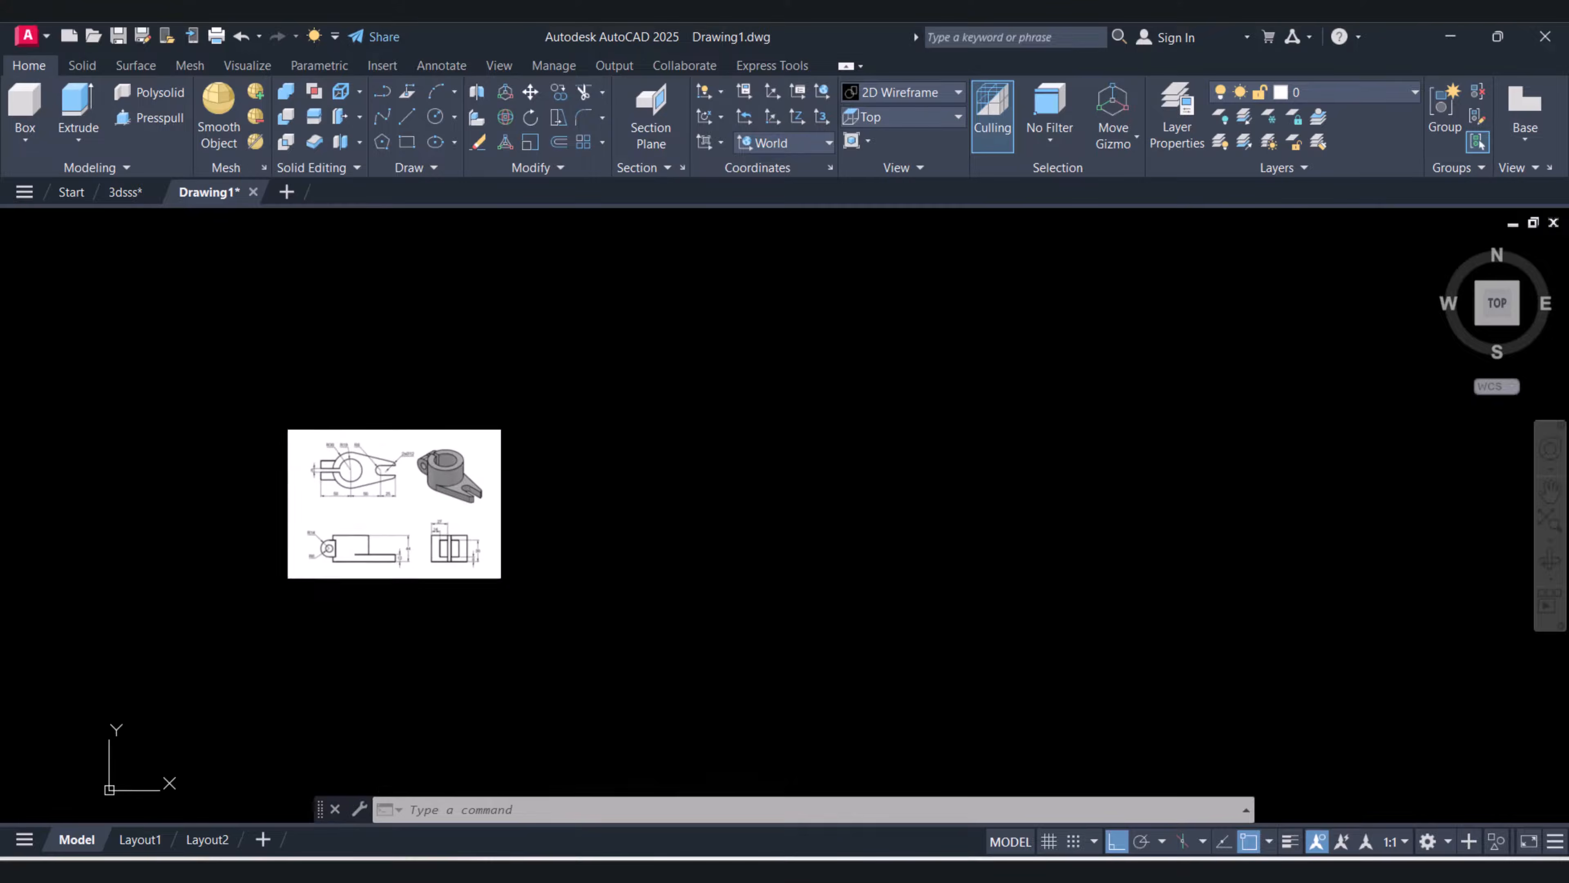
scroll(420, 504, up, 4)
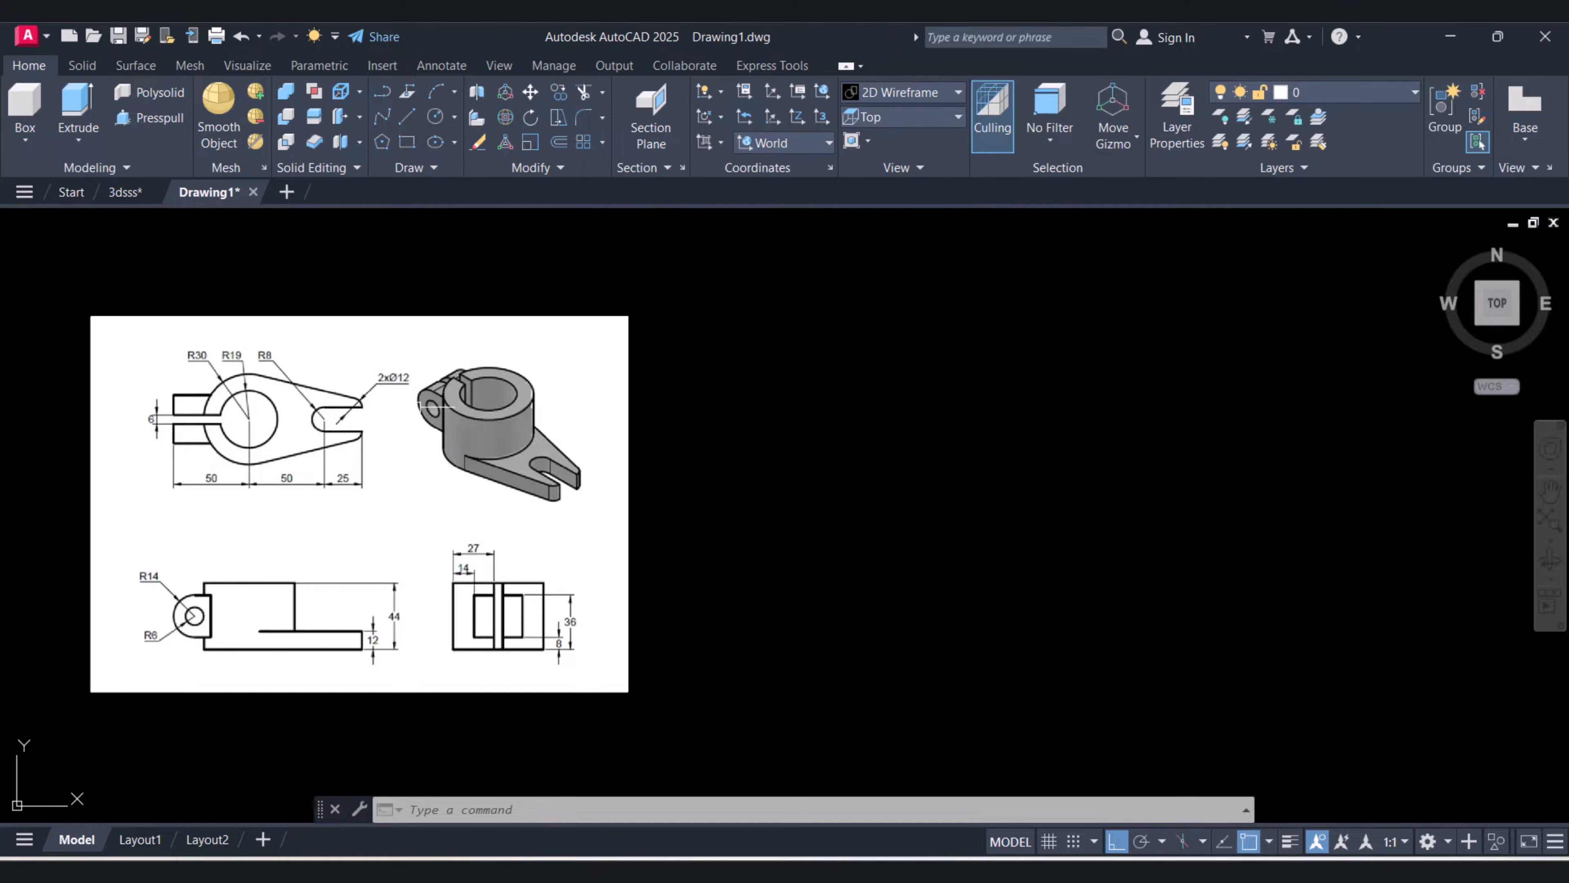
key(Escape)
key(Escape)
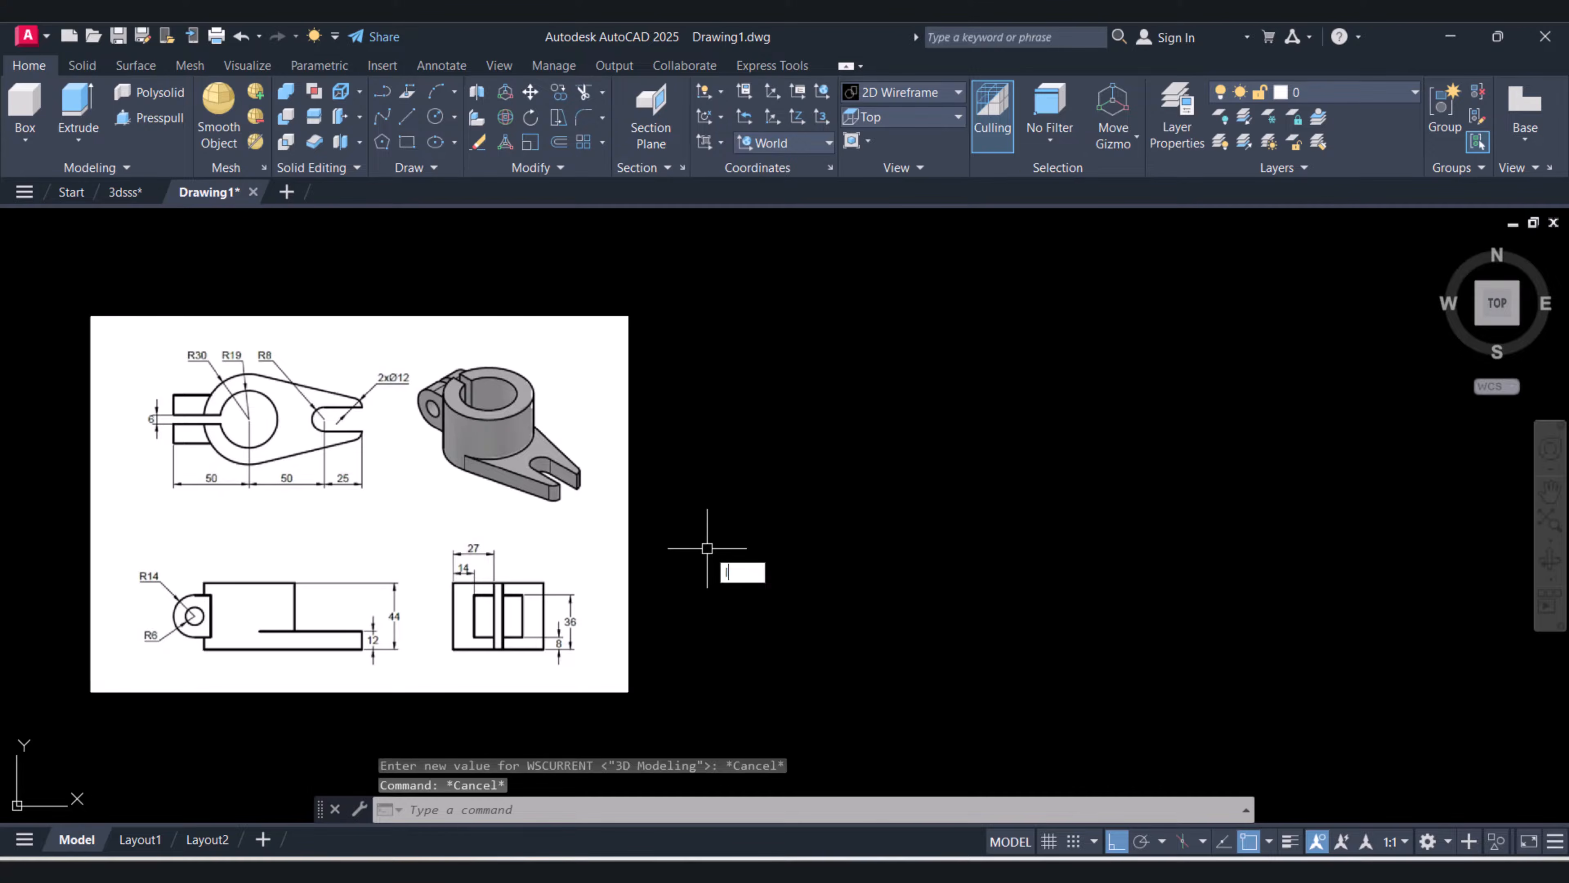
key(Escape)
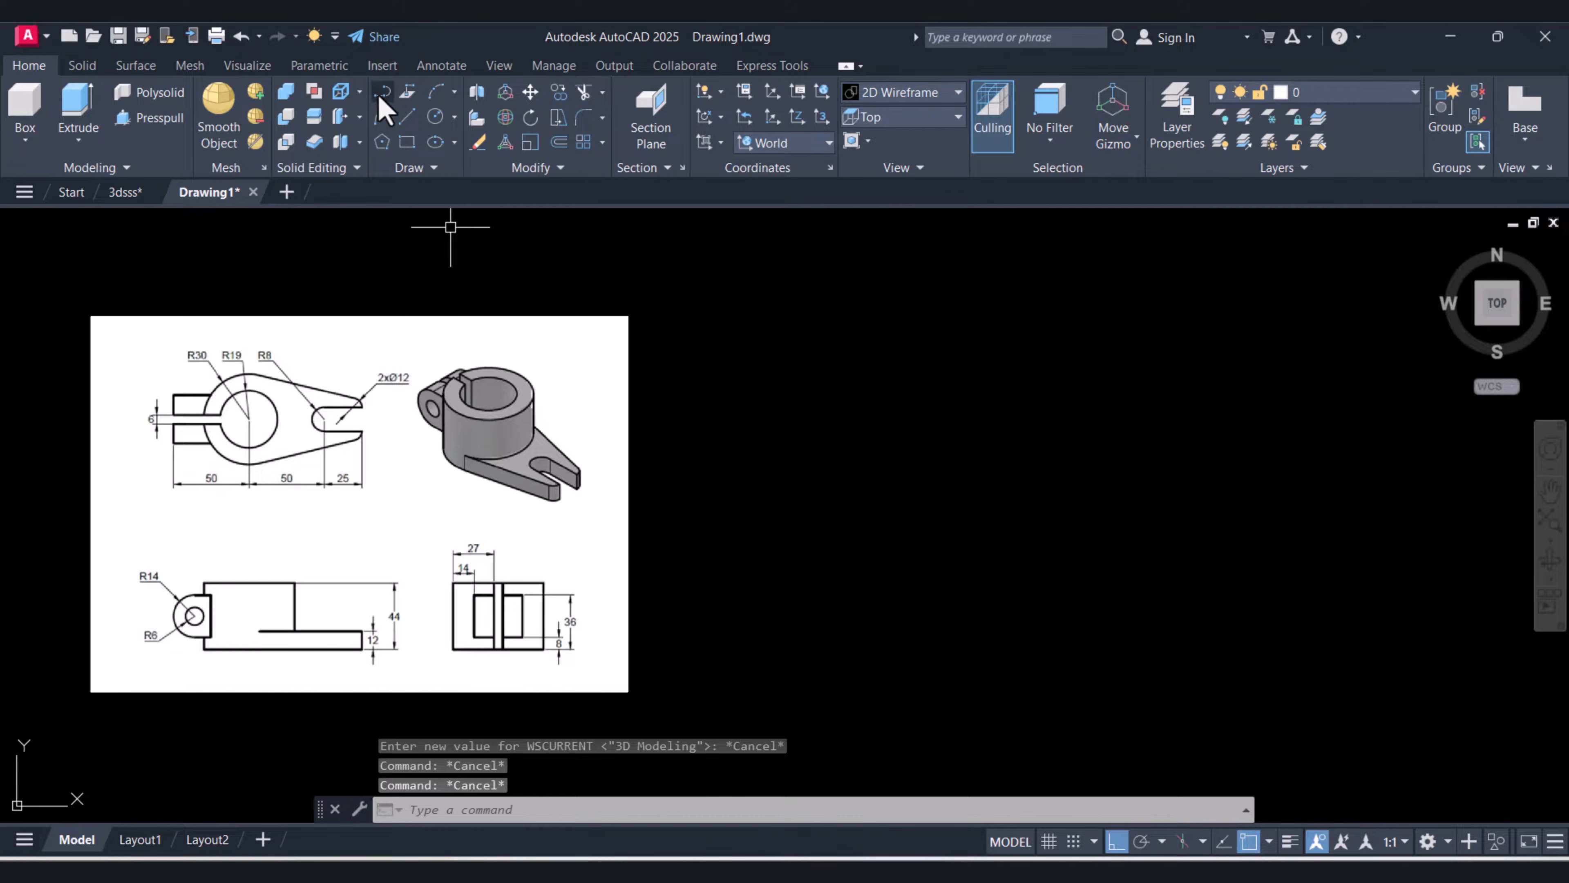
click(383, 93)
click(788, 533)
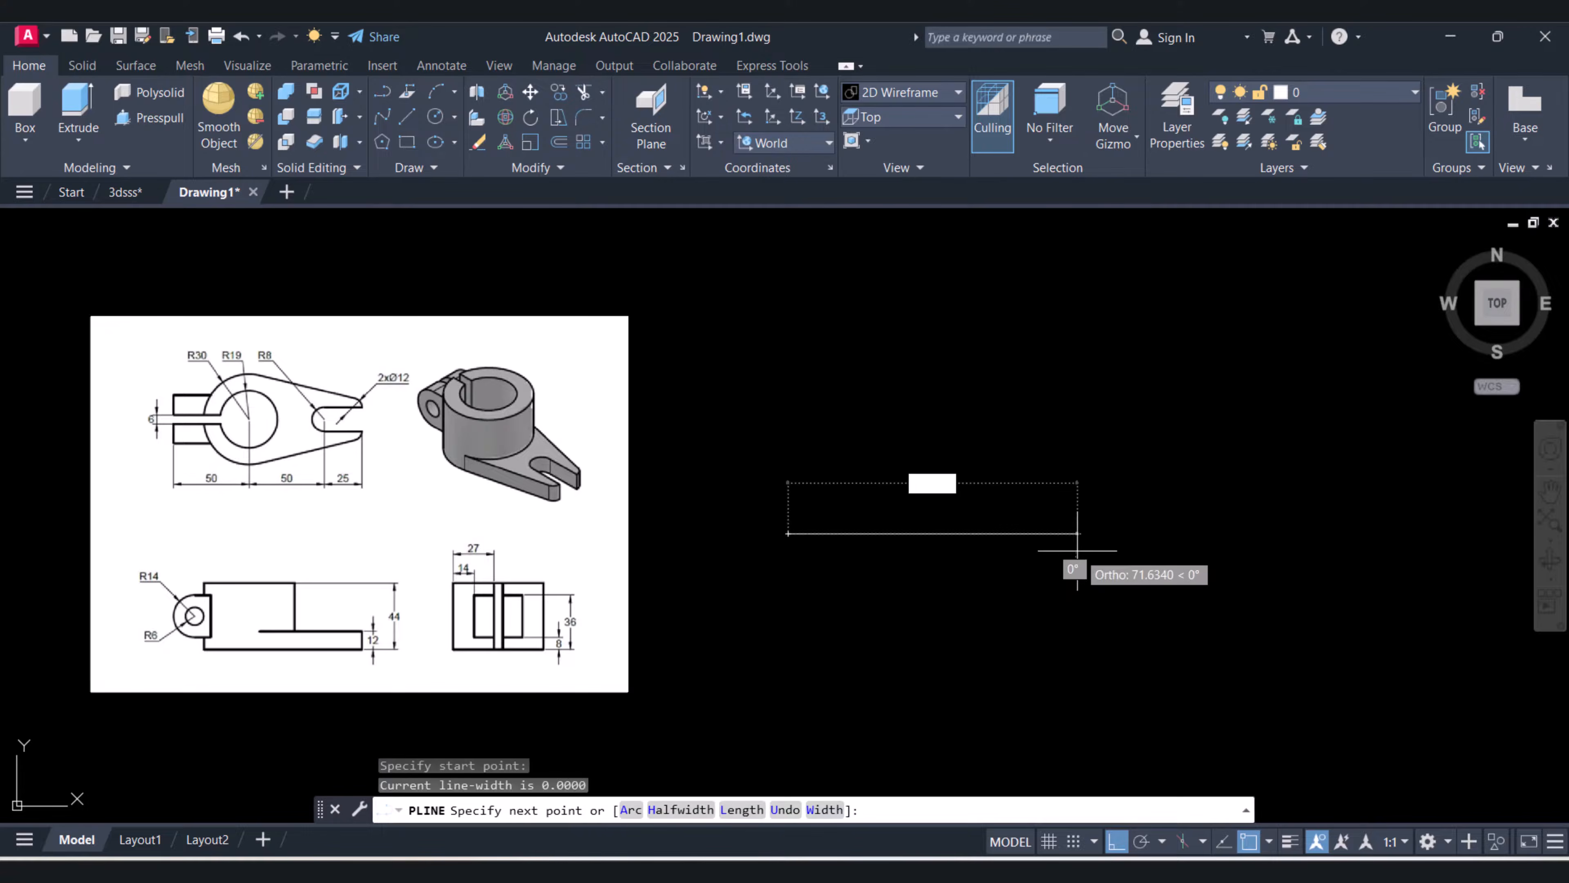
text(125)
key(Return)
key(Escape)
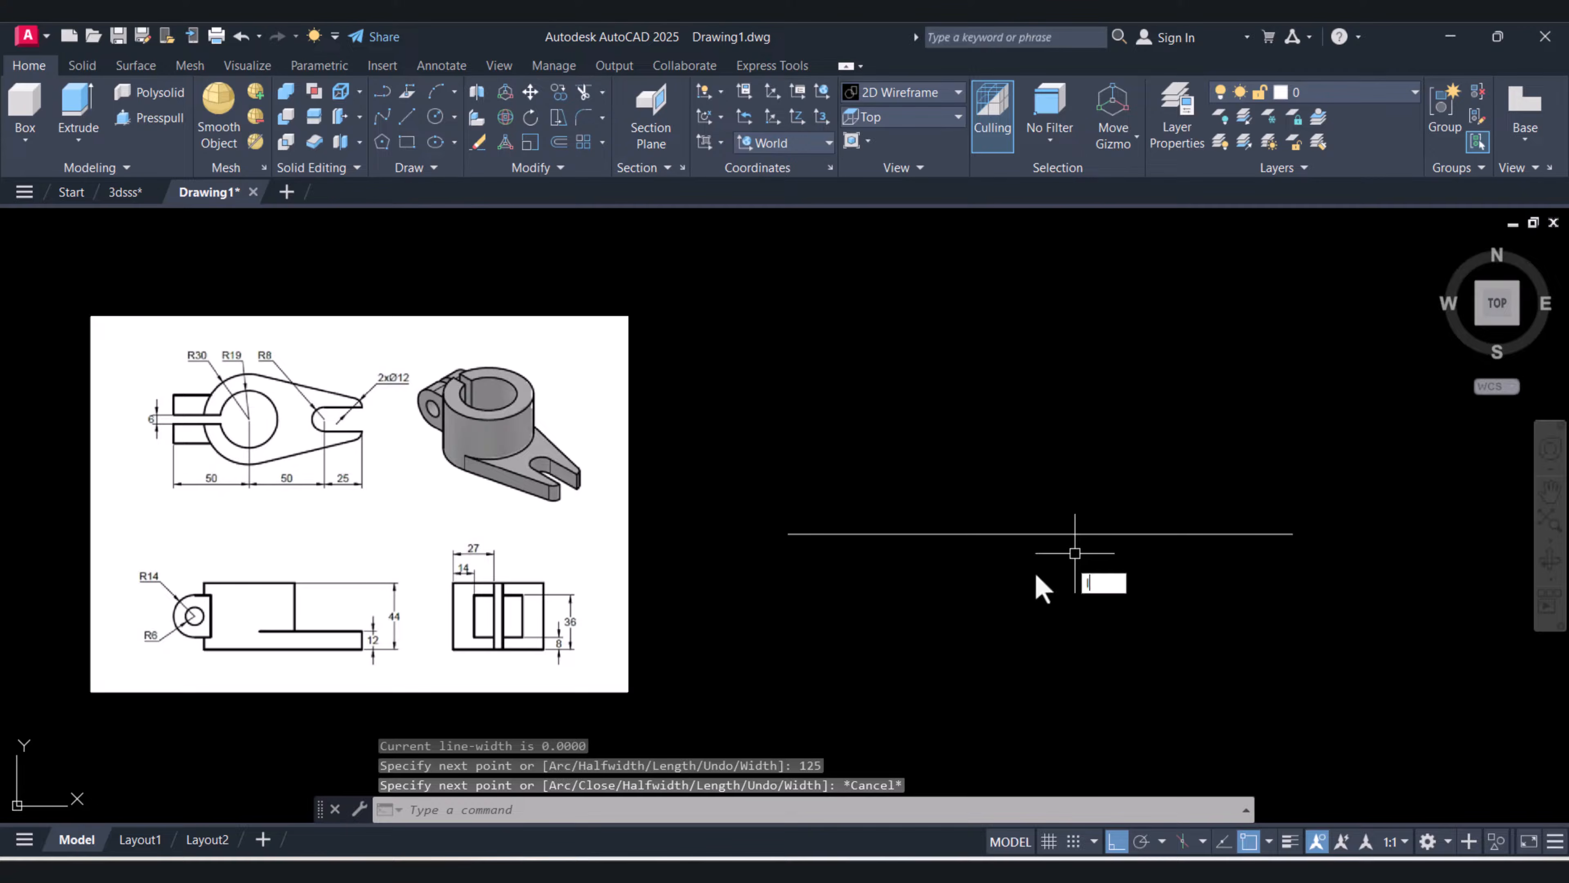
Draw a short vertical line upward from the left end of the 125-unit baseline
text(l)
key(Escape)
key(Escape)
text(l)
key(Return)
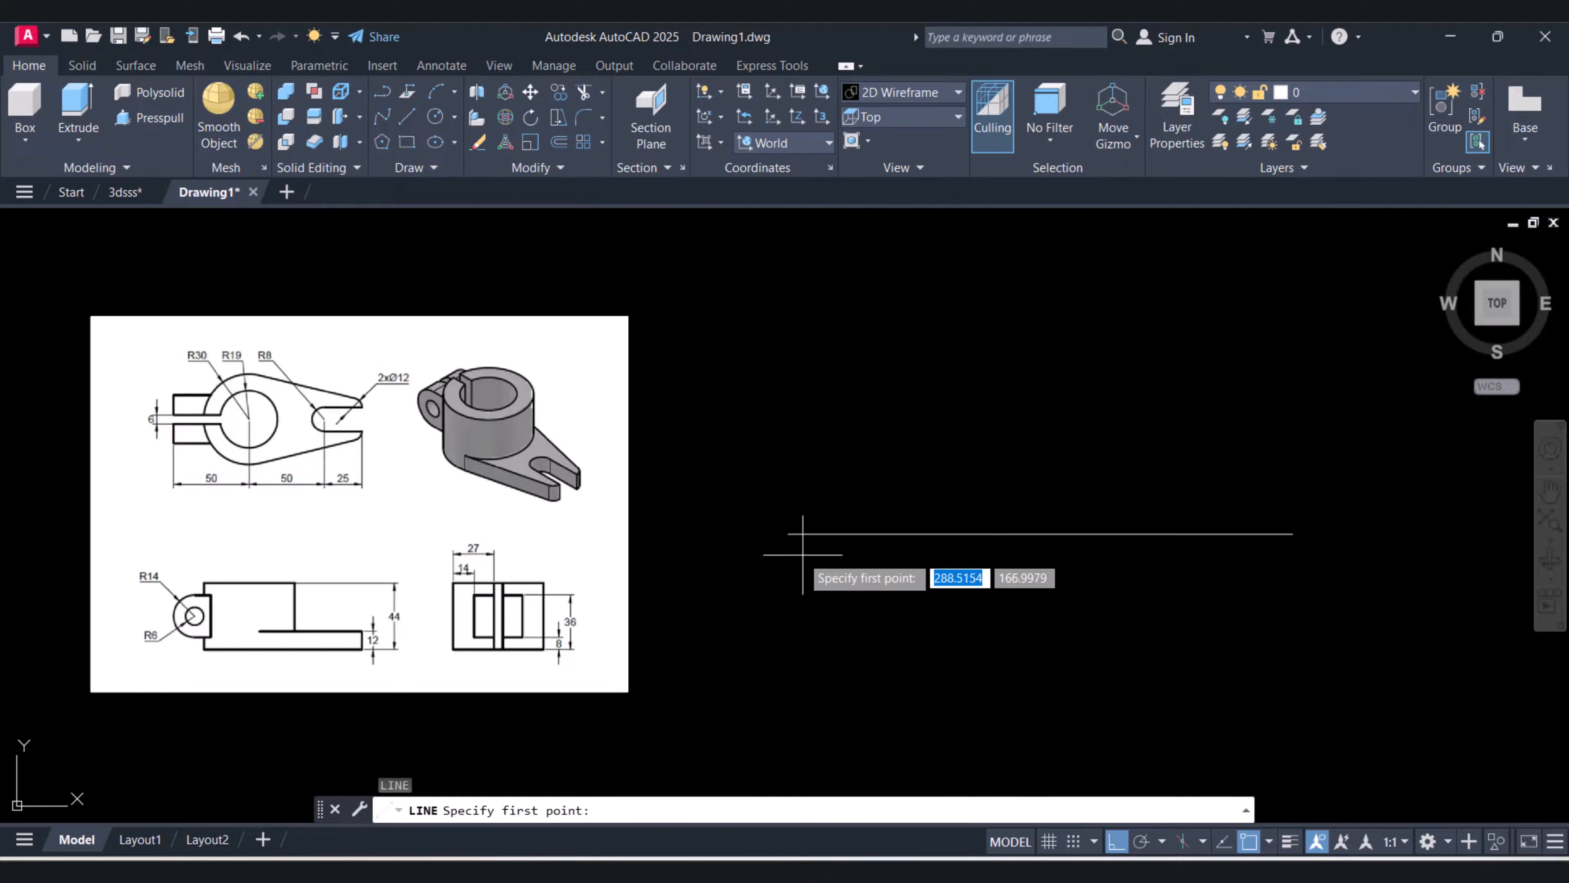
click(788, 533)
click(791, 413)
key(Escape)
key(Escape)
key(Escape)
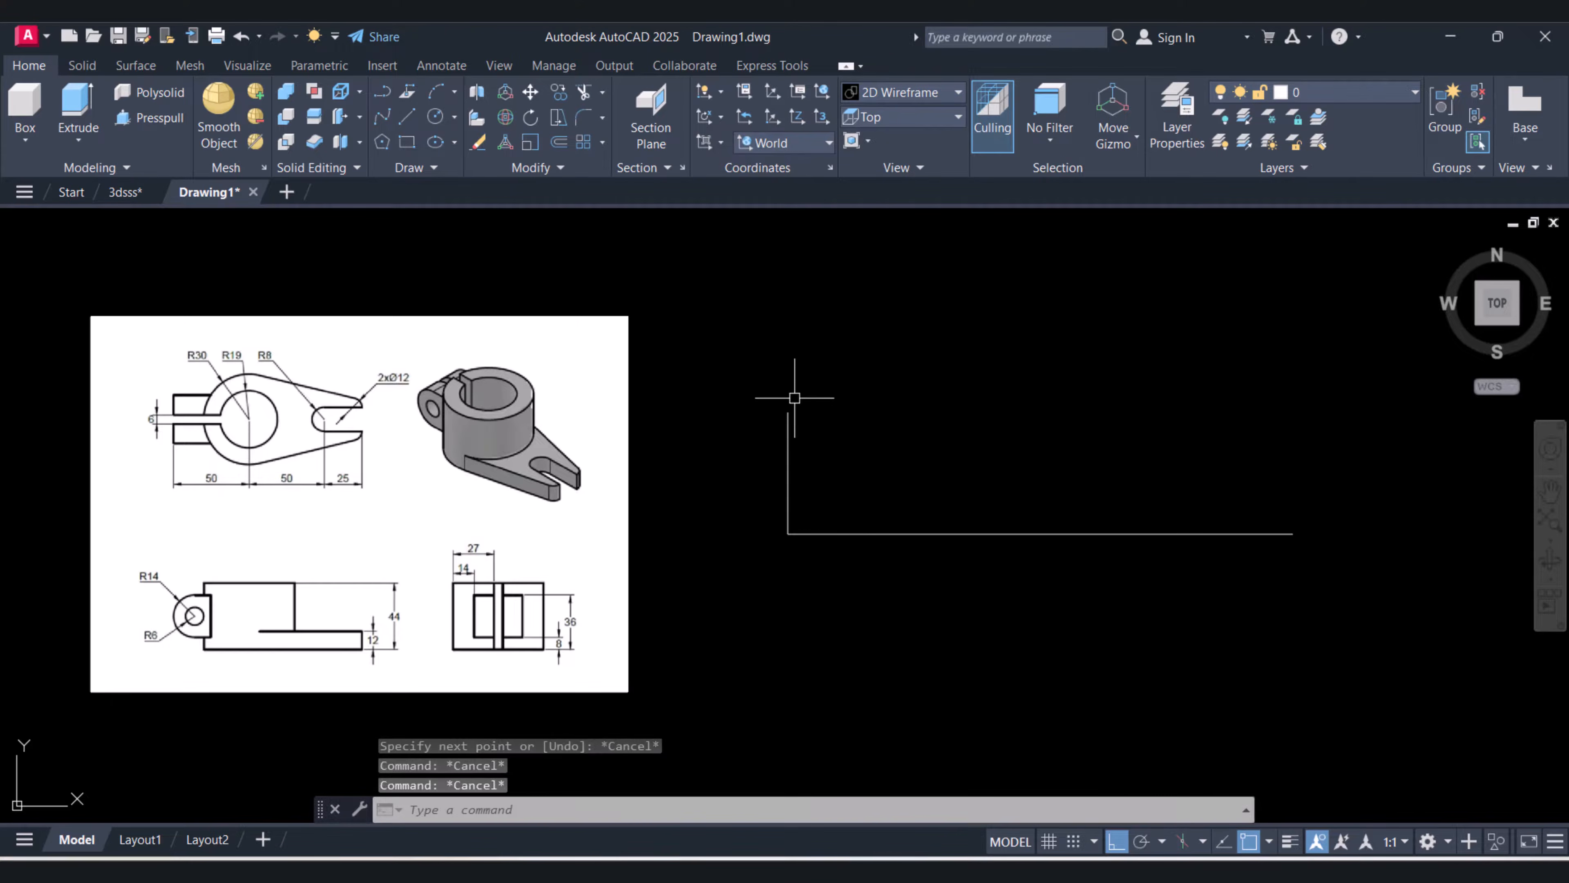
Offset the vertical line 50 units to the right, and offset that copy another 50 units to the right
text(o)
key(Return)
text(50)
key(Return)
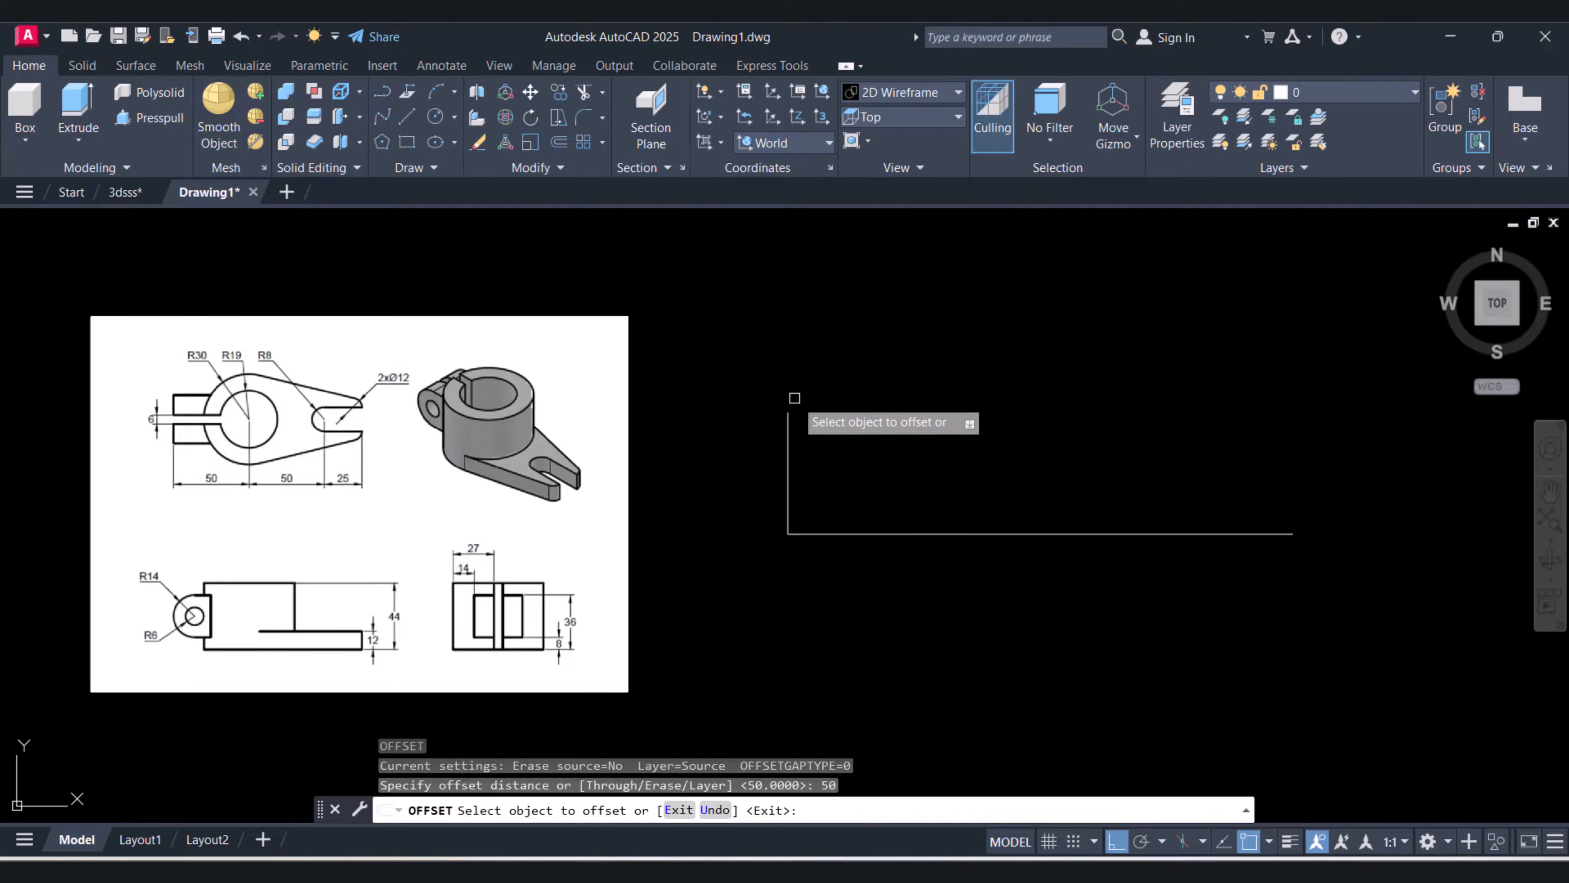
click(788, 456)
click(835, 469)
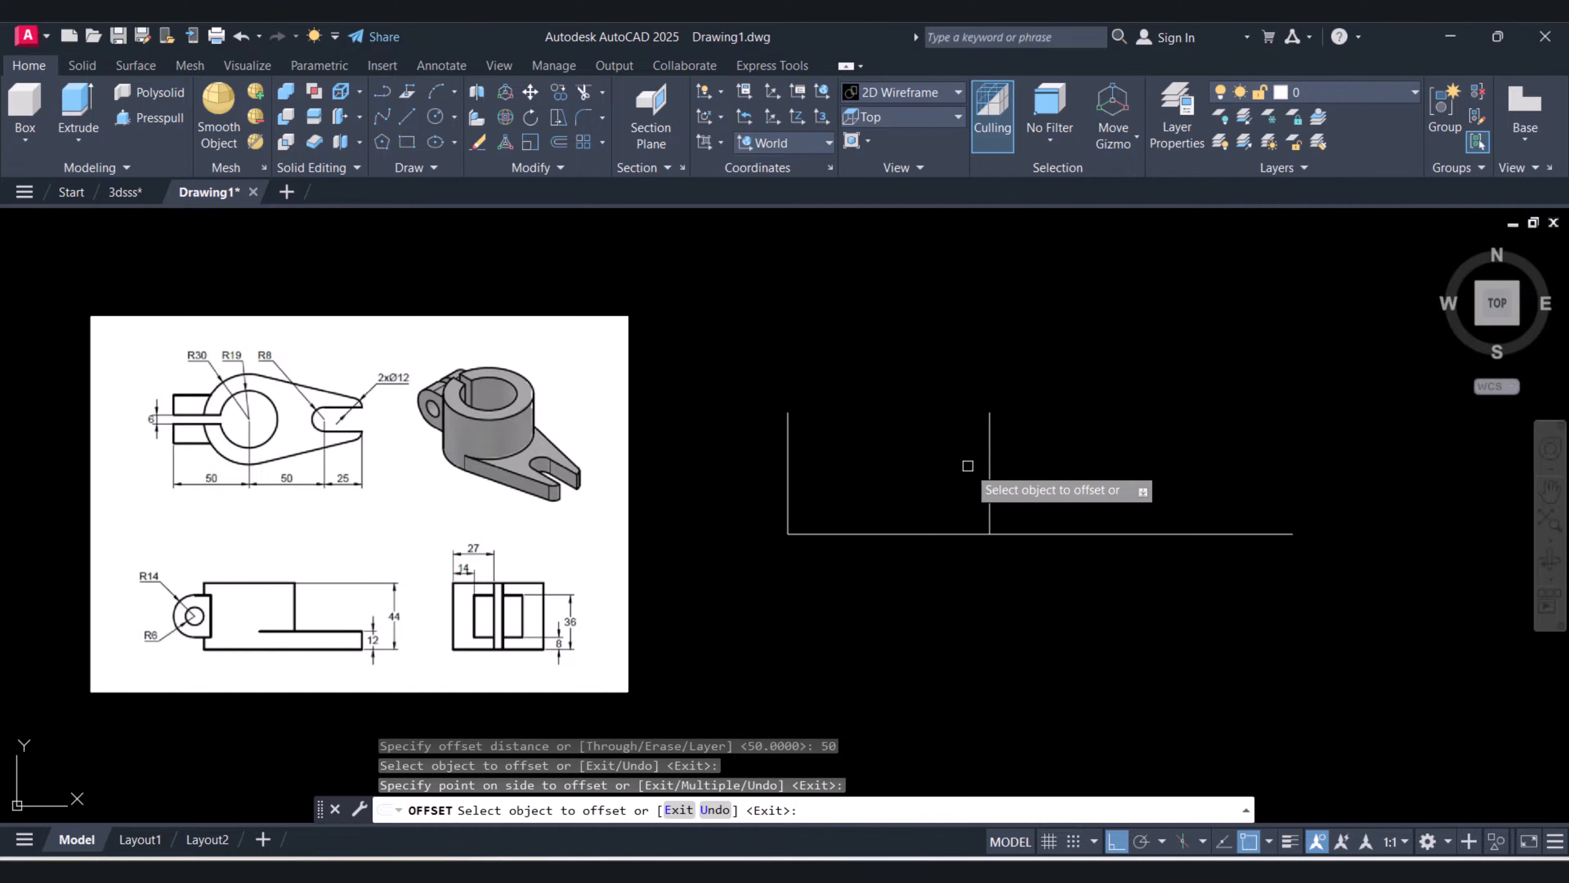
click(989, 467)
click(1055, 484)
key(Escape)
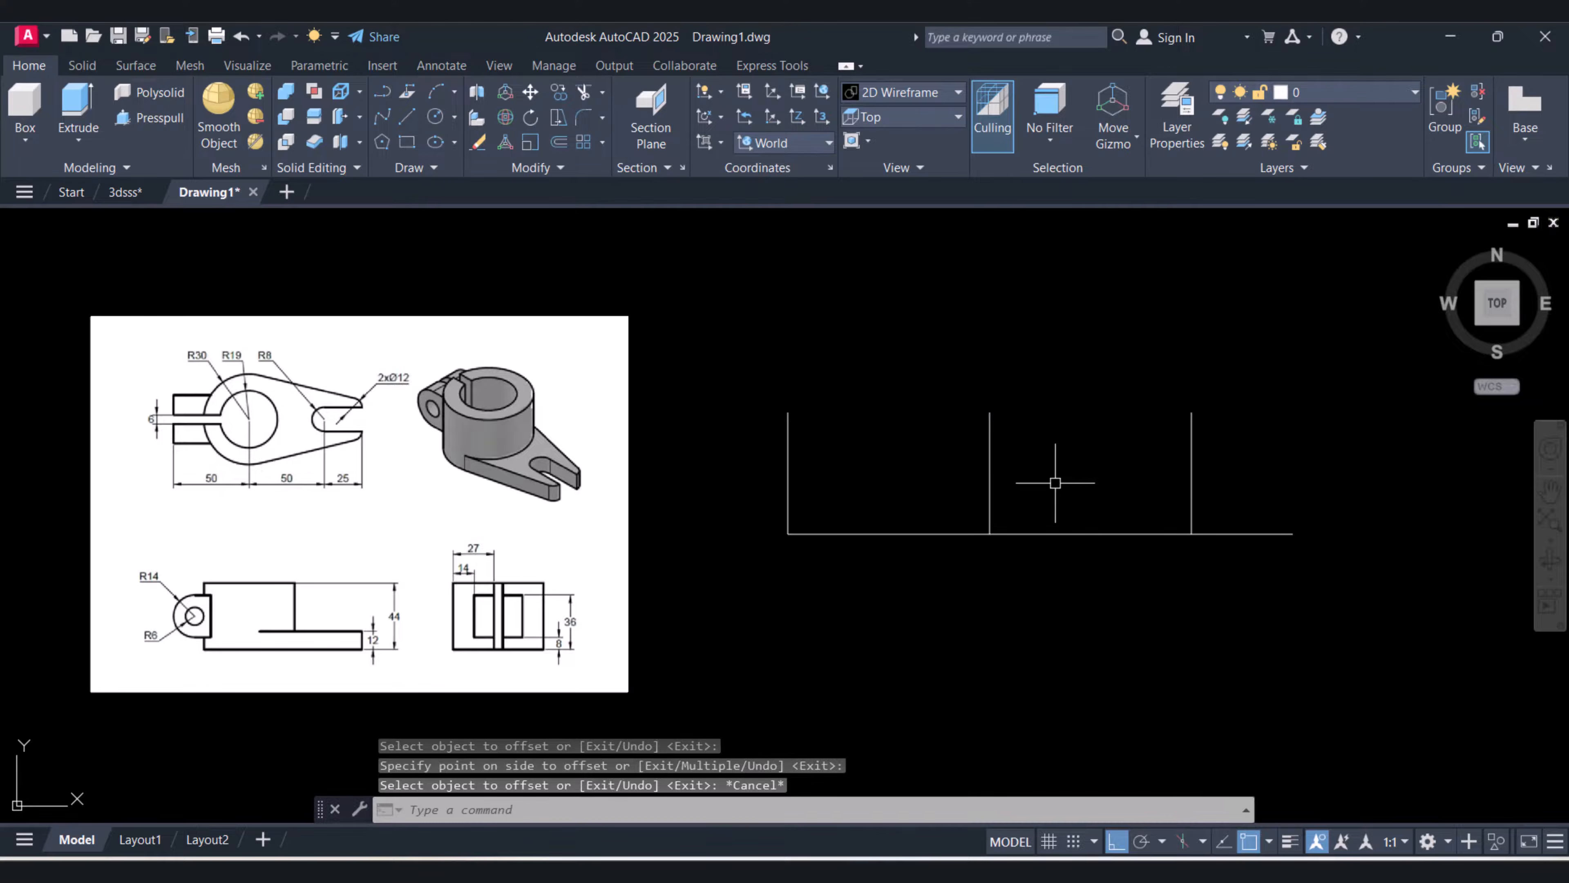
Offset the third vertical line 25 units to the right, to the end of the baseline
text(o)
key(Return)
key(Return)
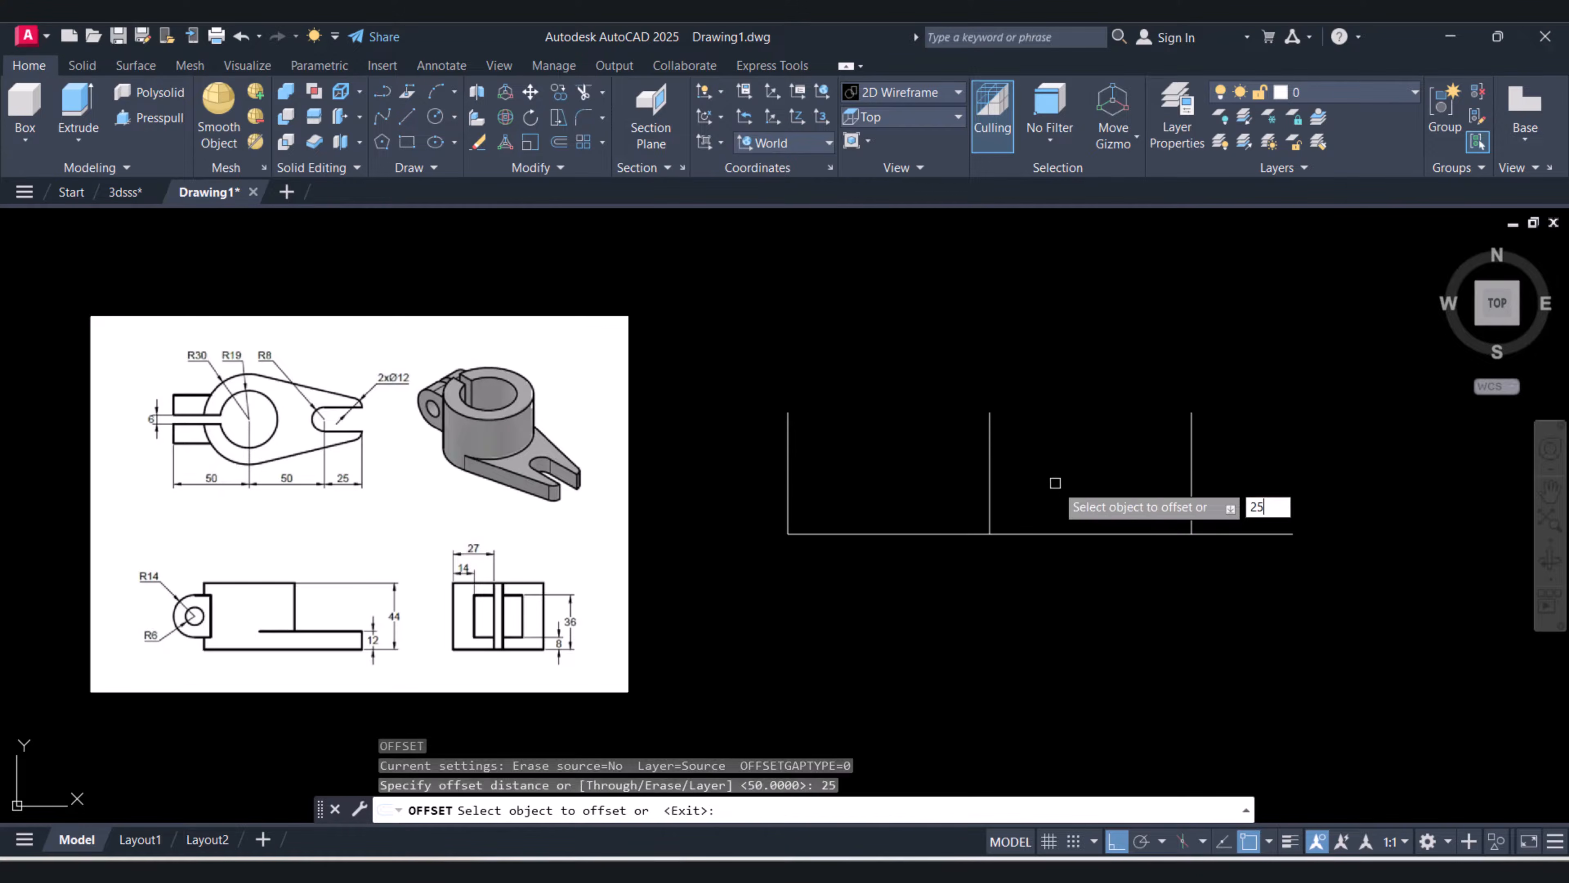
click(1191, 490)
click(1300, 582)
key(Escape)
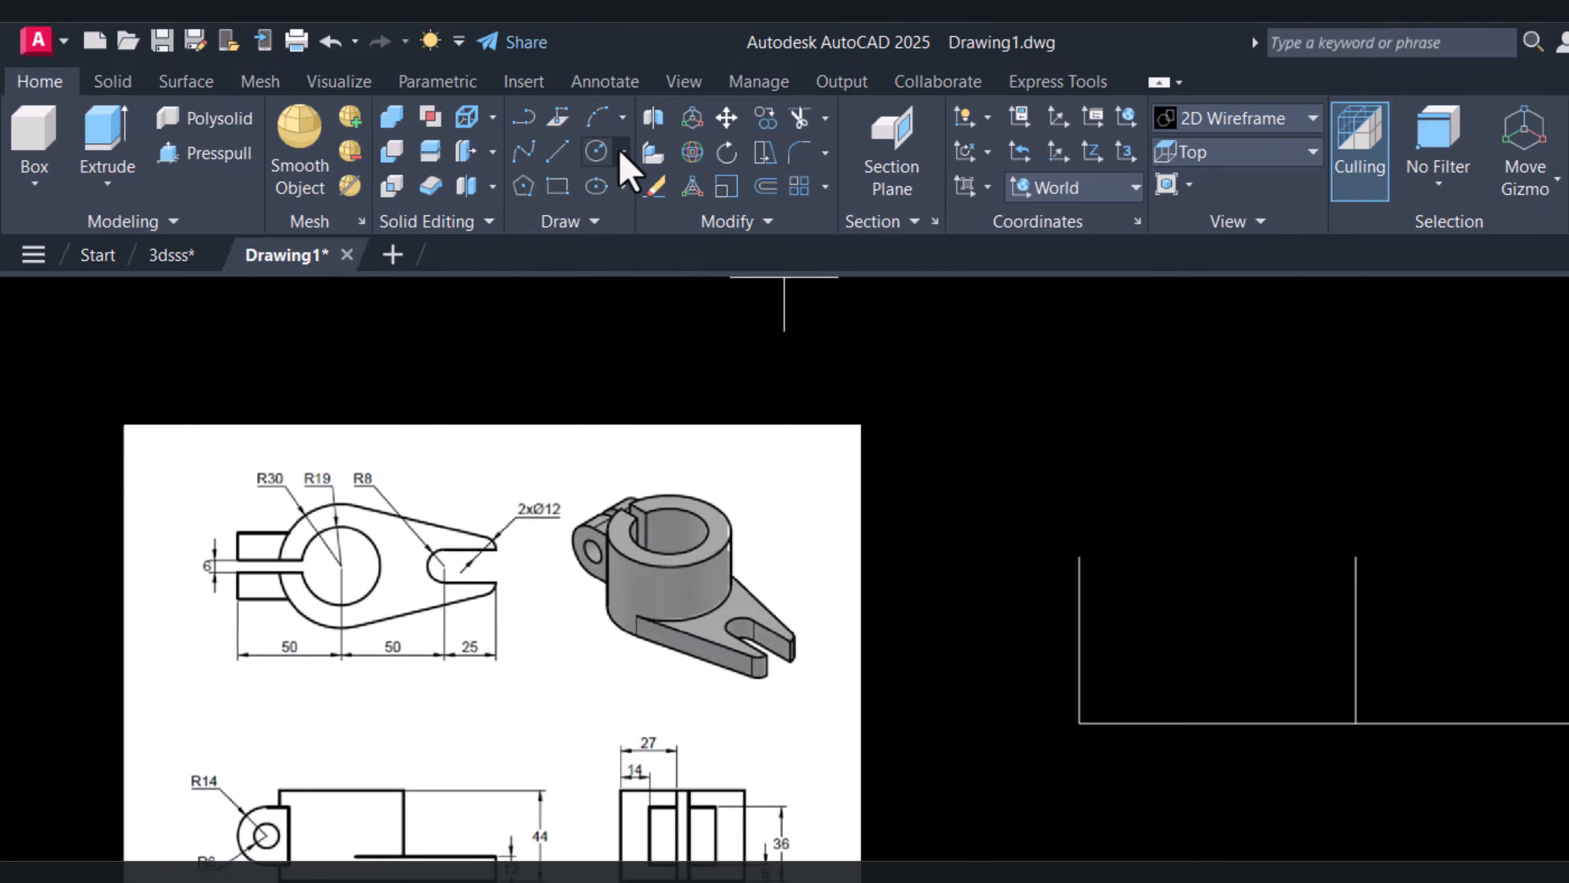
Draw a circle of radius 30 centred where the second vertical line meets the baseline
click(621, 153)
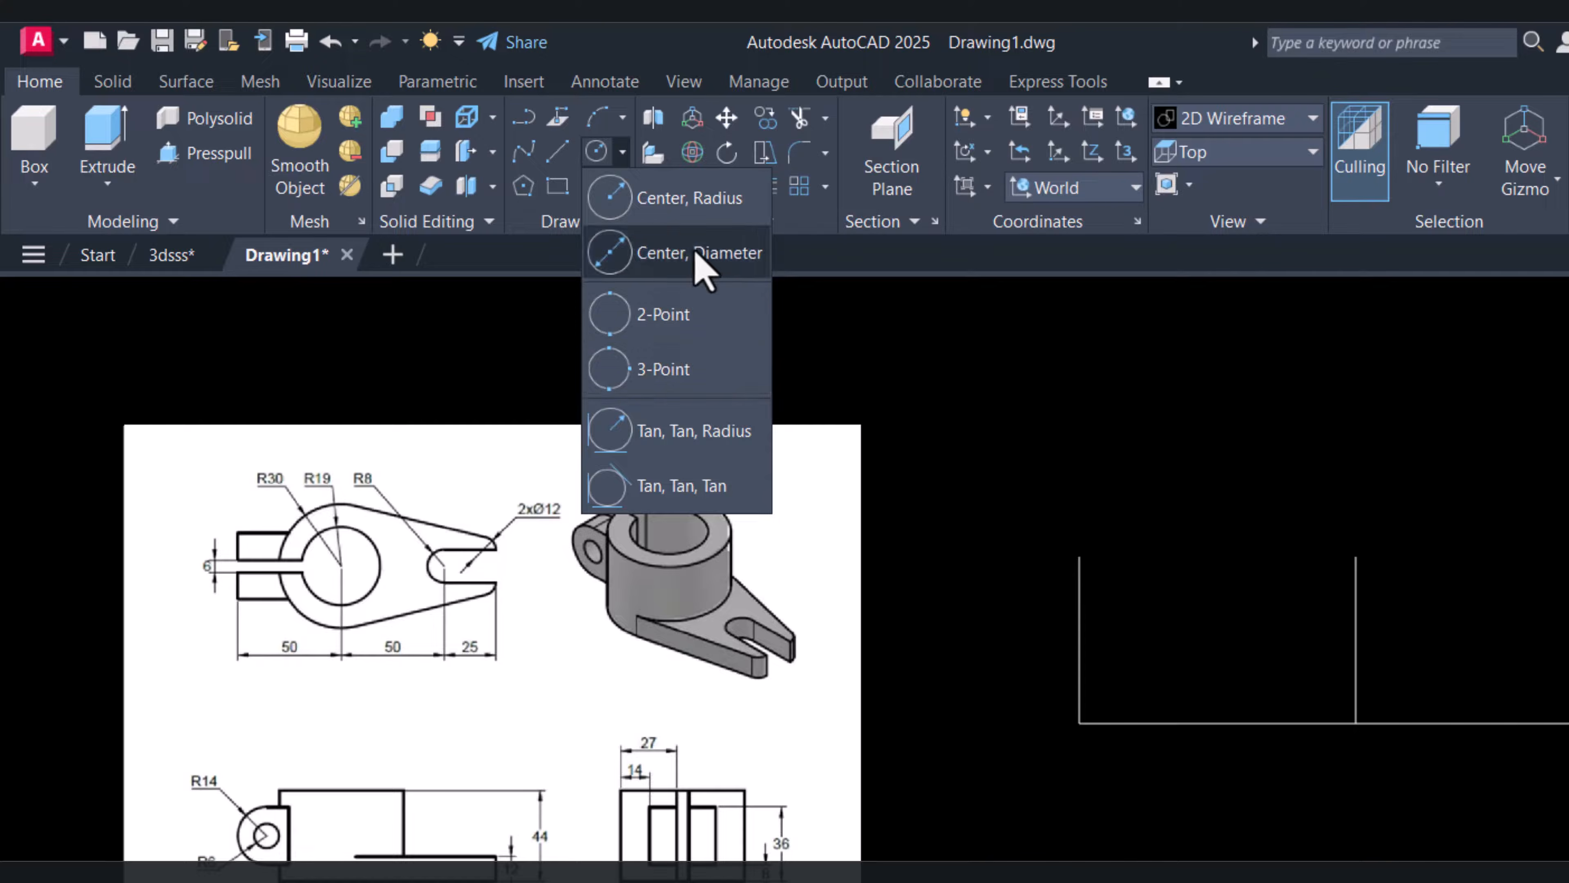
click(680, 252)
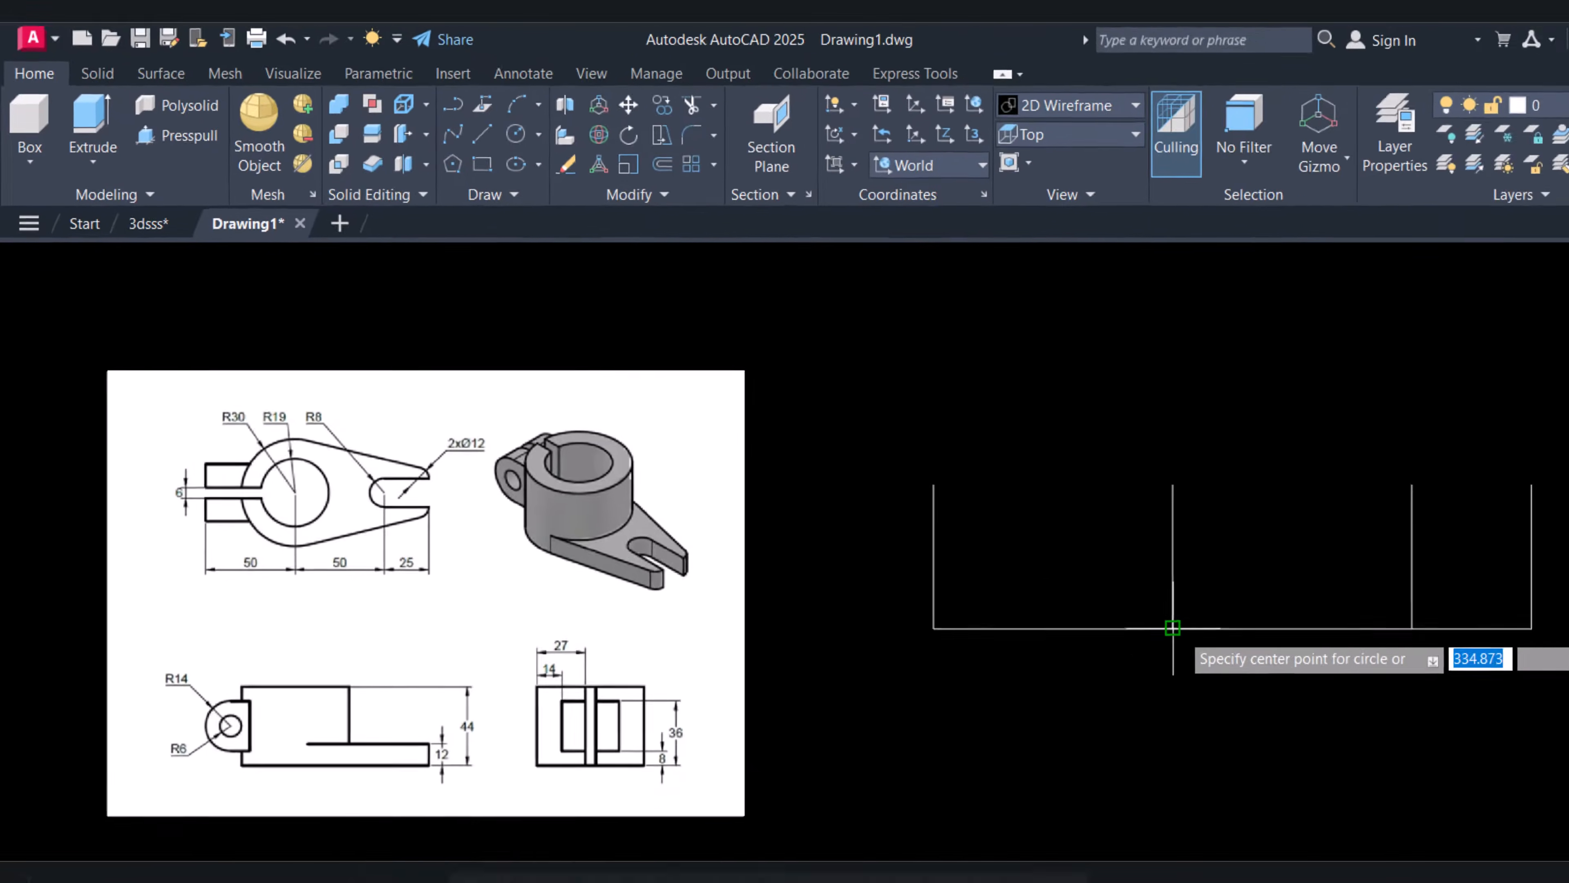
click(1355, 721)
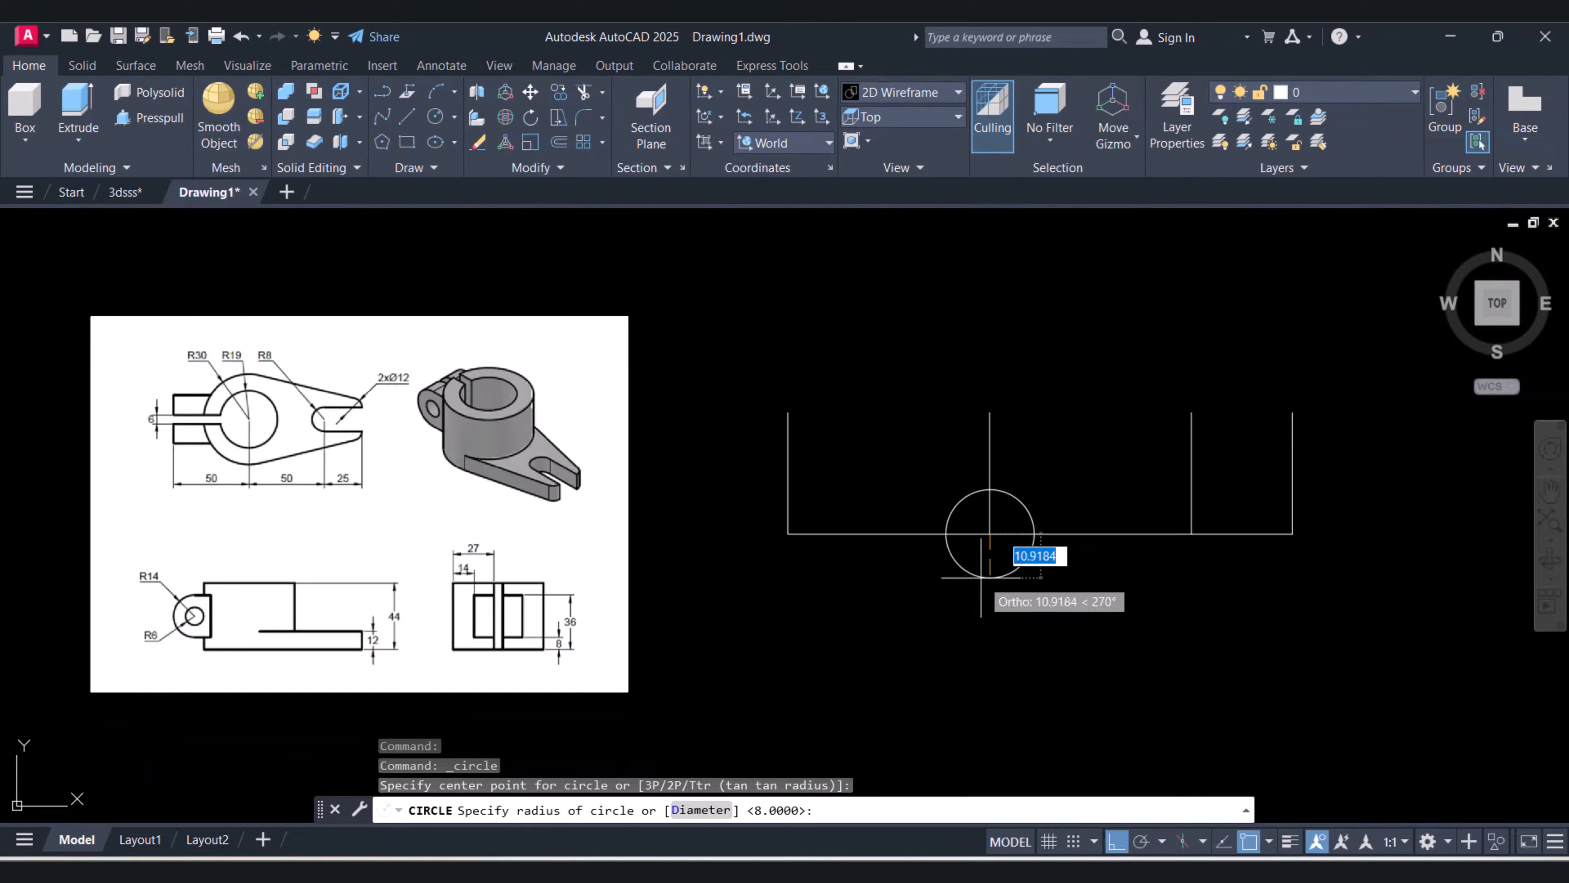
text(30)
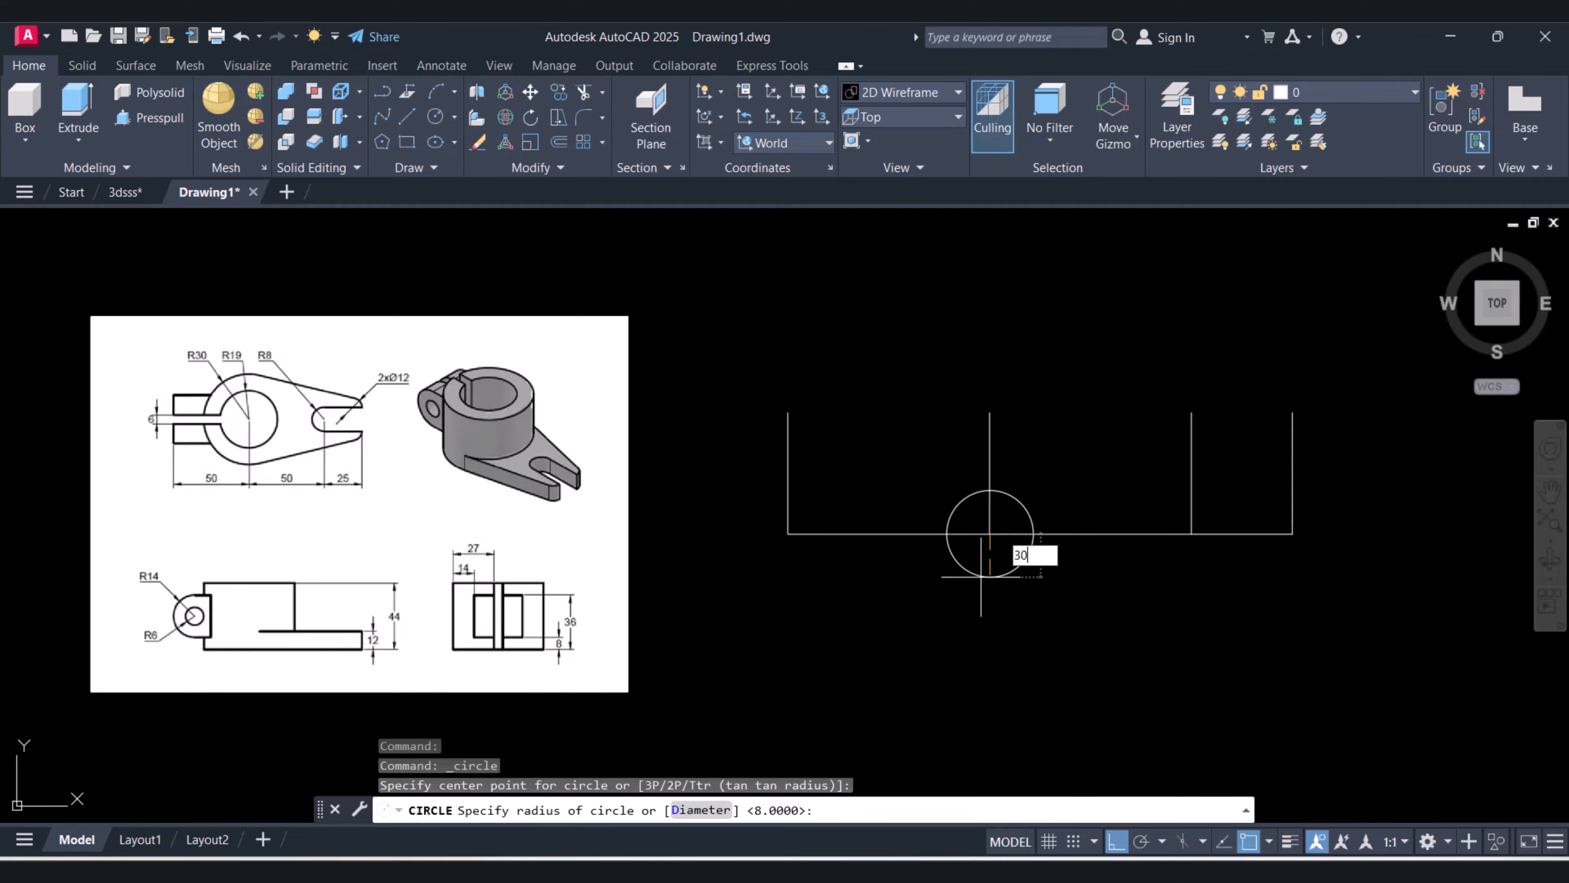
key(Return)
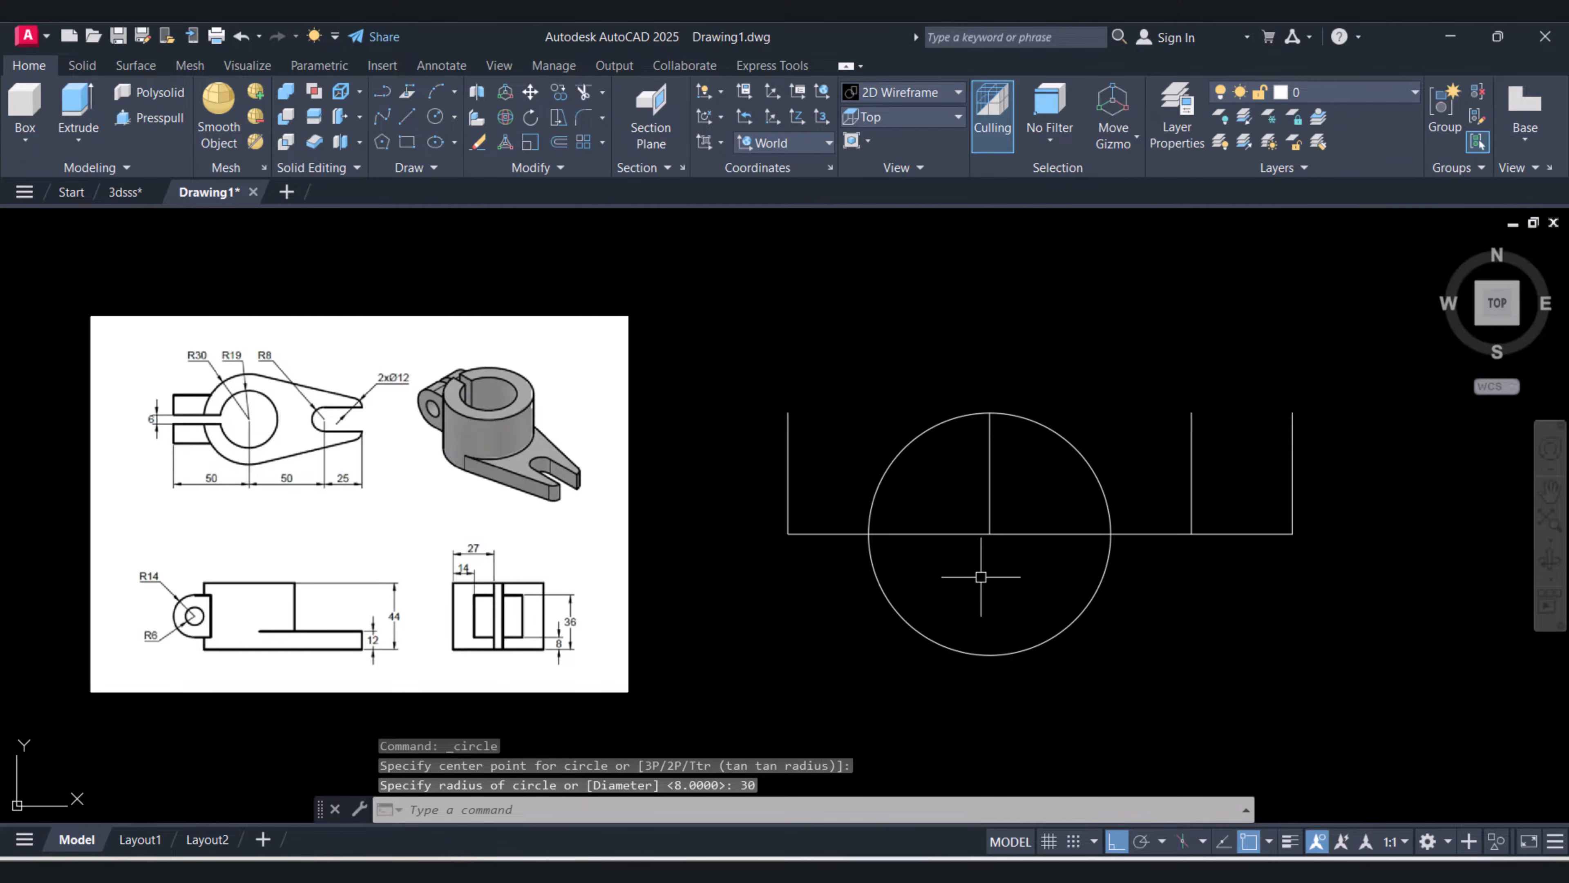
Draw a concentric circle of radius 19 inside the radius 30 circle
key(Return)
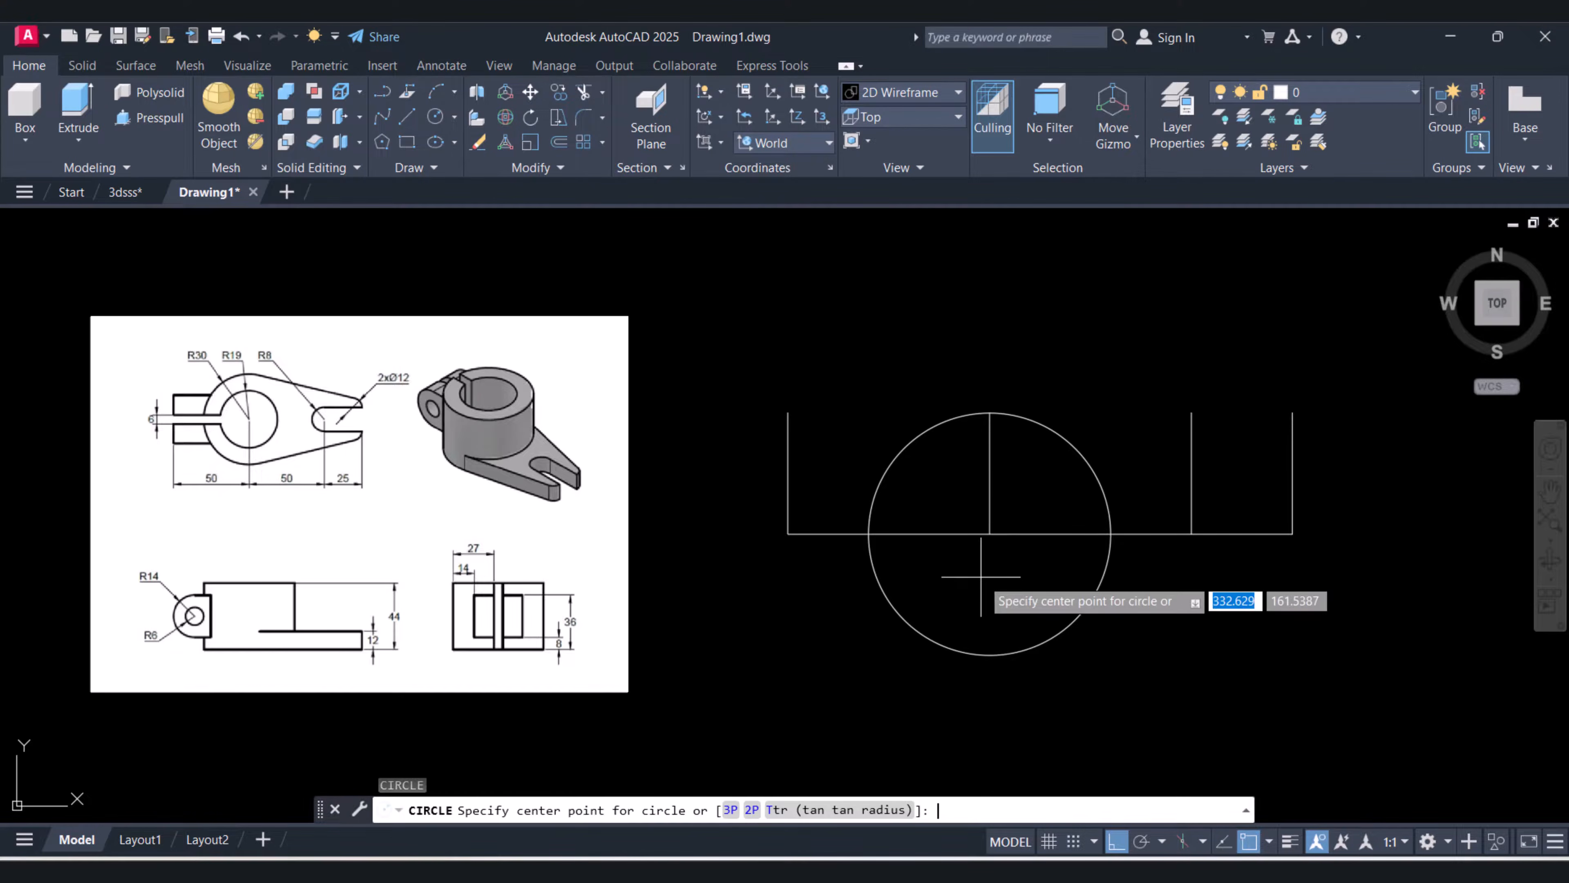
click(989, 533)
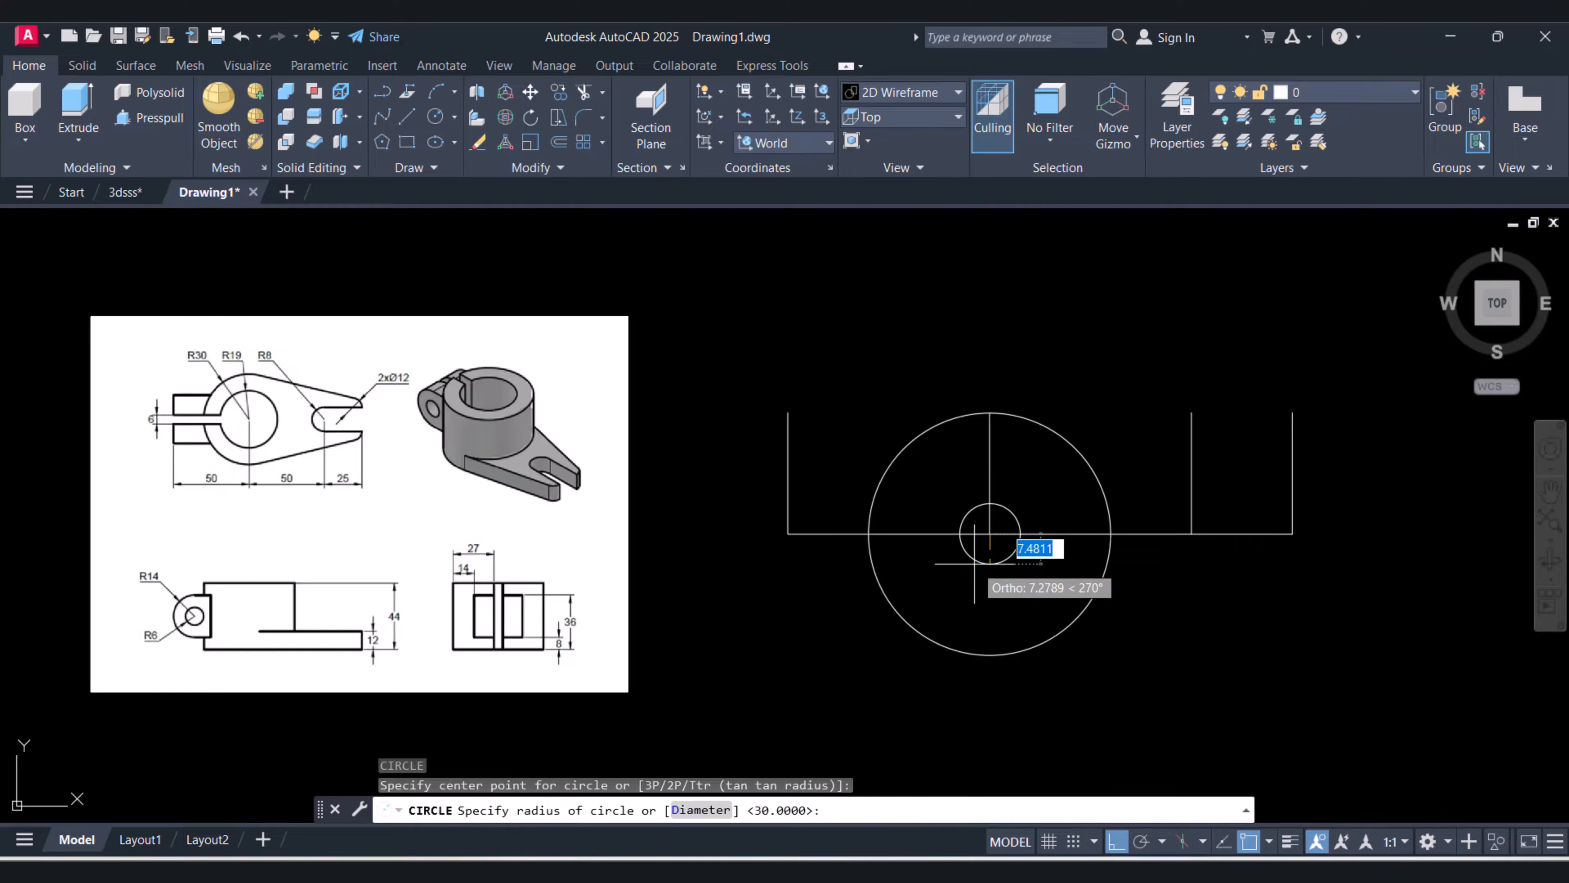
text(19)
key(Return)
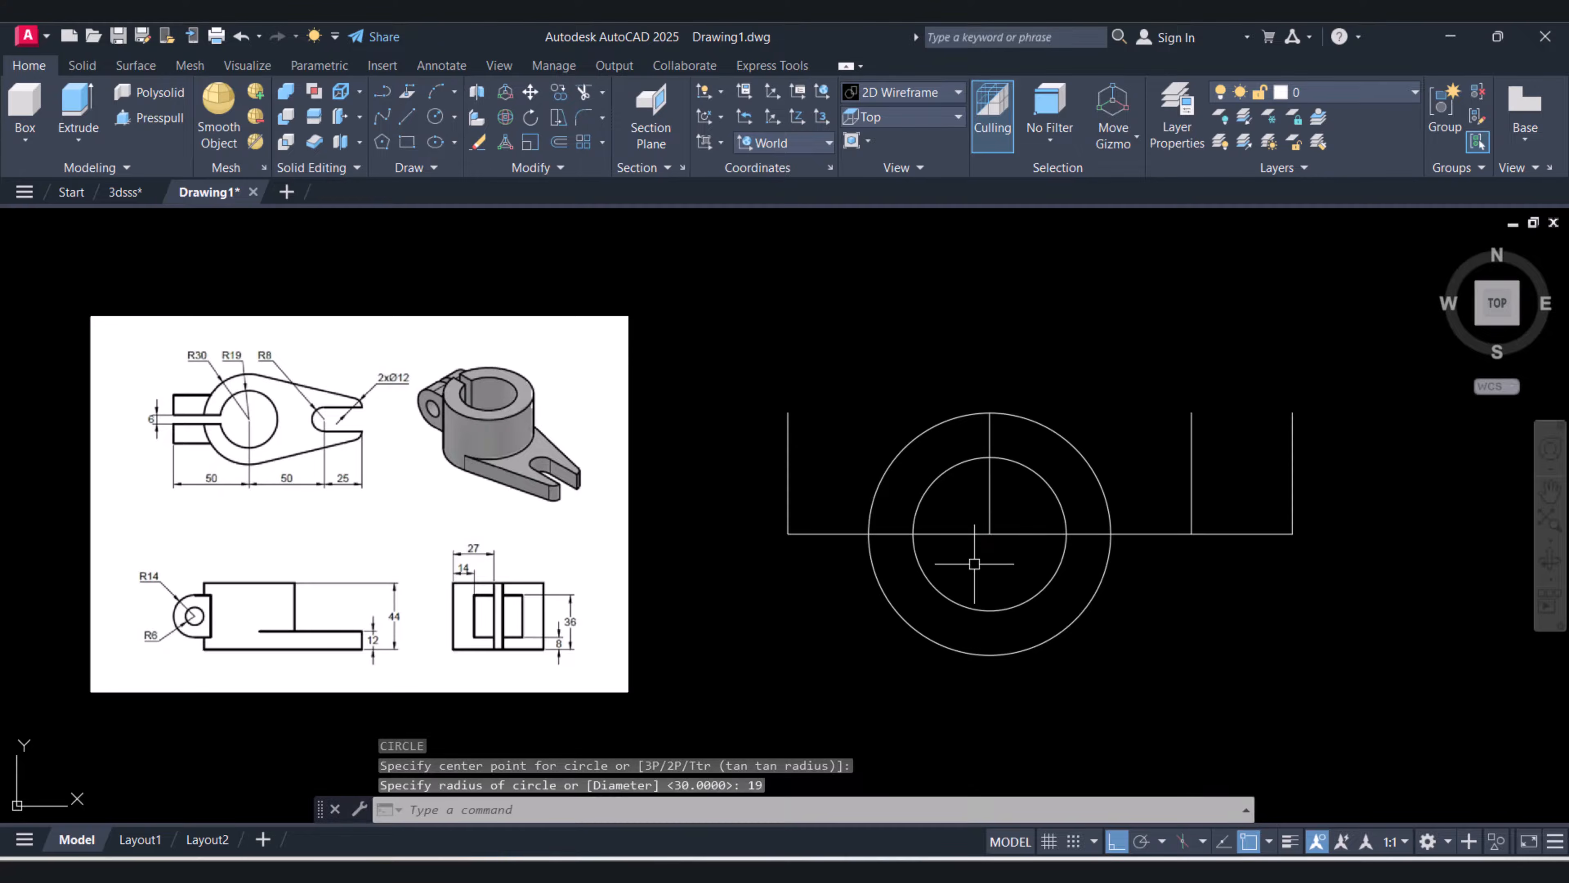
Draw a circle of radius 8 centred where the third vertical line meets the baseline
key(Return)
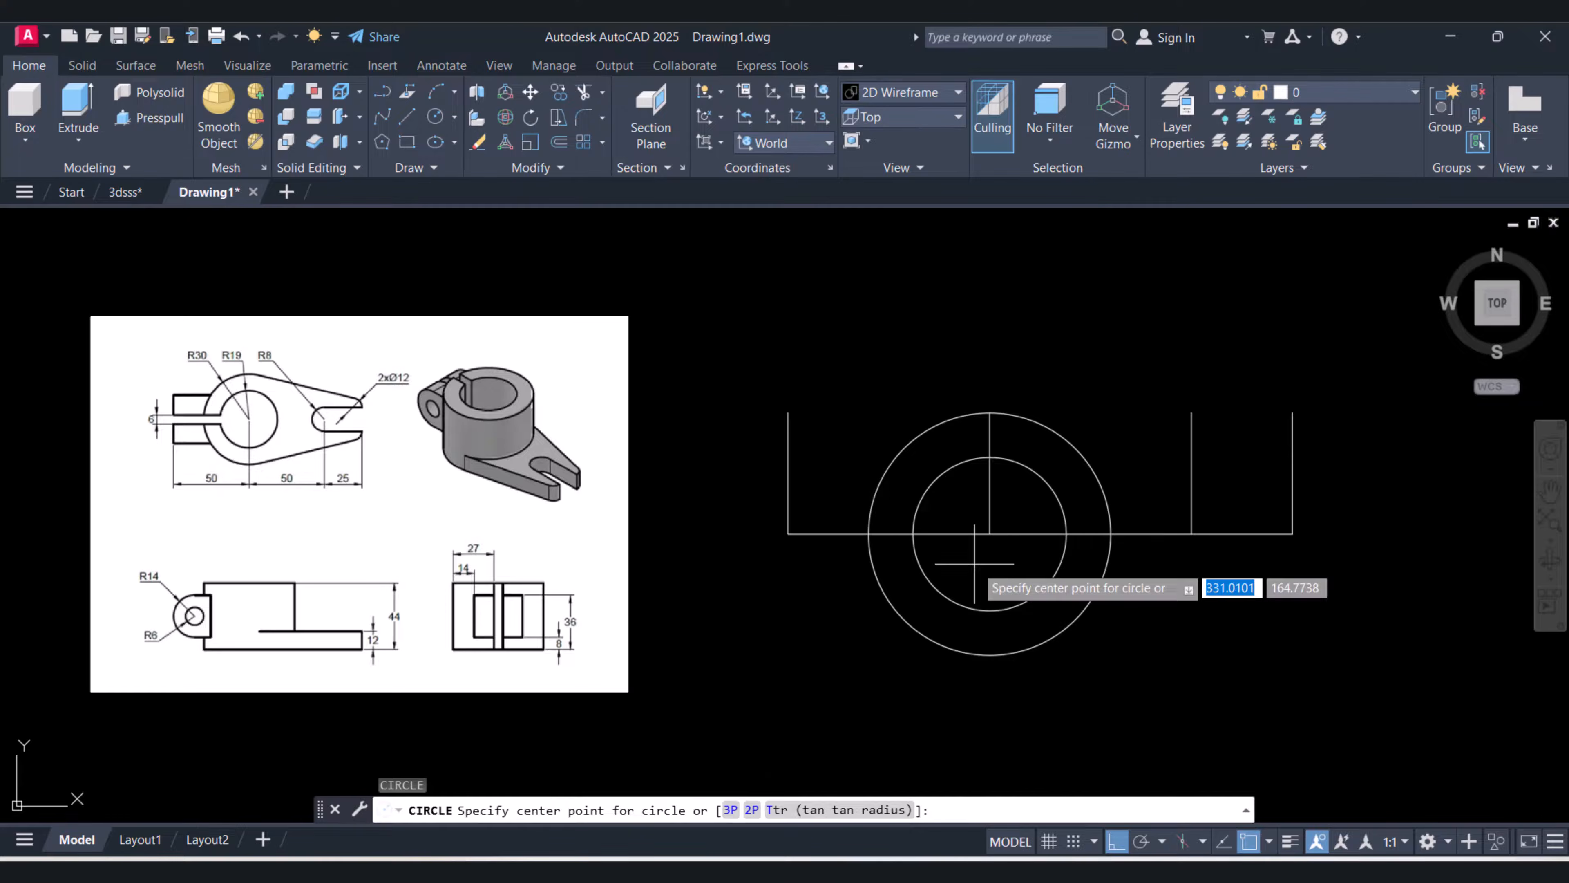
click(1192, 533)
text(8)
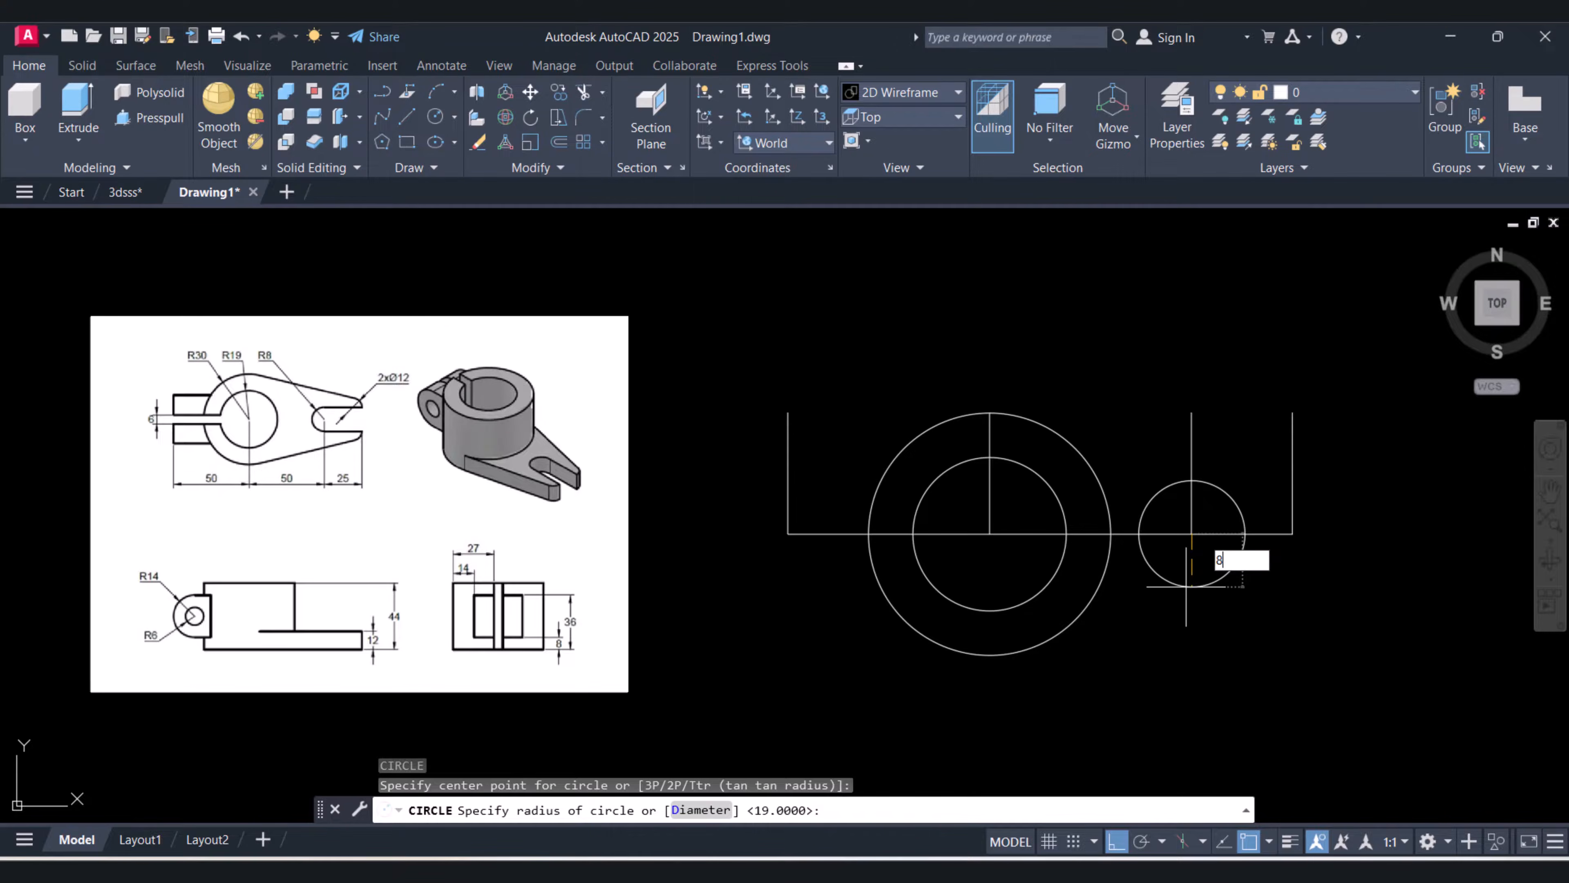
key(Return)
key(Escape)
key(Escape)
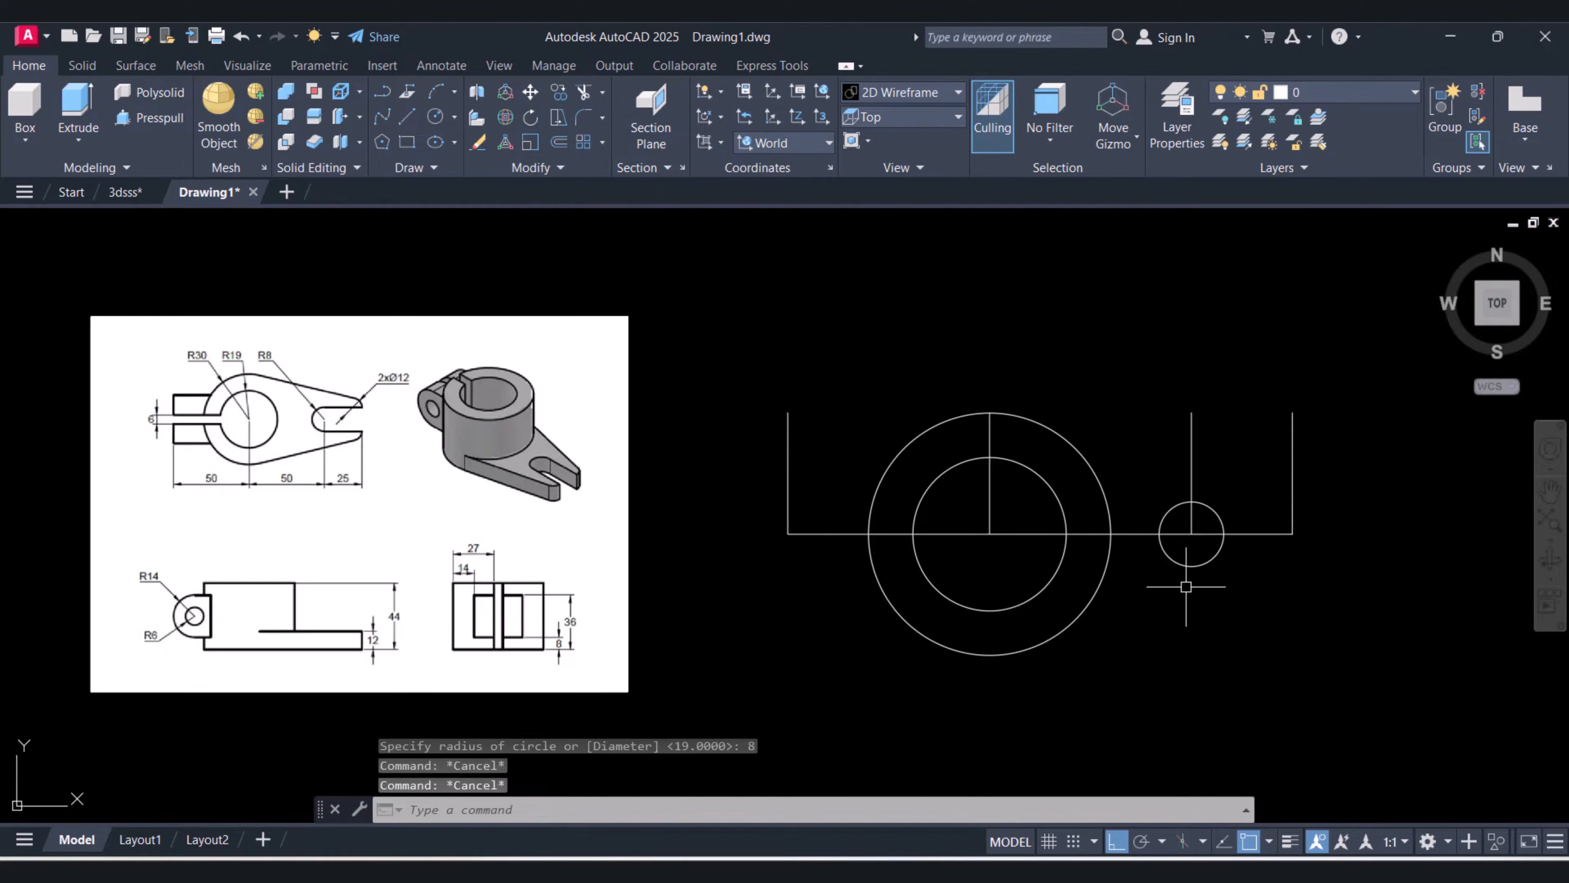
Offset the horizontal baseline 8 units both above and below, tangent to the small slot circle
text(o)
key(Return)
text(8)
key(Return)
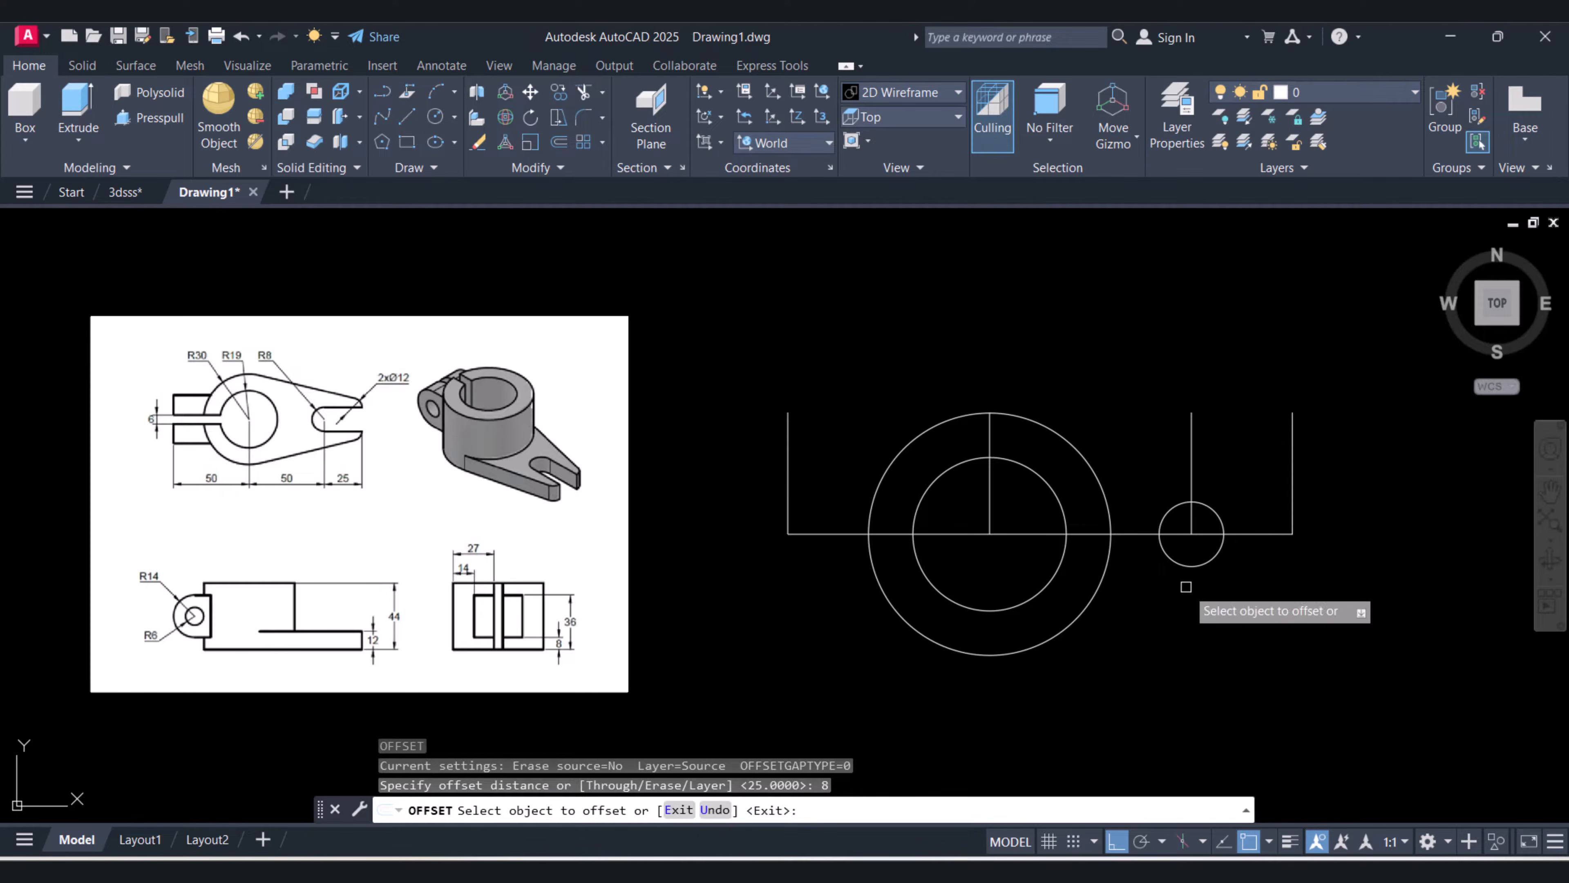
click(1277, 533)
click(1236, 476)
click(1278, 533)
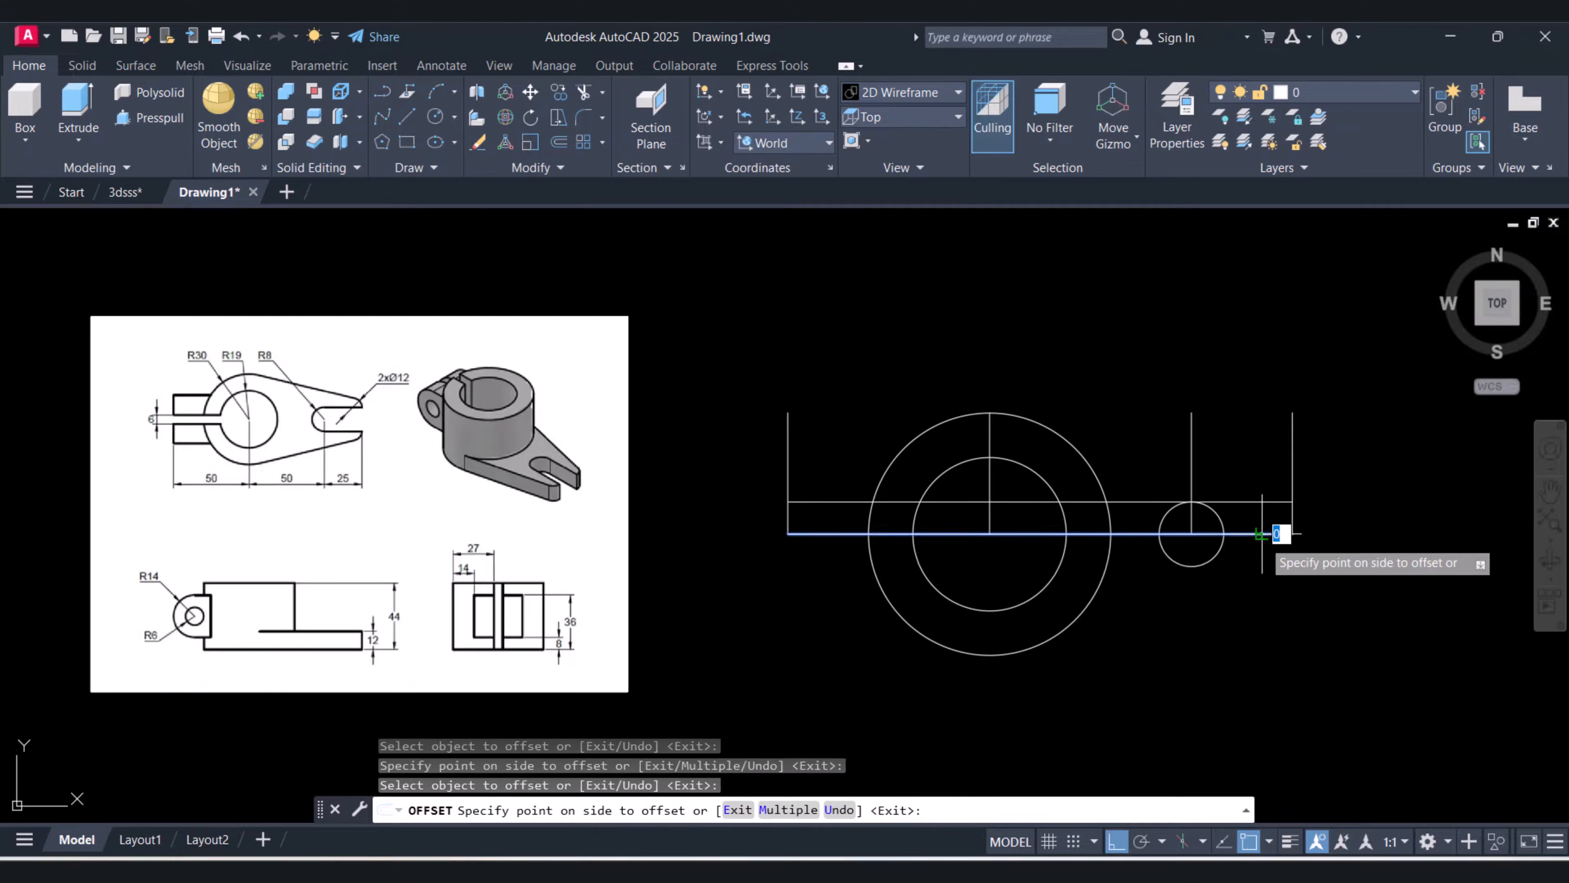
click(1254, 599)
key(Escape)
key(Escape)
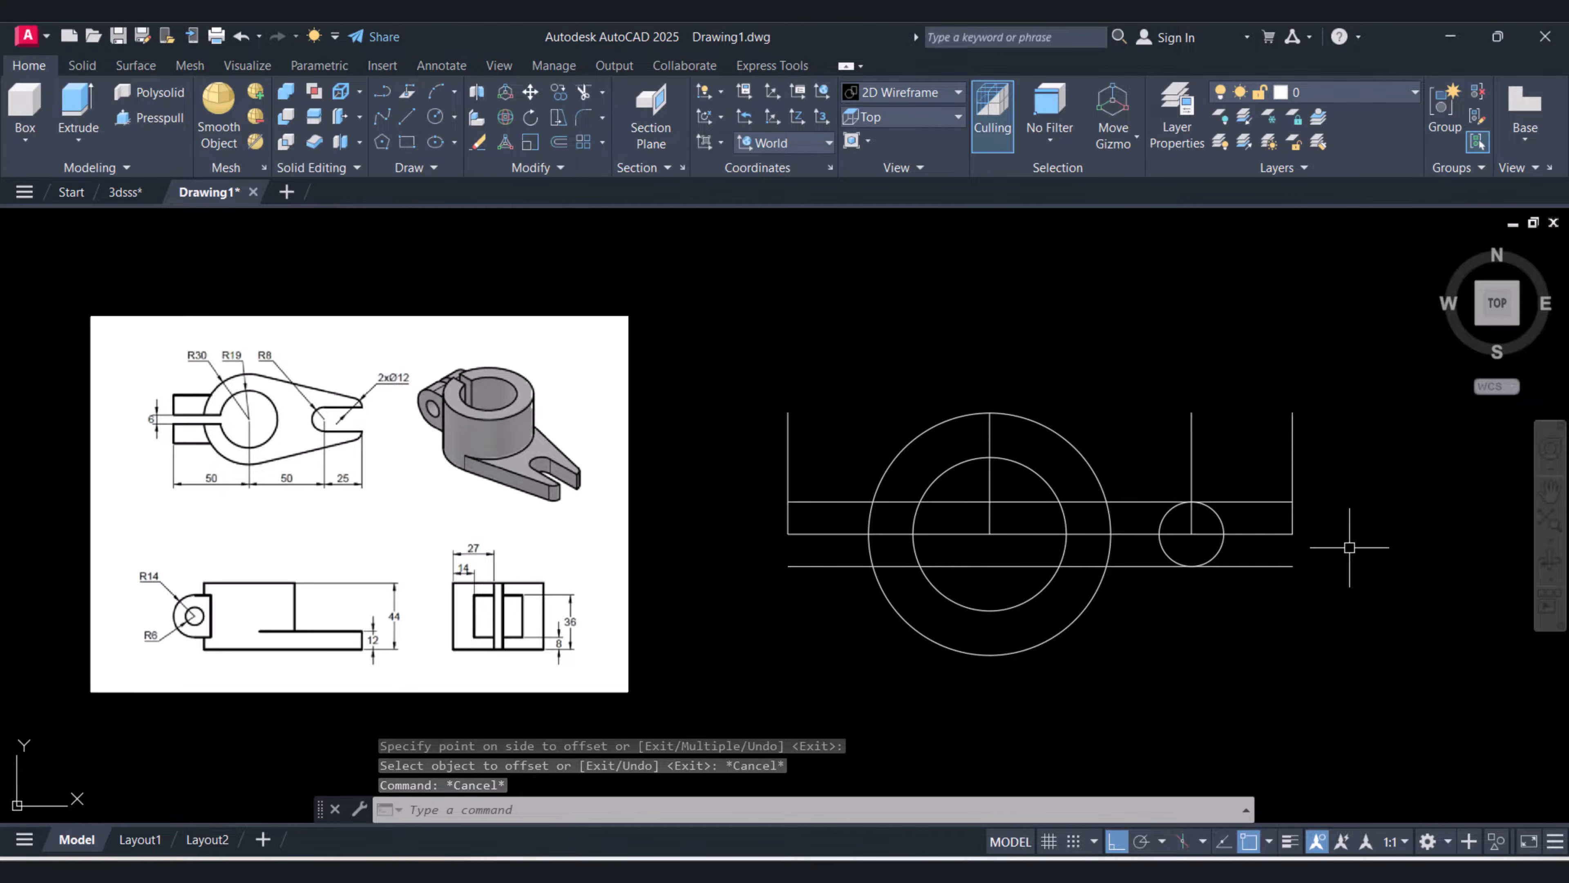
key(Escape)
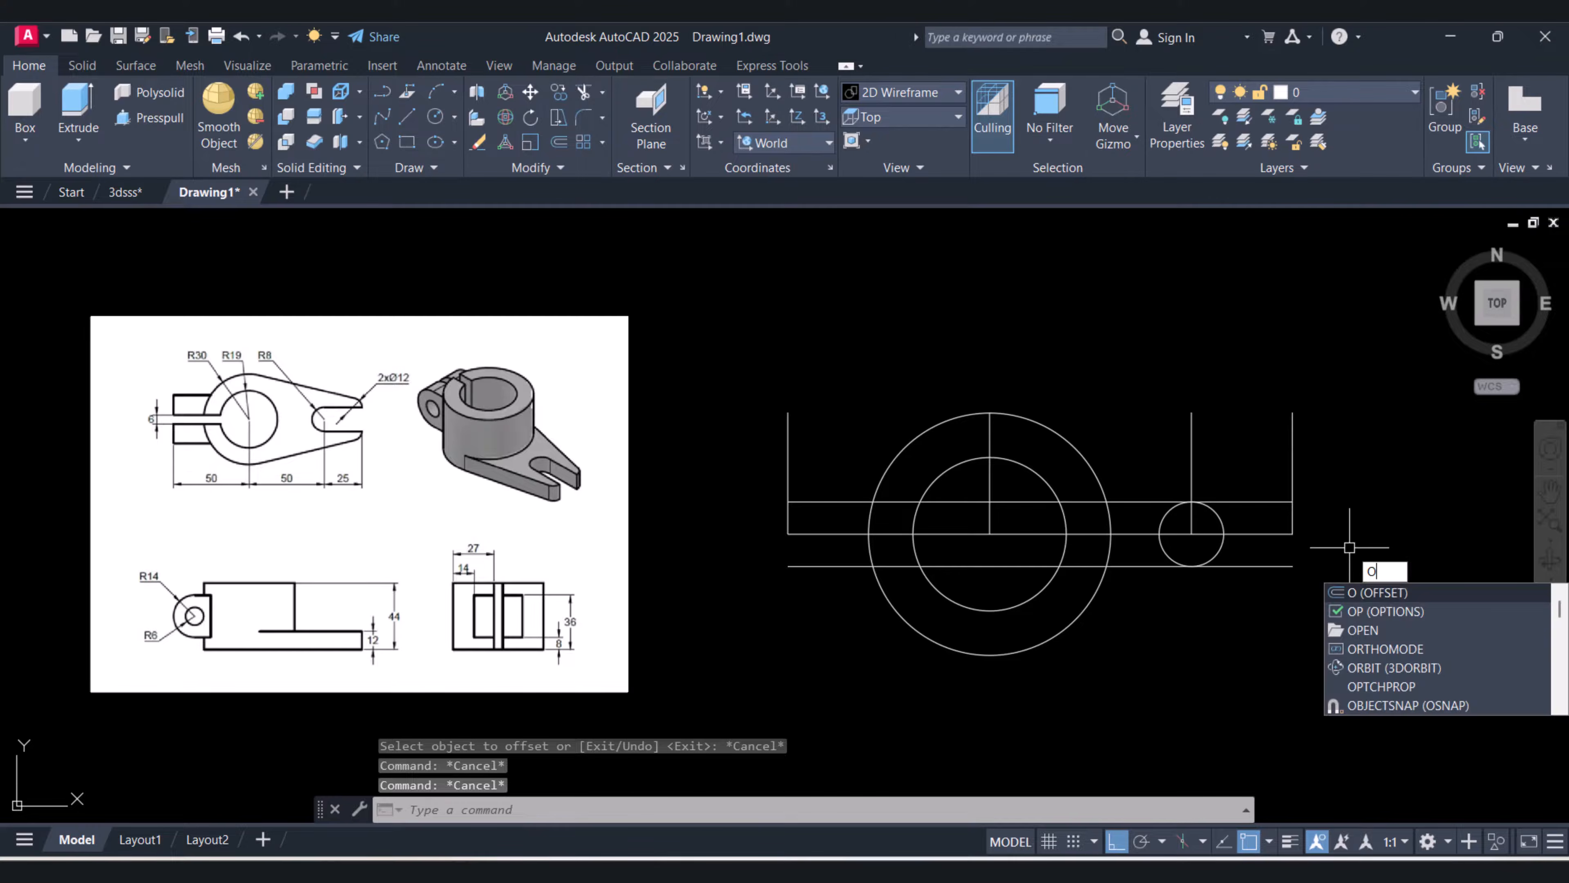
Offset the upper slot edge line 6 units upward
key(Return)
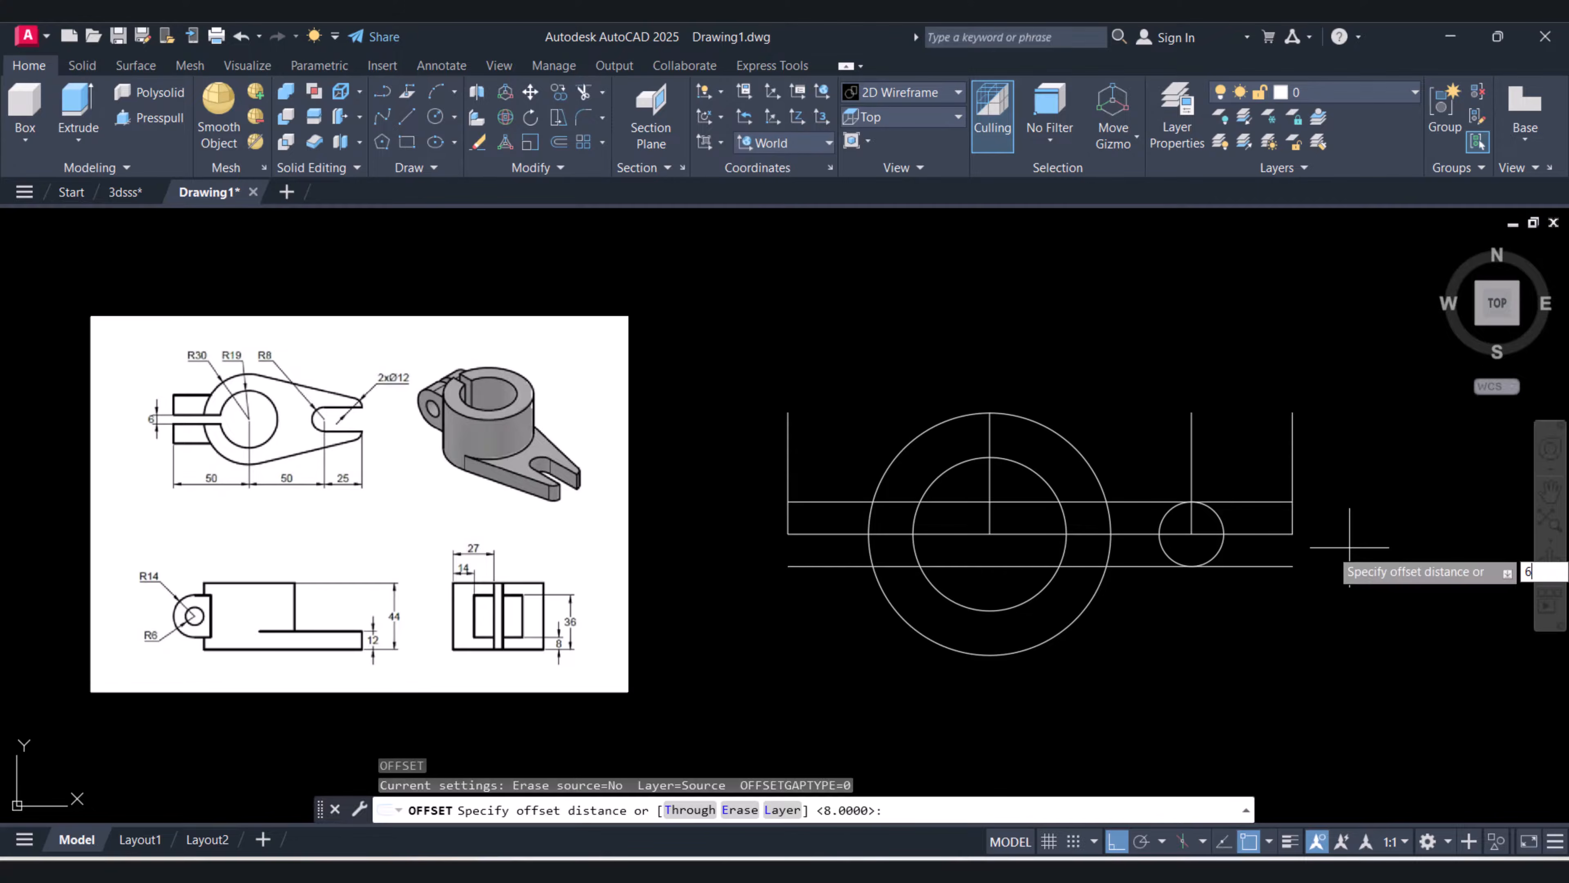
key(Return)
click(1254, 501)
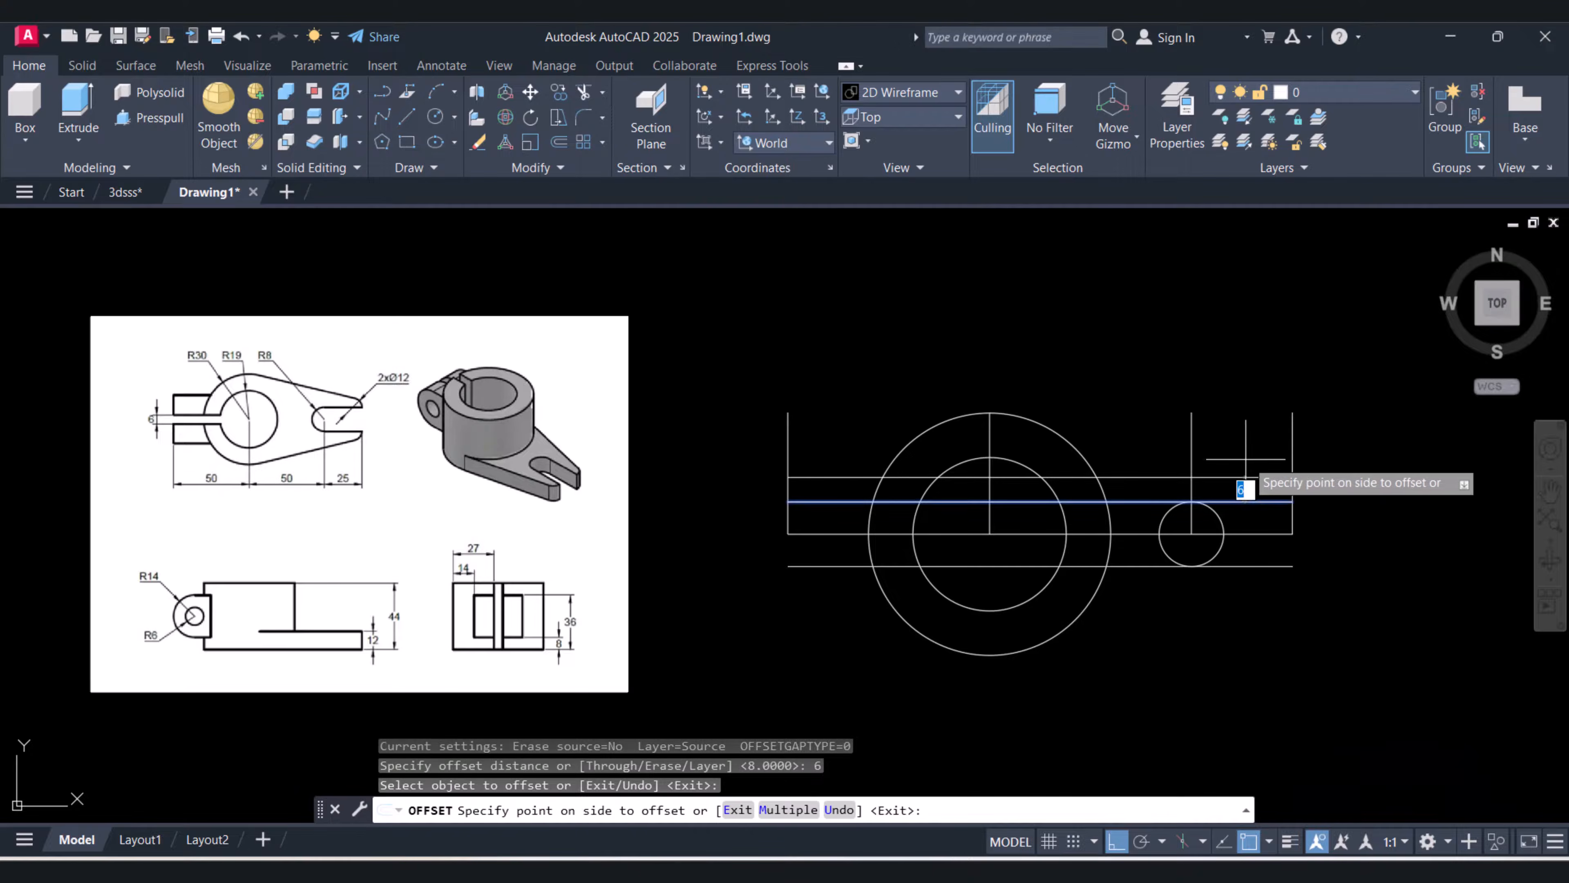
click(1248, 476)
key(Escape)
key(Escape)
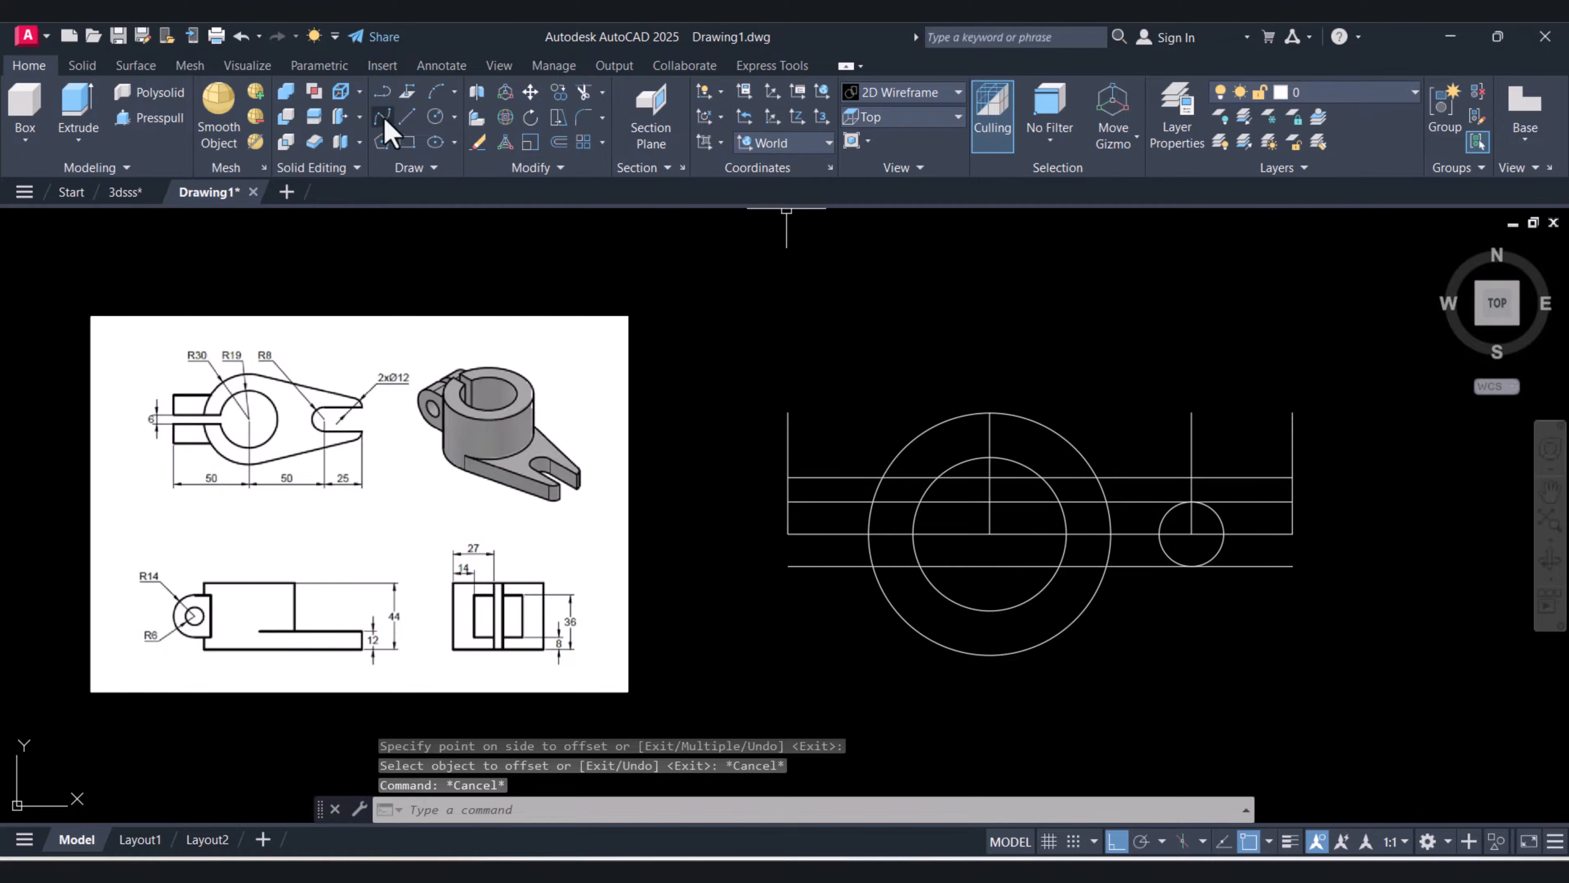
click(382, 93)
click(1292, 476)
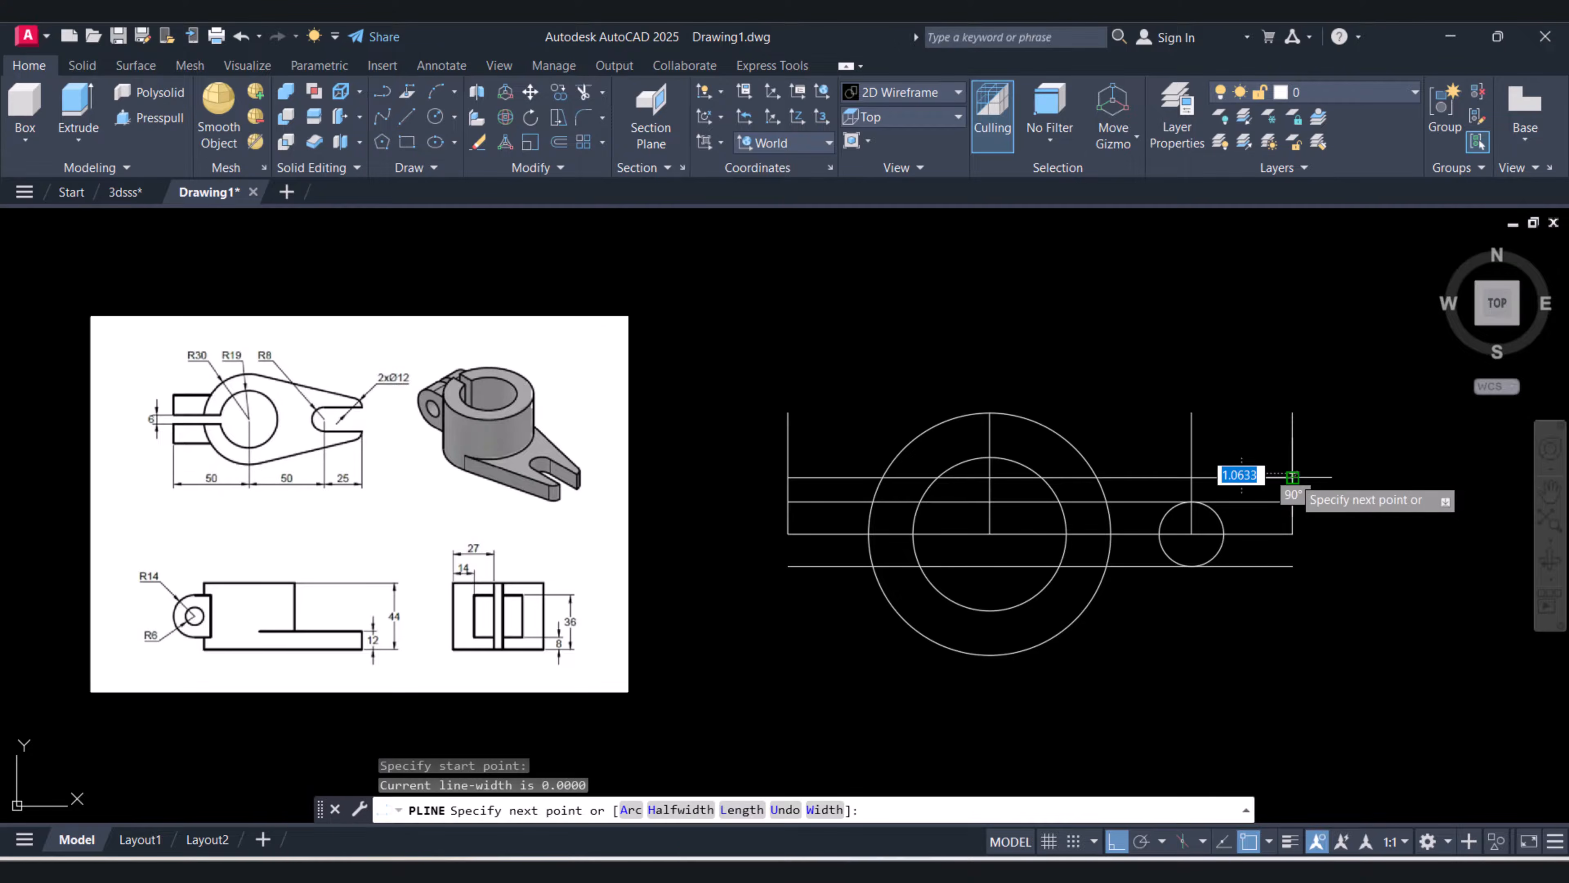
key(Escape)
Draw a polyline from the 6-unit offset line's end on the last vertical line to the top tangent of the radius 30 circle
click(383, 92)
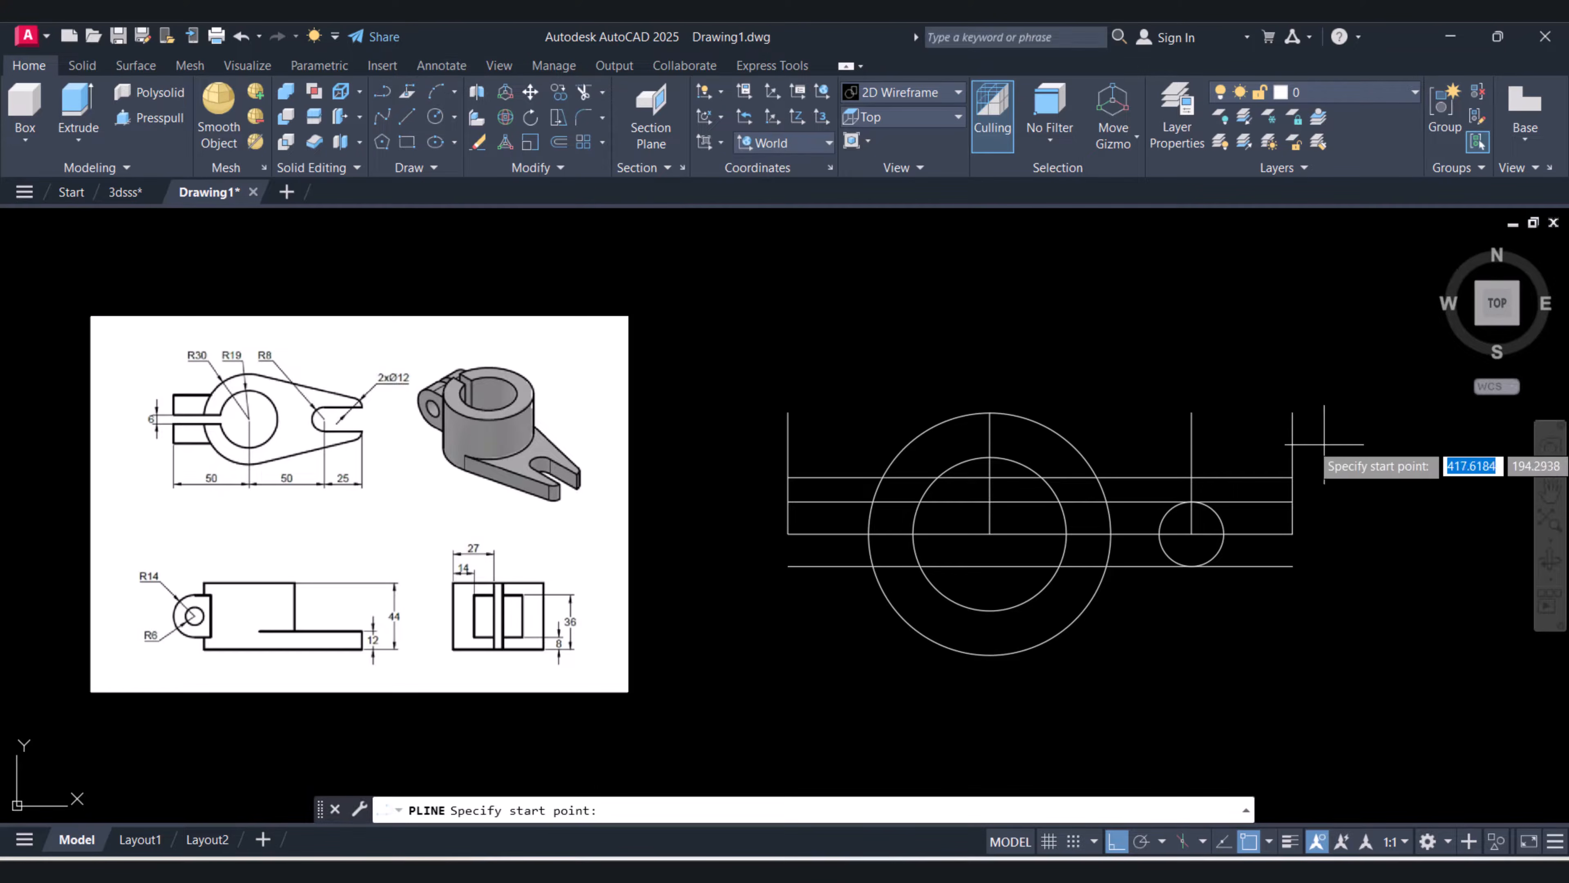
click(1292, 477)
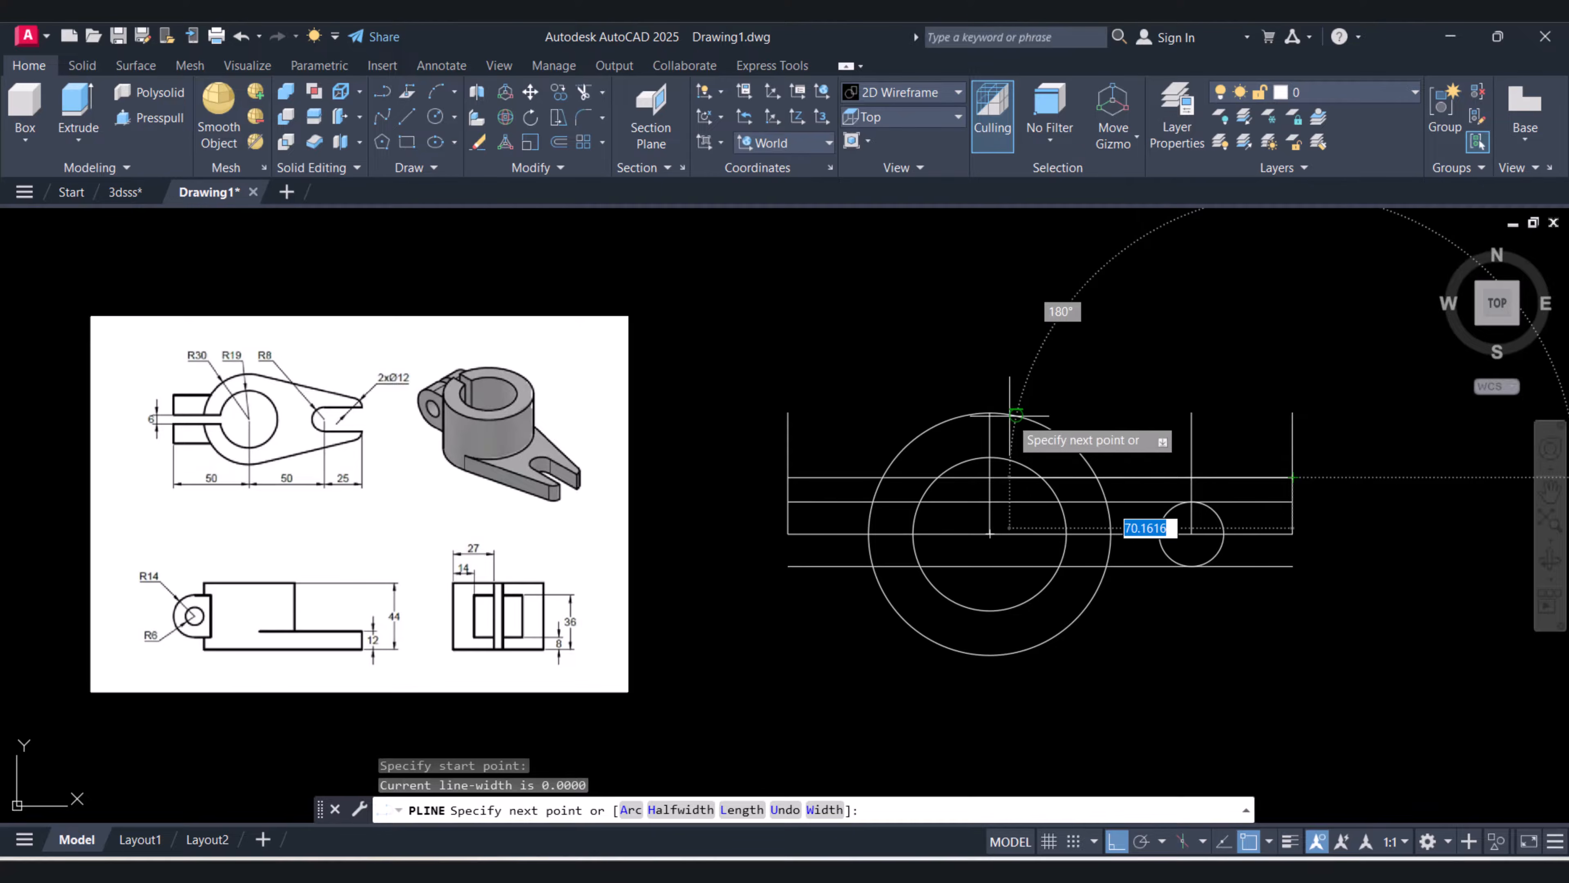
click(990, 413)
key(Escape)
key(Escape)
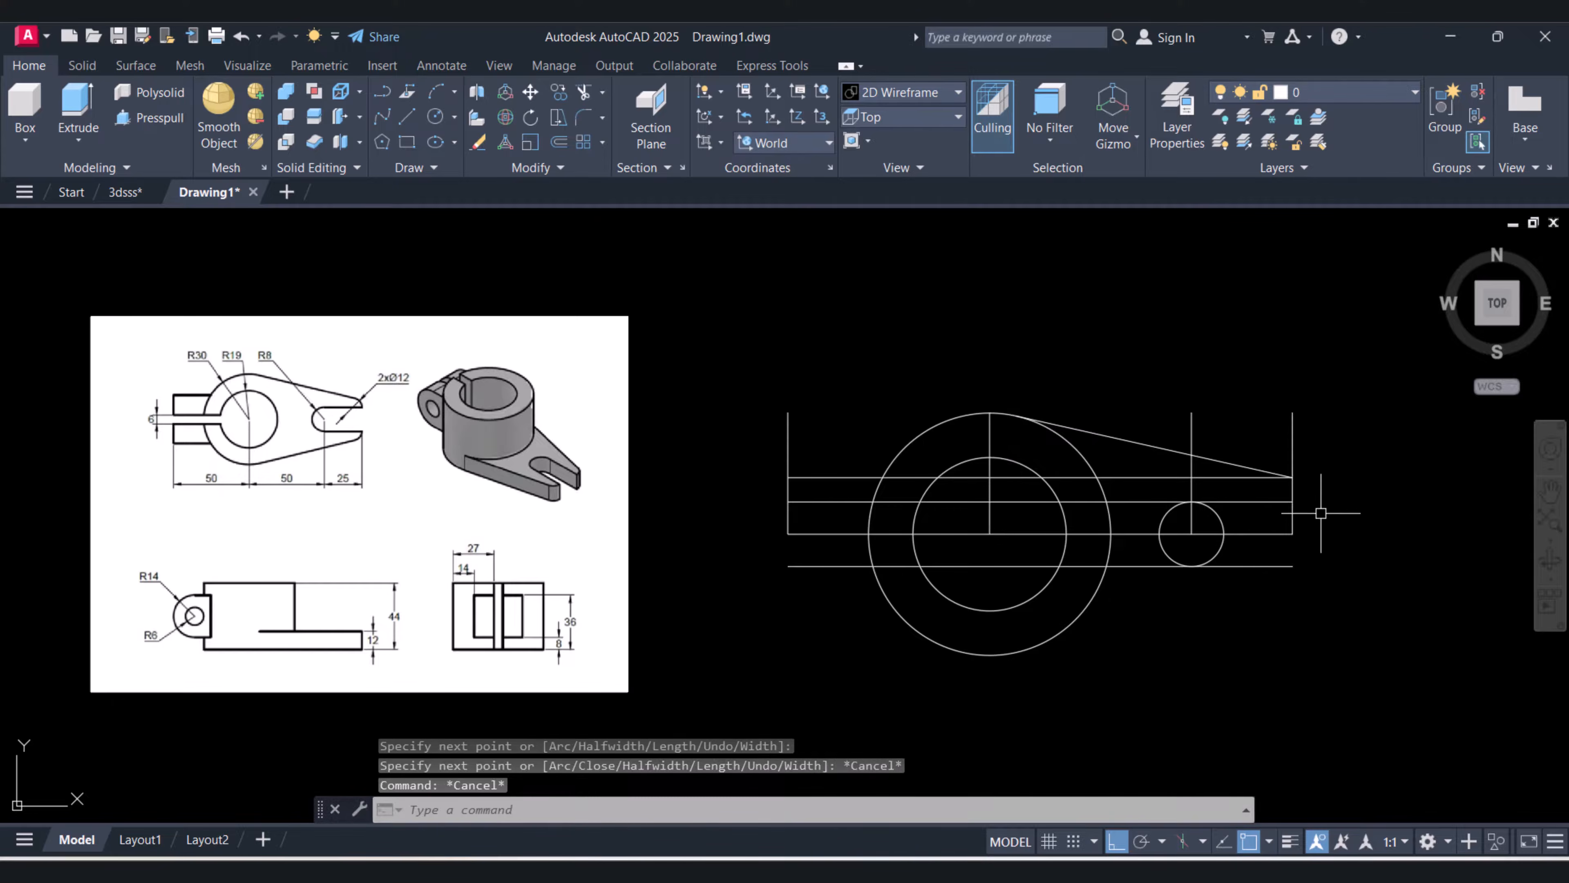
scroll(1316, 510, up, 4)
key(Escape)
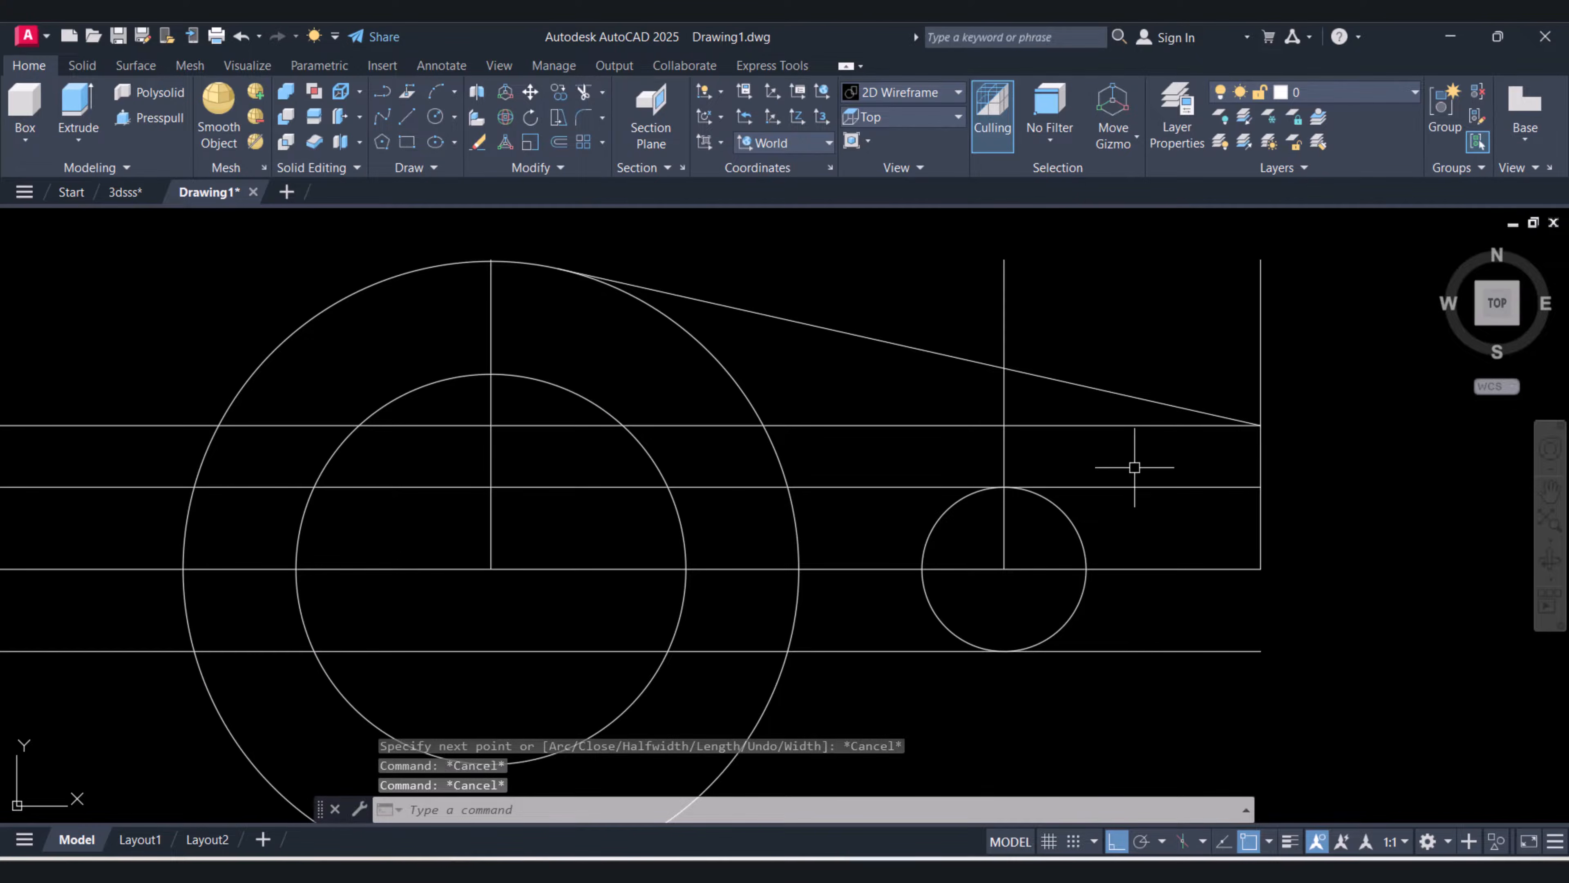
text(e)
key(Return)
click(1115, 427)
key(Escape)
key(Escape)
key(Escape)
Erase the 6-unit offset construction line above the slot edge
text(e)
key(Return)
click(1121, 443)
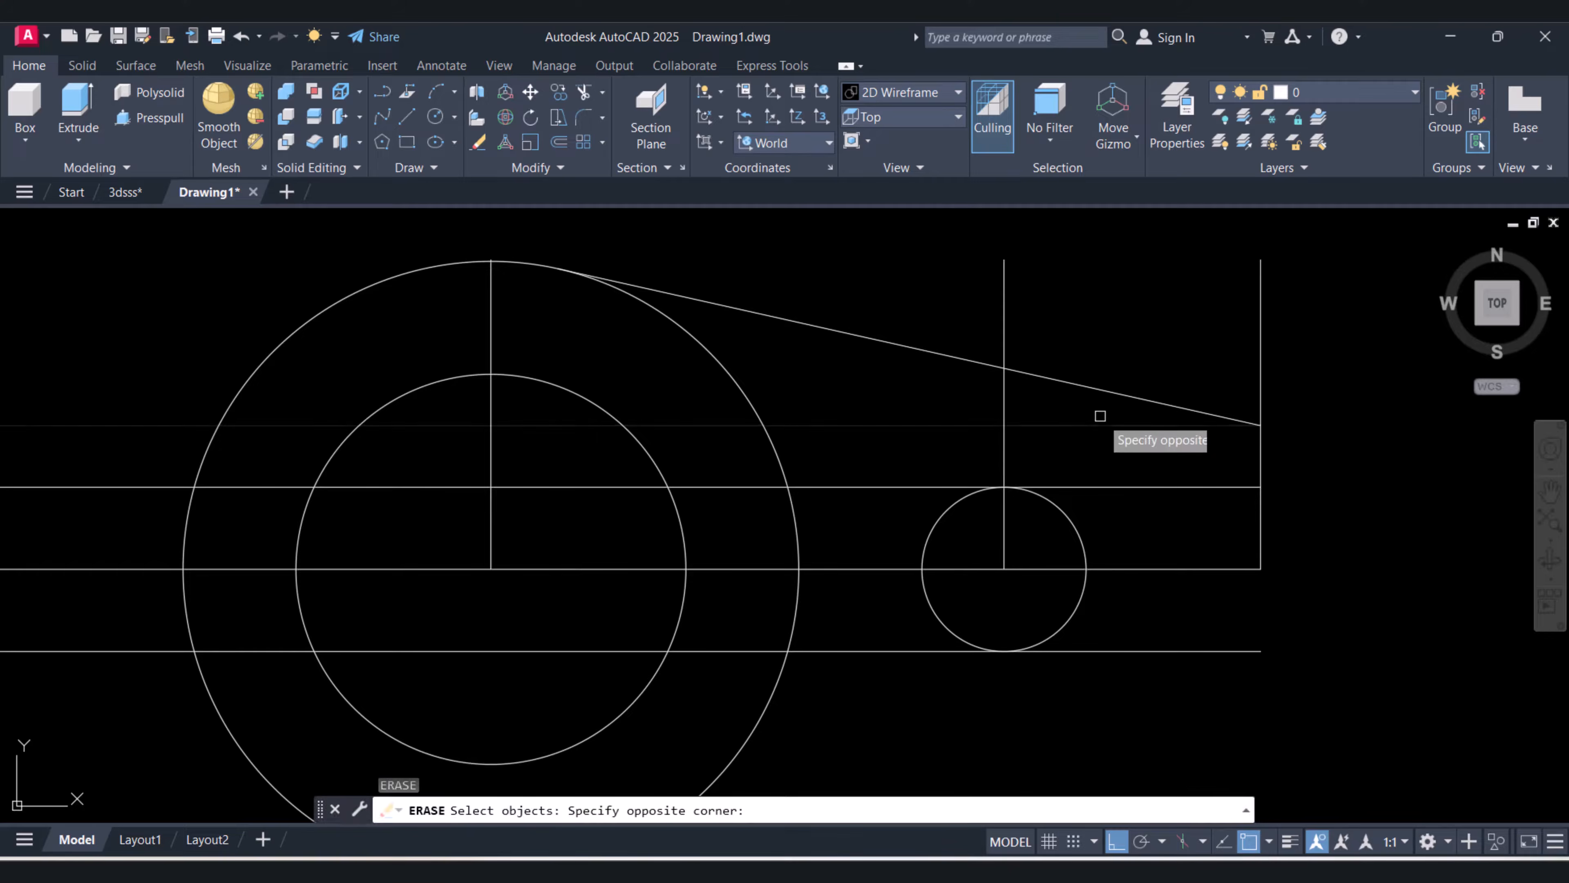
click(1064, 411)
key(Return)
key(Escape)
key(Escape)
Fillet the corner between the sloped tangent line and the end vertical line with radius 6
text(f)
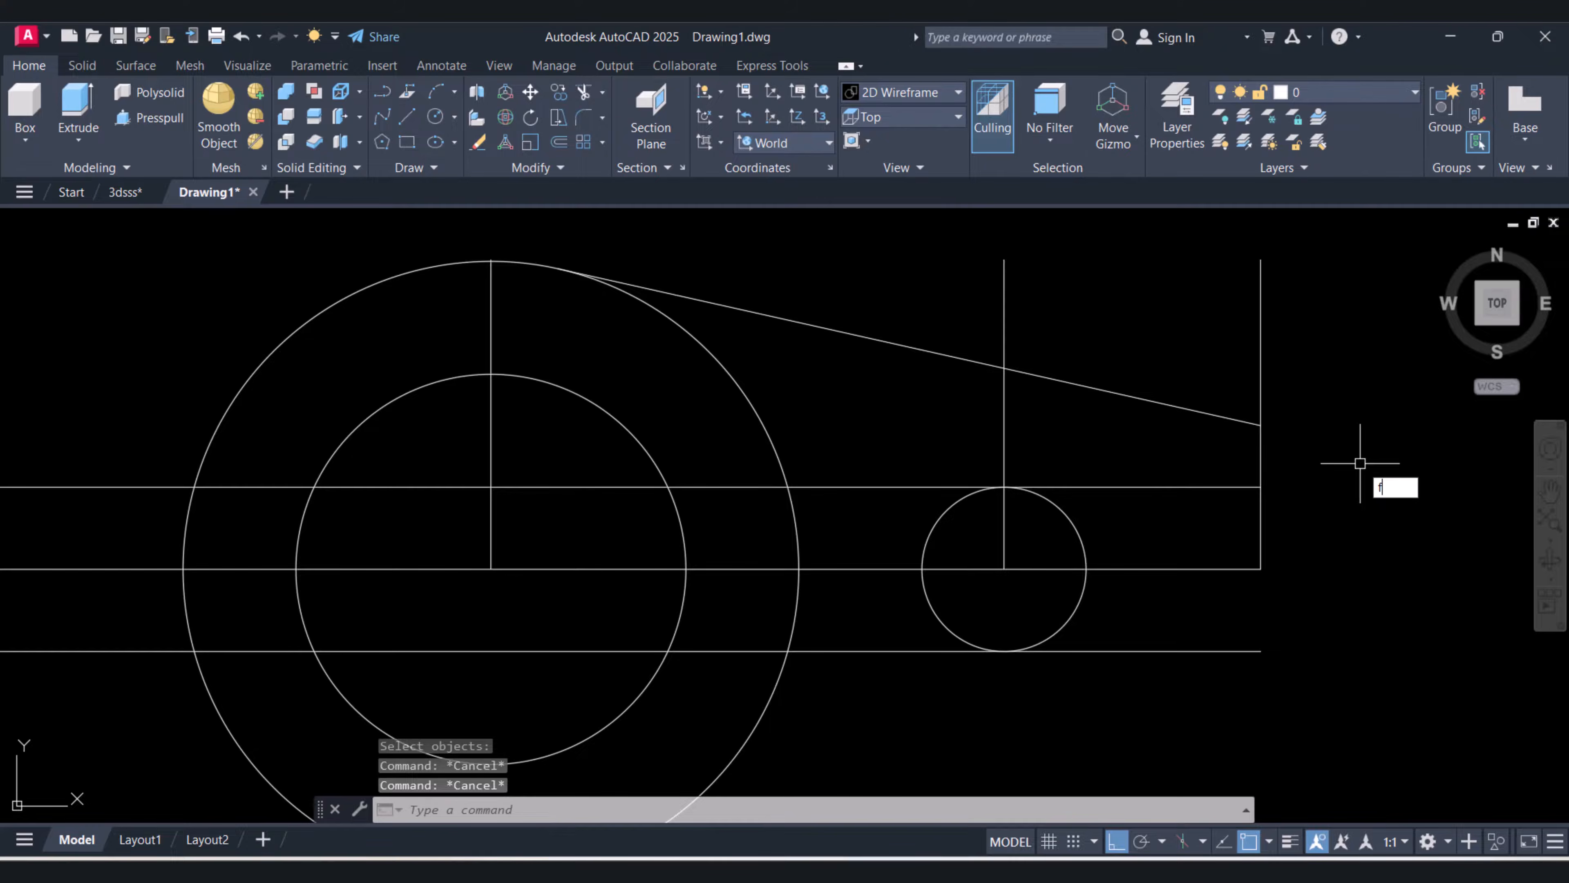
key(Return)
text(r)
key(Return)
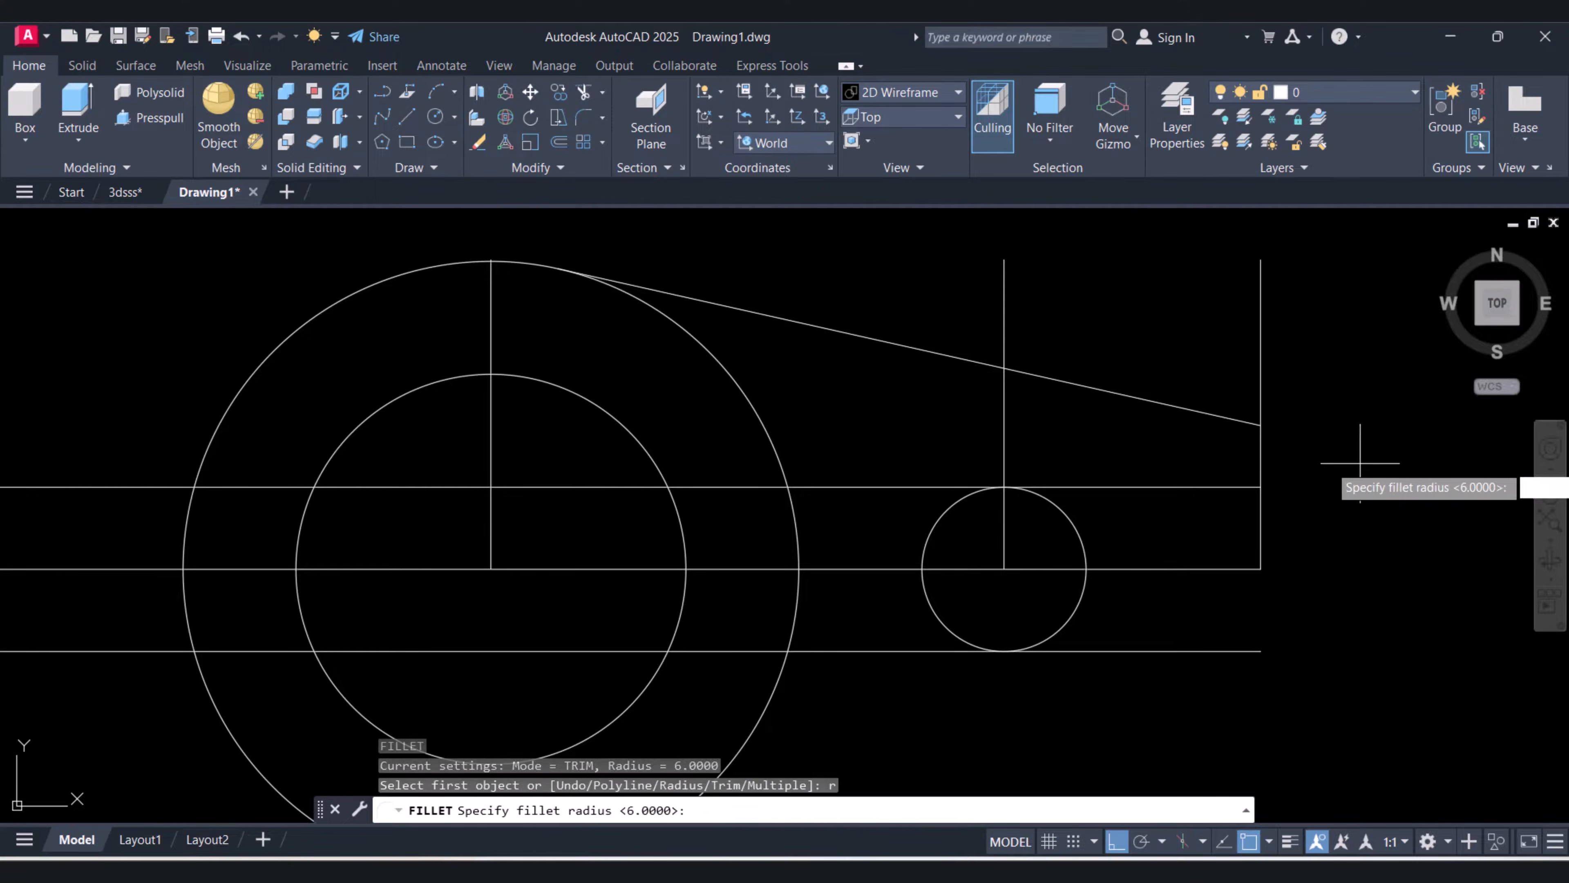
text(6)
key(Return)
click(1253, 436)
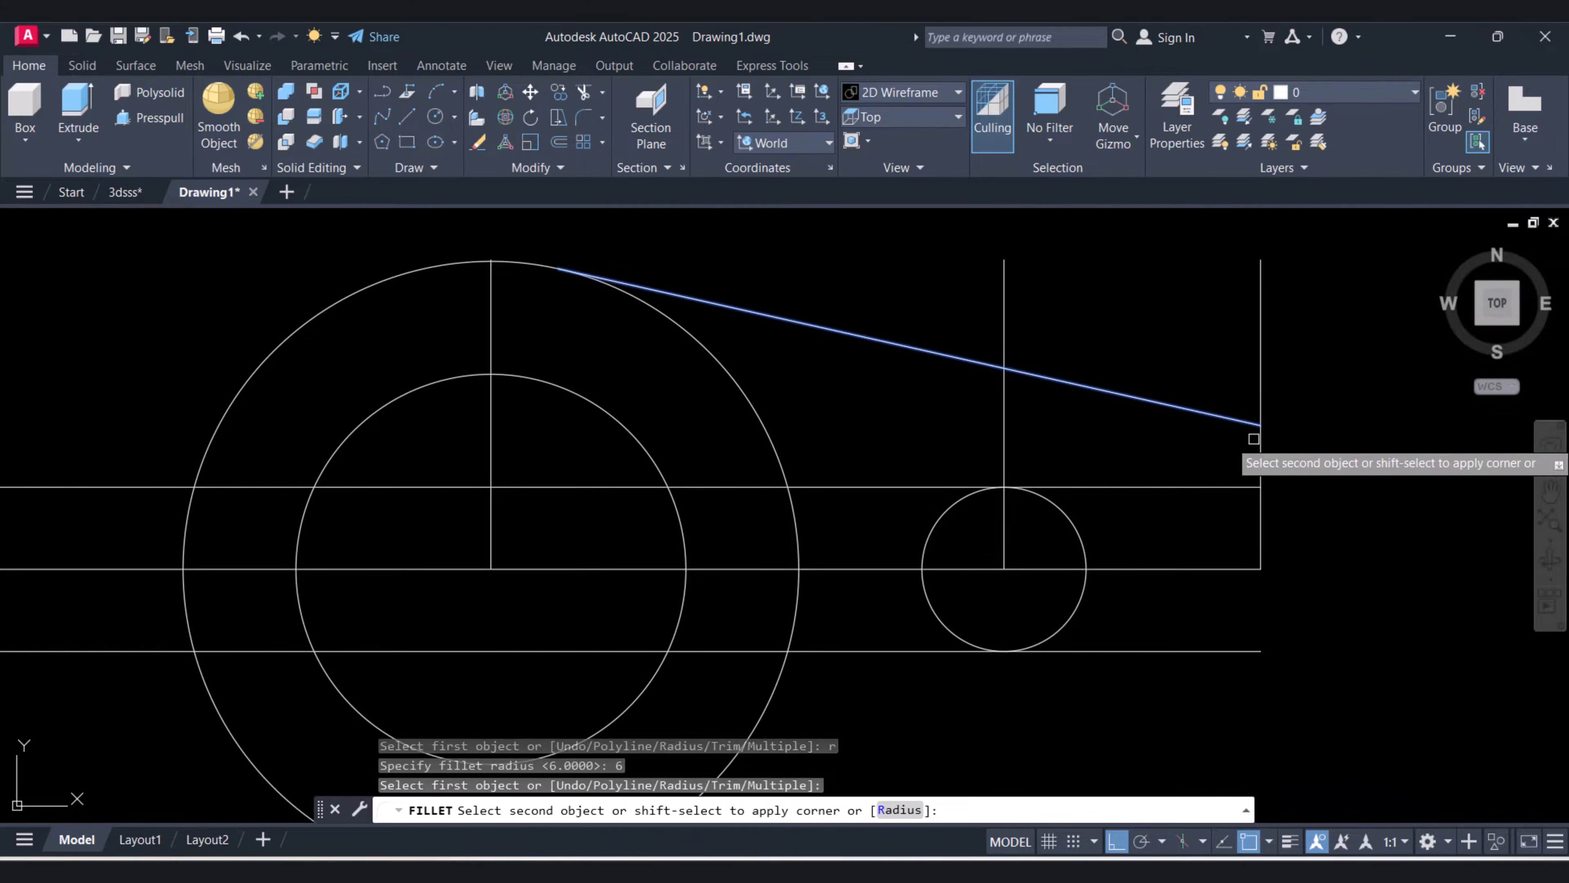
click(1258, 448)
key(Escape)
key(Escape)
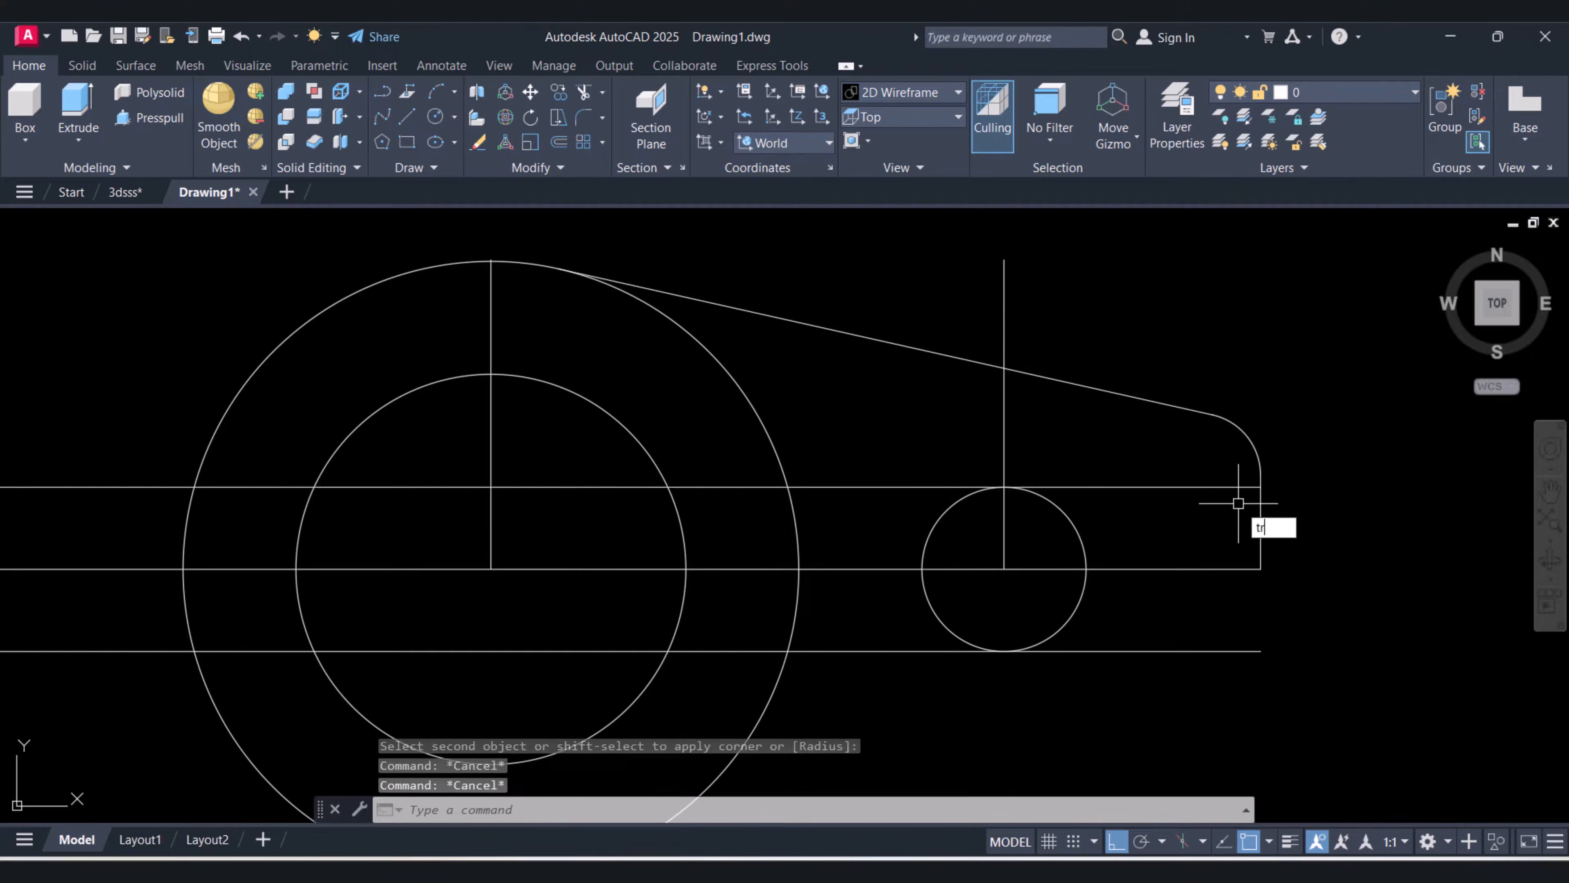
Trim the radius 8 circle to its left half, the upper slot line before it and the lower slot line beyond it
text(tr)
key(Return)
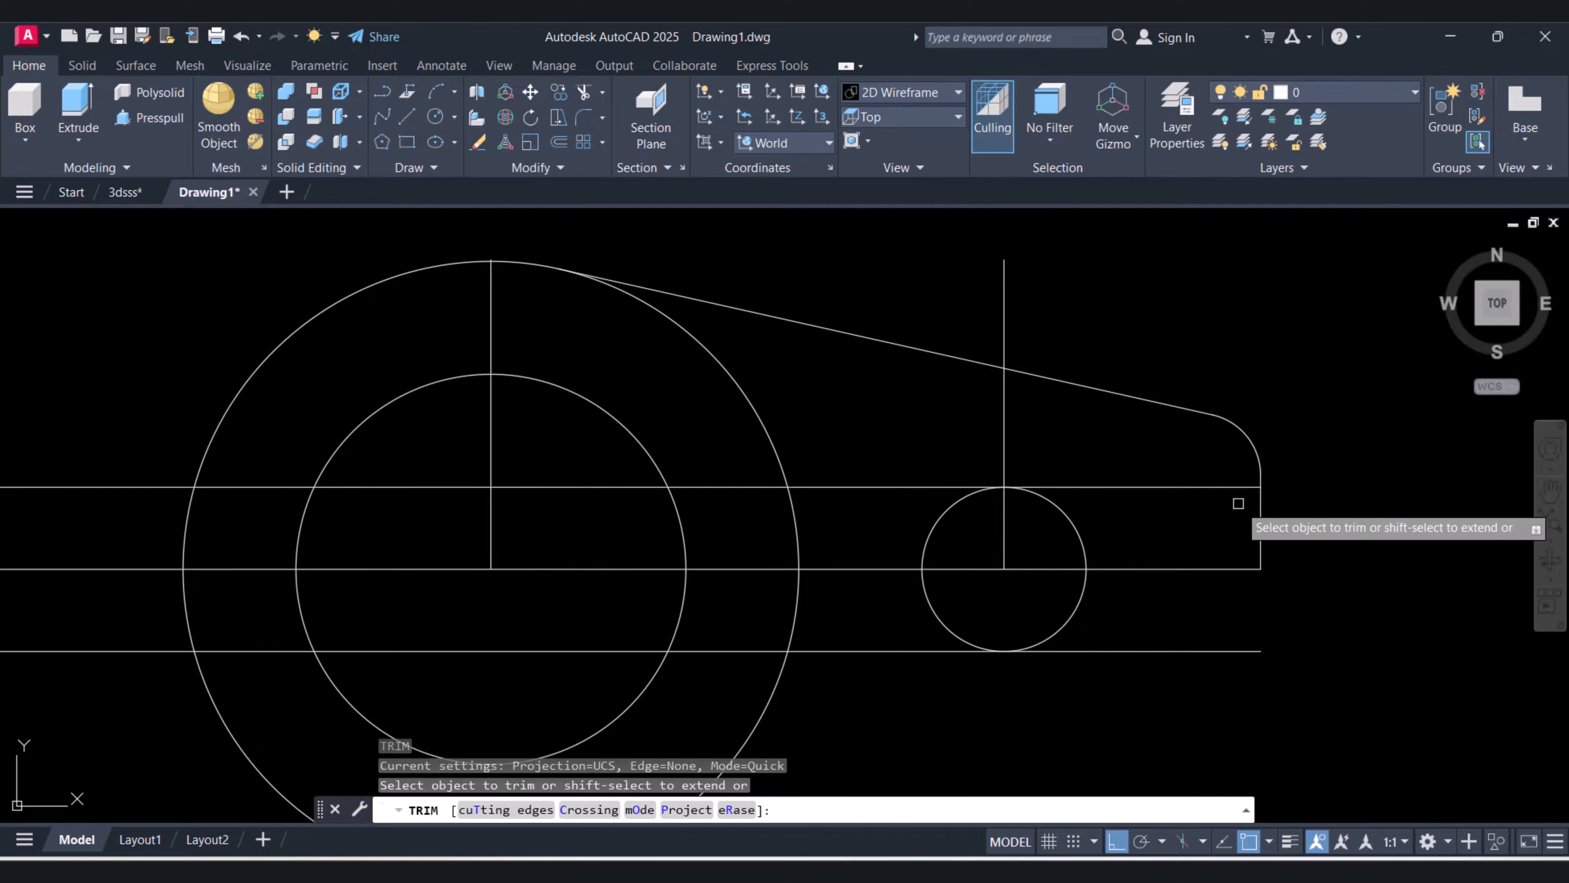
click(925, 487)
click(1066, 525)
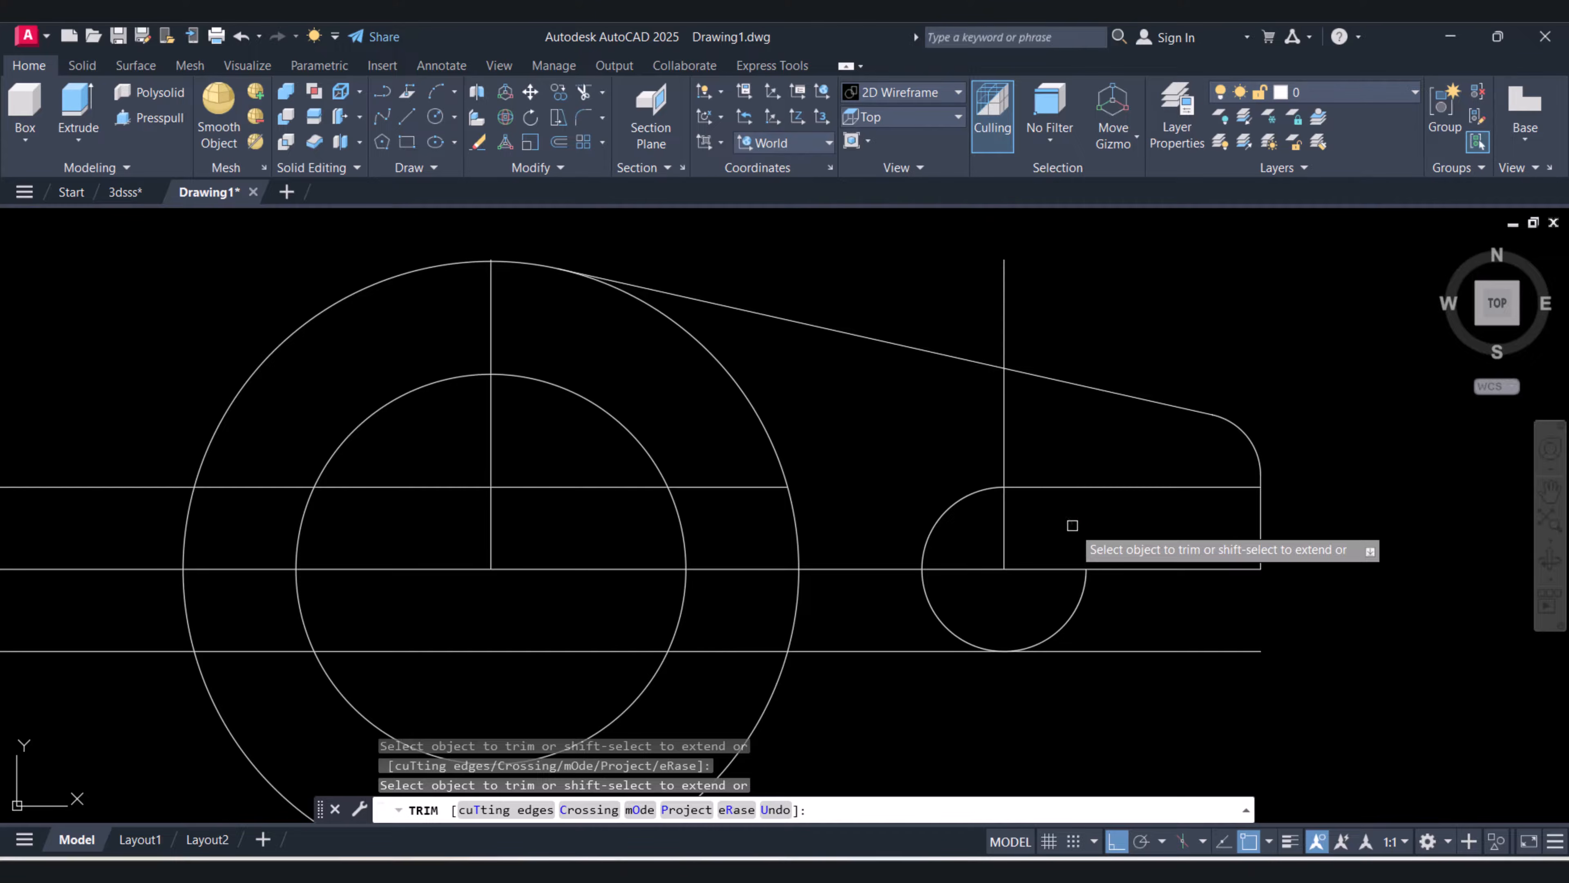
click(1069, 612)
middle_drag(1056, 674, 1108, 554)
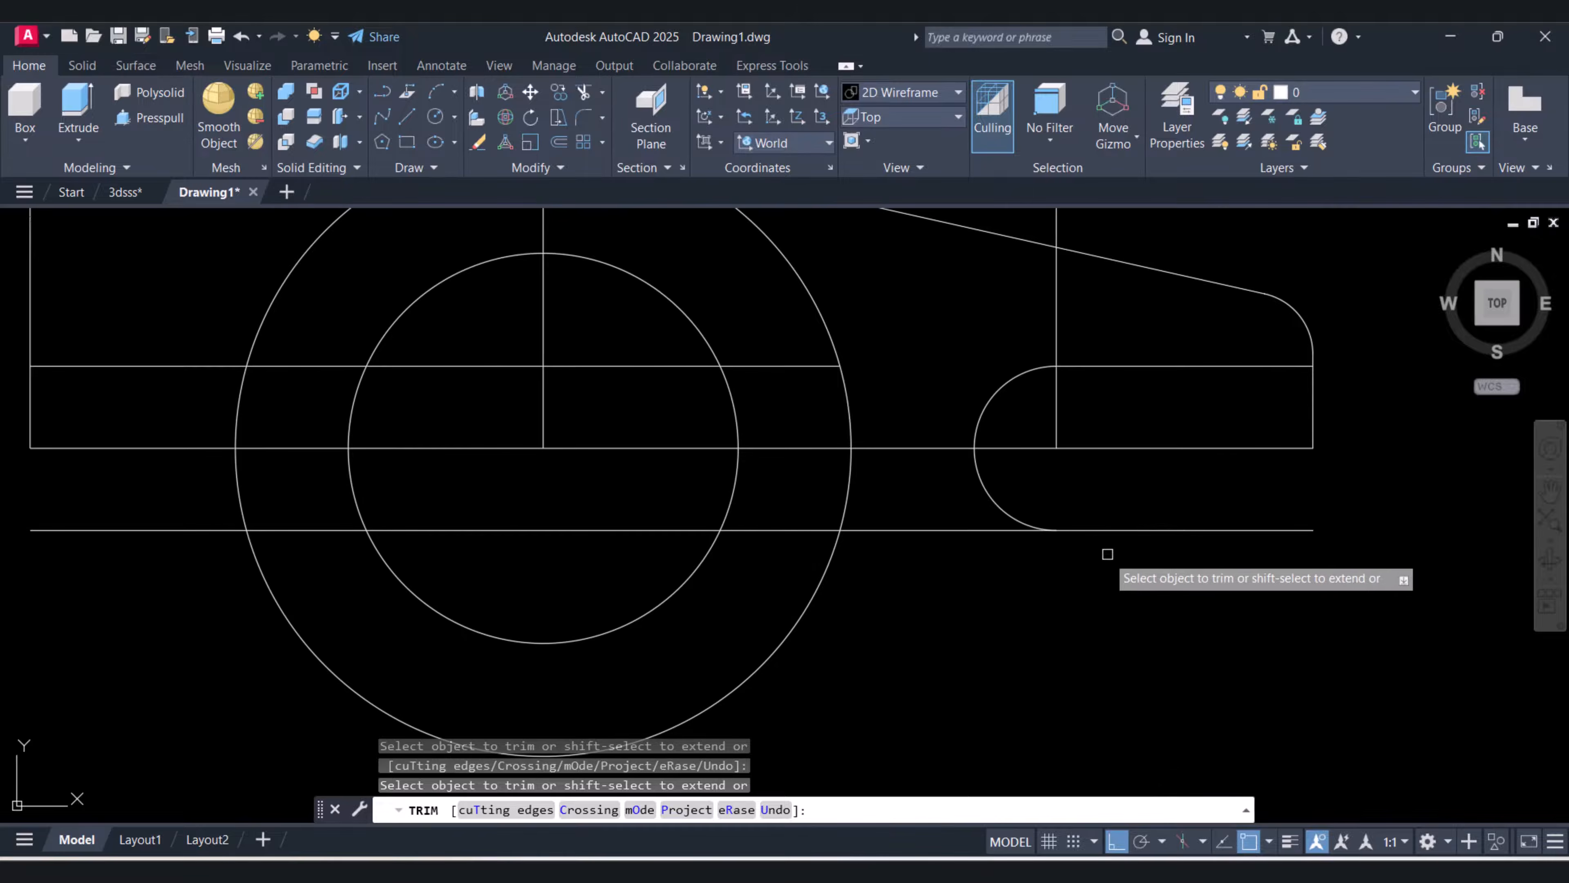
click(1112, 530)
key(Escape)
Erase the leftover pieces of the upper and lower slot lines that cross the two large circles
text(e)
key(Return)
click(942, 566)
click(916, 495)
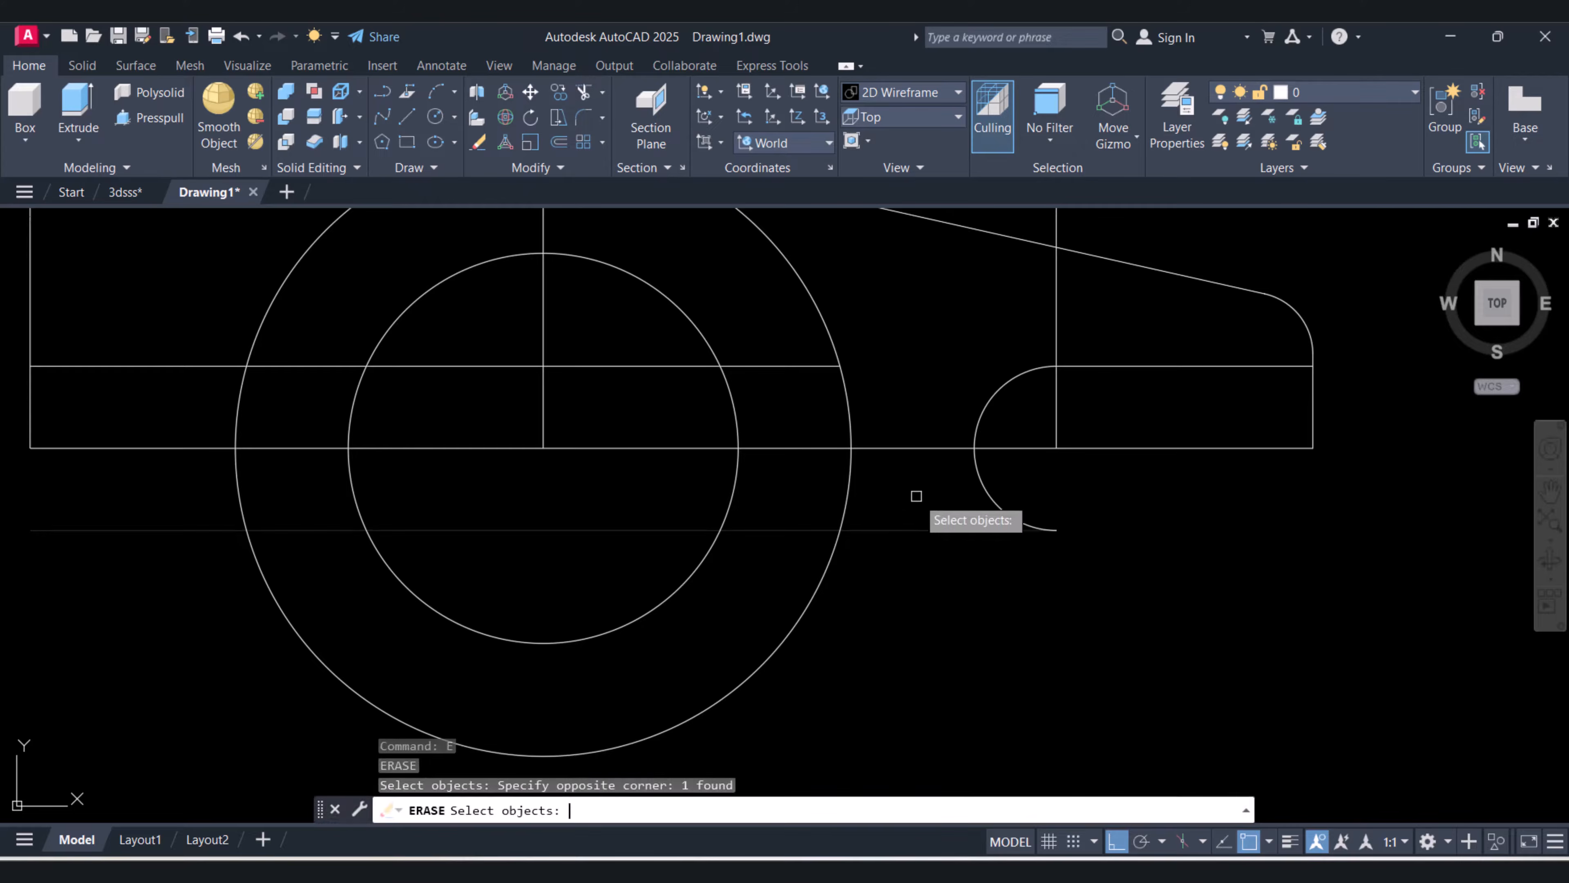
key(Return)
click(785, 387)
click(744, 352)
key(Delete)
Erase the vertical construction lines through the large circles' centre and the slot arc's centre
click(597, 390)
click(536, 352)
key(Delete)
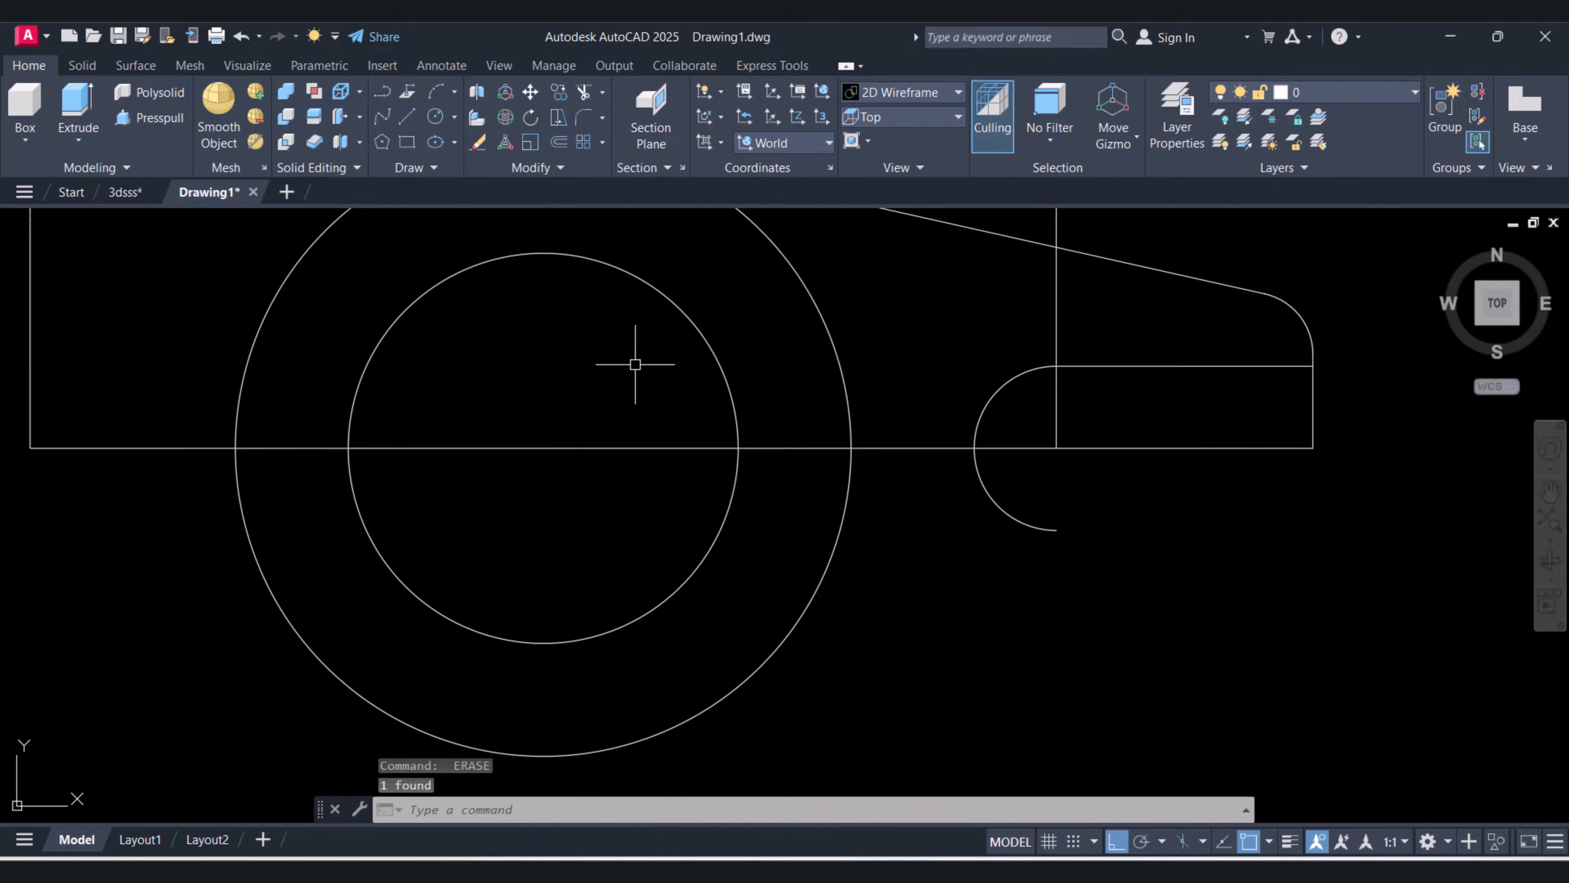
scroll(777, 386, down, 4)
middle_drag(860, 370, 865, 395)
scroll(865, 394, up, 2)
key(Escape)
key(Escape)
text(e)
key(Return)
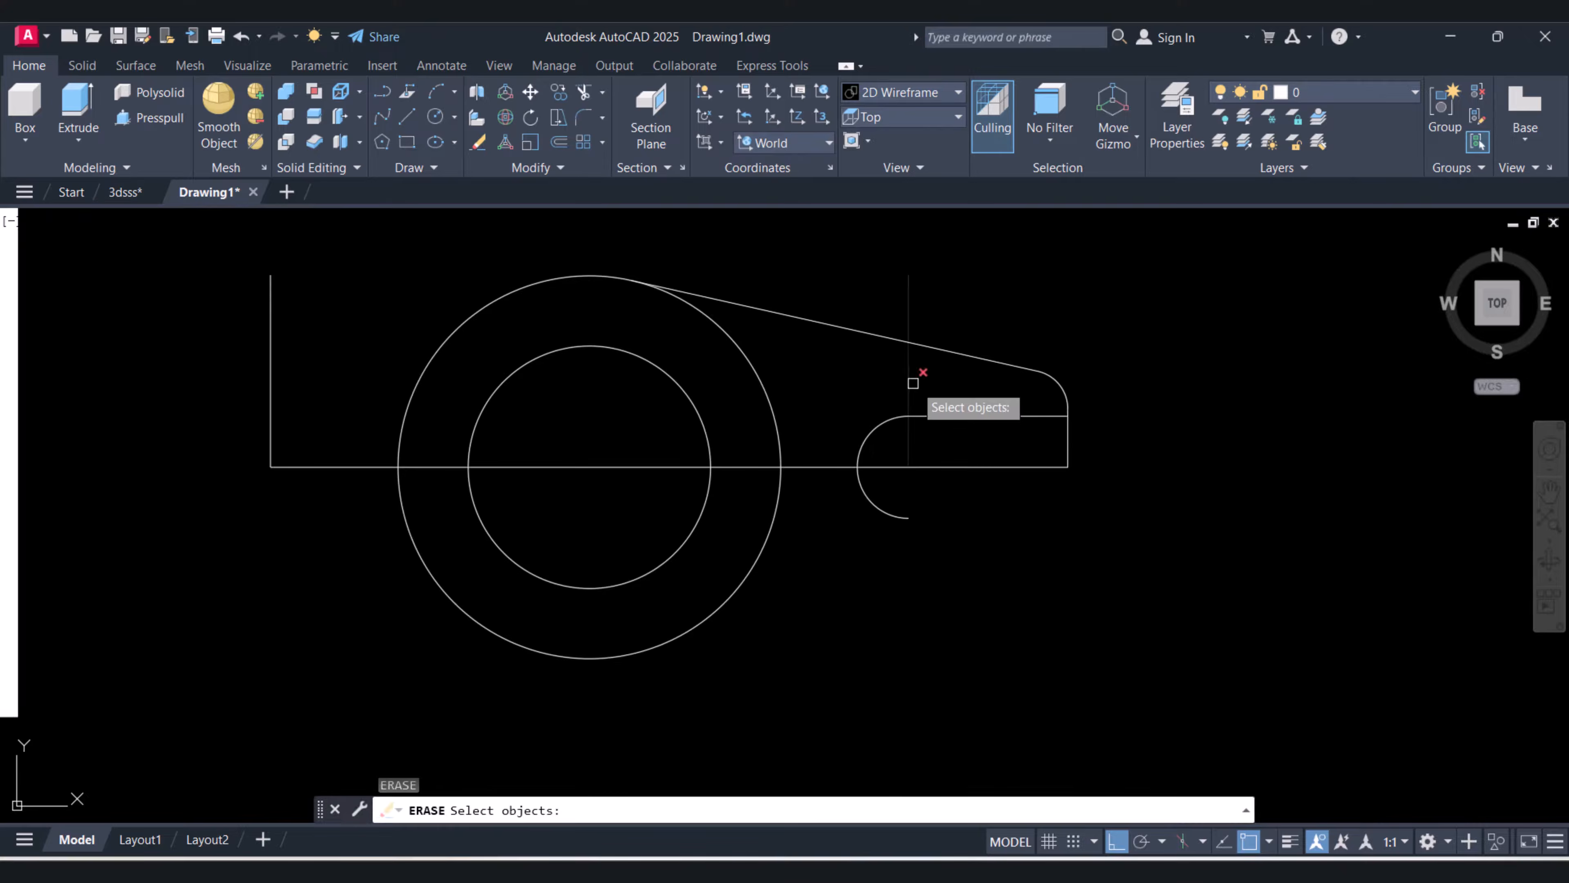
click(909, 383)
key(Return)
Mirror the sloped edge, rounded corner, end line and upper slot edge about the horizontal centreline, keeping the originals
text(mi)
key(Return)
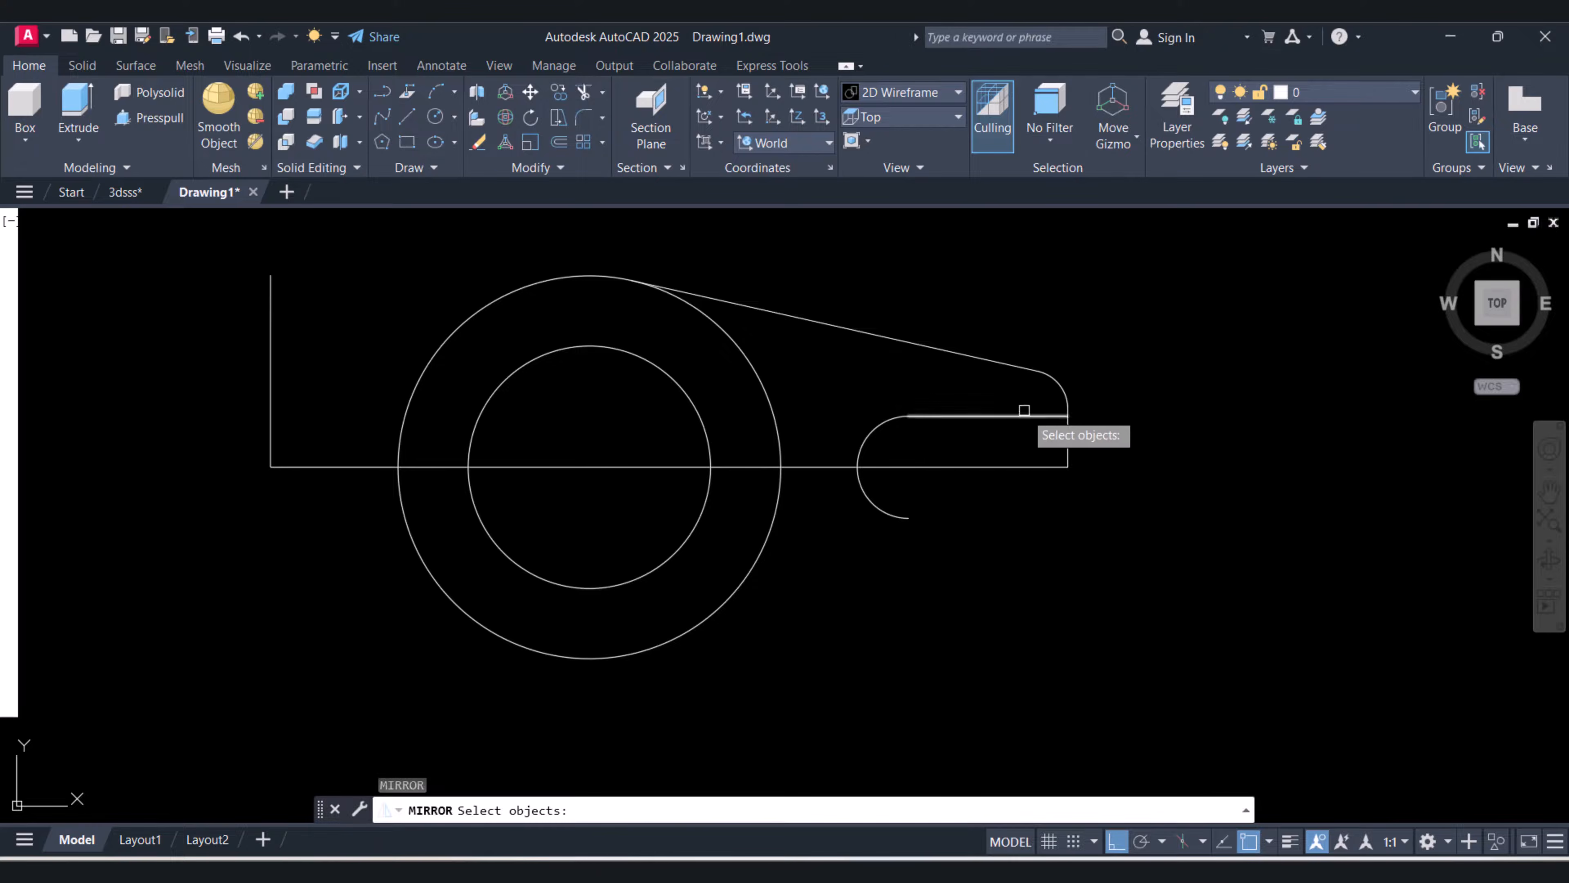
click(1093, 432)
click(1013, 352)
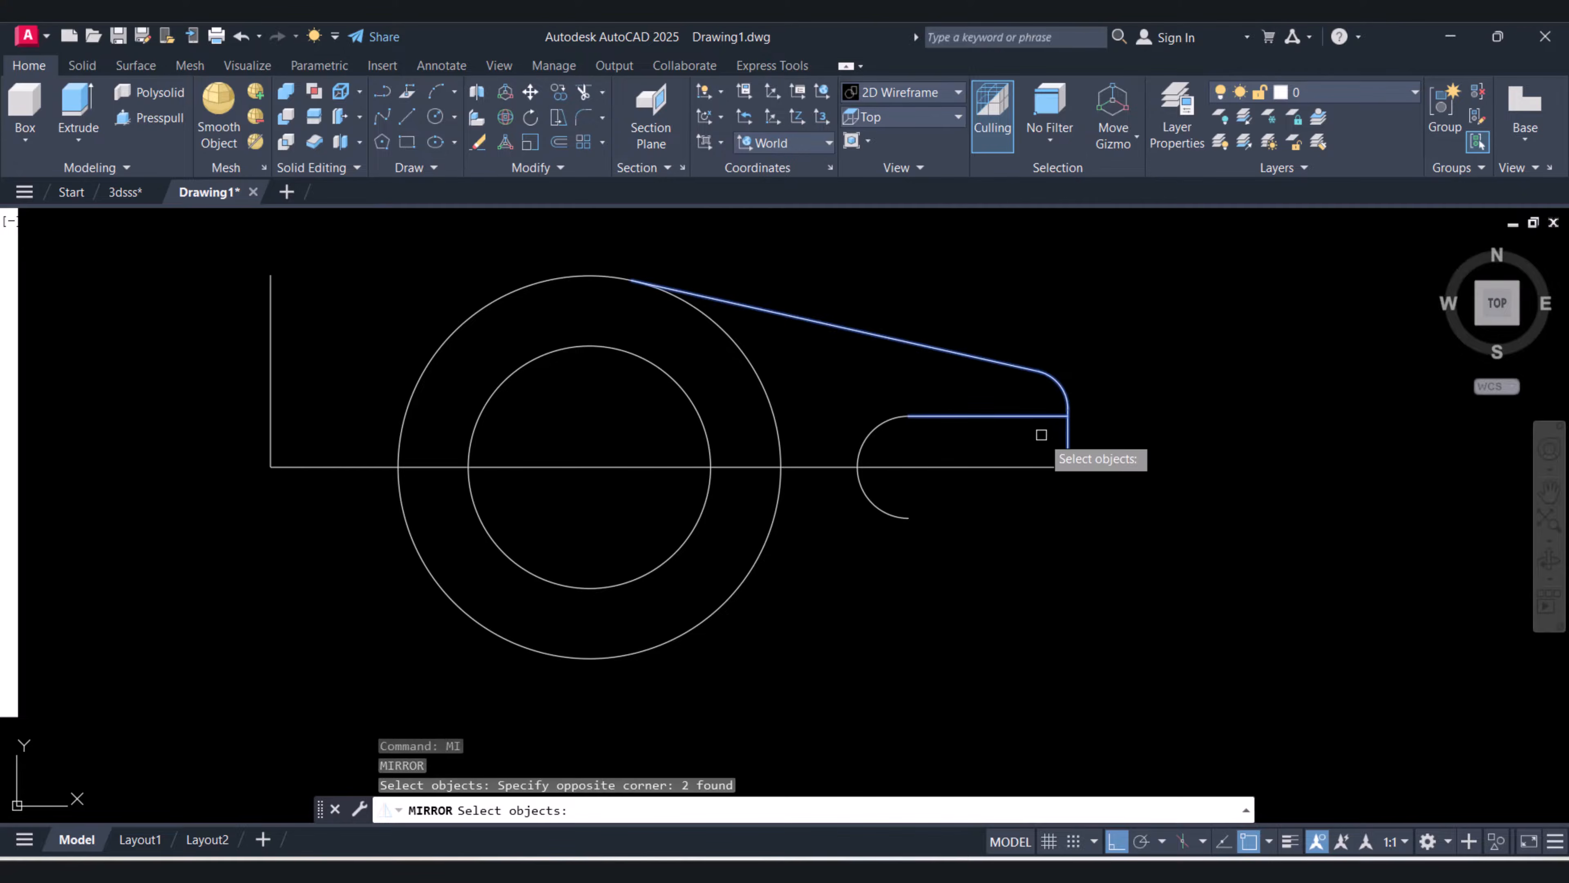
key(Return)
click(1068, 466)
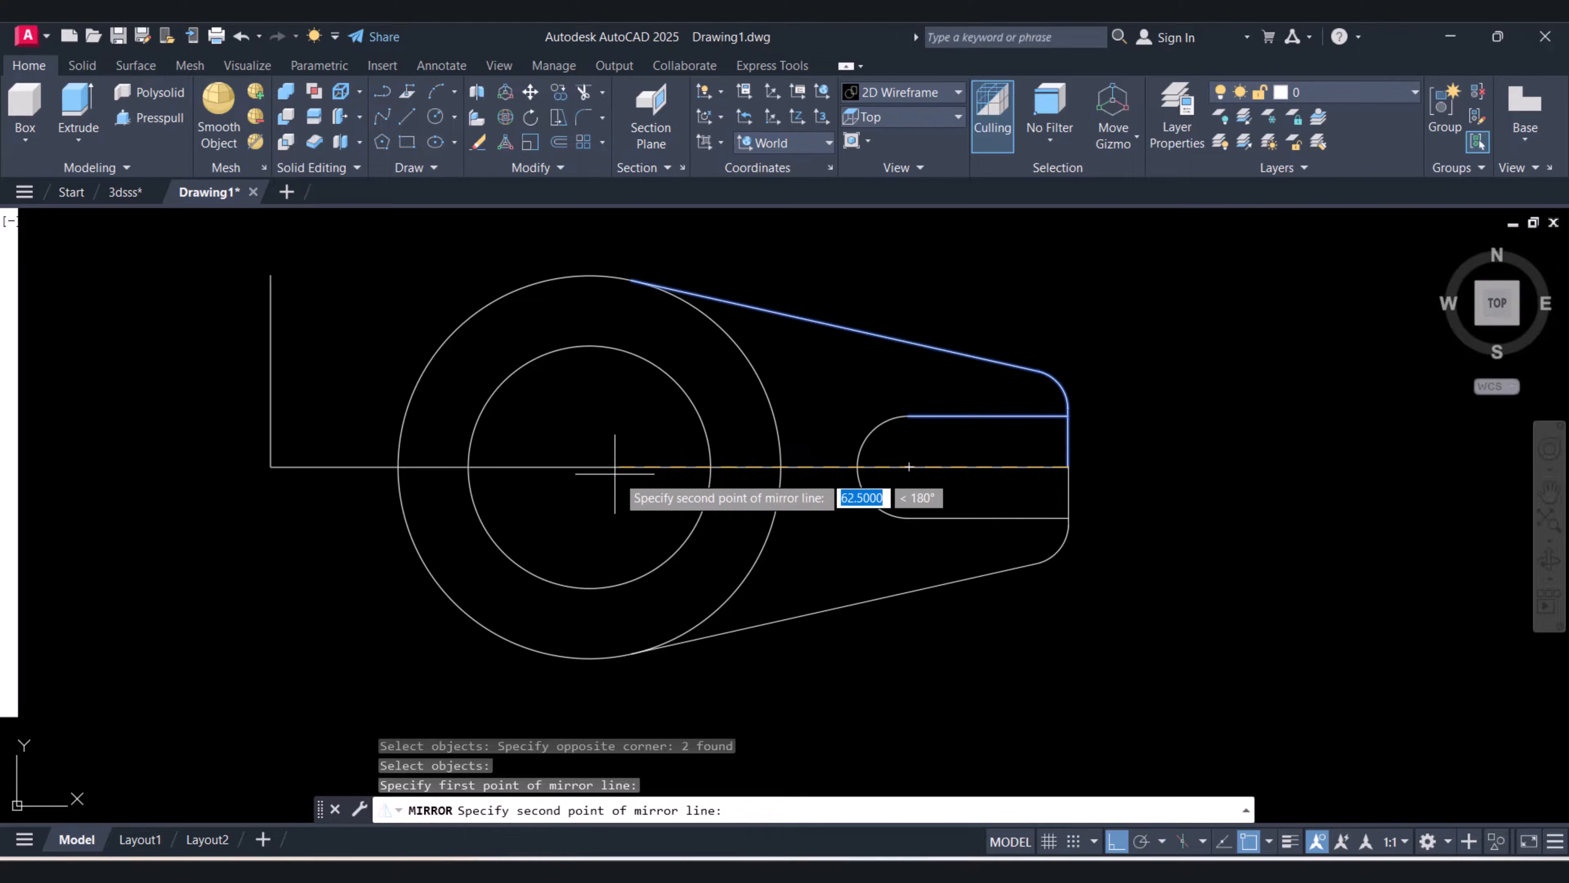
click(669, 466)
key(Return)
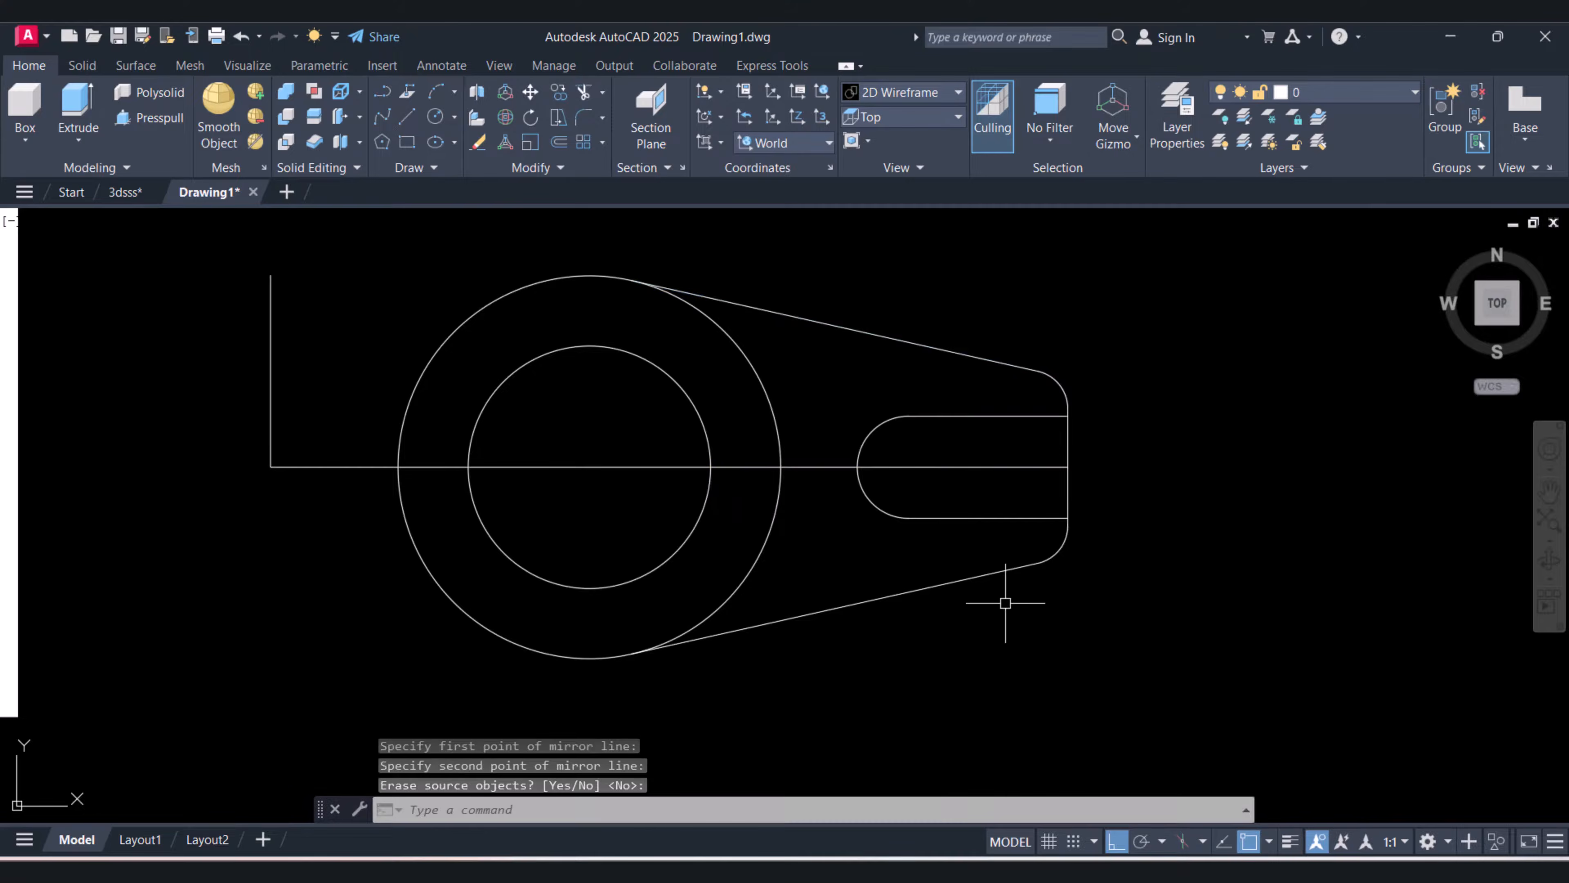
Trim the end vertical line between the two slot edges to open the slot
text(tr)
key(Return)
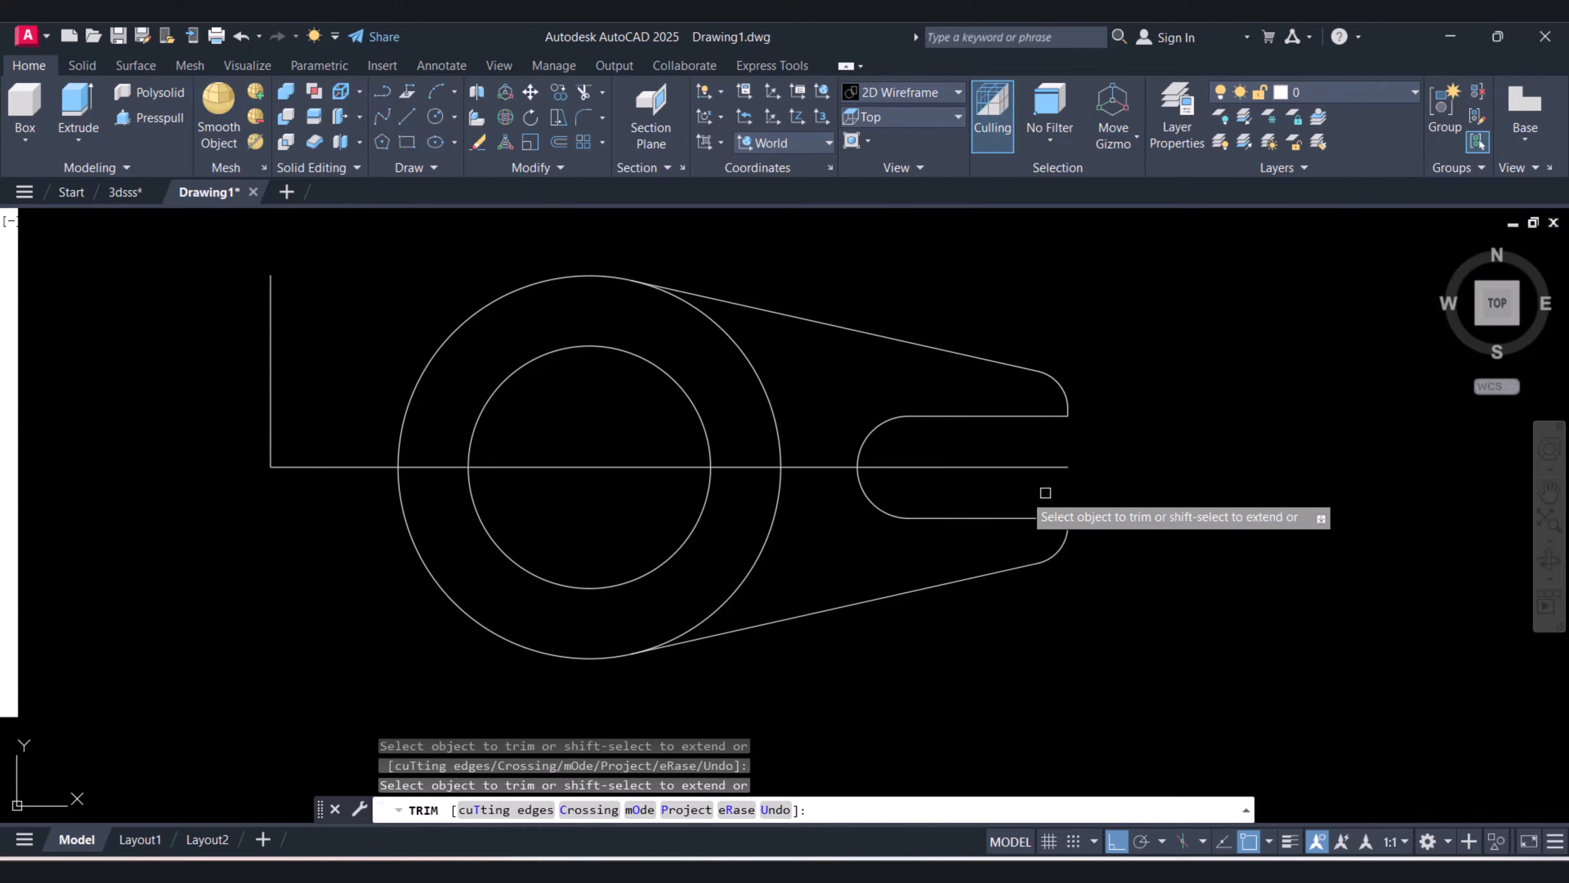
key(Escape)
key(Escape)
Erase the leftmost vertical construction line at the end of the centreline
scroll(974, 490, up, 2)
scroll(974, 489, down, 2)
key(Escape)
key(Escape)
text(e)
key(Return)
click(310, 378)
click(231, 340)
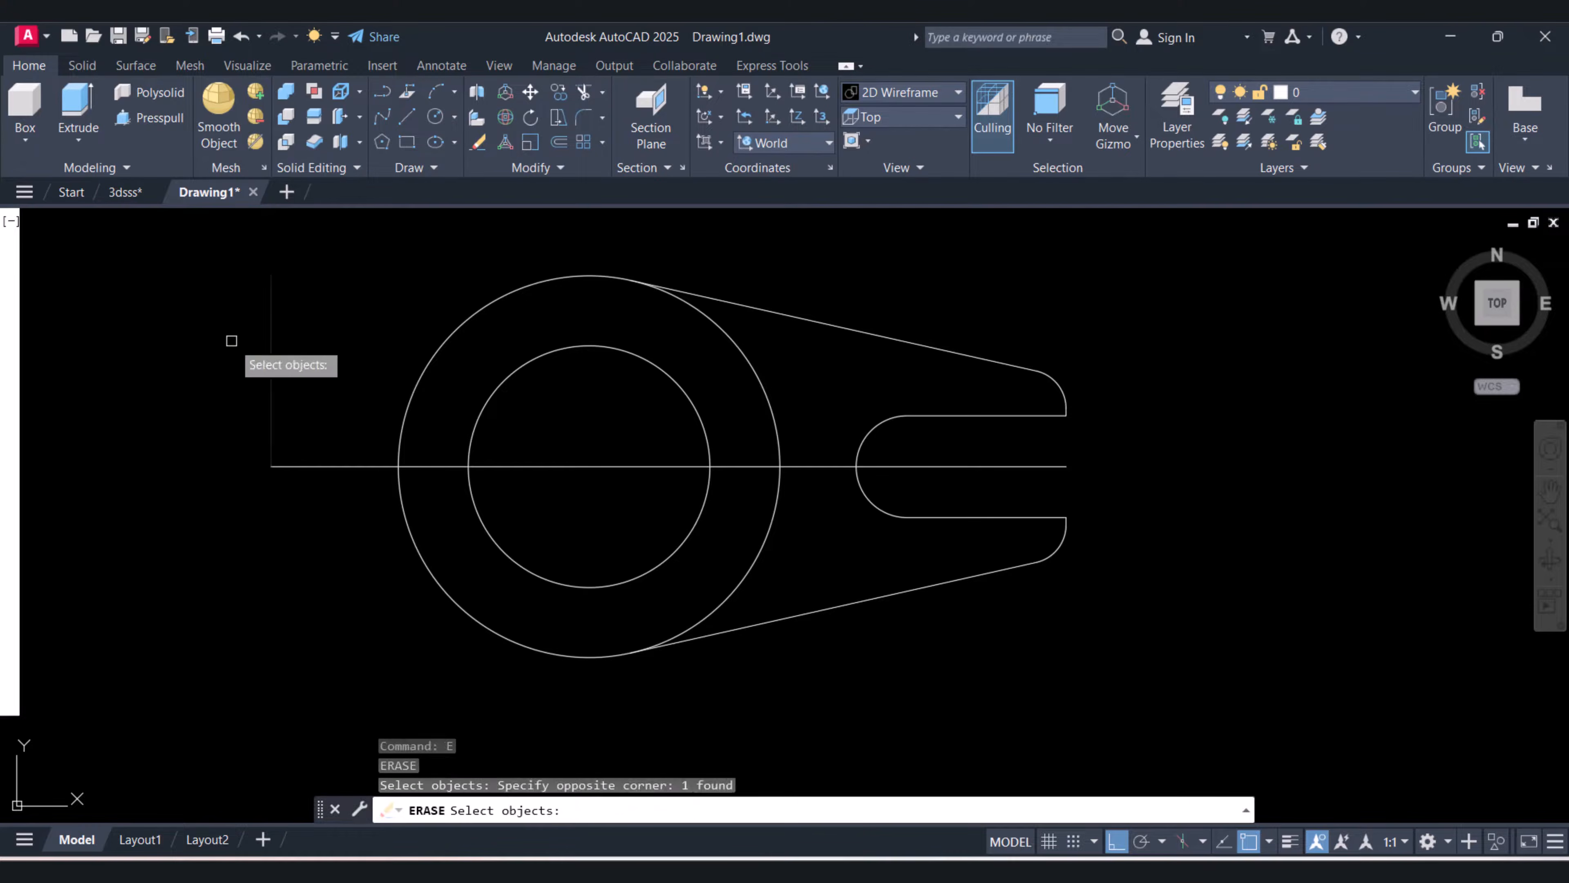
key(Return)
key(Escape)
Copy the entire top-view profile, including its centreline, straight above the original
scroll(1015, 555, up, 2)
scroll(1014, 562, down, 4)
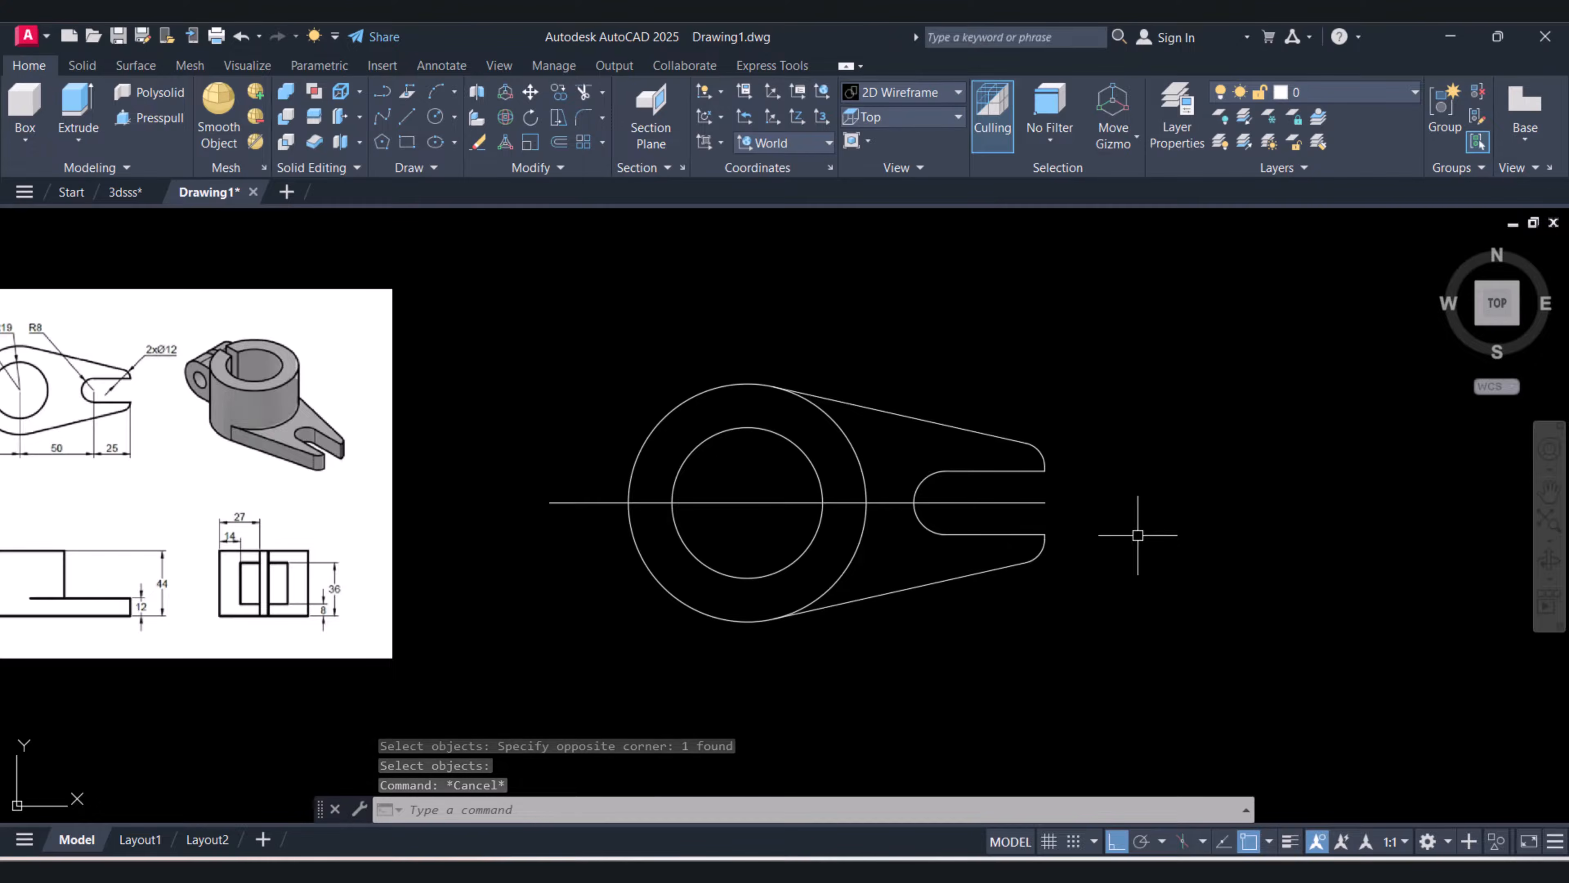
scroll(1138, 535, up, 2)
scroll(1138, 535, down, 2)
text(co)
key(Return)
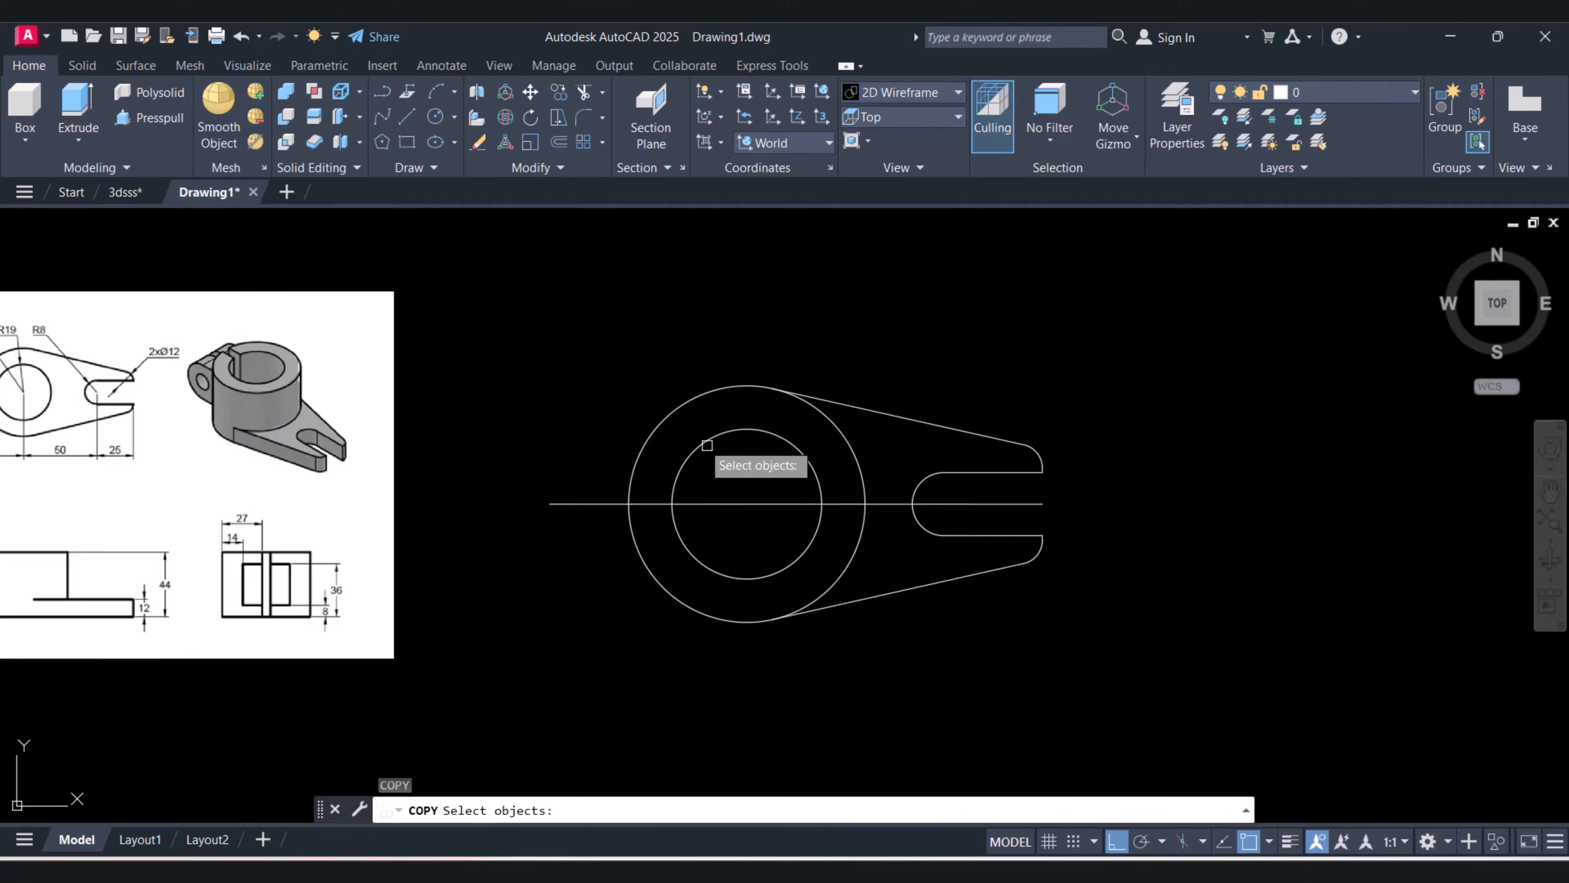
scroll(718, 455, down, 2)
click(581, 377)
click(1071, 631)
key(Return)
click(1073, 643)
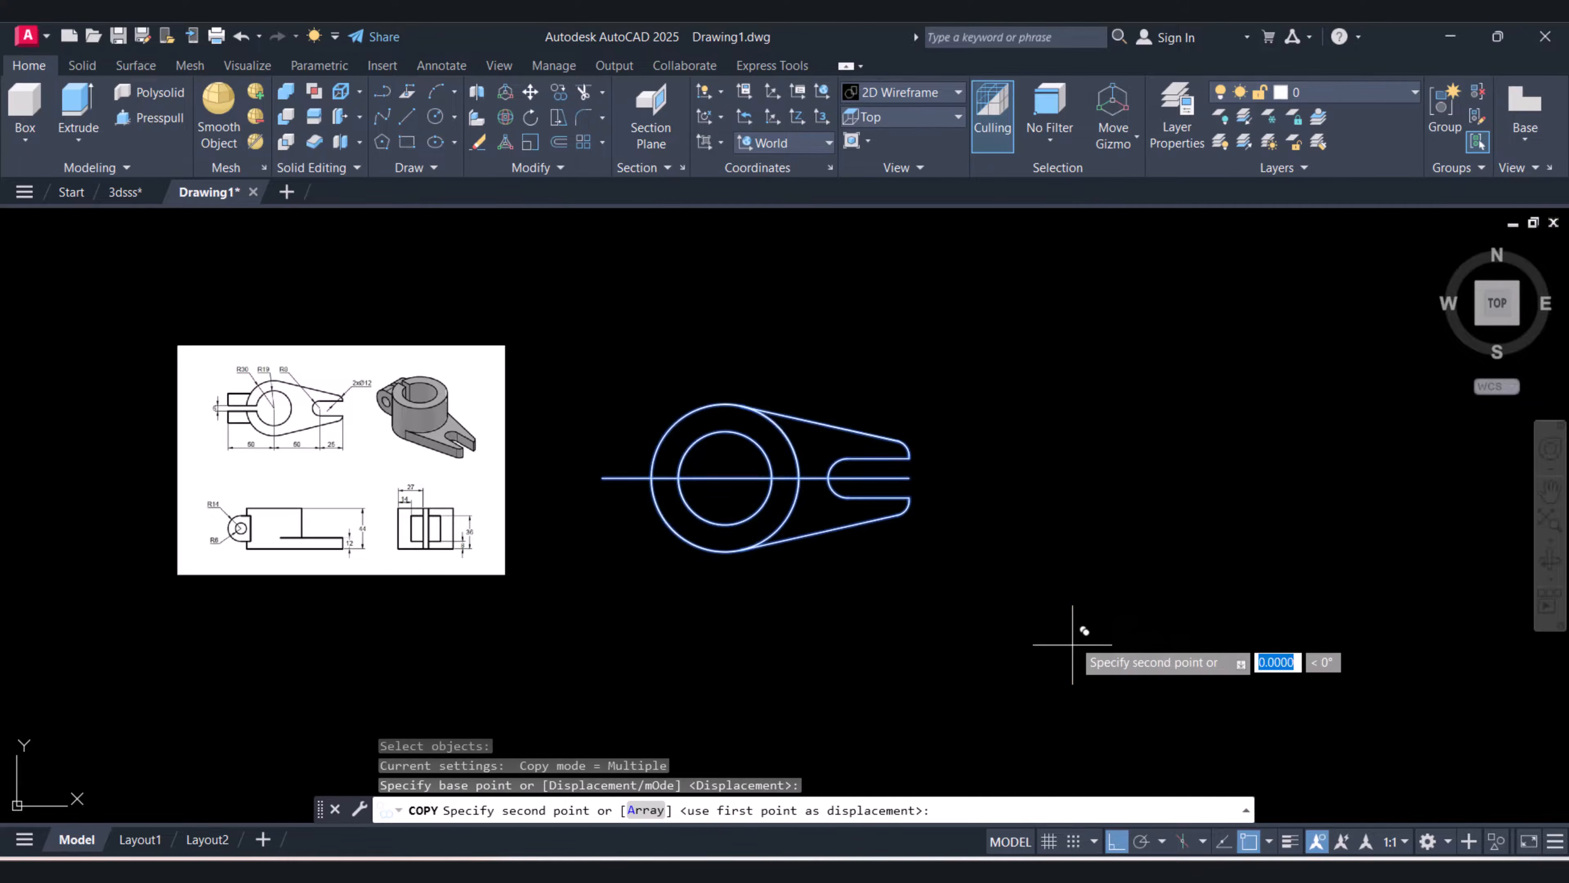
click(1048, 461)
key(Escape)
Trim the lower profile's outer circle to leave only the right arc between the sloped edges' tangent points
middle_drag(1047, 456, 1038, 511)
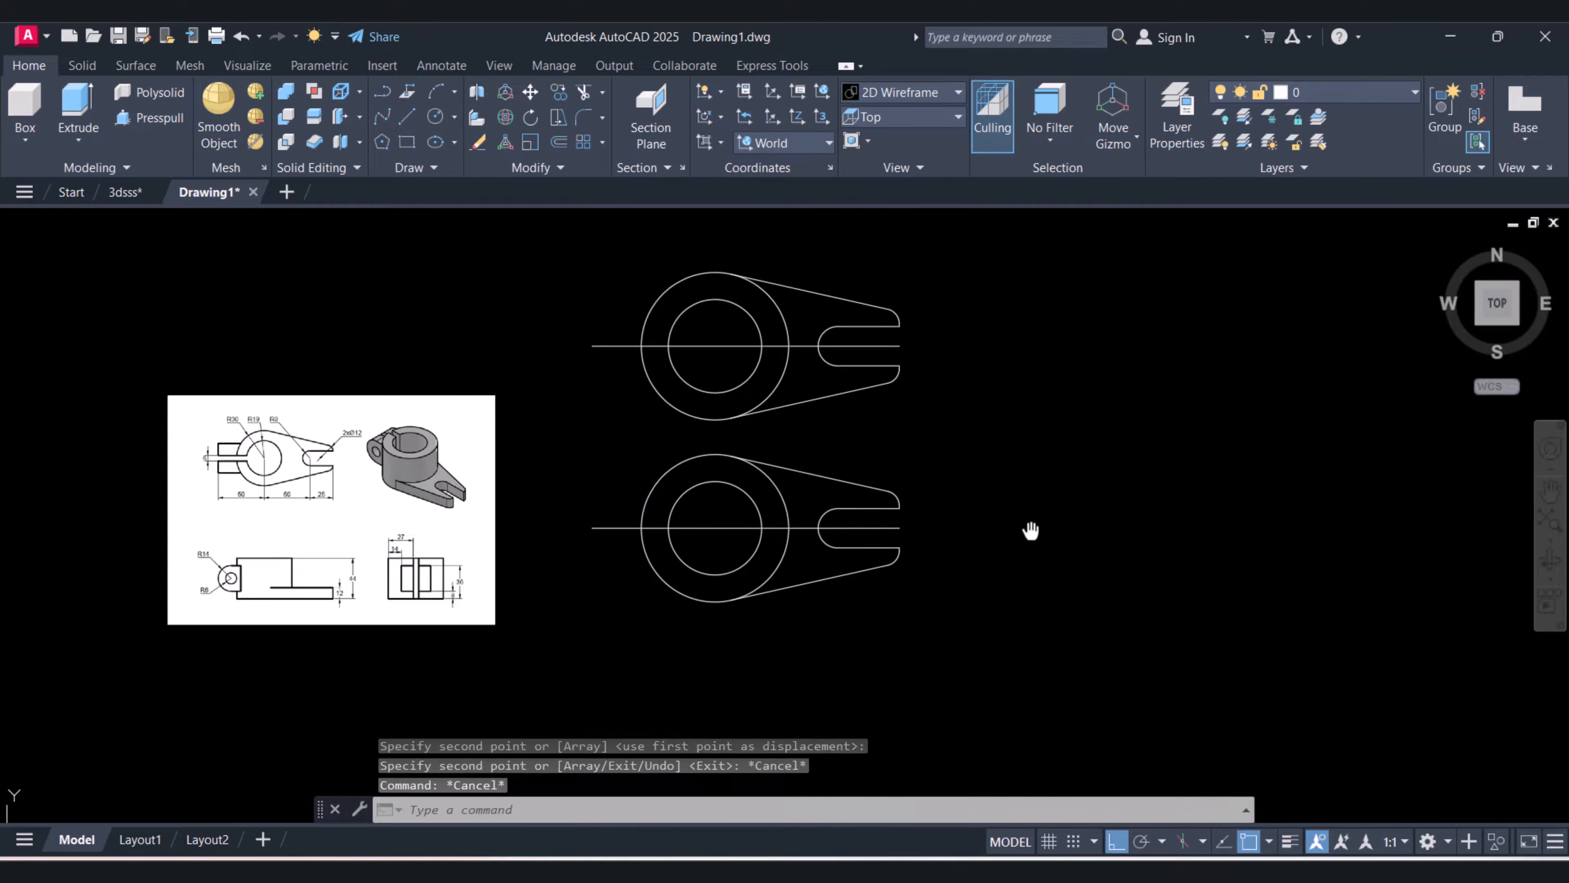
key(Escape)
key(Escape)
text(tr)
key(Return)
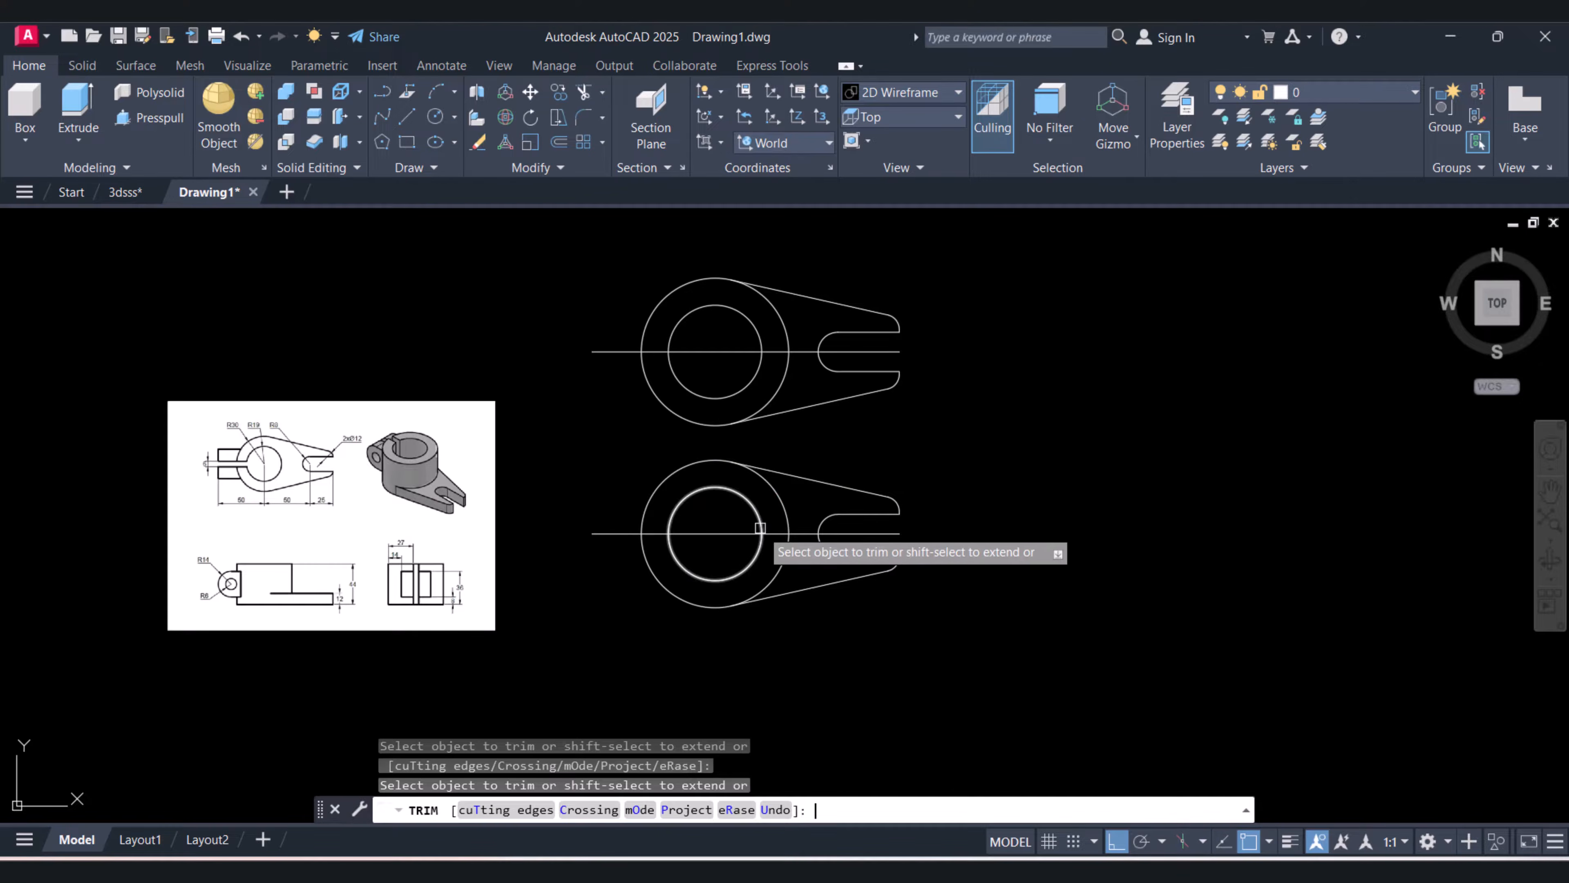
click(720, 460)
click(717, 590)
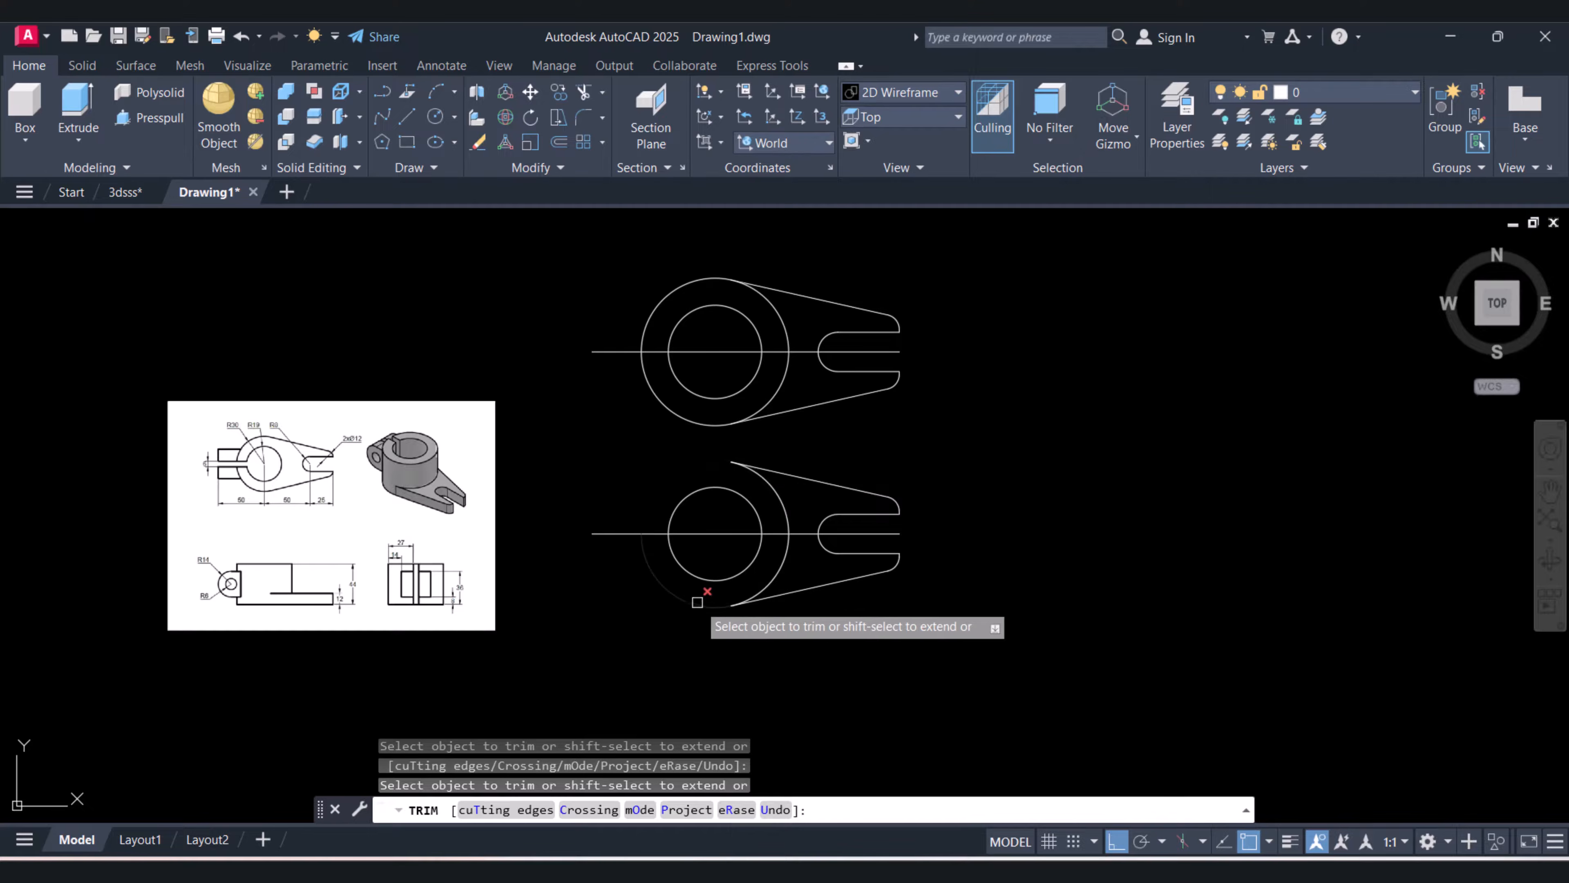
key(Escape)
Erase the inner circle from the lower profile
text(e)
key(Return)
drag(718, 590, 701, 550)
key(Return)
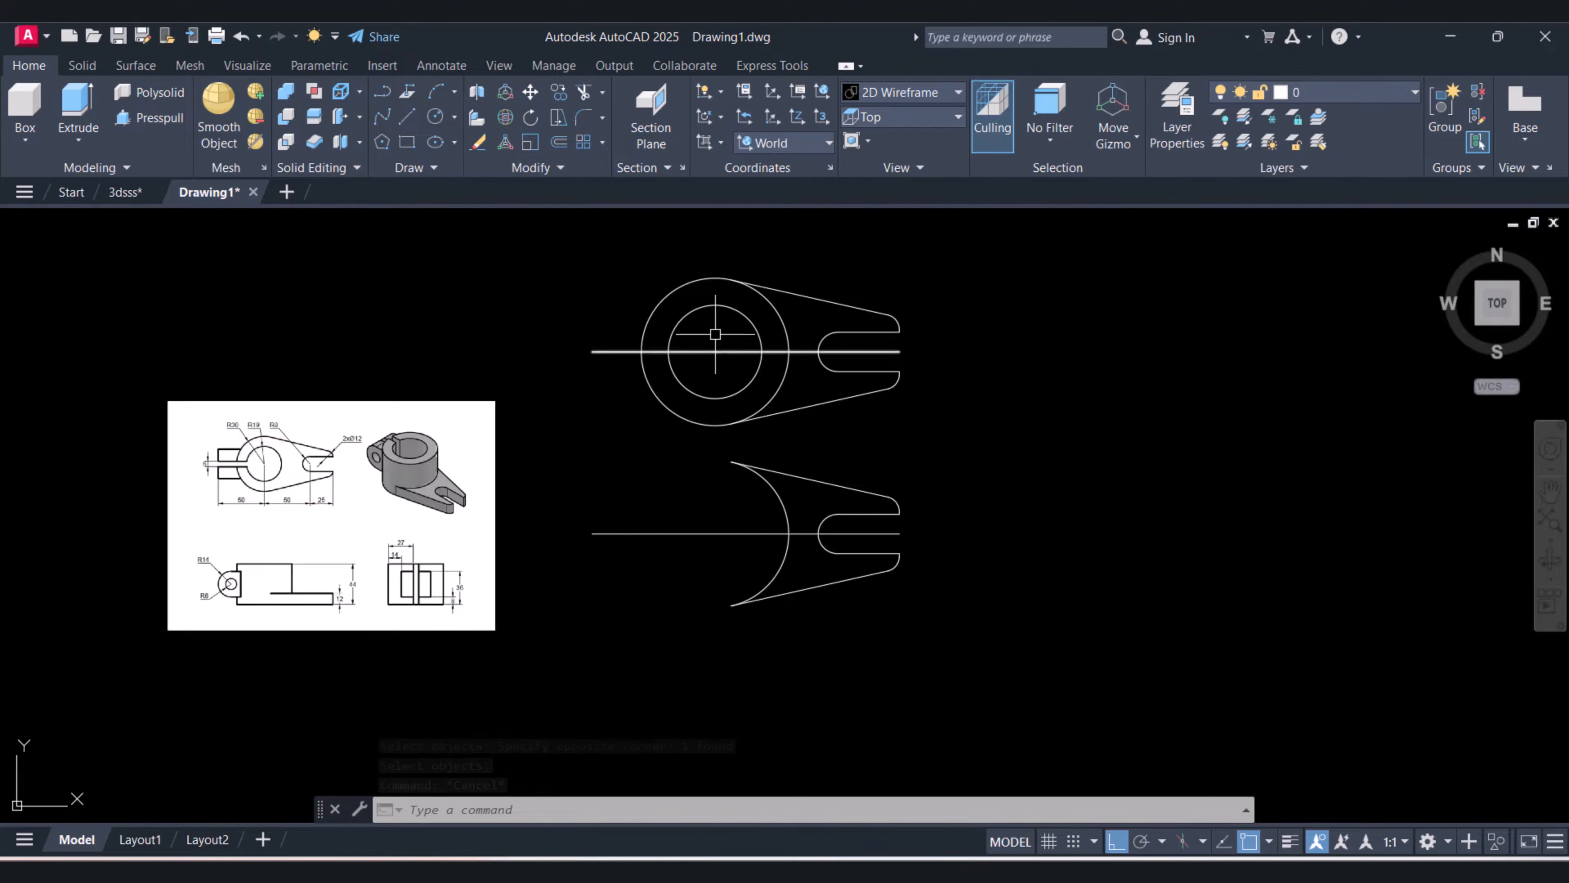
scroll(855, 533, up, 2)
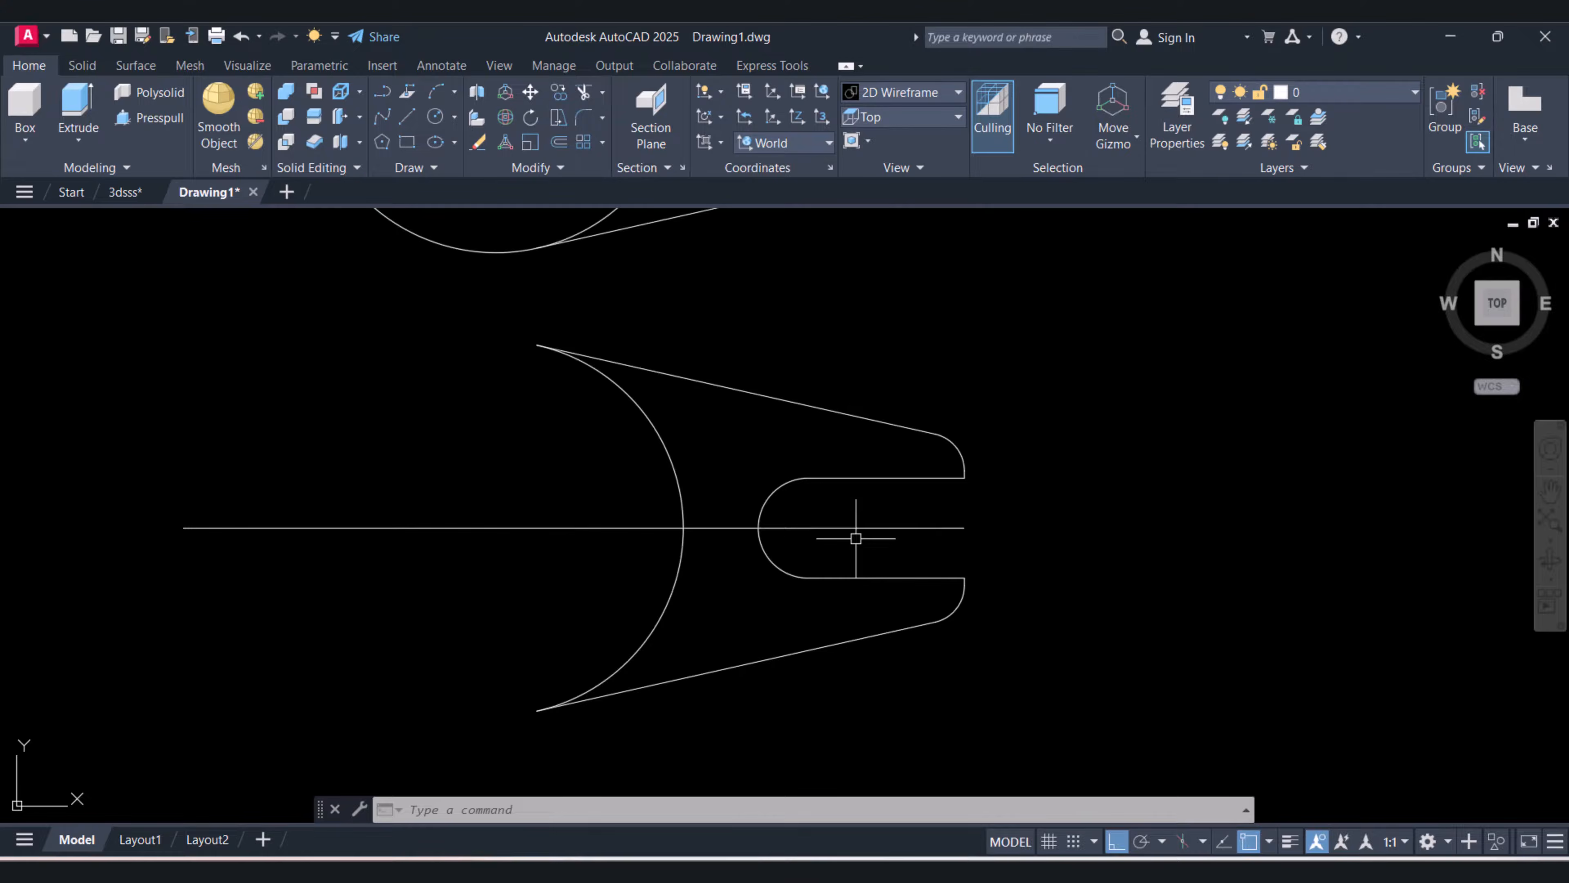
middle_drag(853, 590, 900, 596)
scroll(904, 597, down, 2)
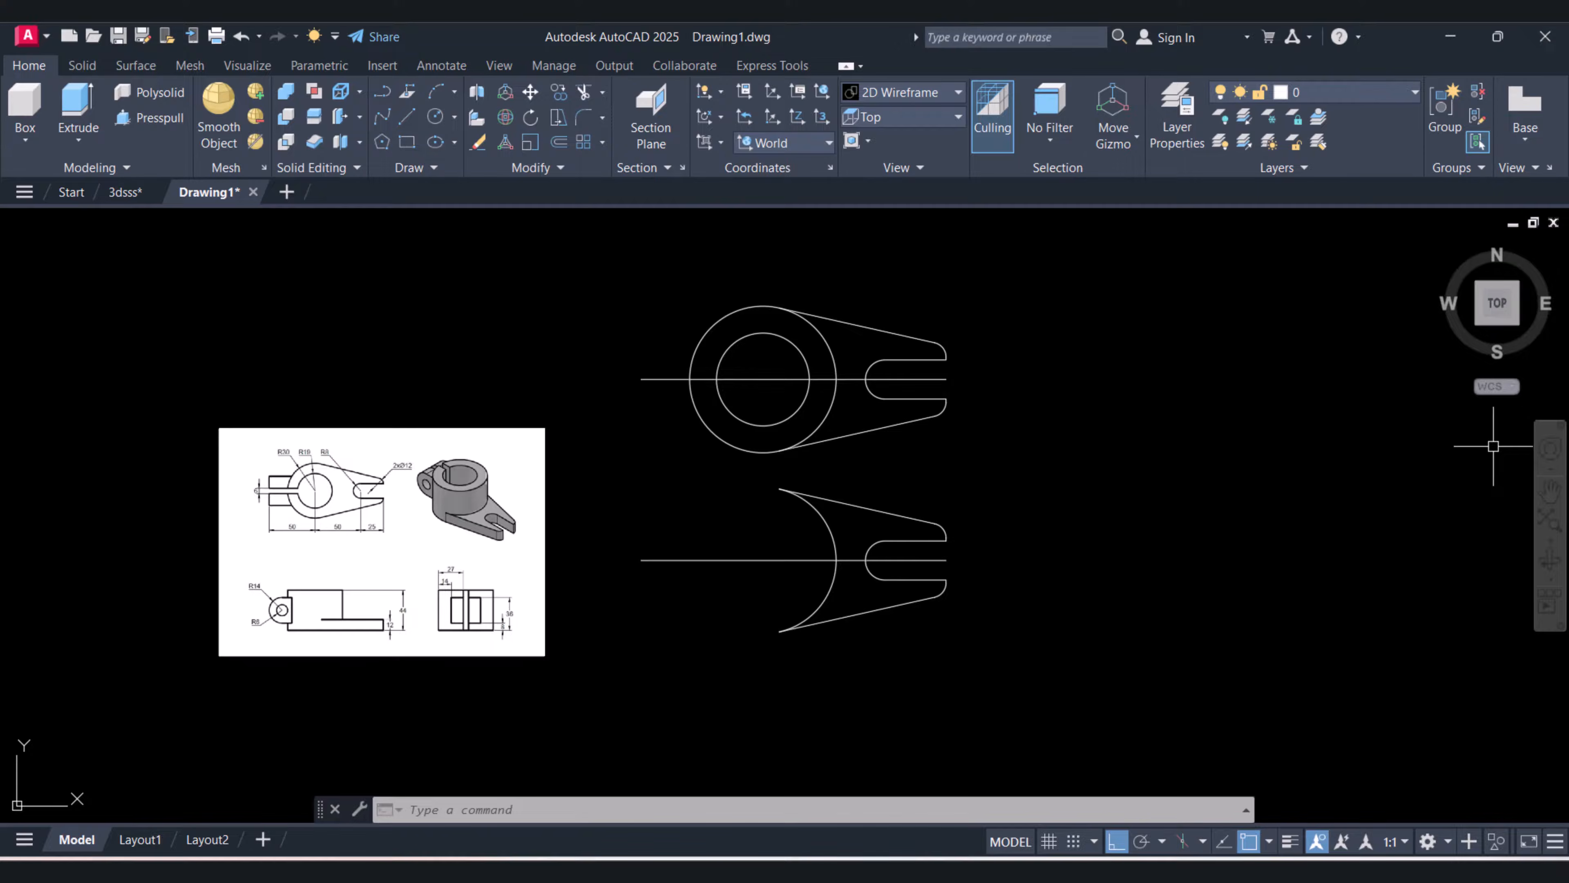
key(Escape)
key(Escape)
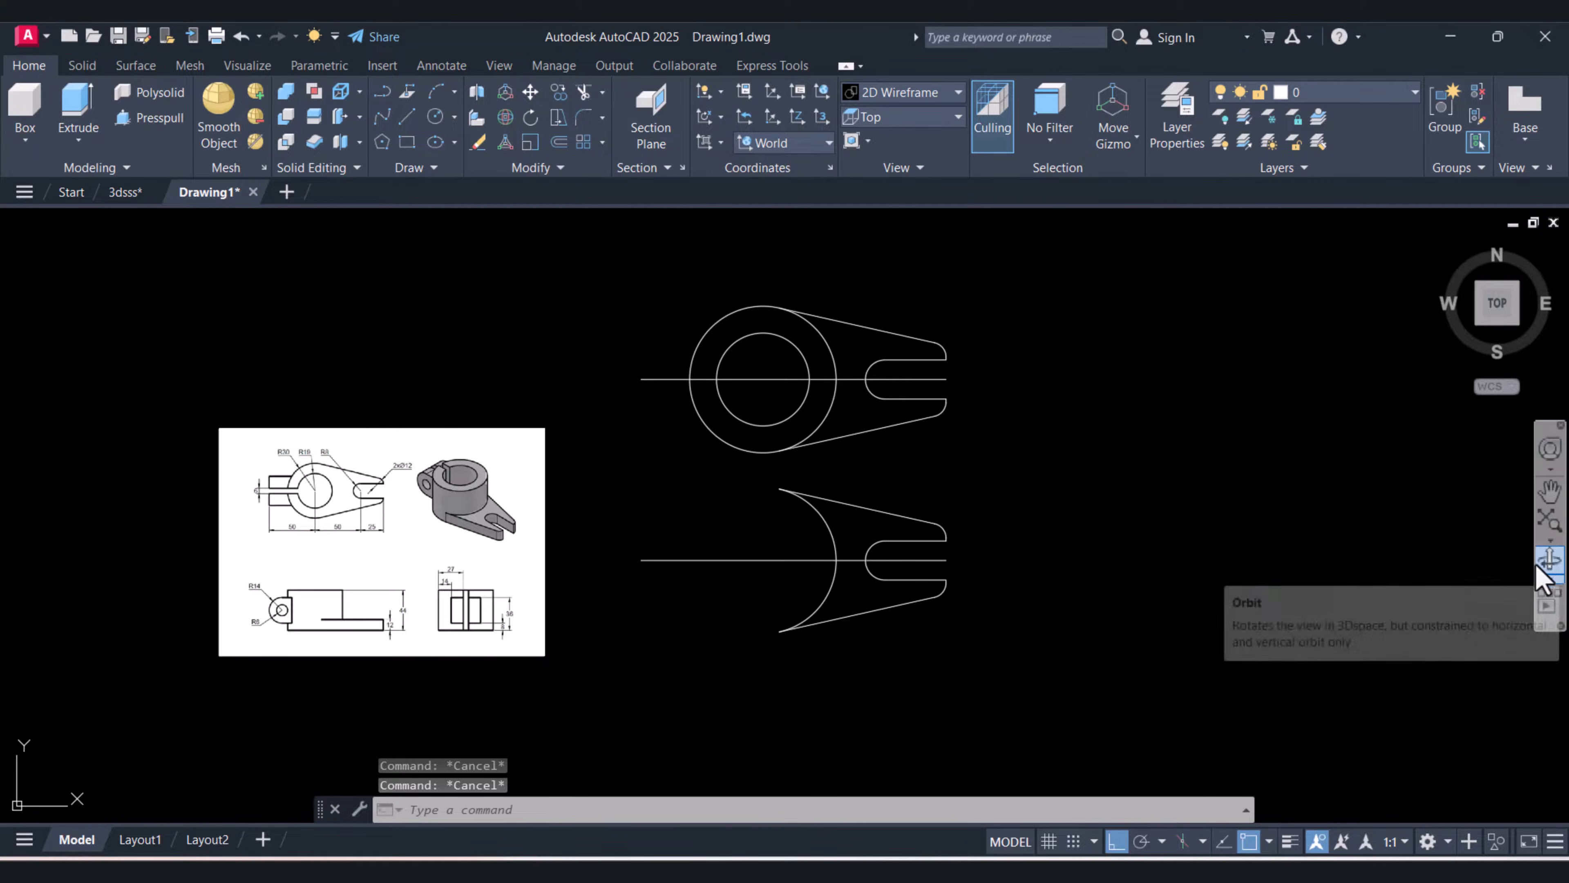
Switch from the top view to the isometric home view
click(1421, 232)
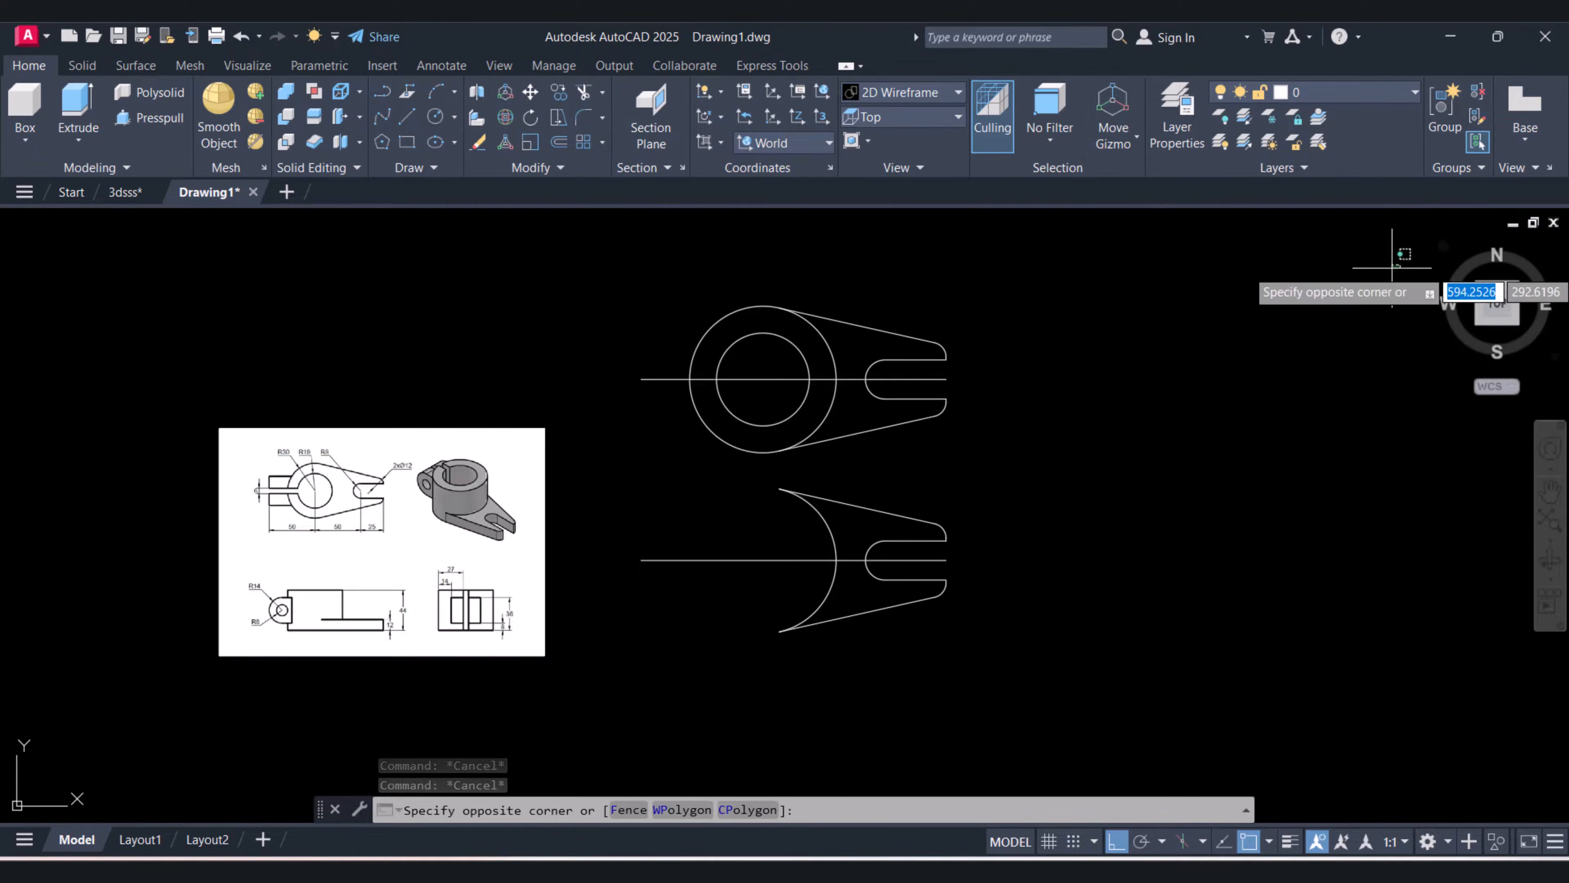
key(Escape)
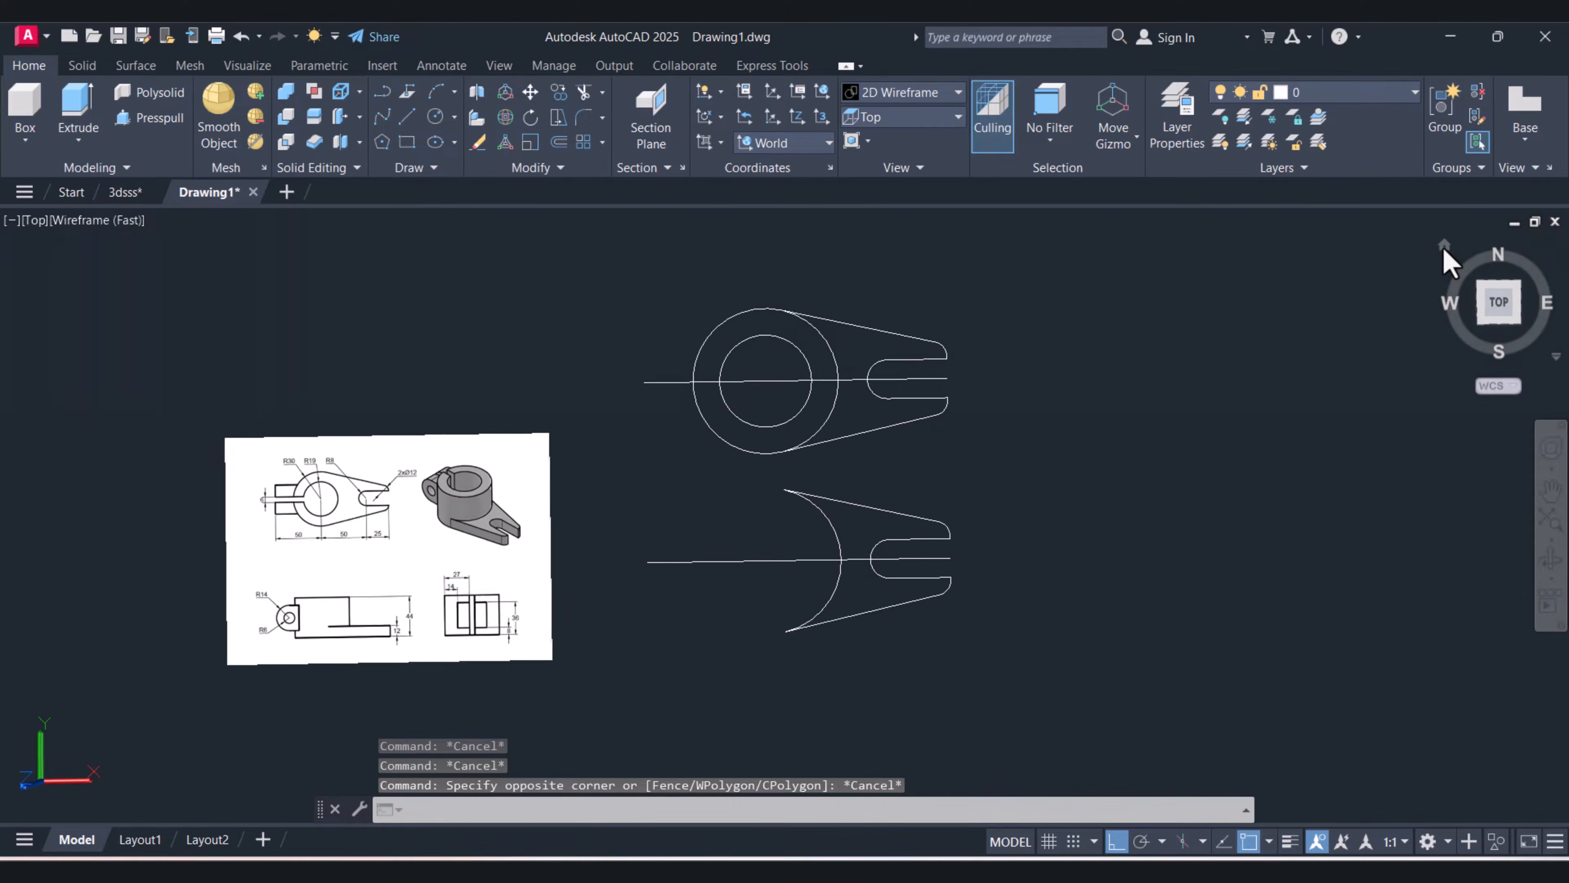
click(1444, 247)
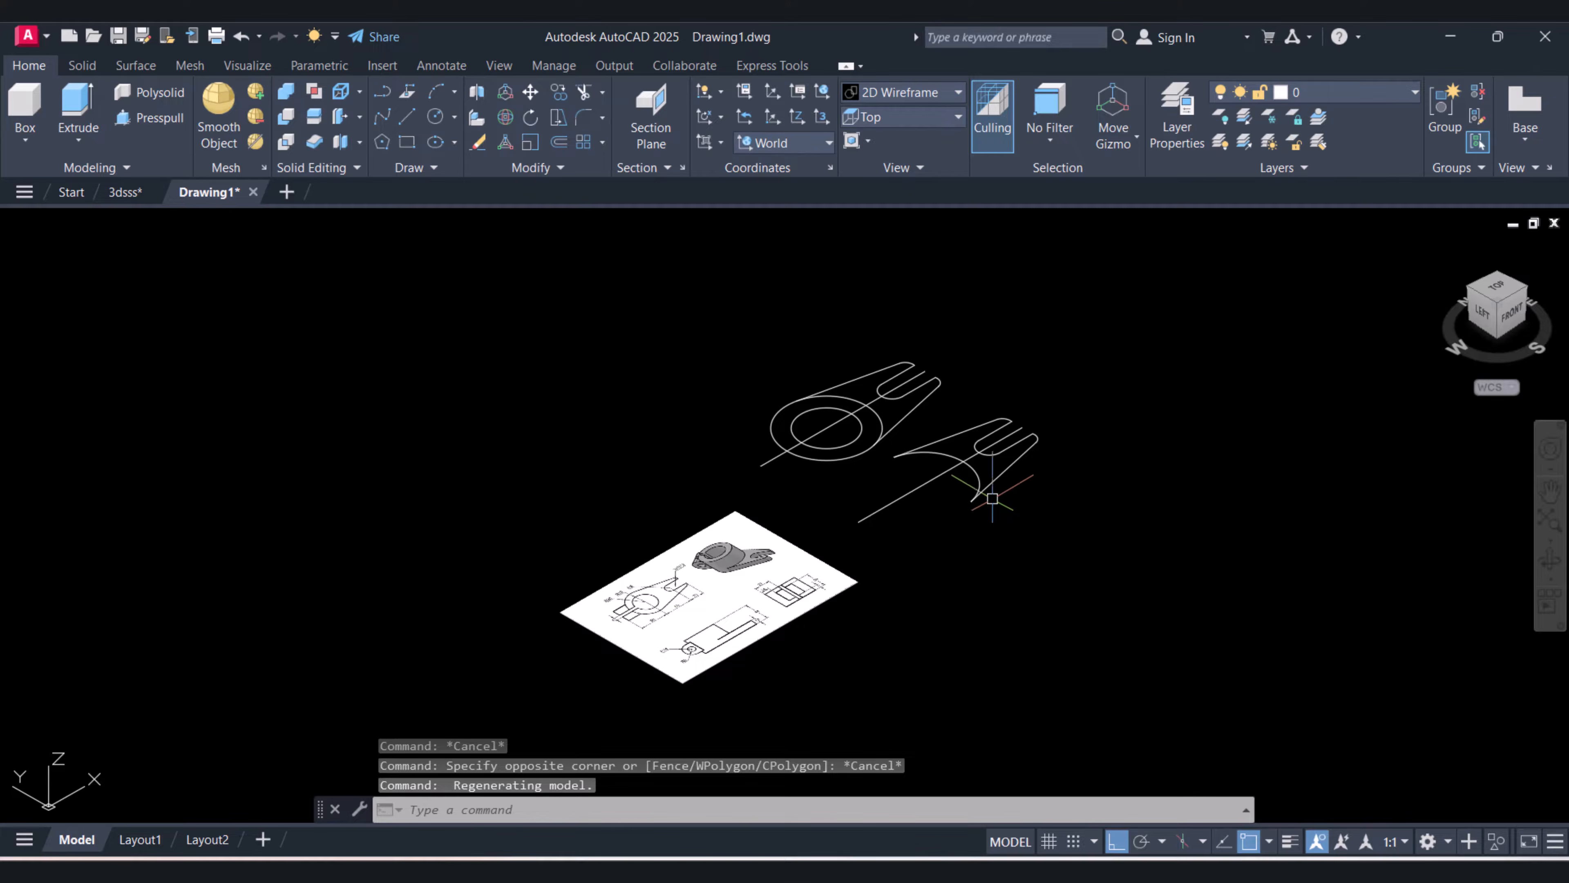
Examine the forked arm profile's outline to see whether its lines and arcs are separate objects
scroll(998, 480, up, 4)
click(998, 445)
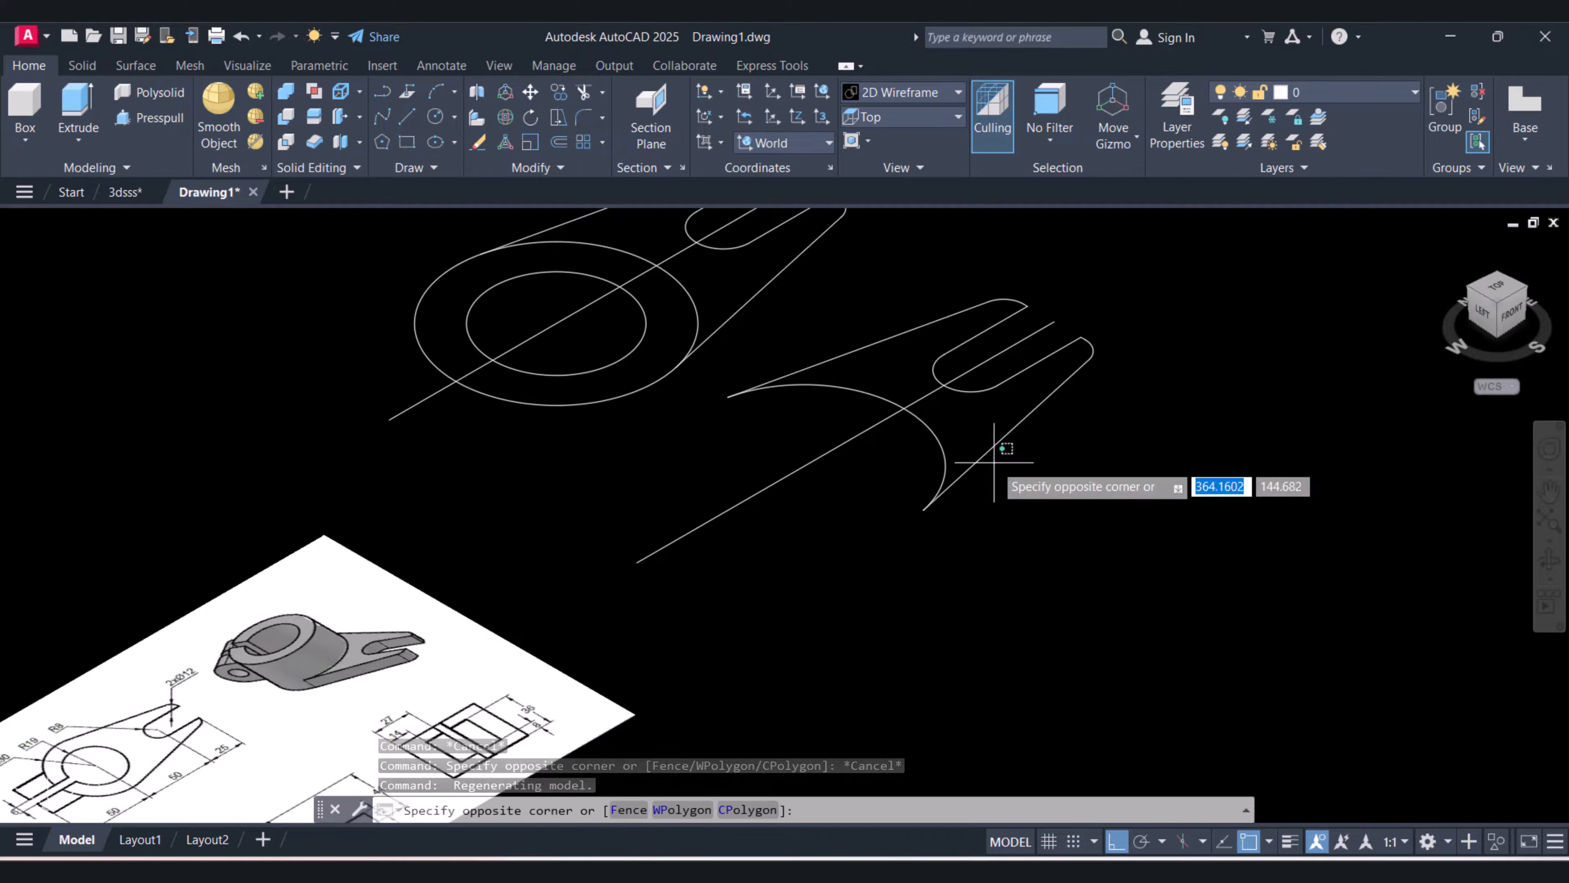
click(927, 340)
middle_drag(1074, 470, 1059, 504)
key(Escape)
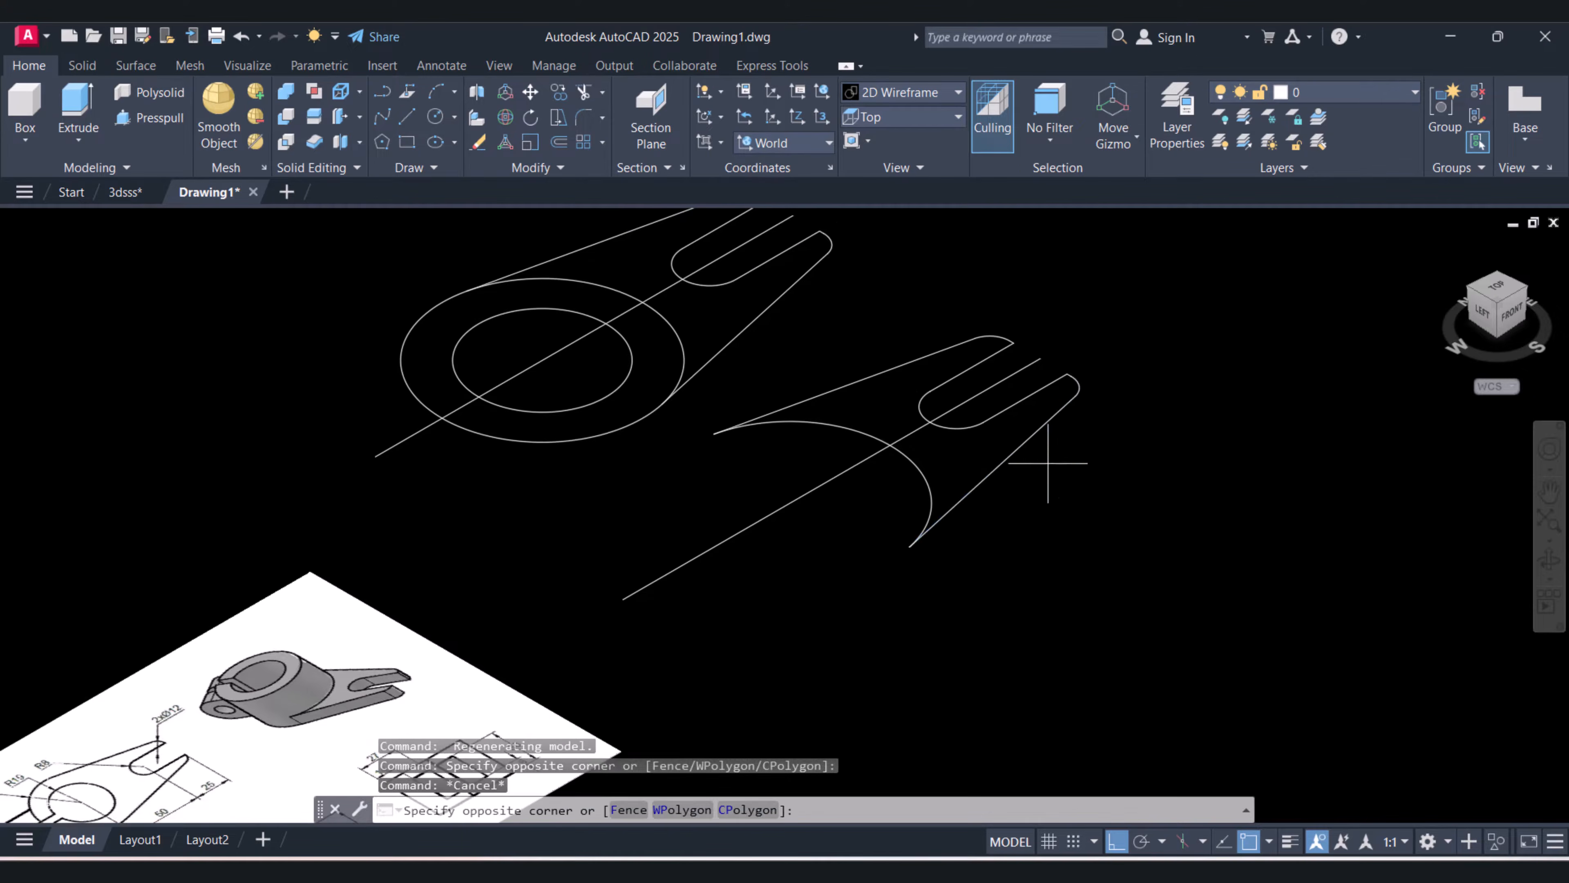
click(1045, 457)
click(1003, 441)
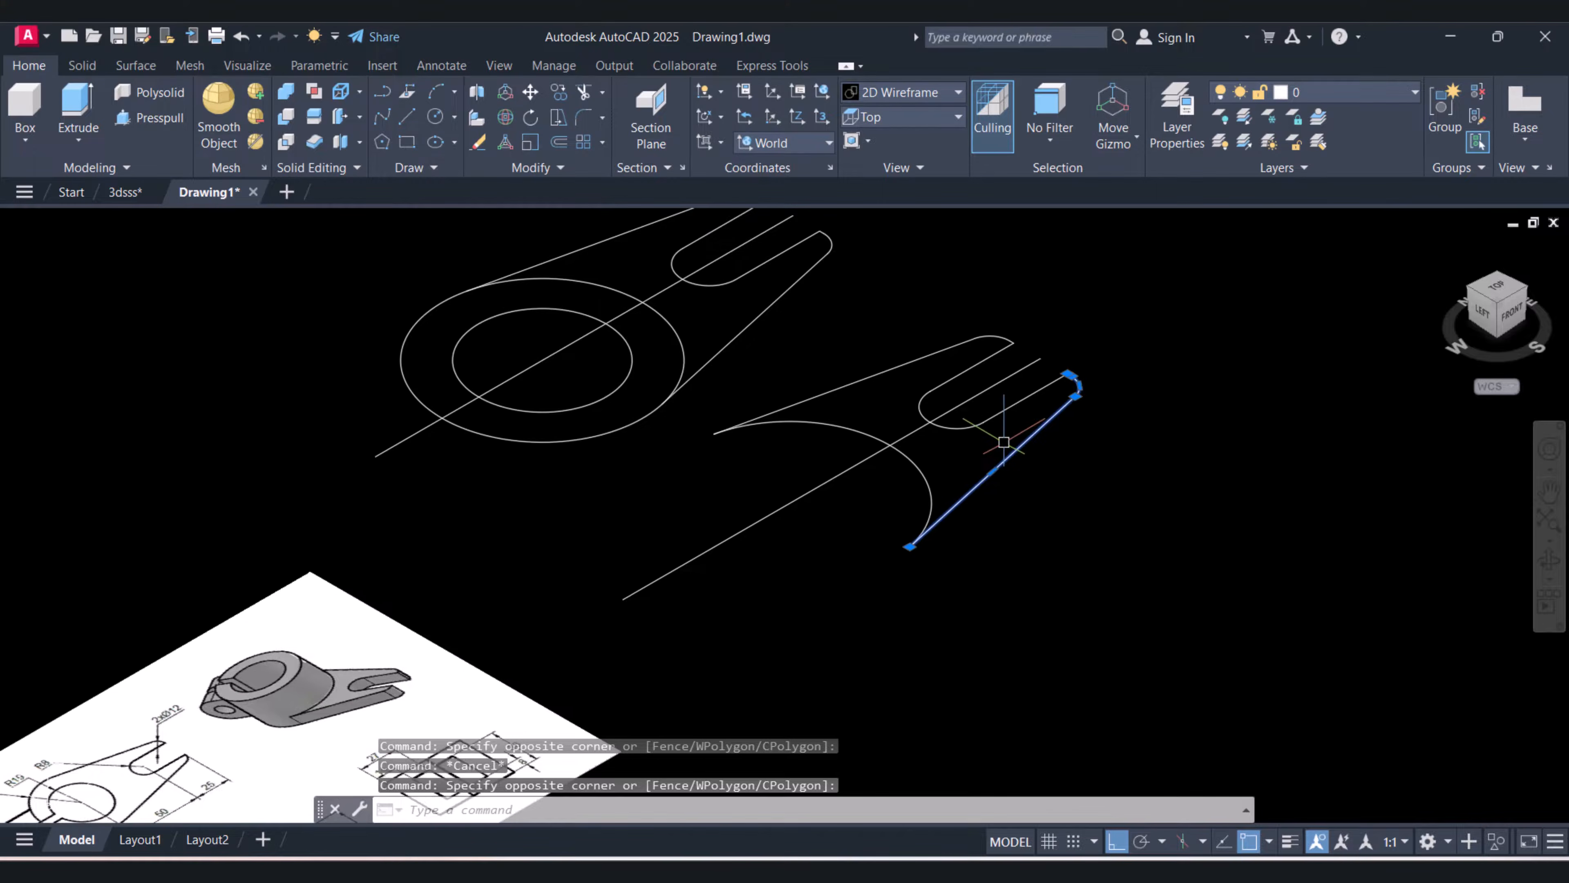
middle_drag(1003, 441, 982, 468)
key(Escape)
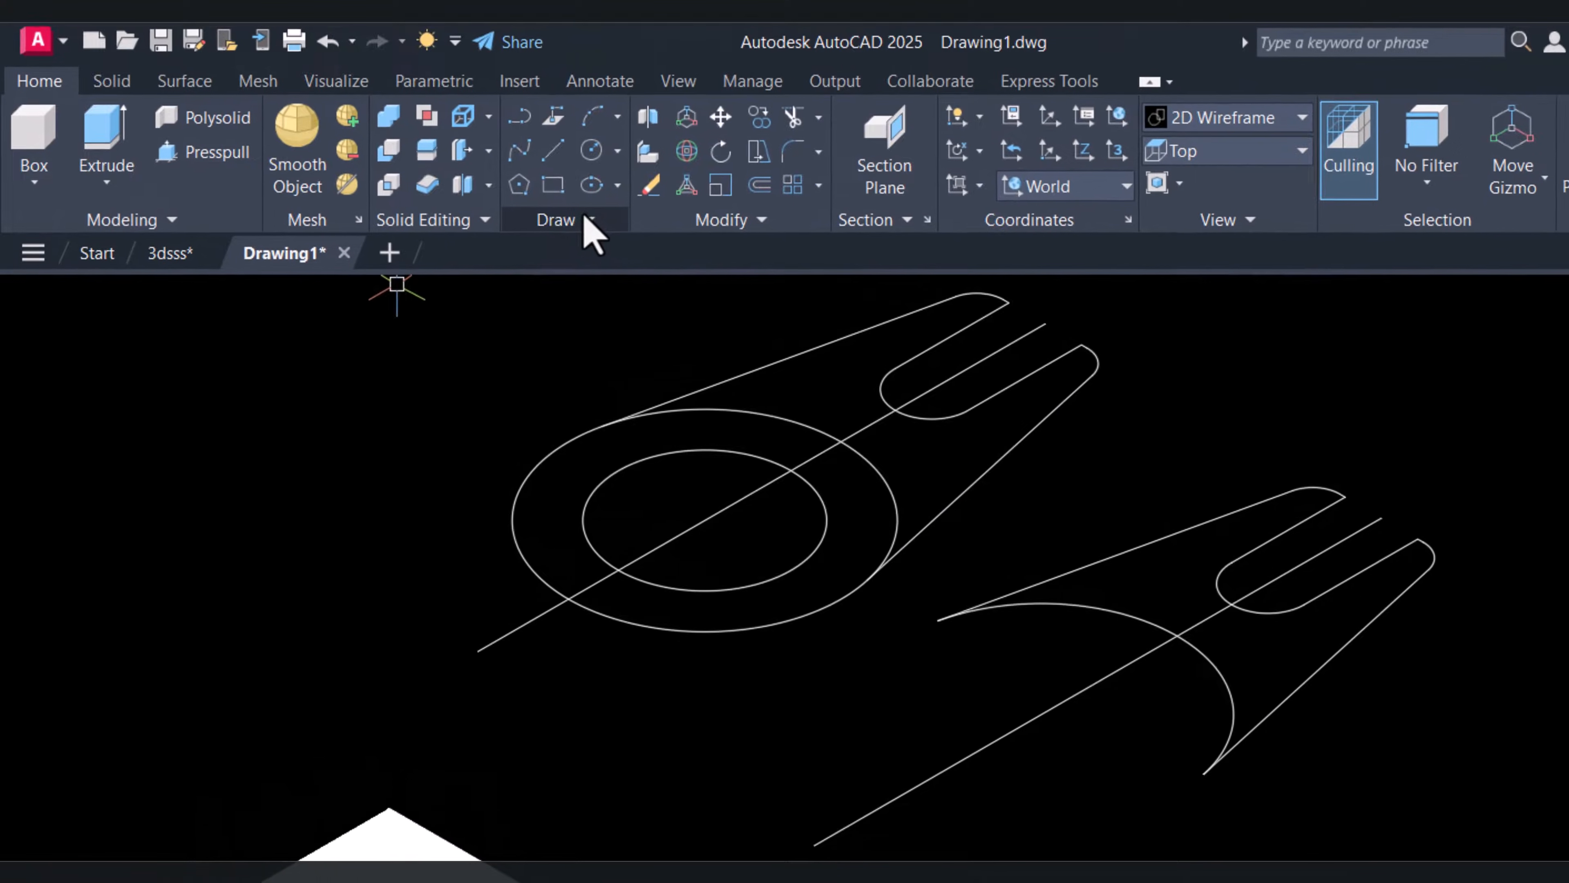
Convert the forked arm's closed outline, without its centreline, into a single region
click(591, 220)
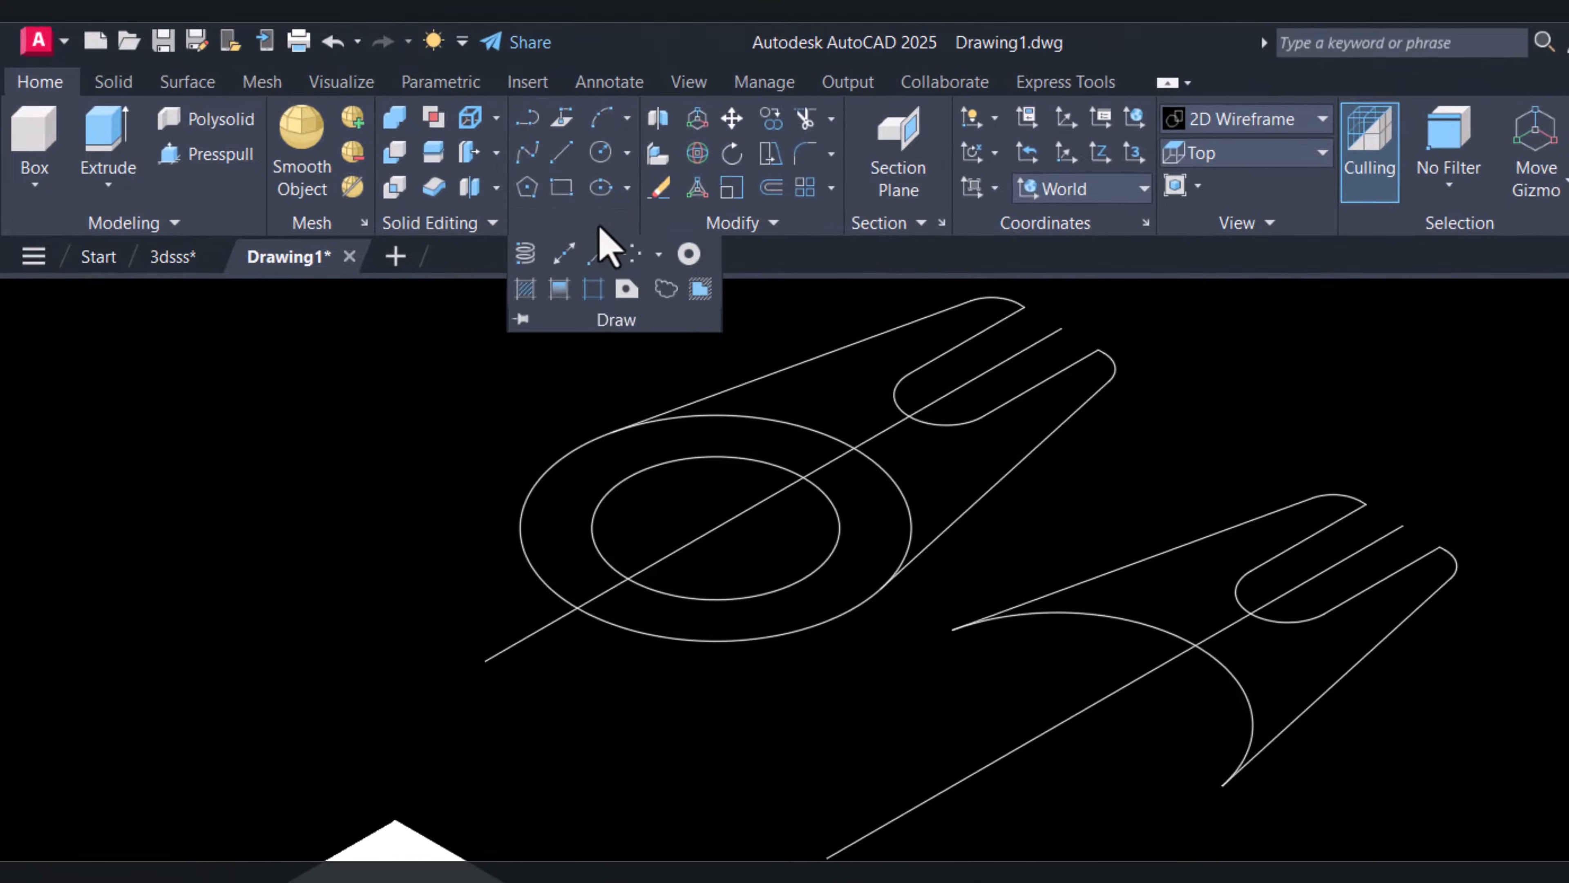
click(625, 288)
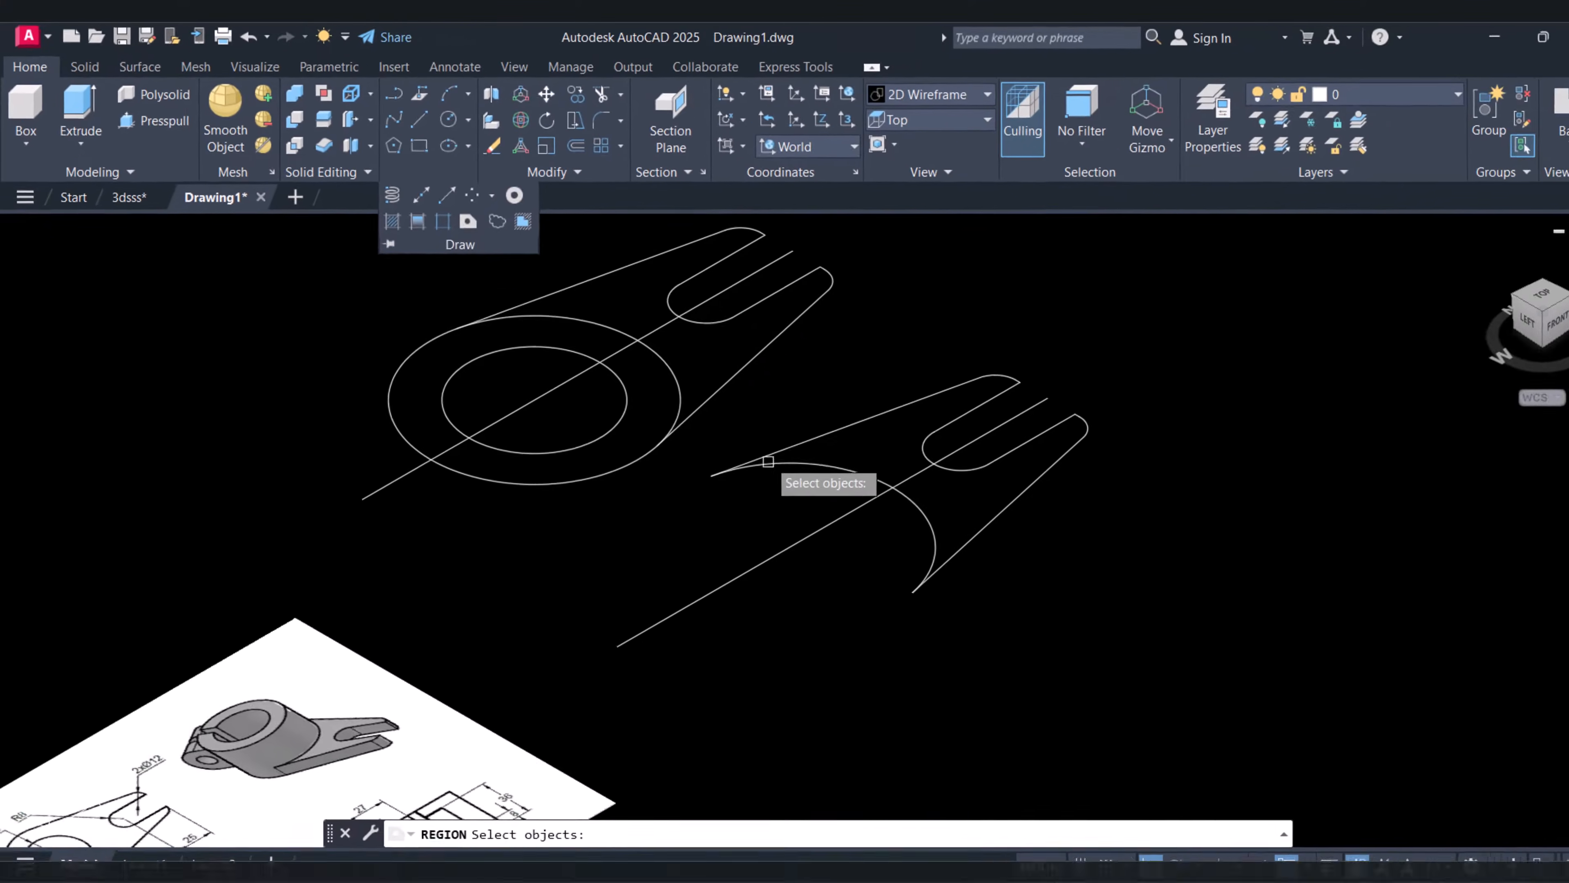
click(708, 363)
click(1237, 672)
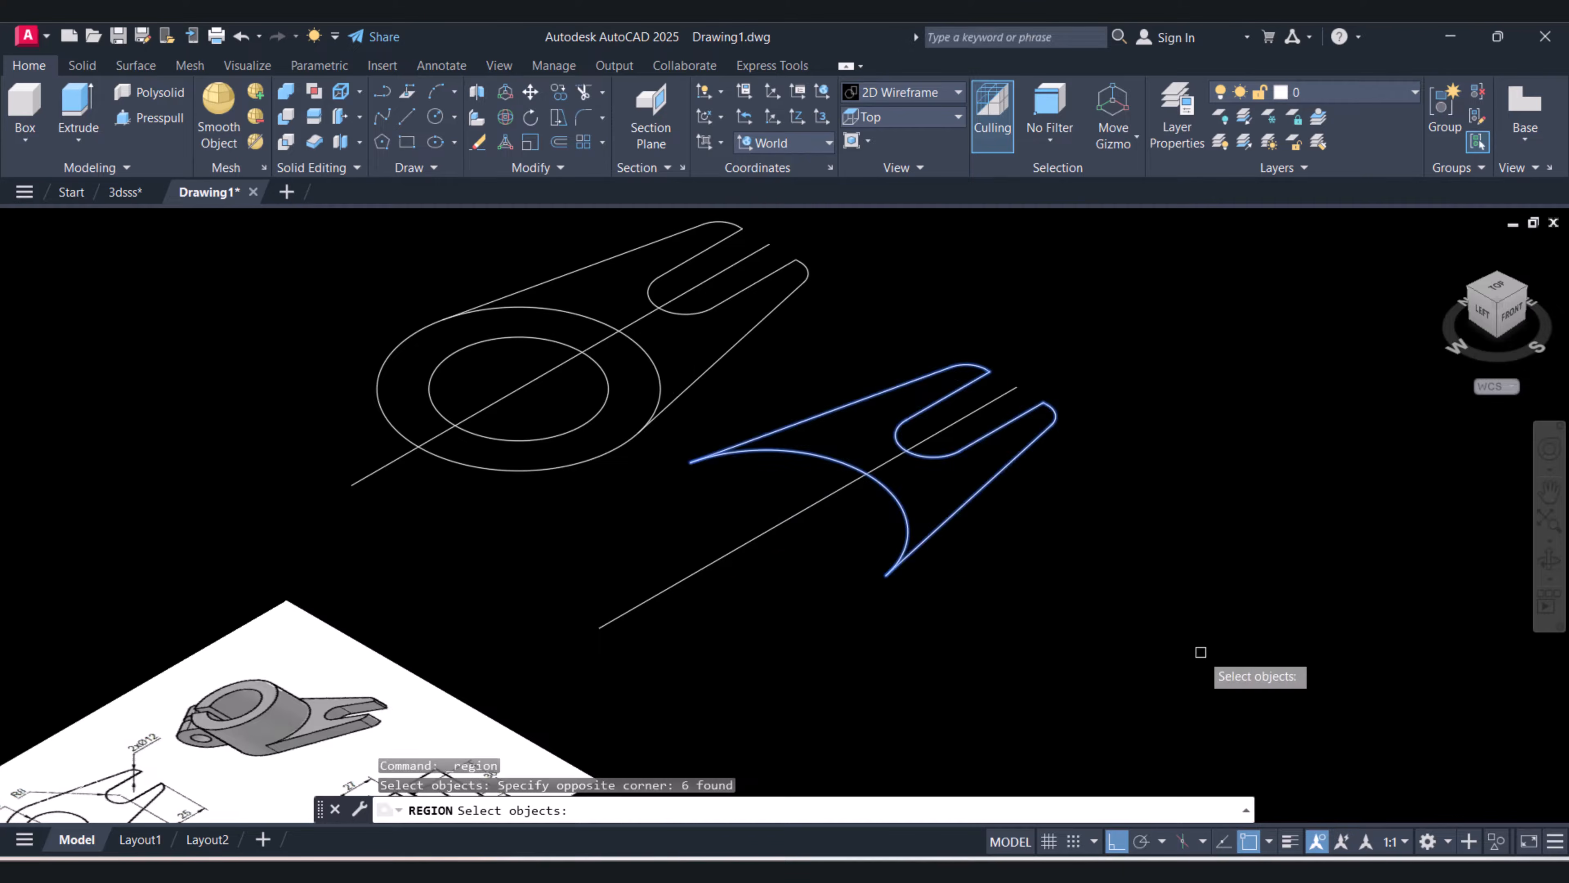
key(Return)
click(981, 487)
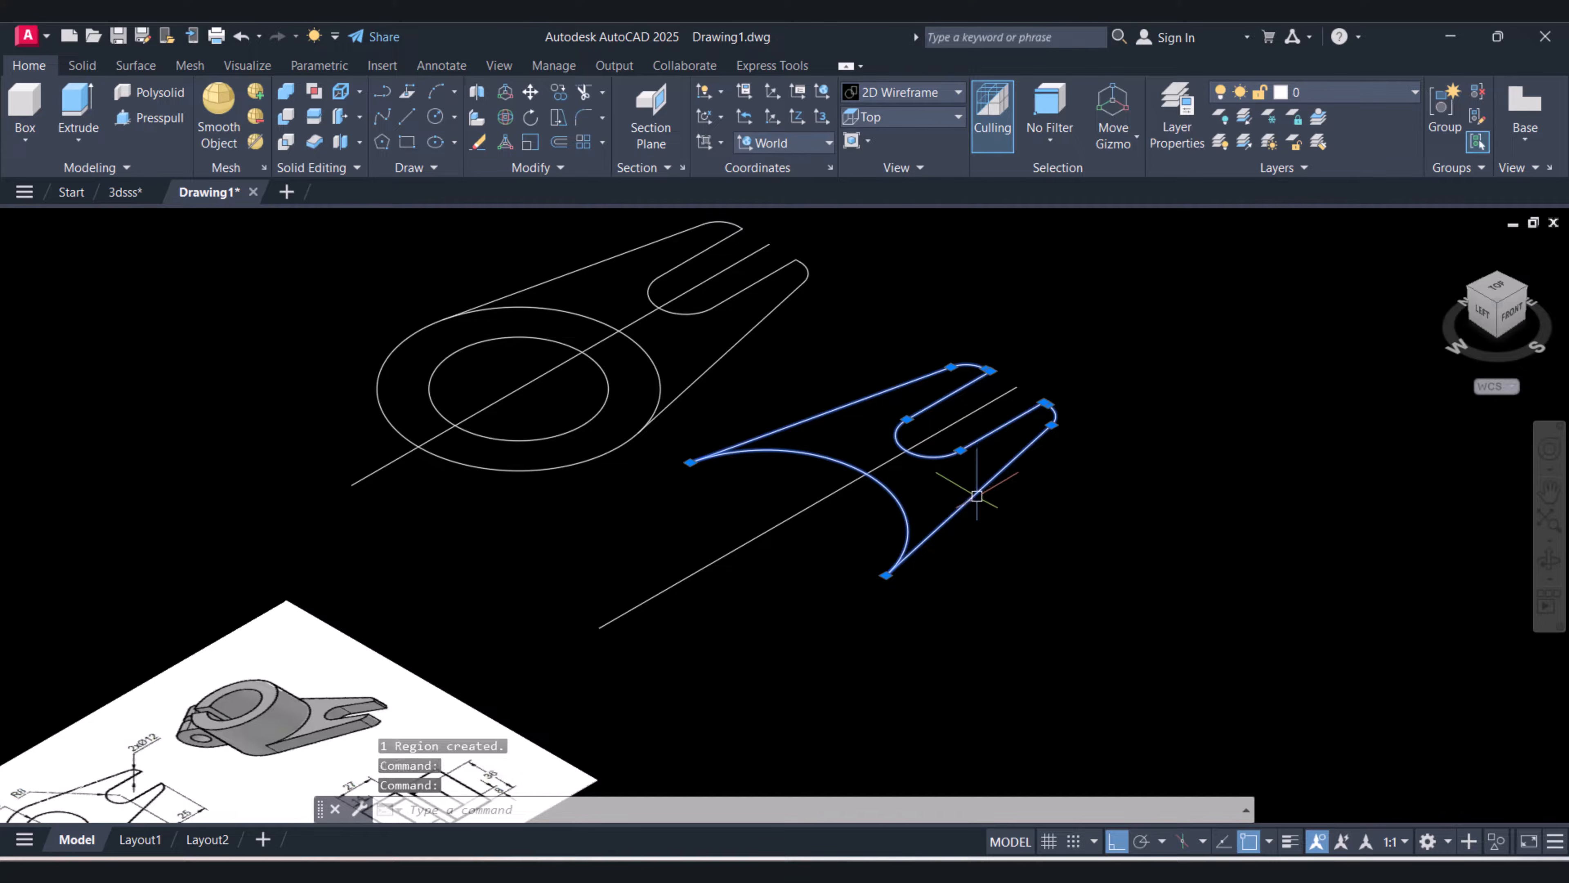
key(Escape)
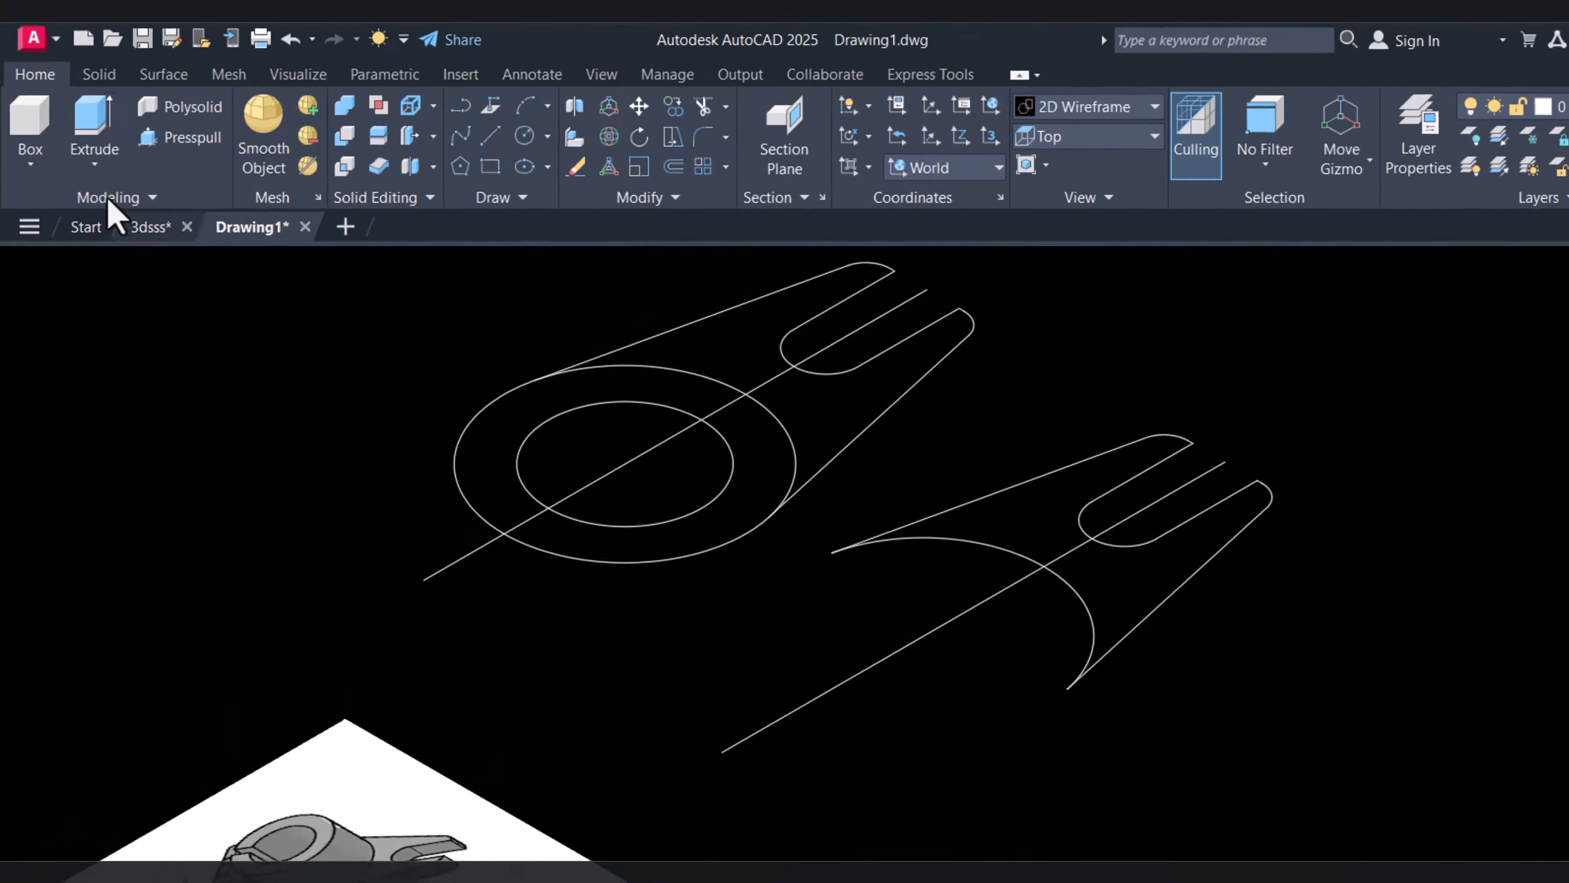
Extrude the forked arm region upward to a height of 12 as a solid
click(96, 139)
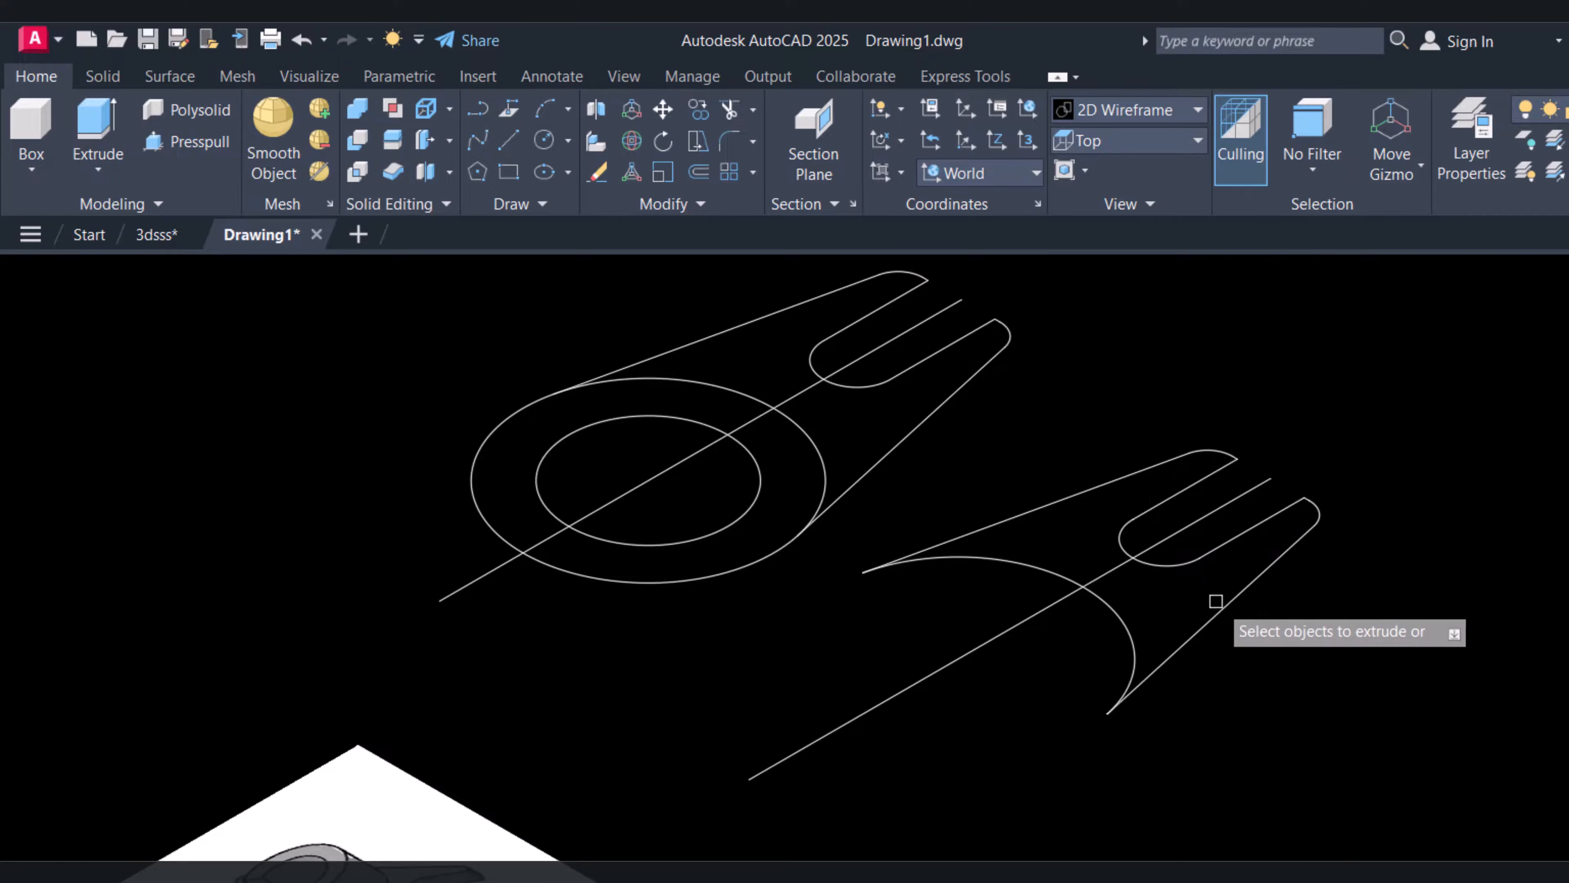
click(1217, 603)
right_click(1136, 555)
click(1158, 562)
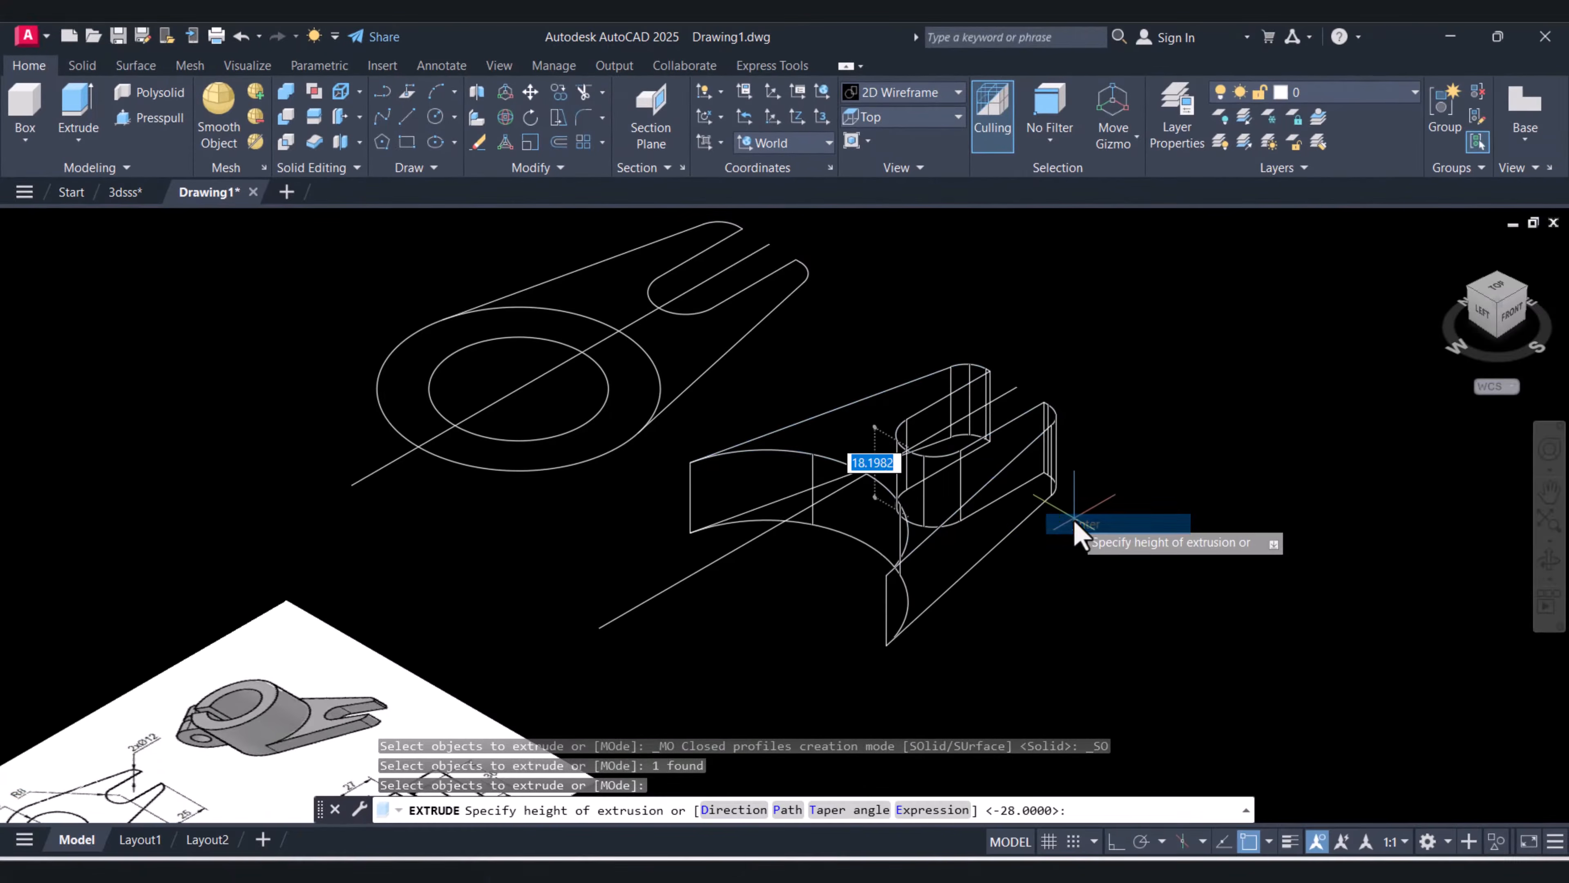
middle_drag(1184, 453, 1183, 498)
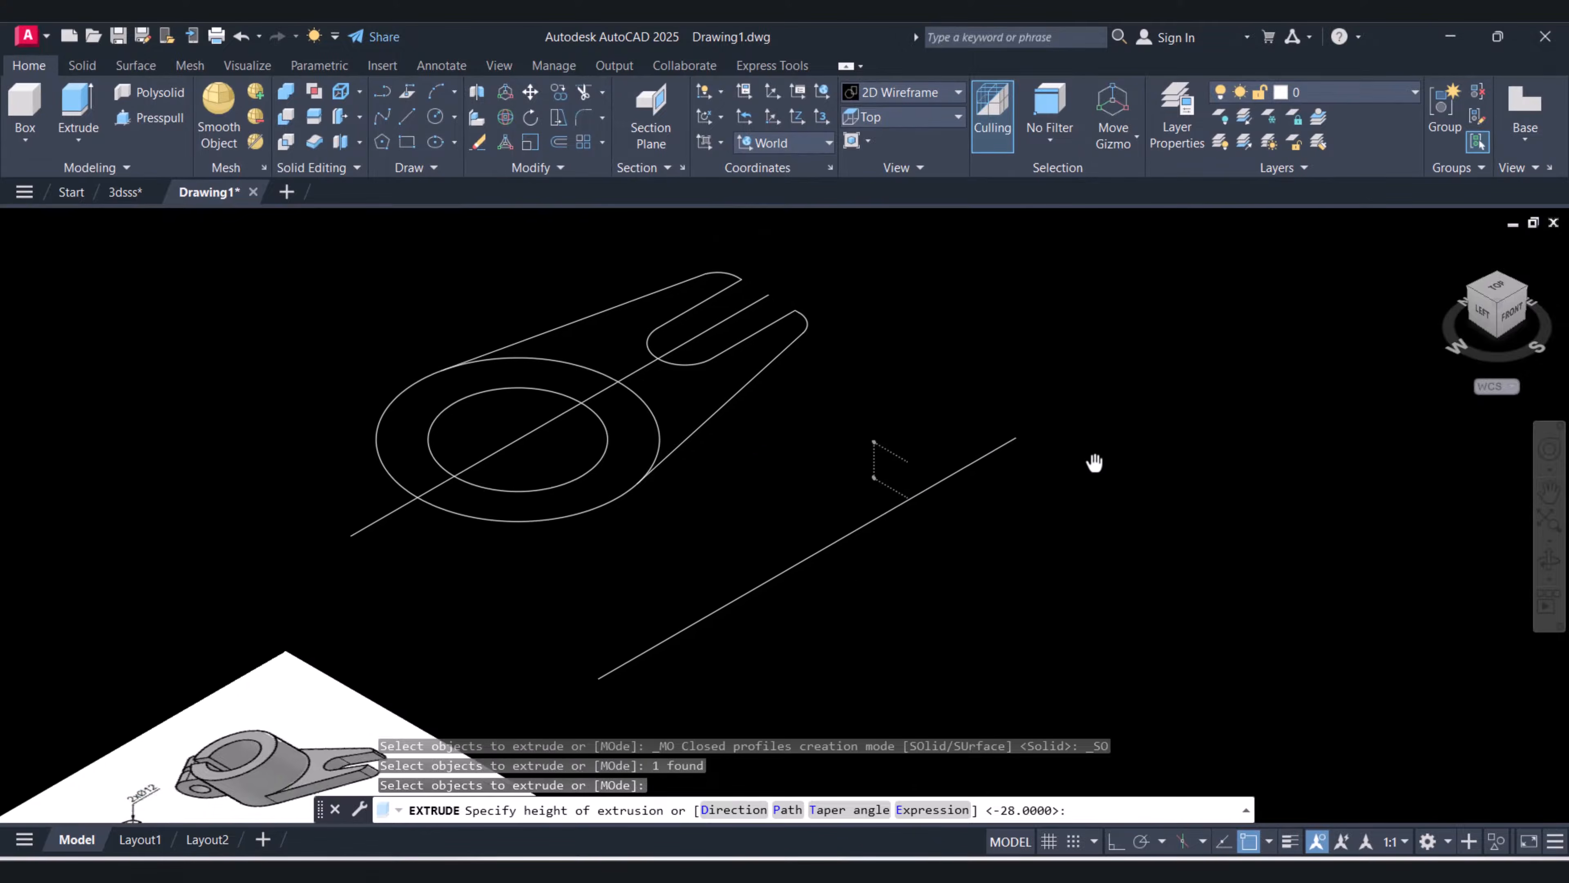
middle_drag(1094, 463, 1092, 472)
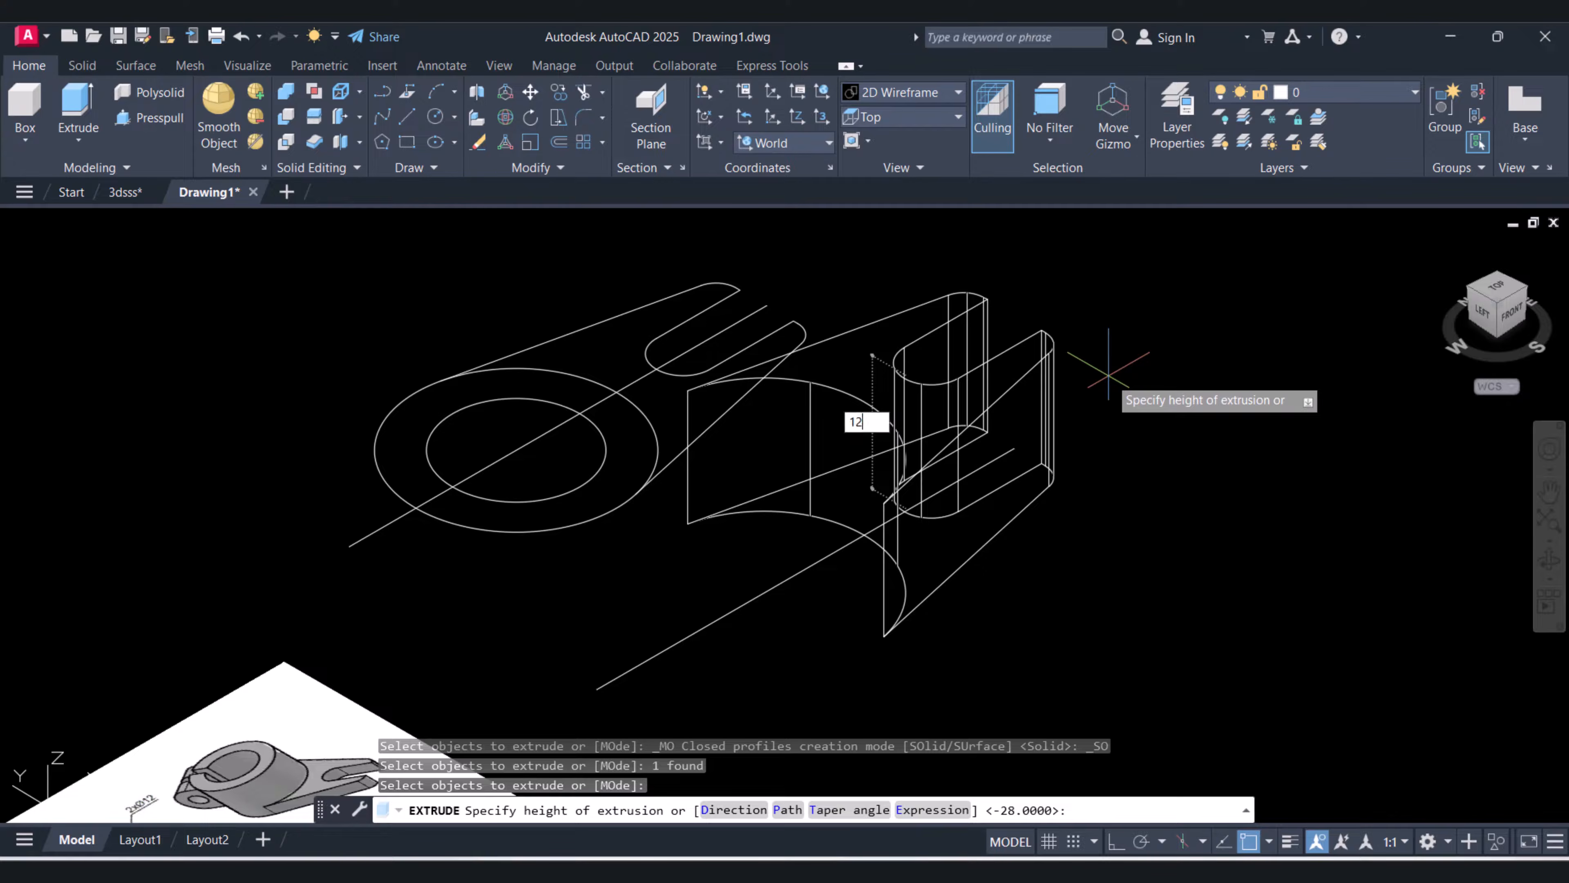
key(Return)
key(Escape)
key(Escape)
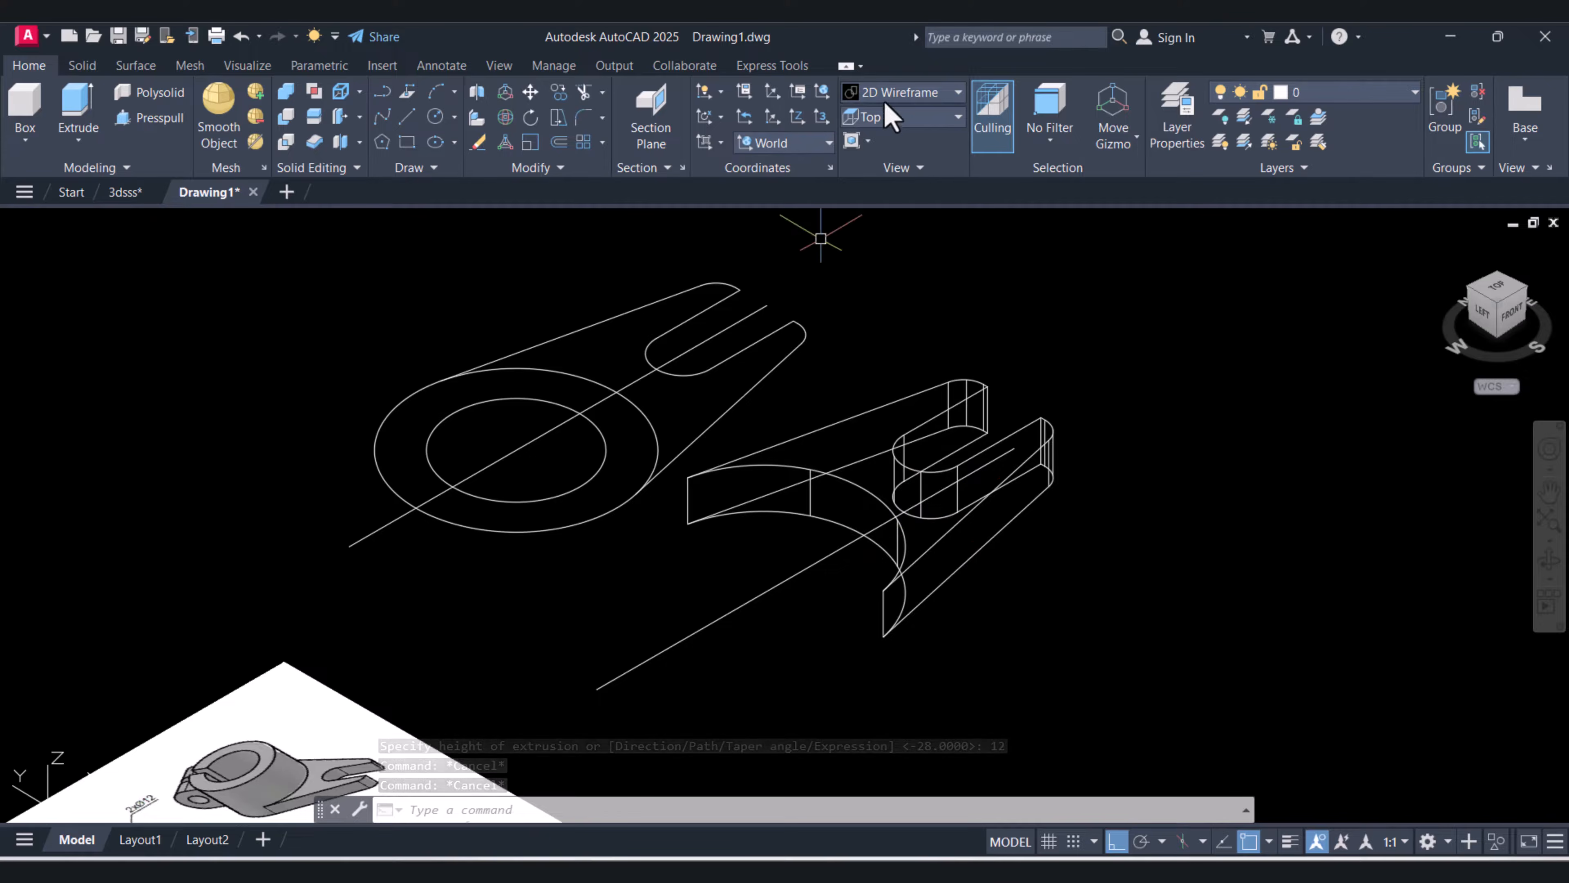
Preview the extruded arm in the Conceptual, Hidden and Realistic visual styles
click(896, 94)
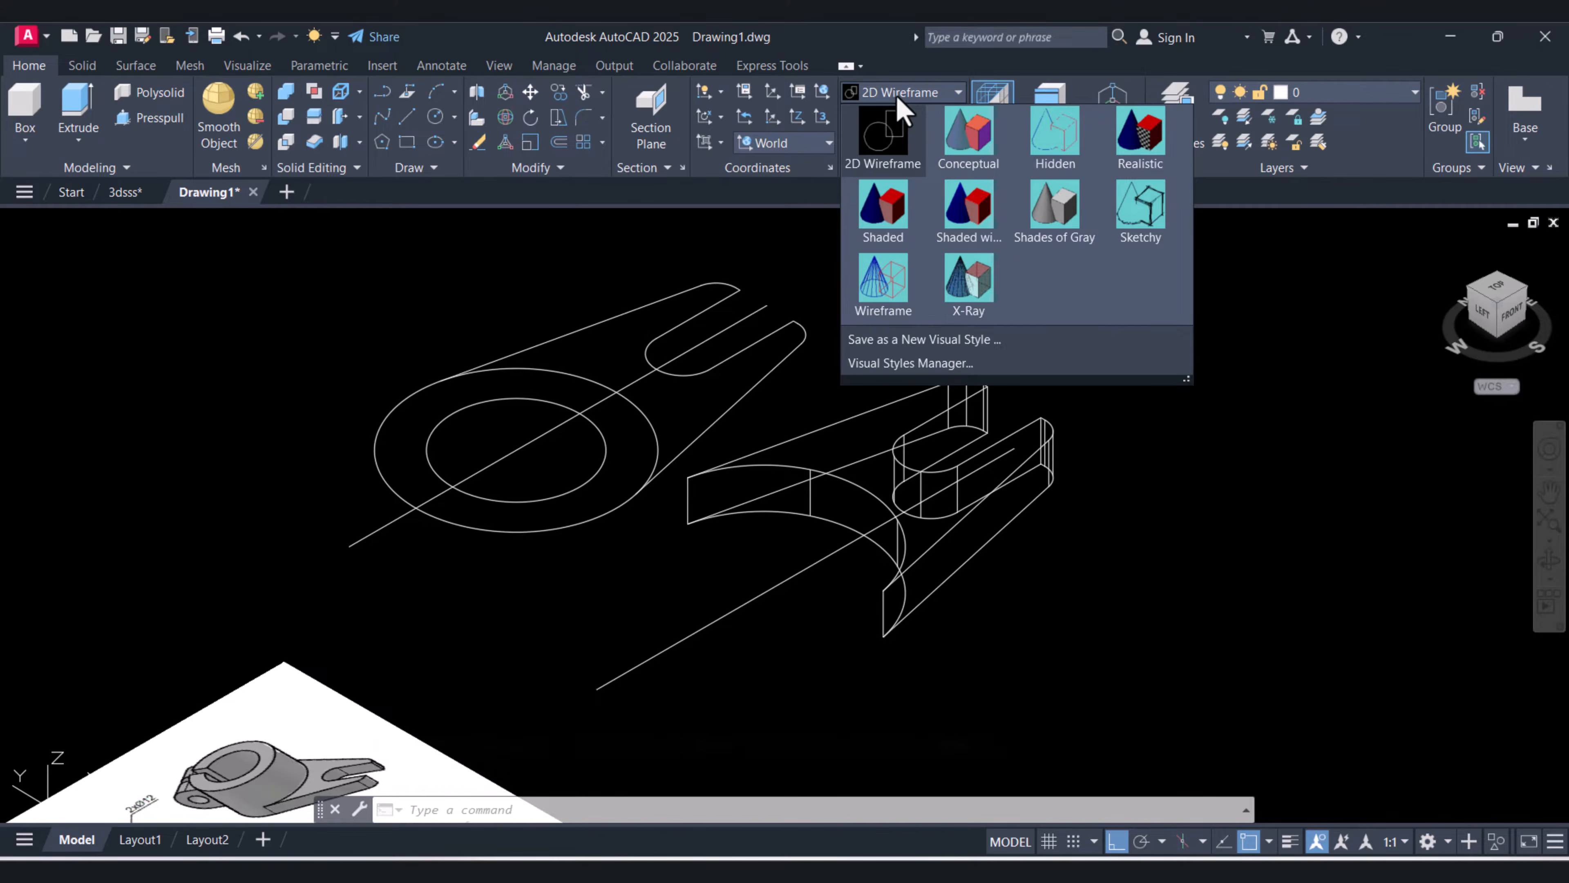
click(988, 154)
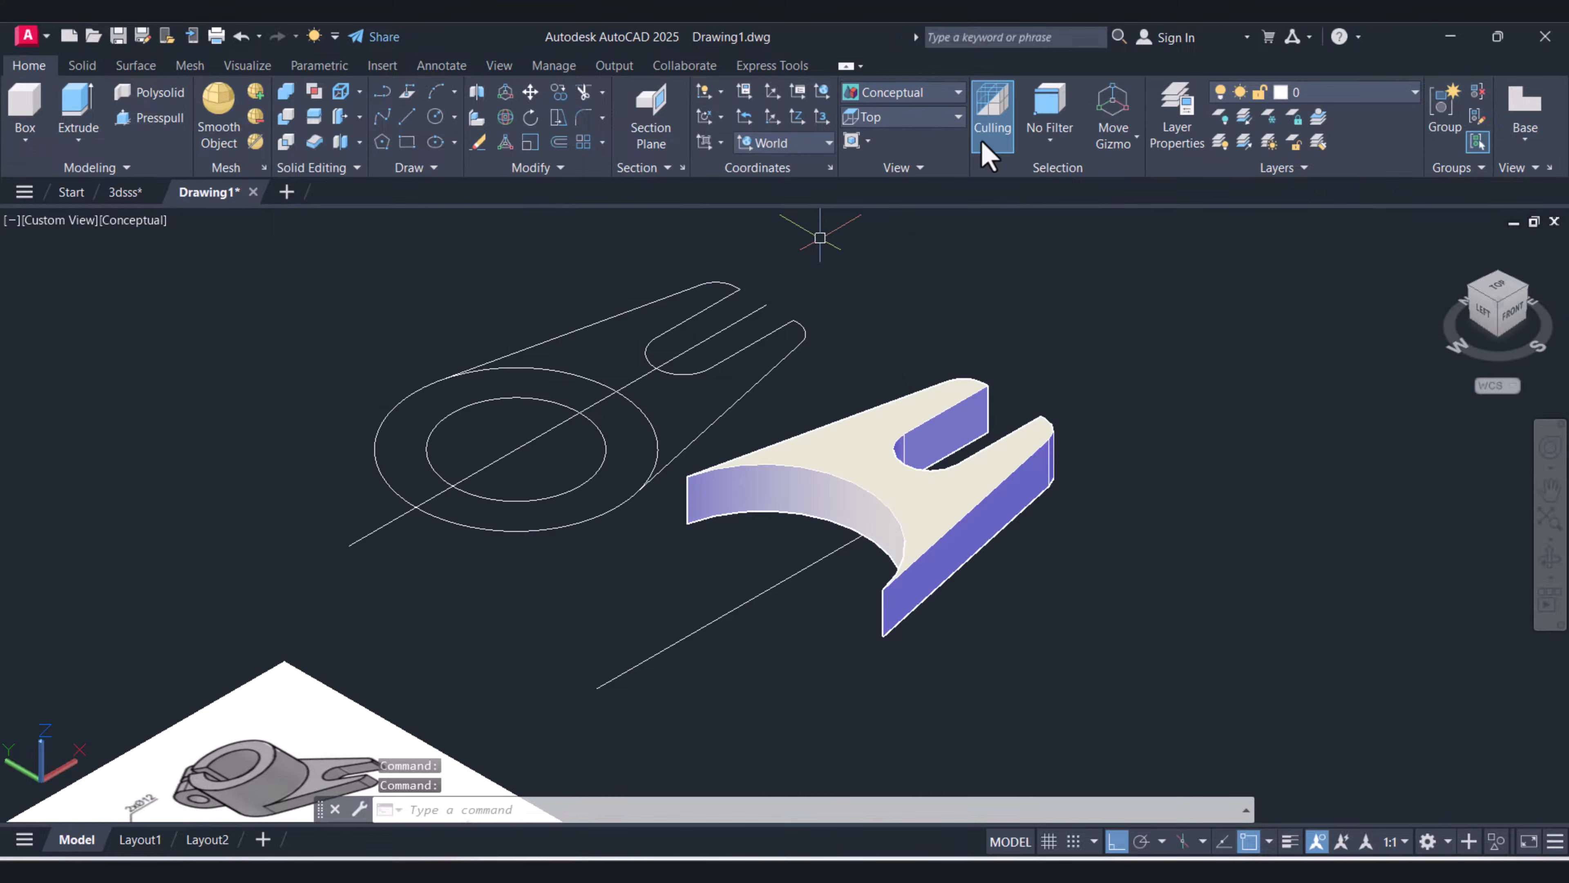
click(908, 94)
click(1054, 137)
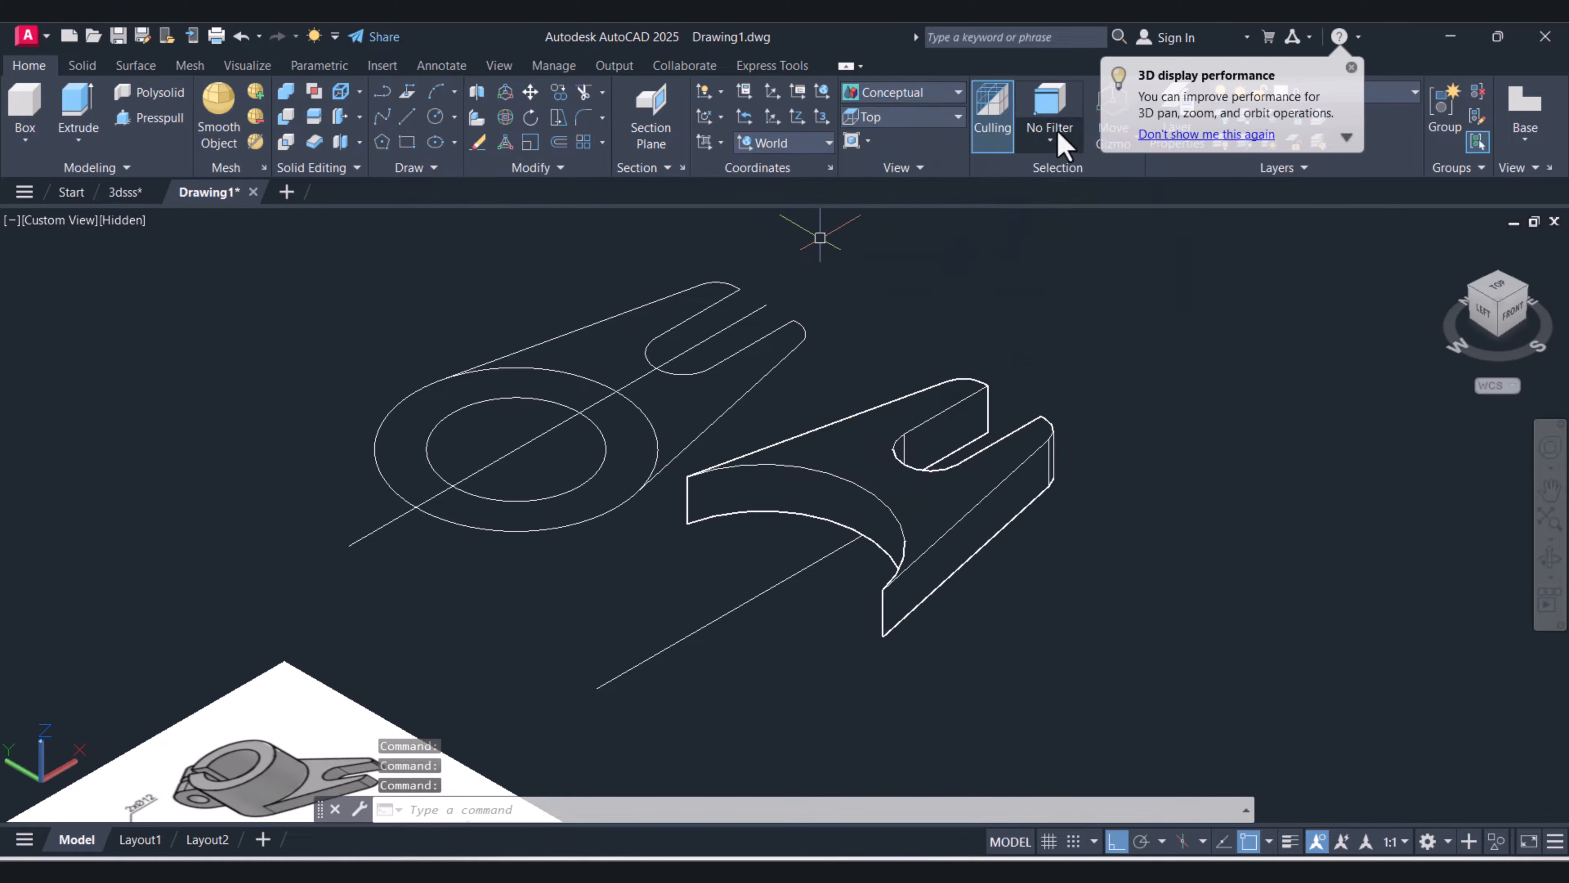
click(902, 92)
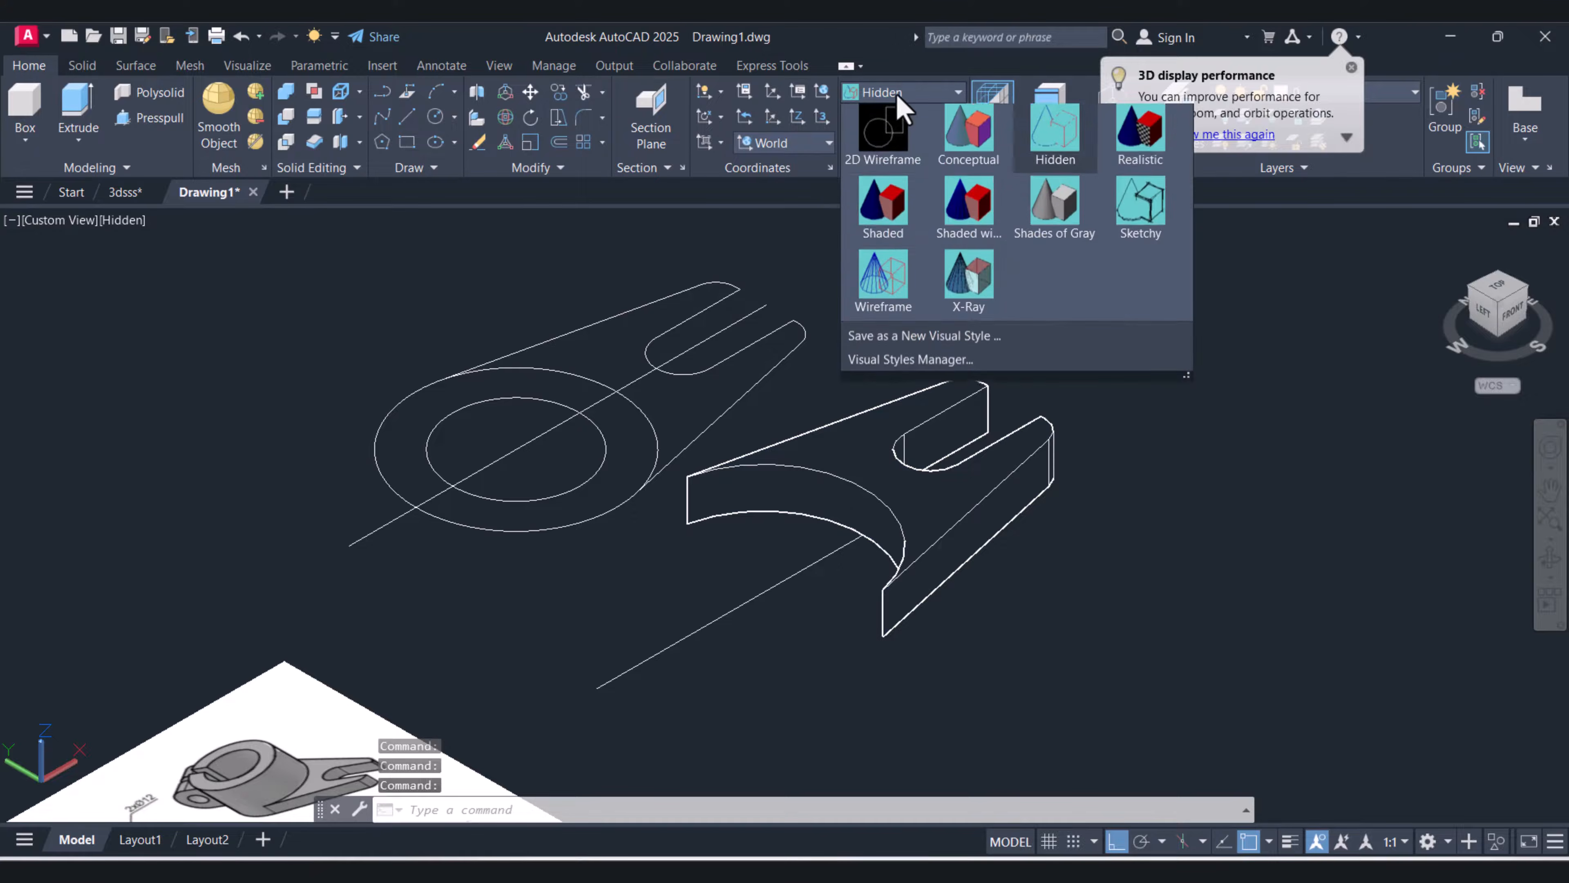
click(1144, 154)
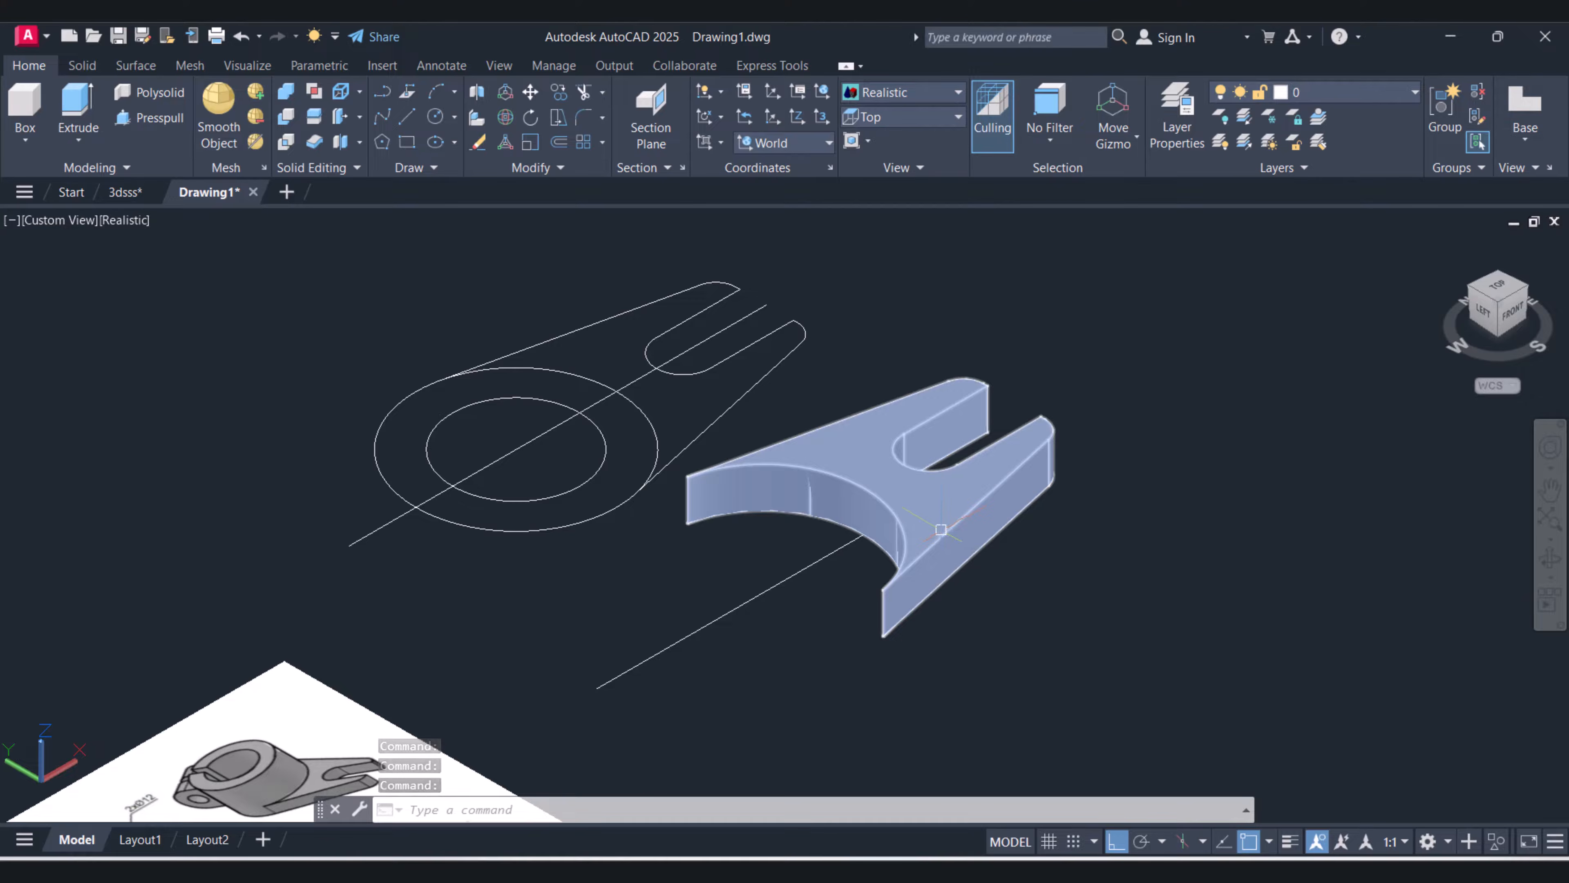
Preview the extruded arm in the Shaded and Shades of Gray visual styles
click(914, 93)
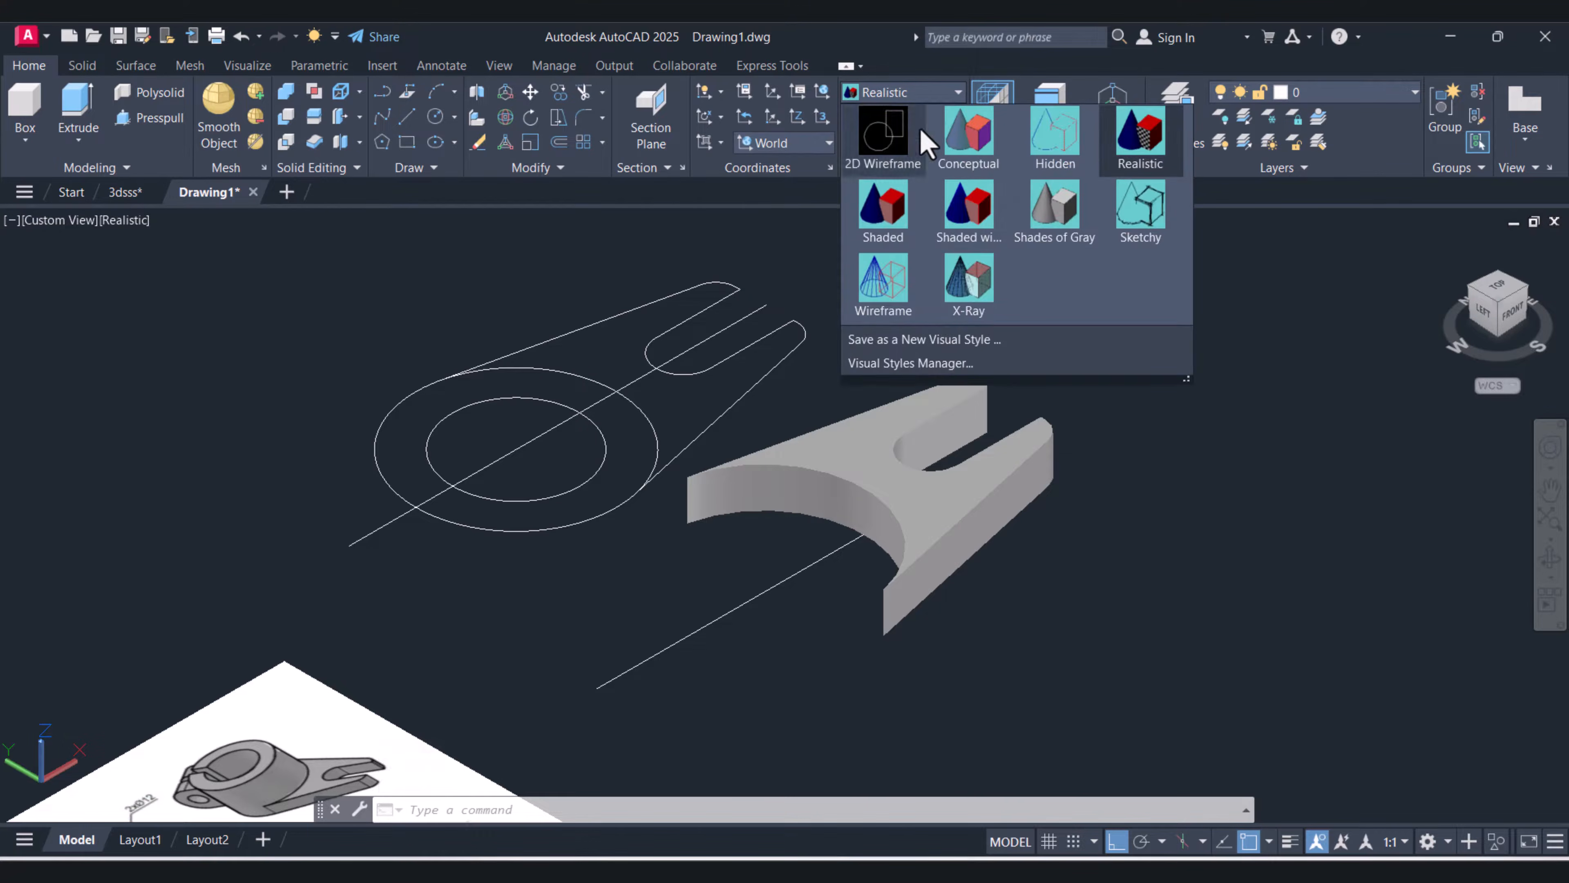
click(893, 238)
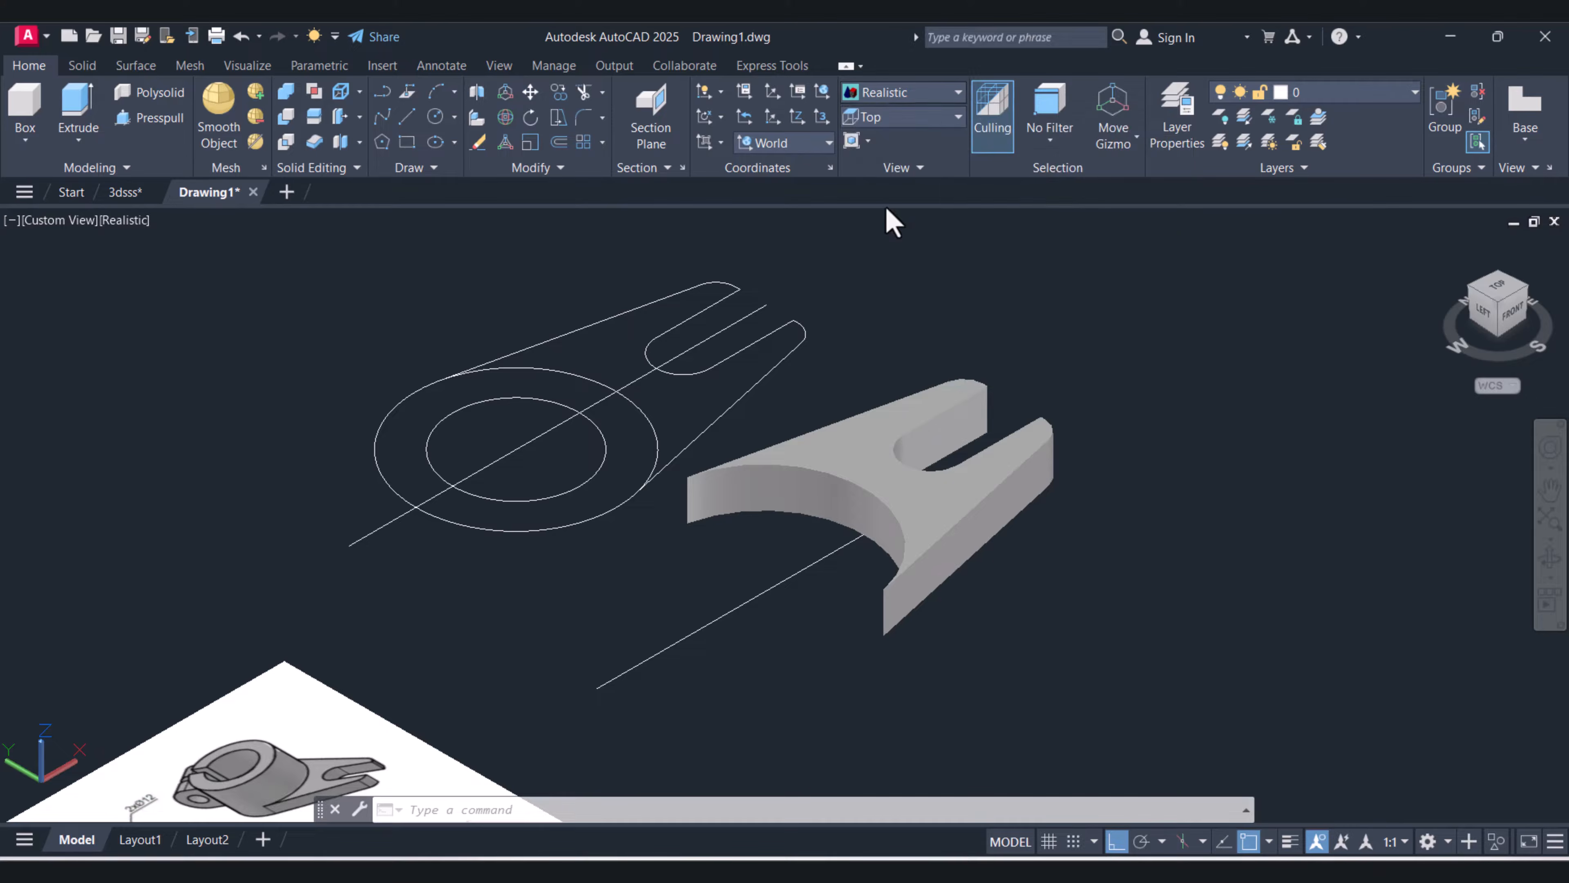
click(911, 114)
click(917, 93)
click(917, 93)
click(917, 93)
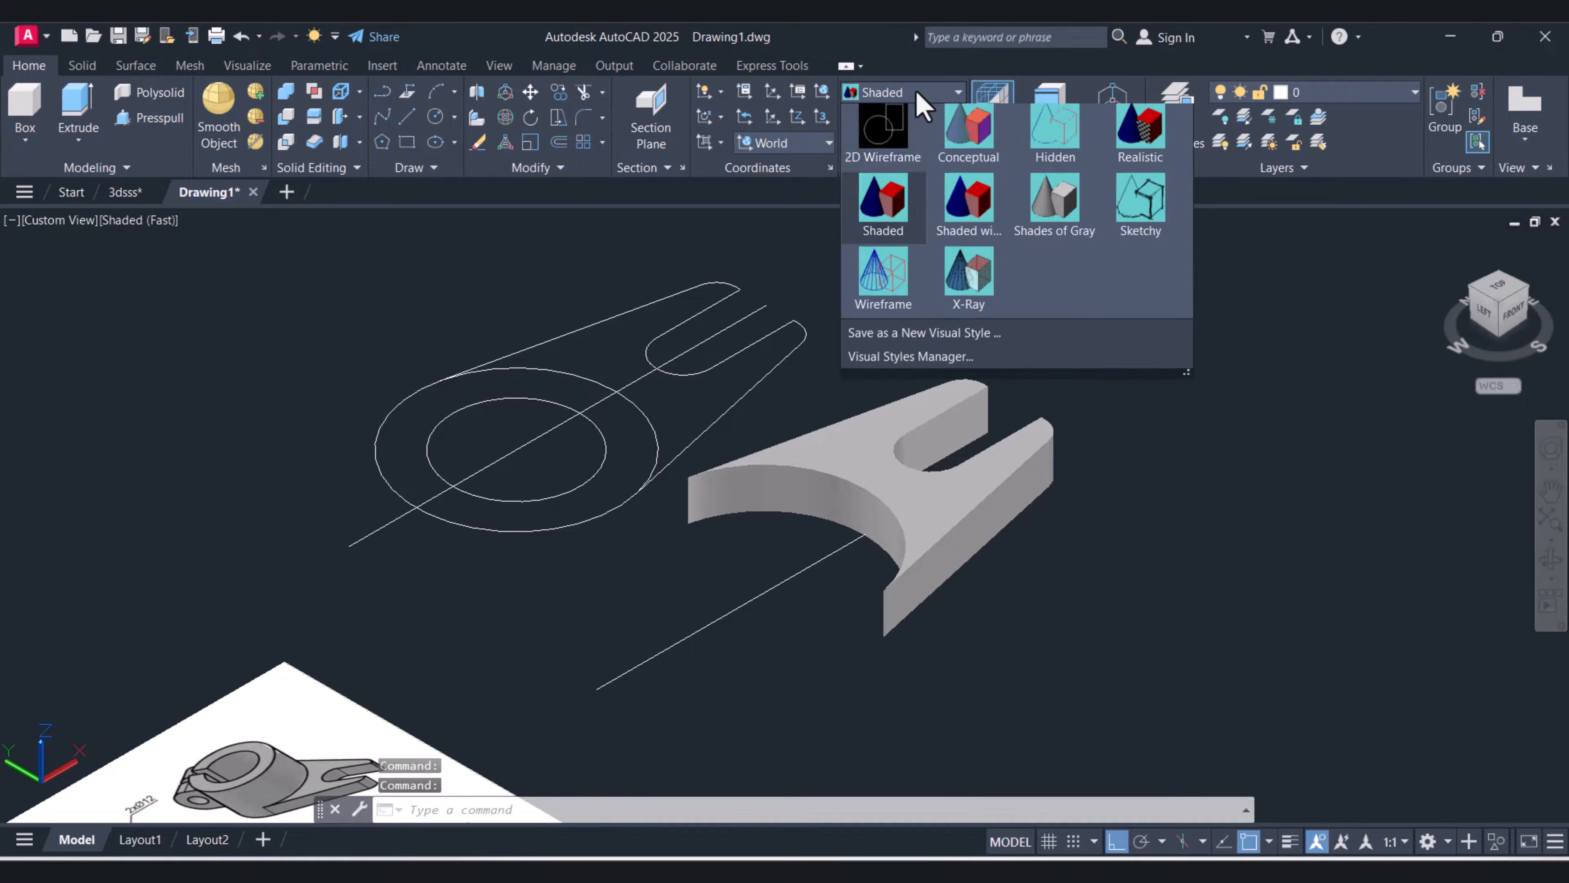
click(1072, 232)
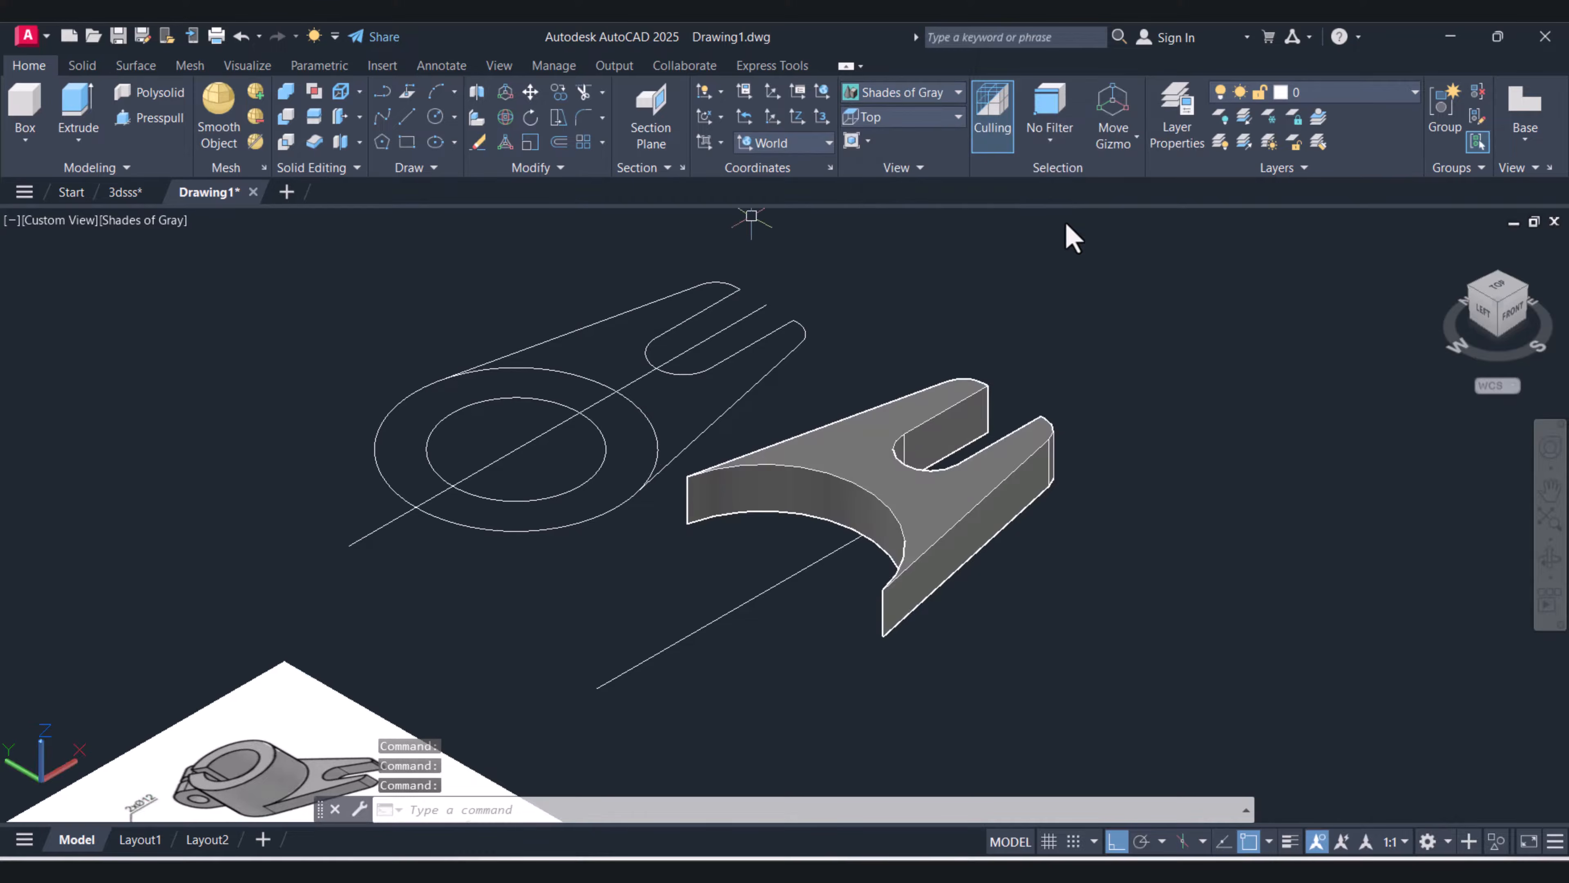
Return the display to the 2D Wireframe visual style
click(914, 94)
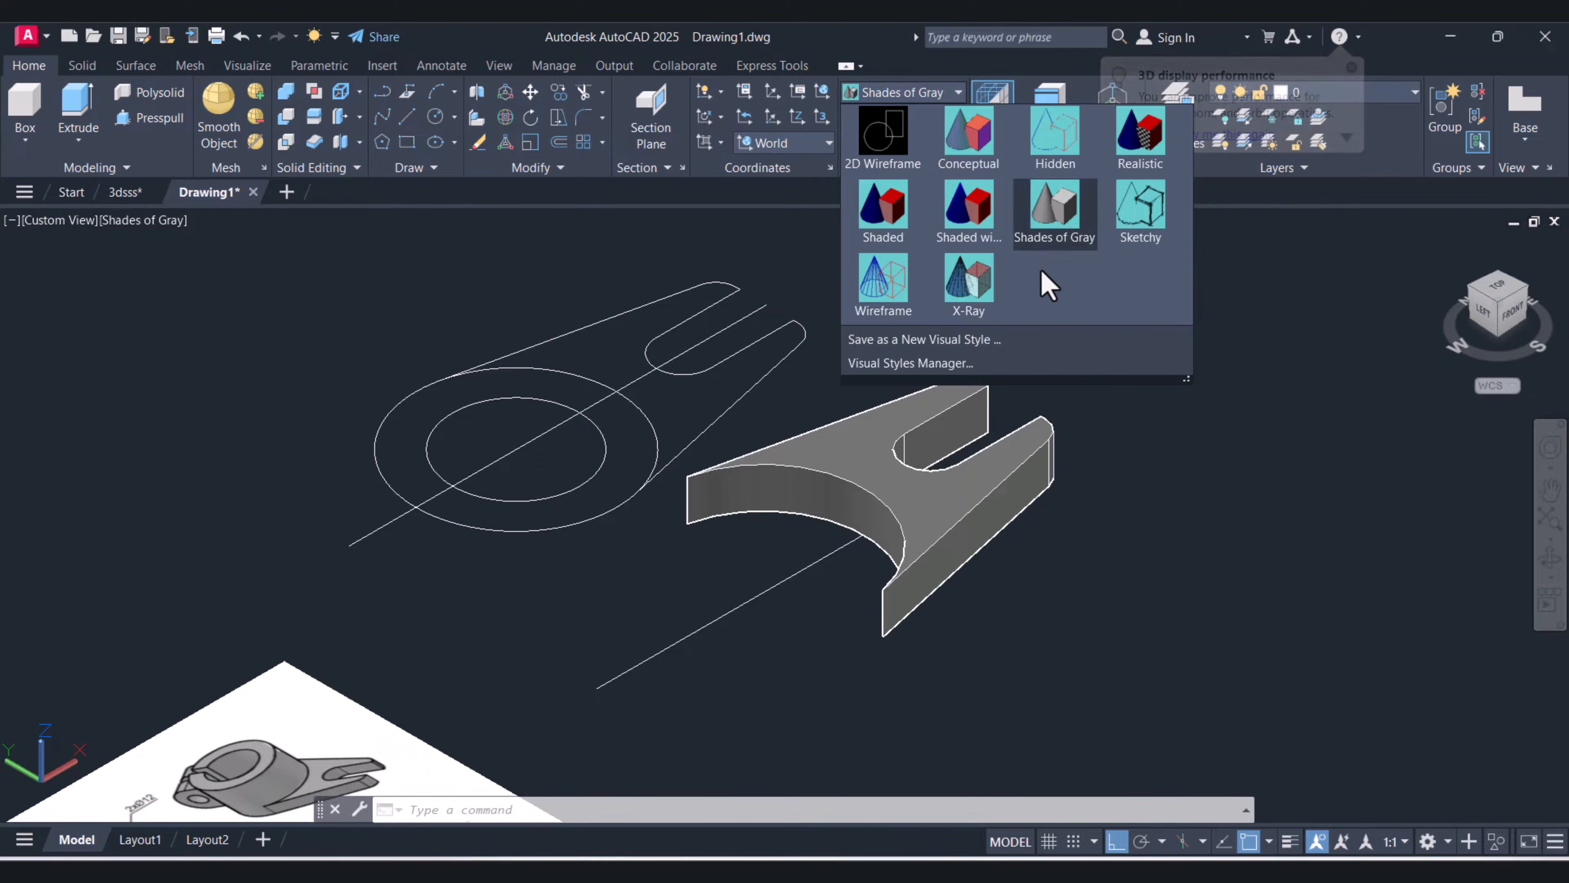
click(1287, 526)
click(888, 98)
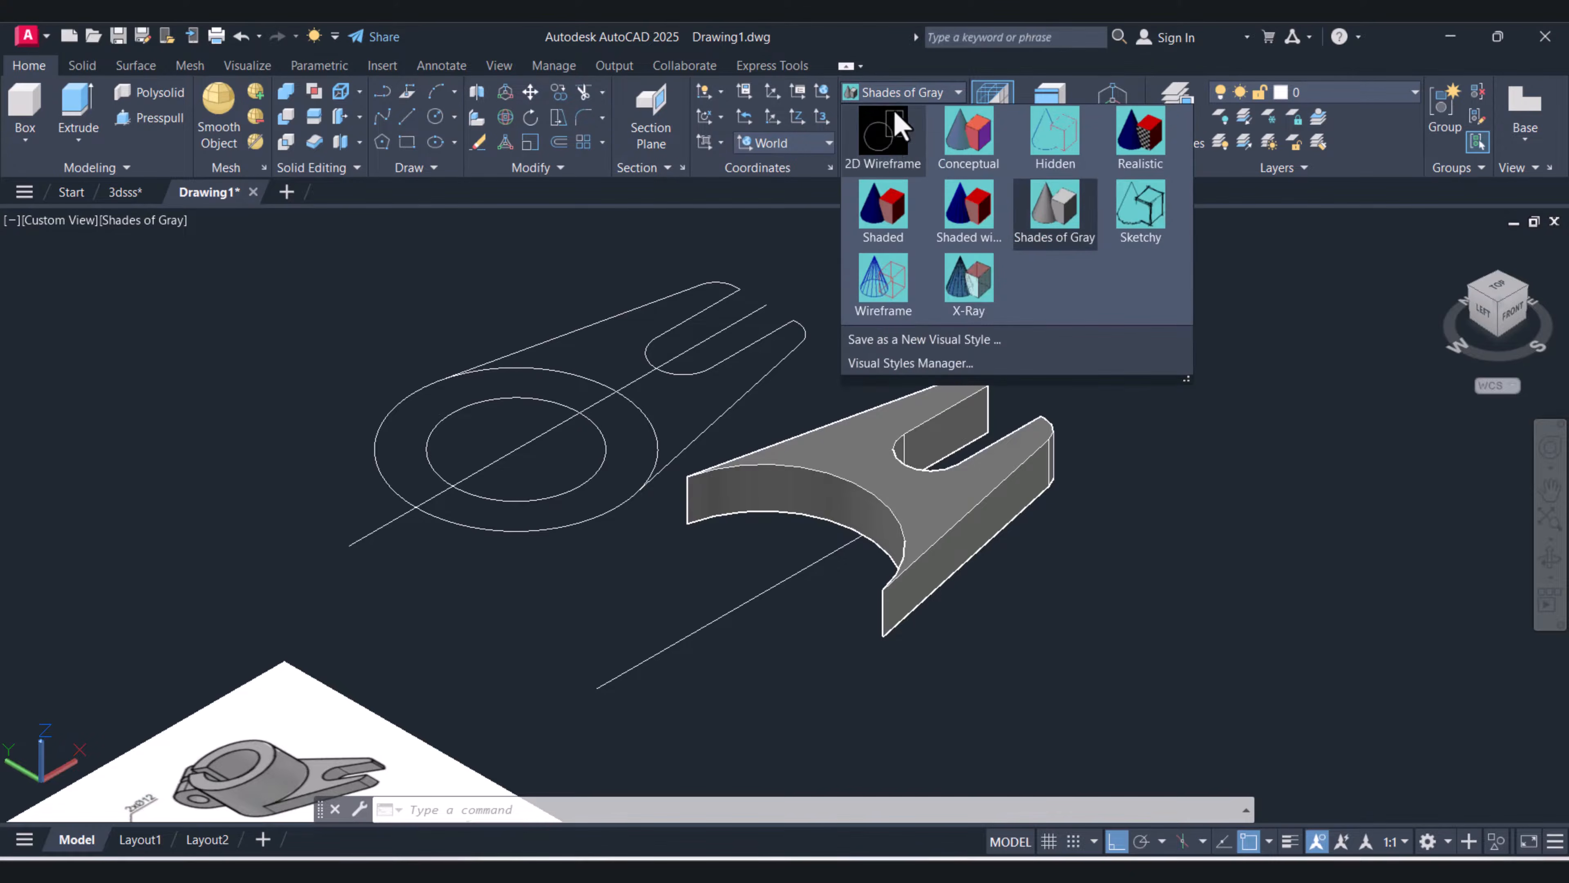
click(882, 134)
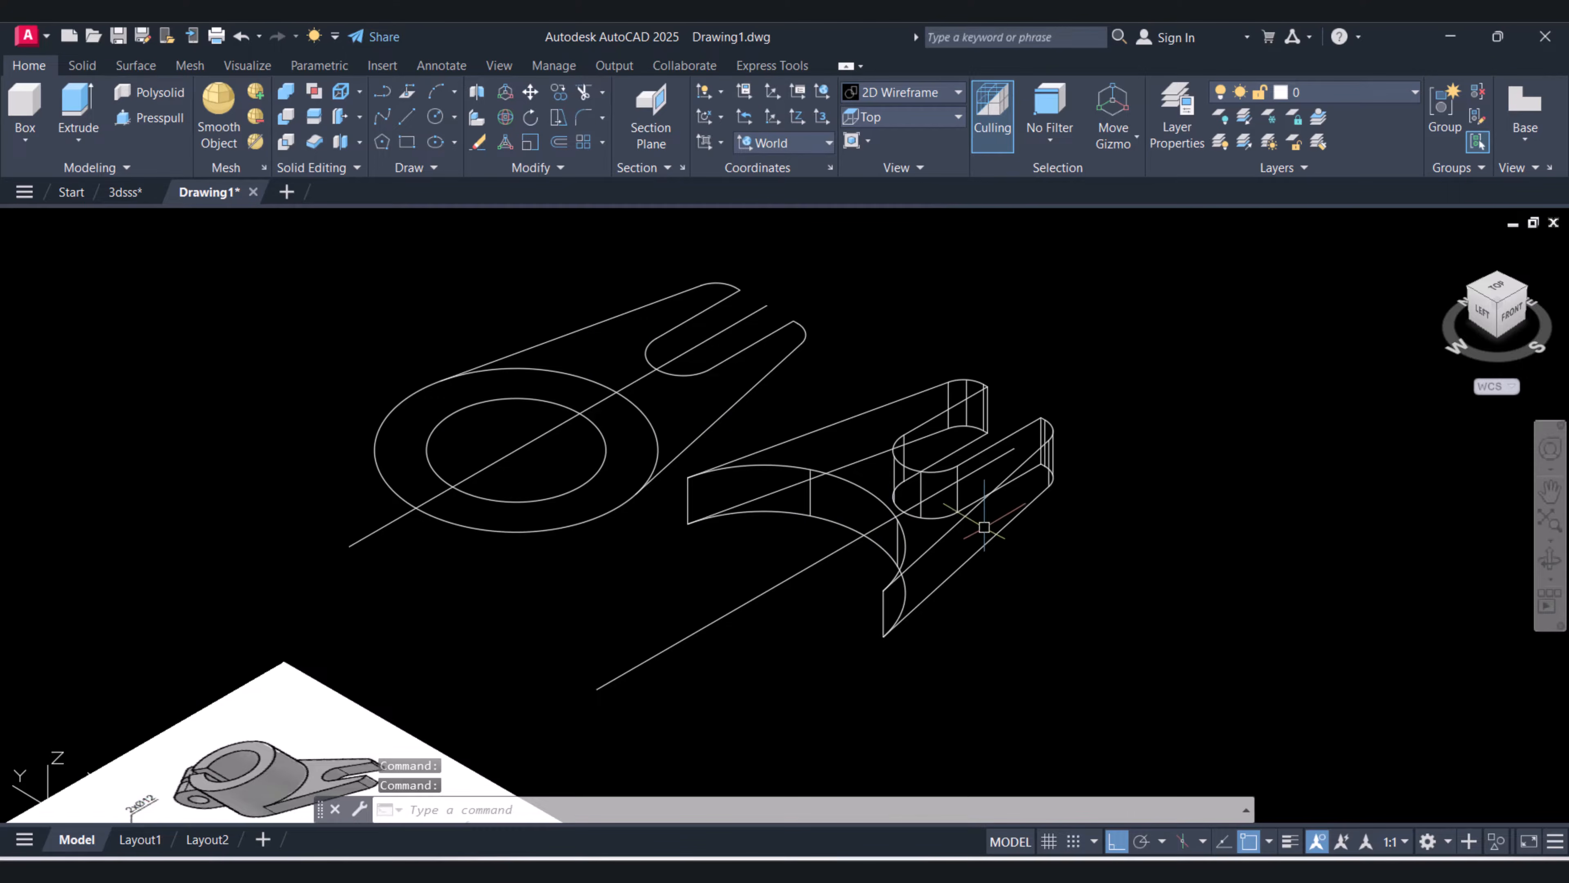
Copy the two concentric circles from the untrimmed profile by their centre onto the centre of the extruded arm's curved end
middle_drag(984, 526, 1038, 456)
click(638, 519)
key(Escape)
key(Escape)
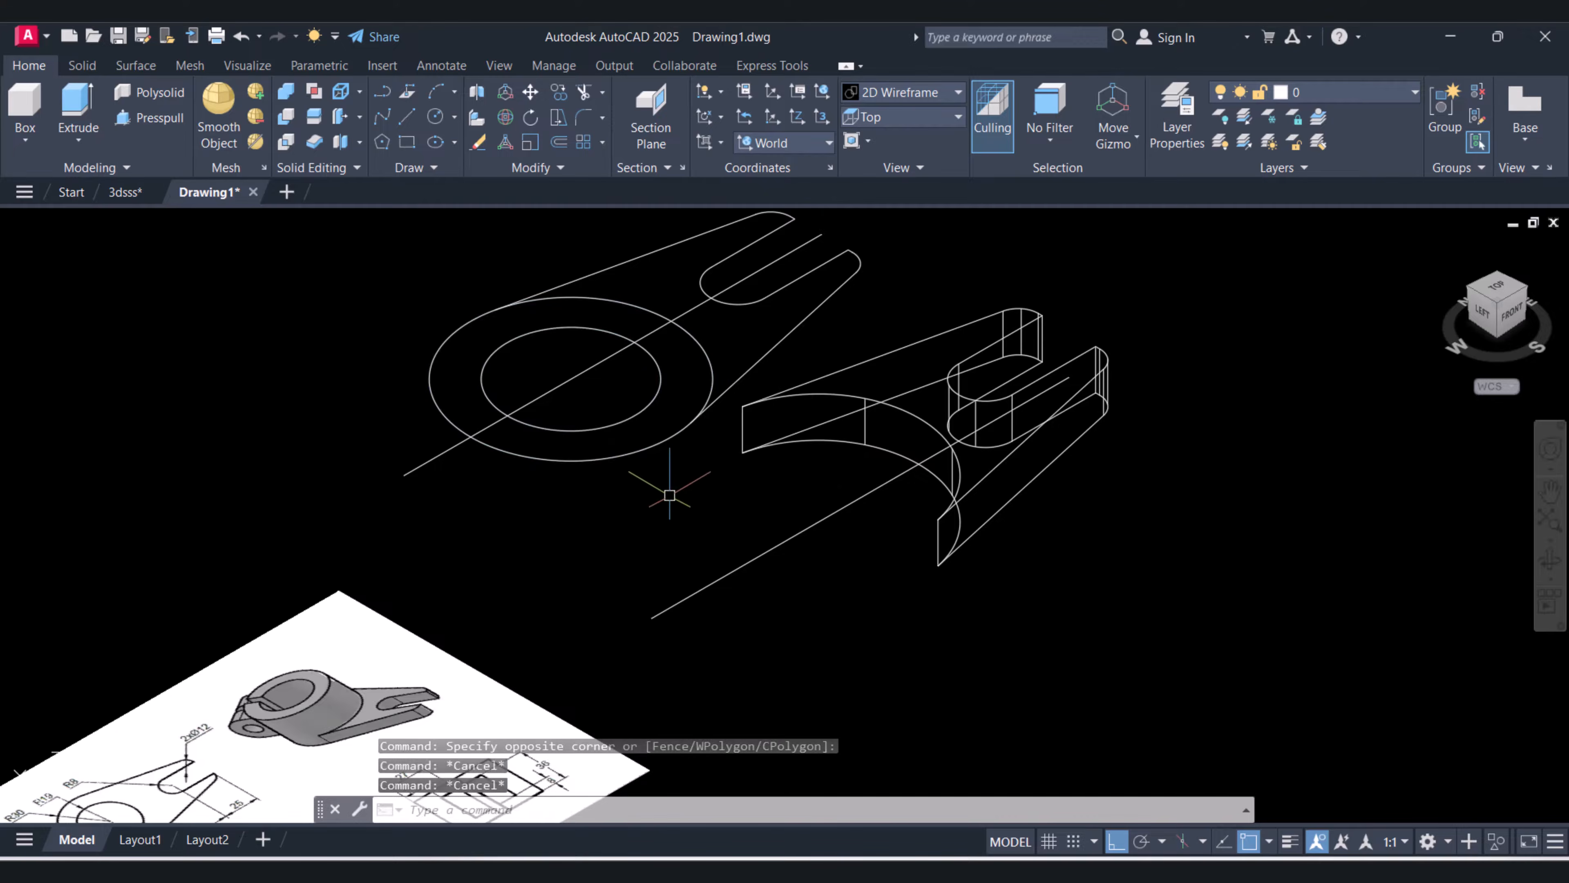
text(co)
key(Return)
click(619, 515)
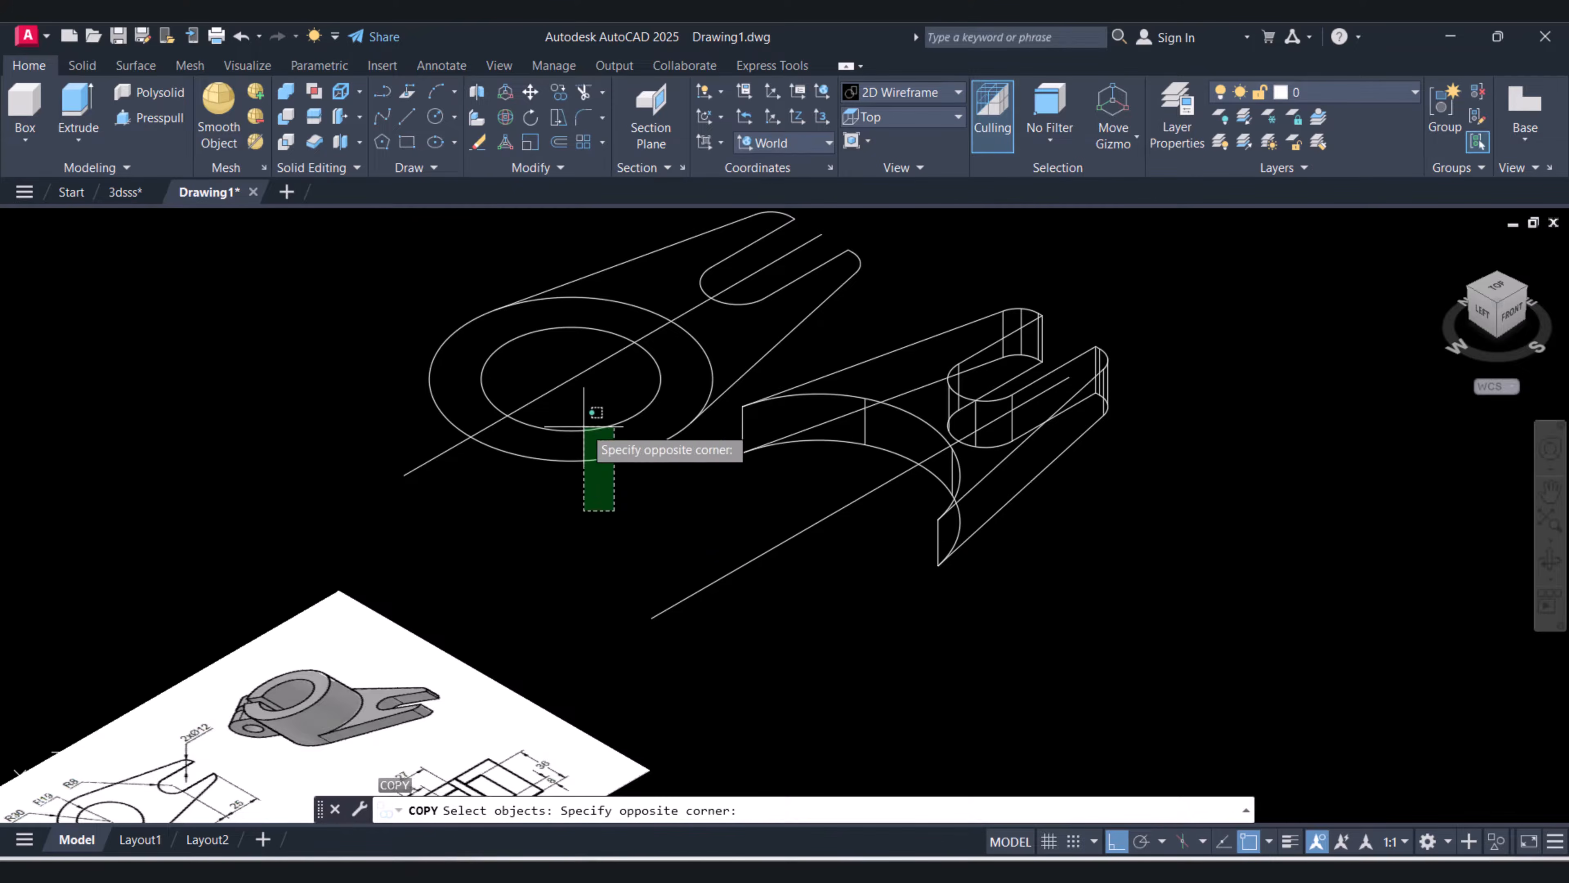
click(584, 426)
key(Return)
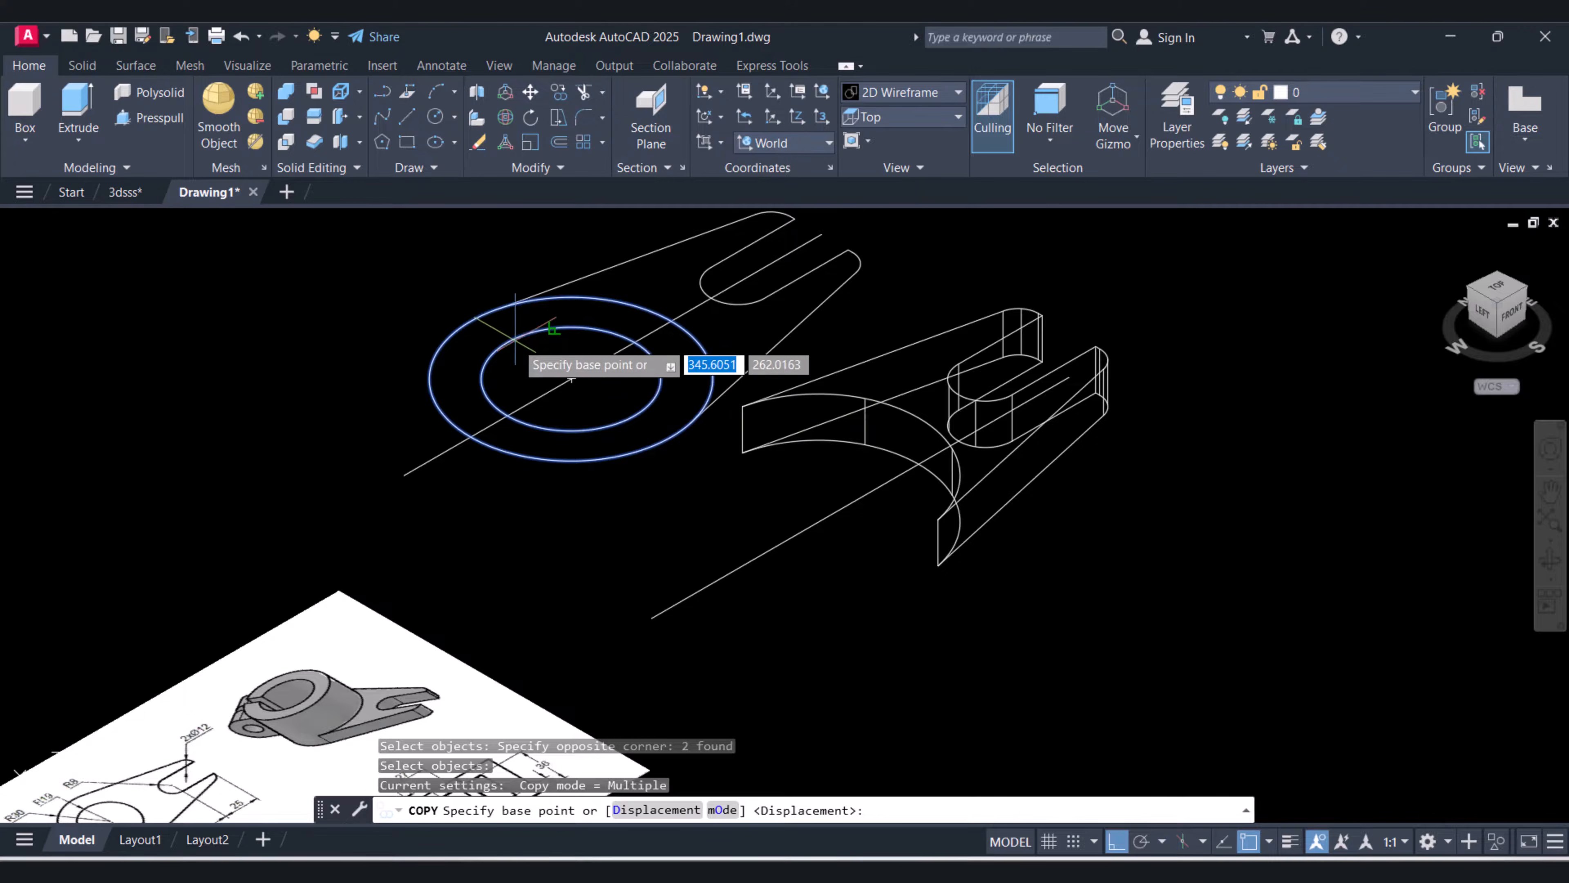
click(571, 378)
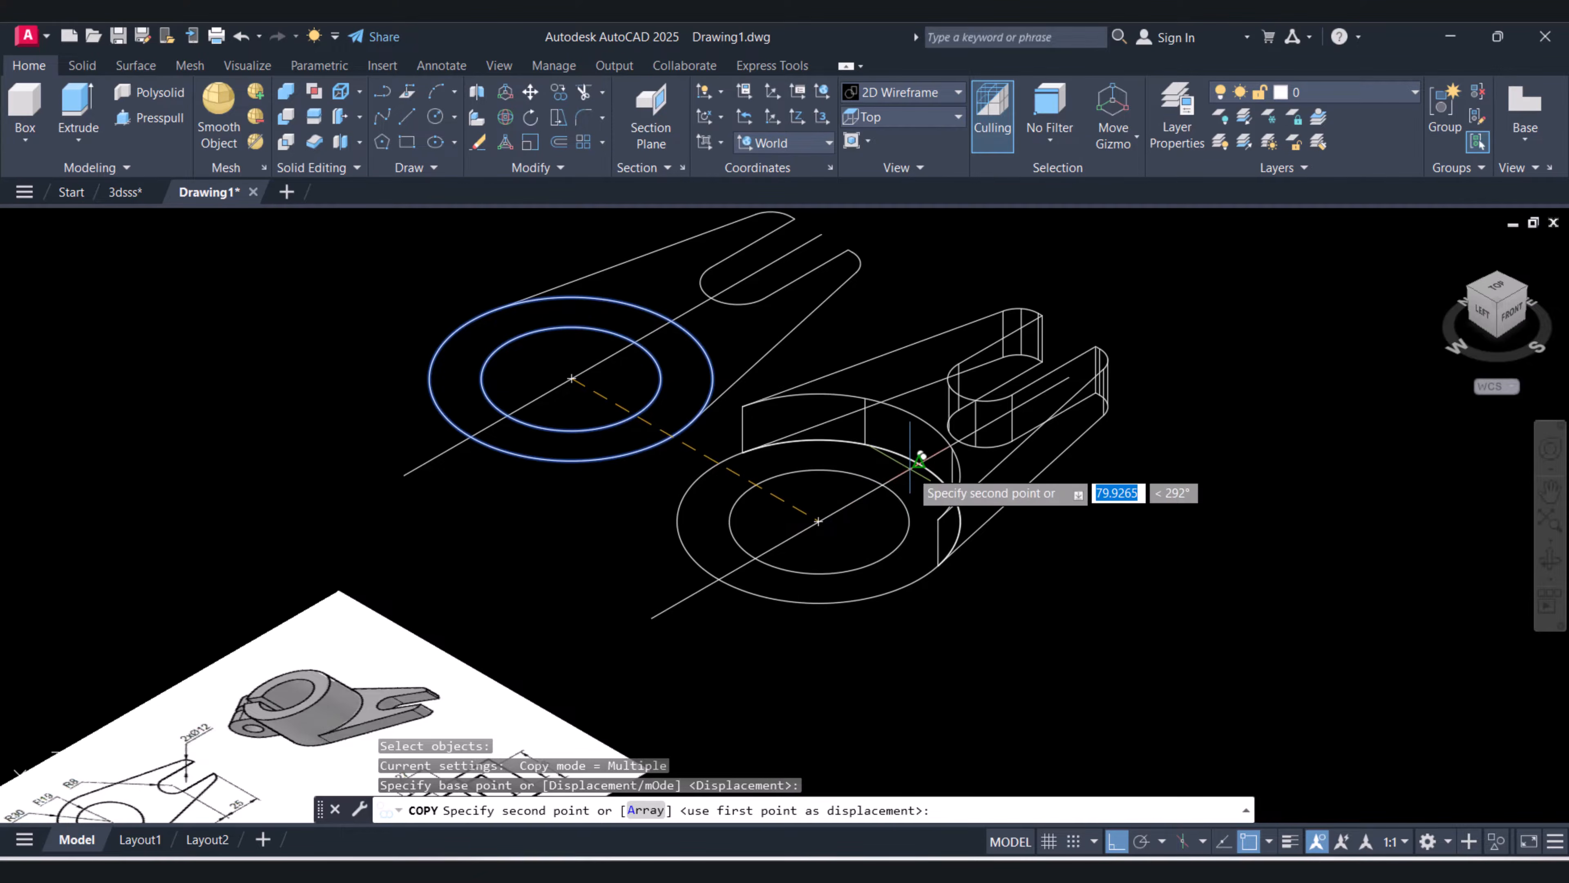
click(819, 522)
key(Escape)
key(Escape)
key(Escape)
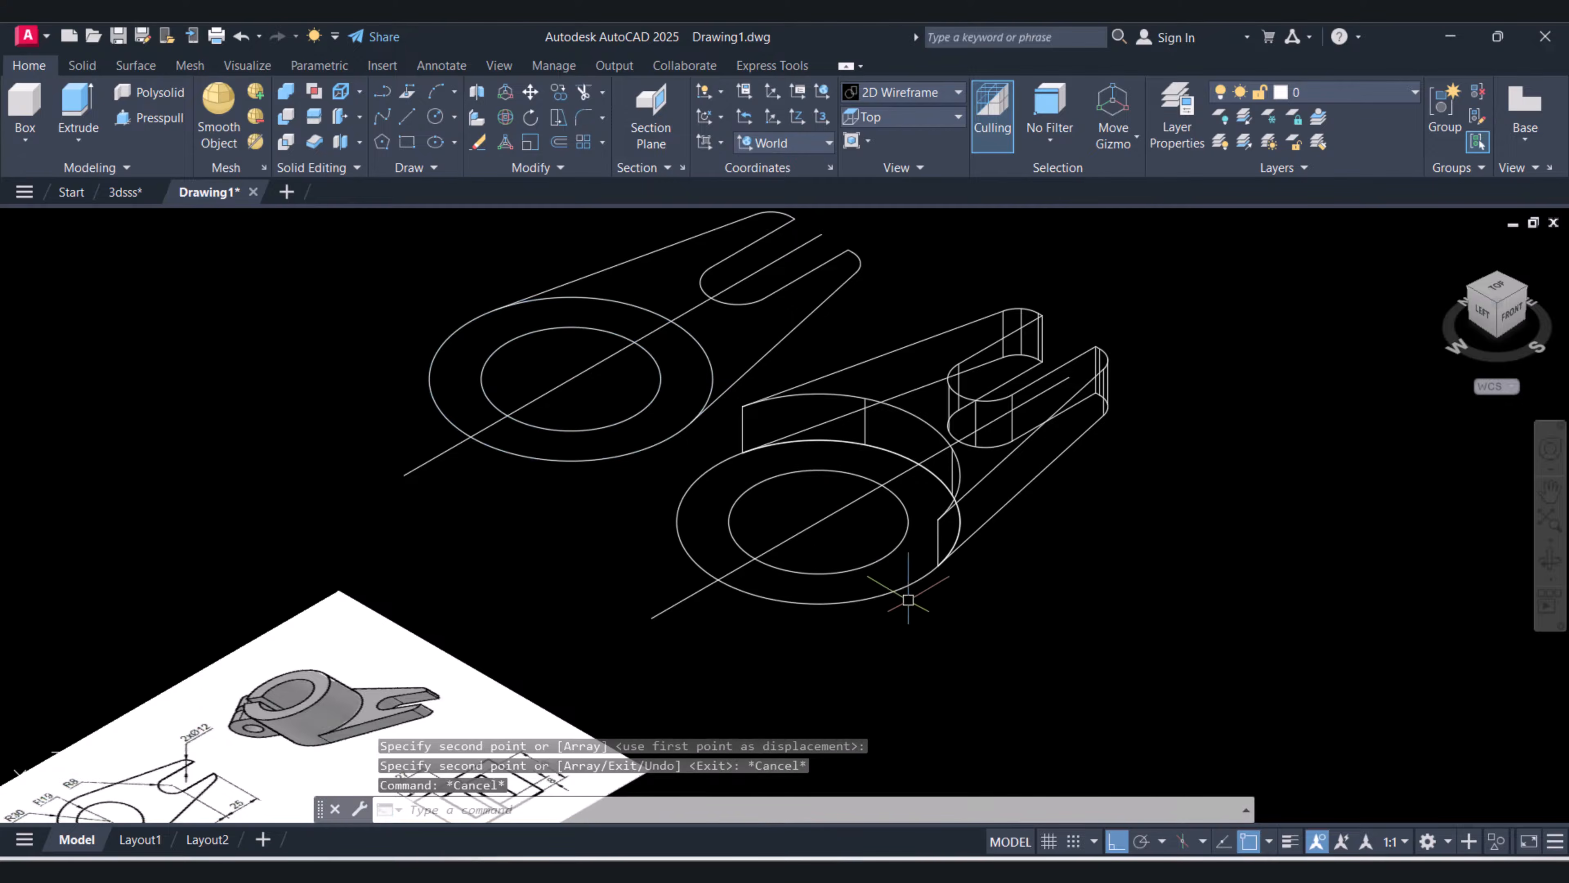
Extrude the two copied concentric circles to a height of 44 mm
click(77, 104)
click(841, 631)
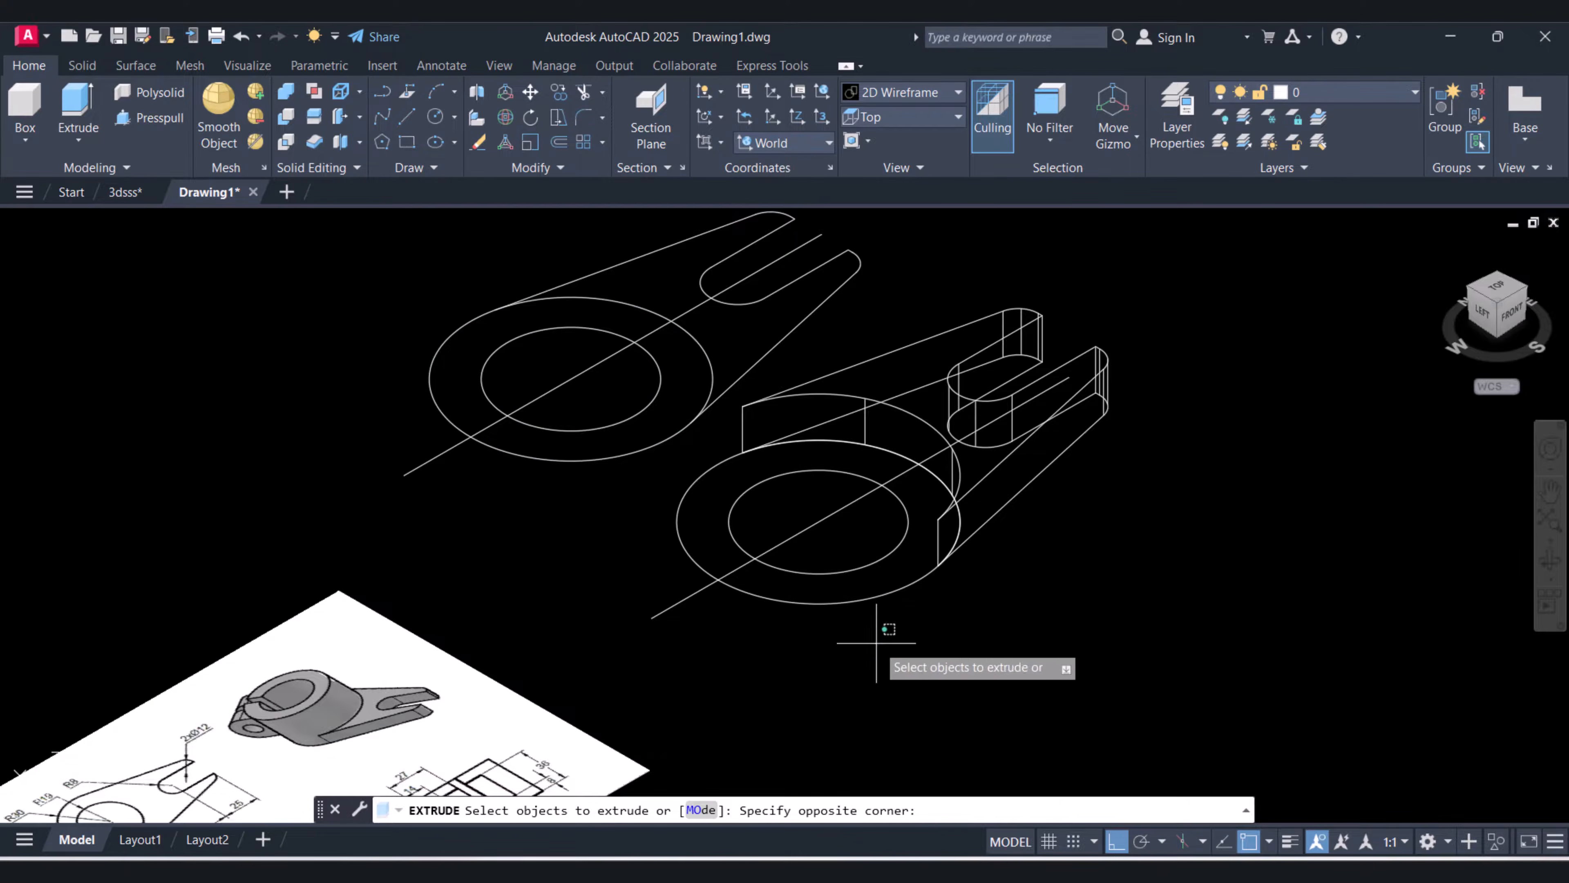
click(834, 553)
right_click(838, 555)
click(877, 565)
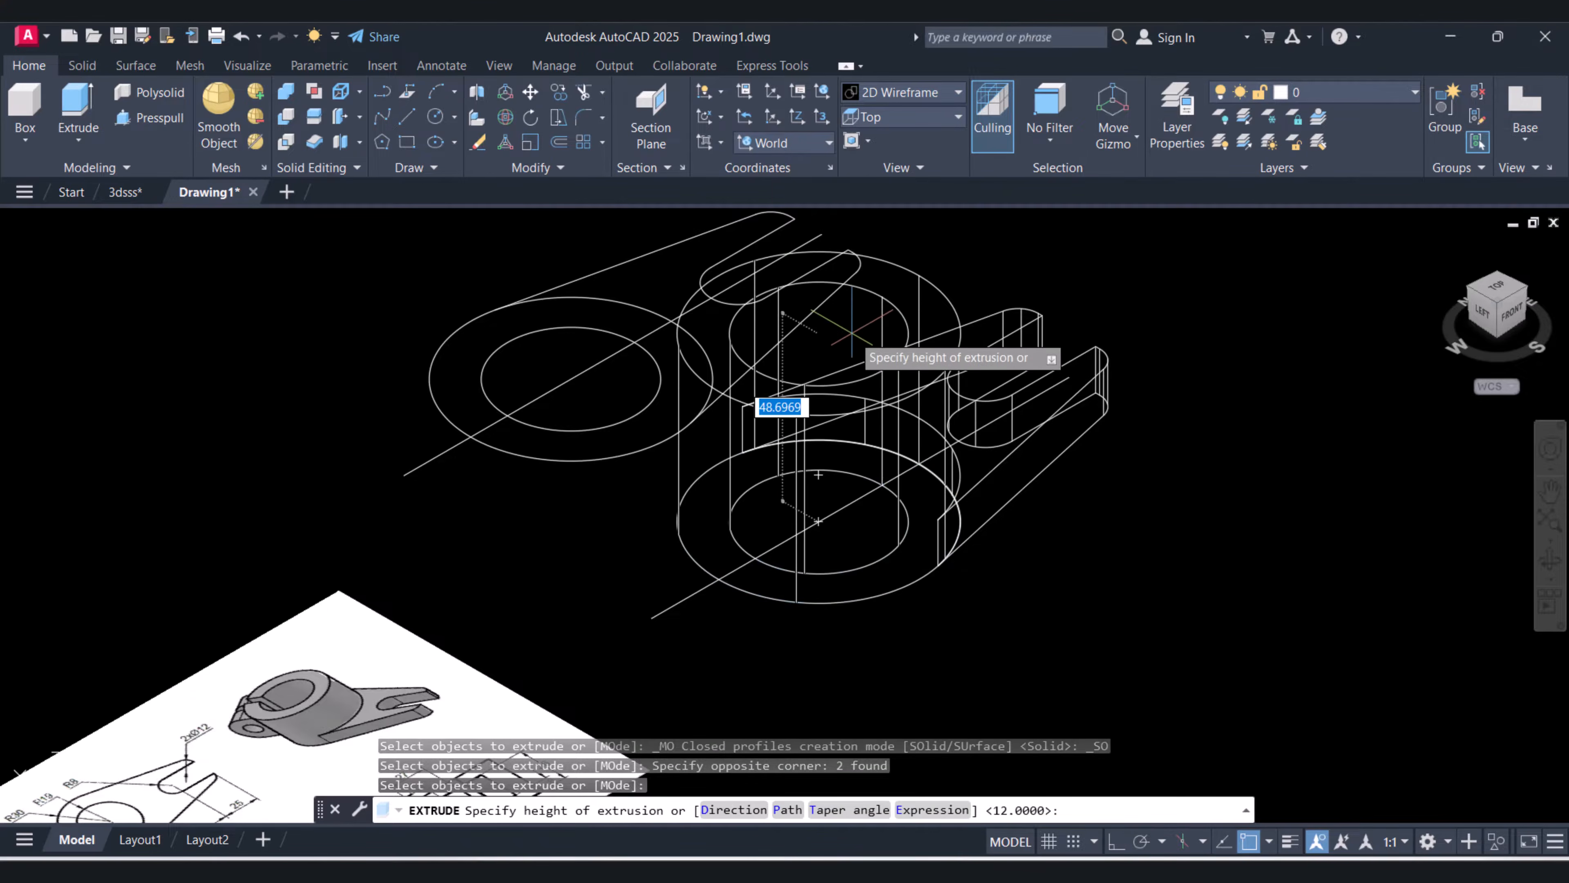
text(44)
key(Return)
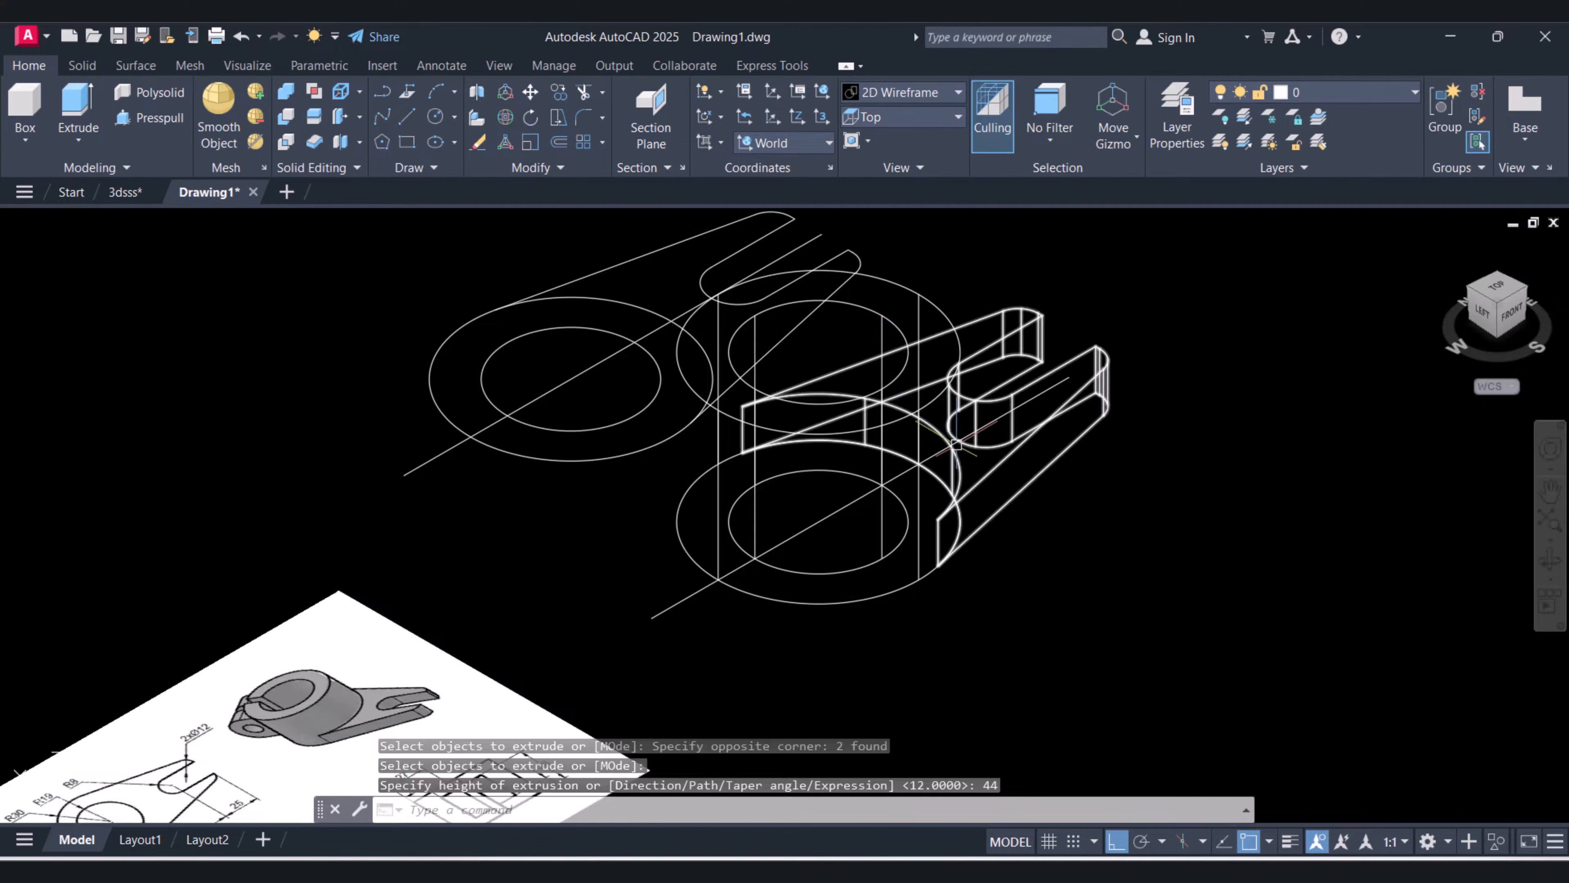
Inspect the extruded cylinders from several angles in the Conceptual visual style, and return to 2D Wireframe
scroll(935, 439, up, 5)
scroll(936, 439, down, 5)
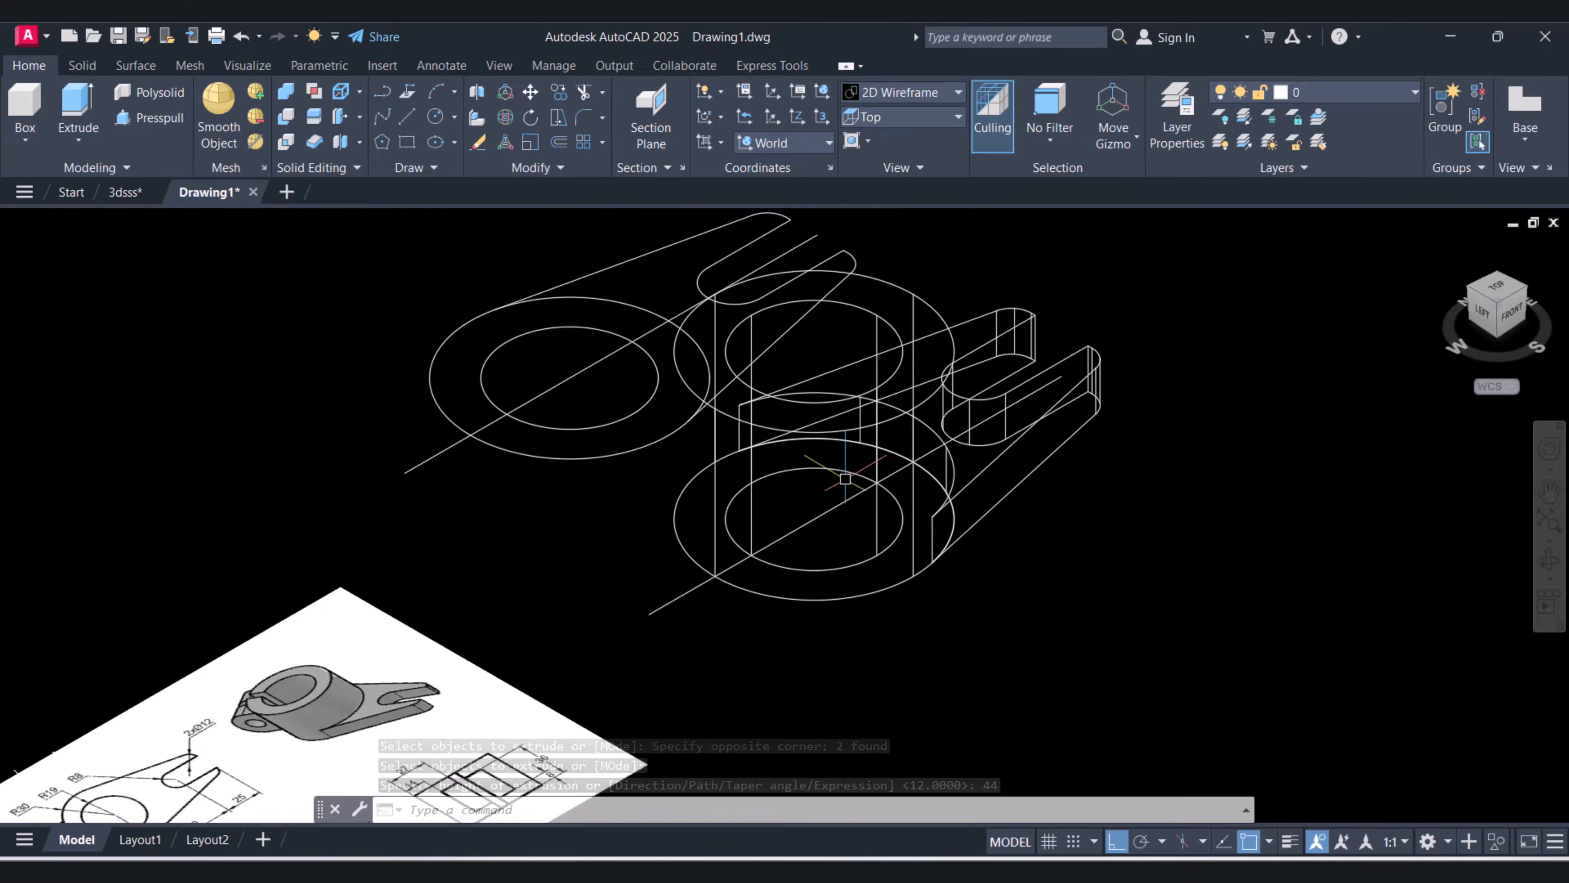
click(872, 91)
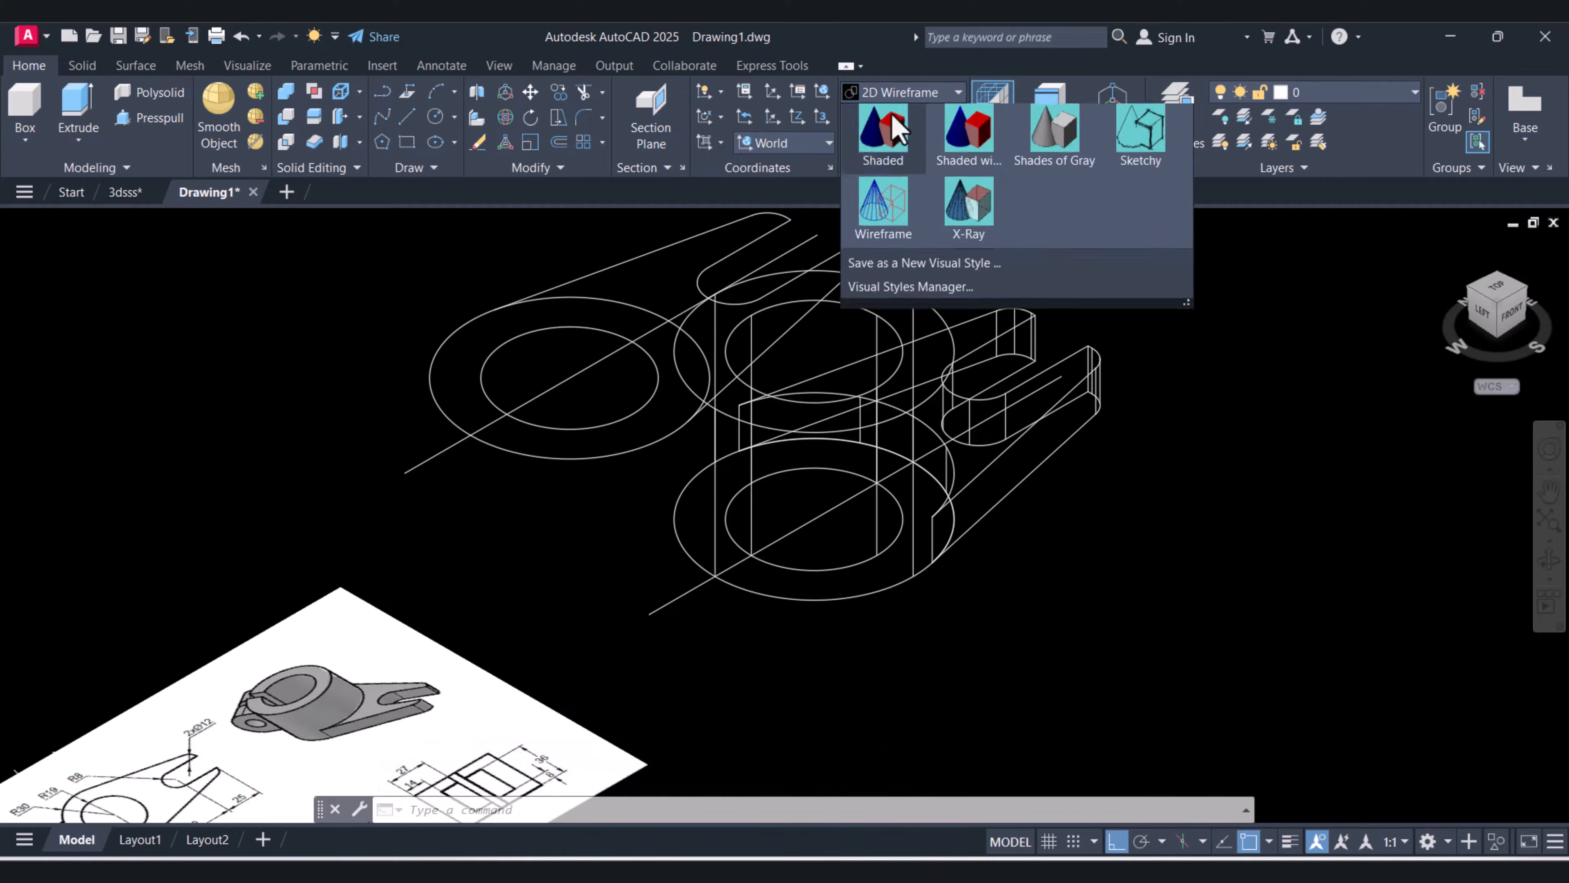
click(968, 133)
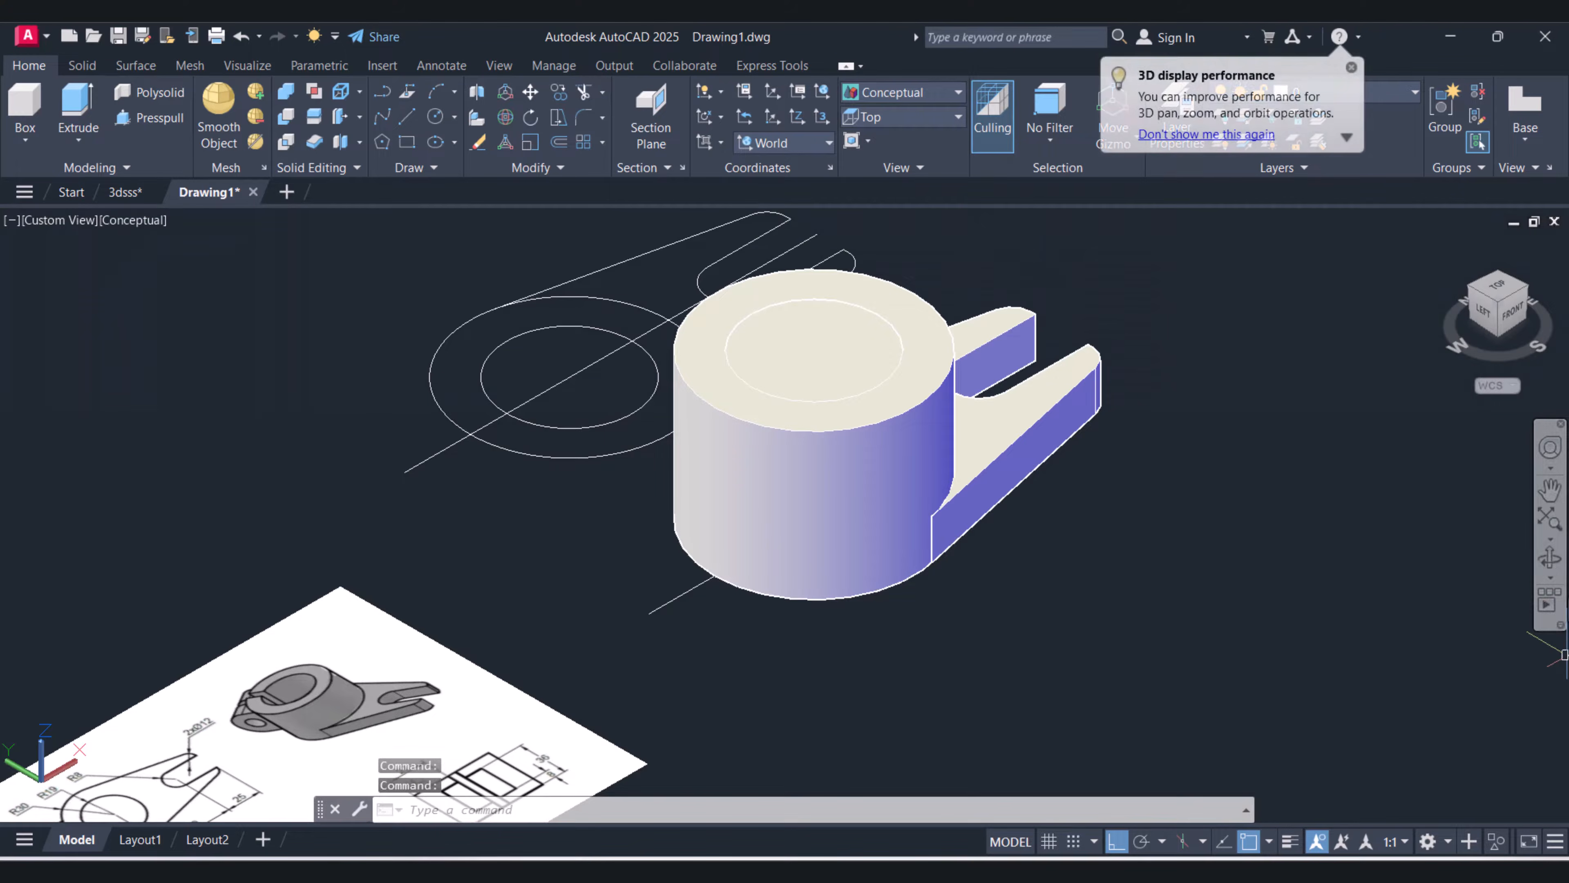
click(1551, 560)
mouse_move(939, 490)
mouse_down()
mouse_move(900, 571)
mouse_move(634, 536)
mouse_move(823, 533)
mouse_move(845, 565)
mouse_move(1005, 533)
mouse_move(974, 519)
mouse_move(953, 550)
mouse_move(336, 353)
mouse_up()
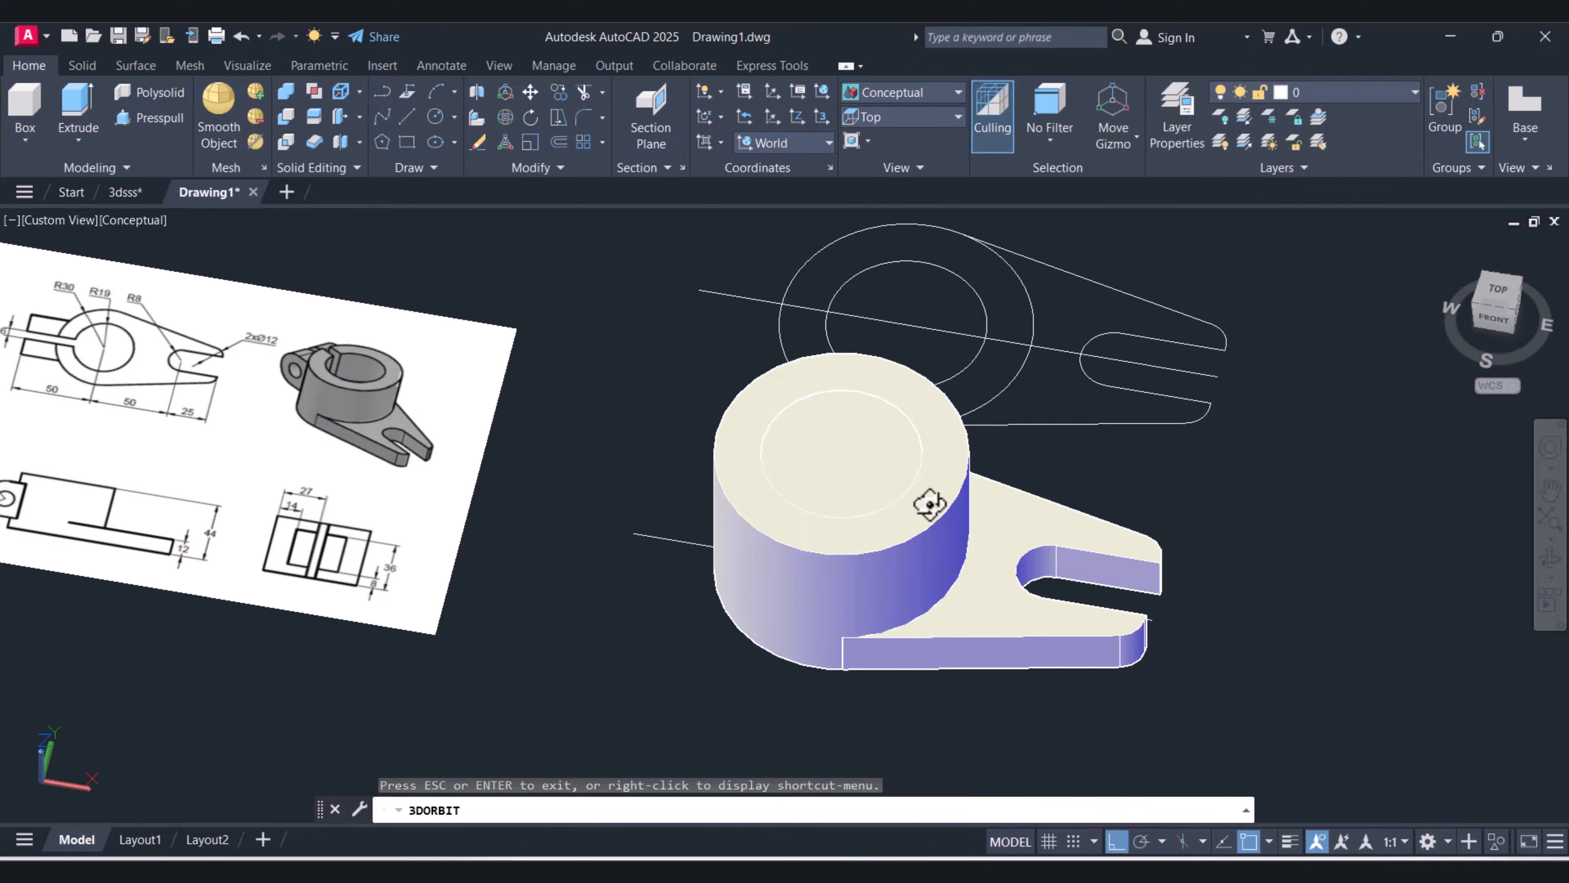
mouse_move(928, 502)
mouse_down()
mouse_move(938, 452)
mouse_move(813, 456)
mouse_move(841, 472)
mouse_move(778, 554)
mouse_move(869, 527)
mouse_up()
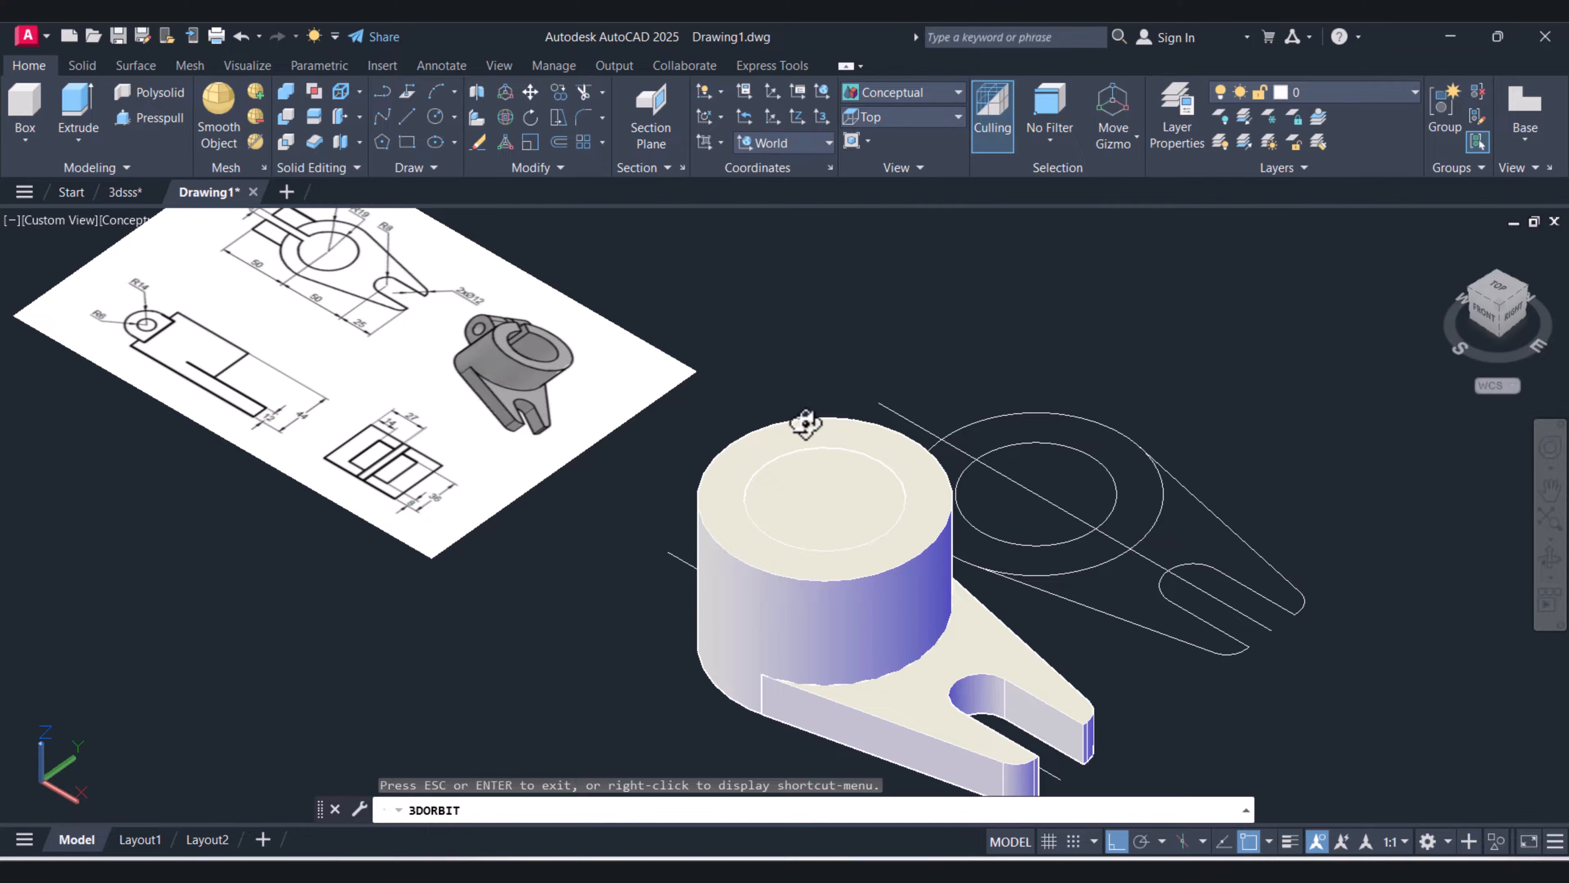
key(Escape)
click(902, 94)
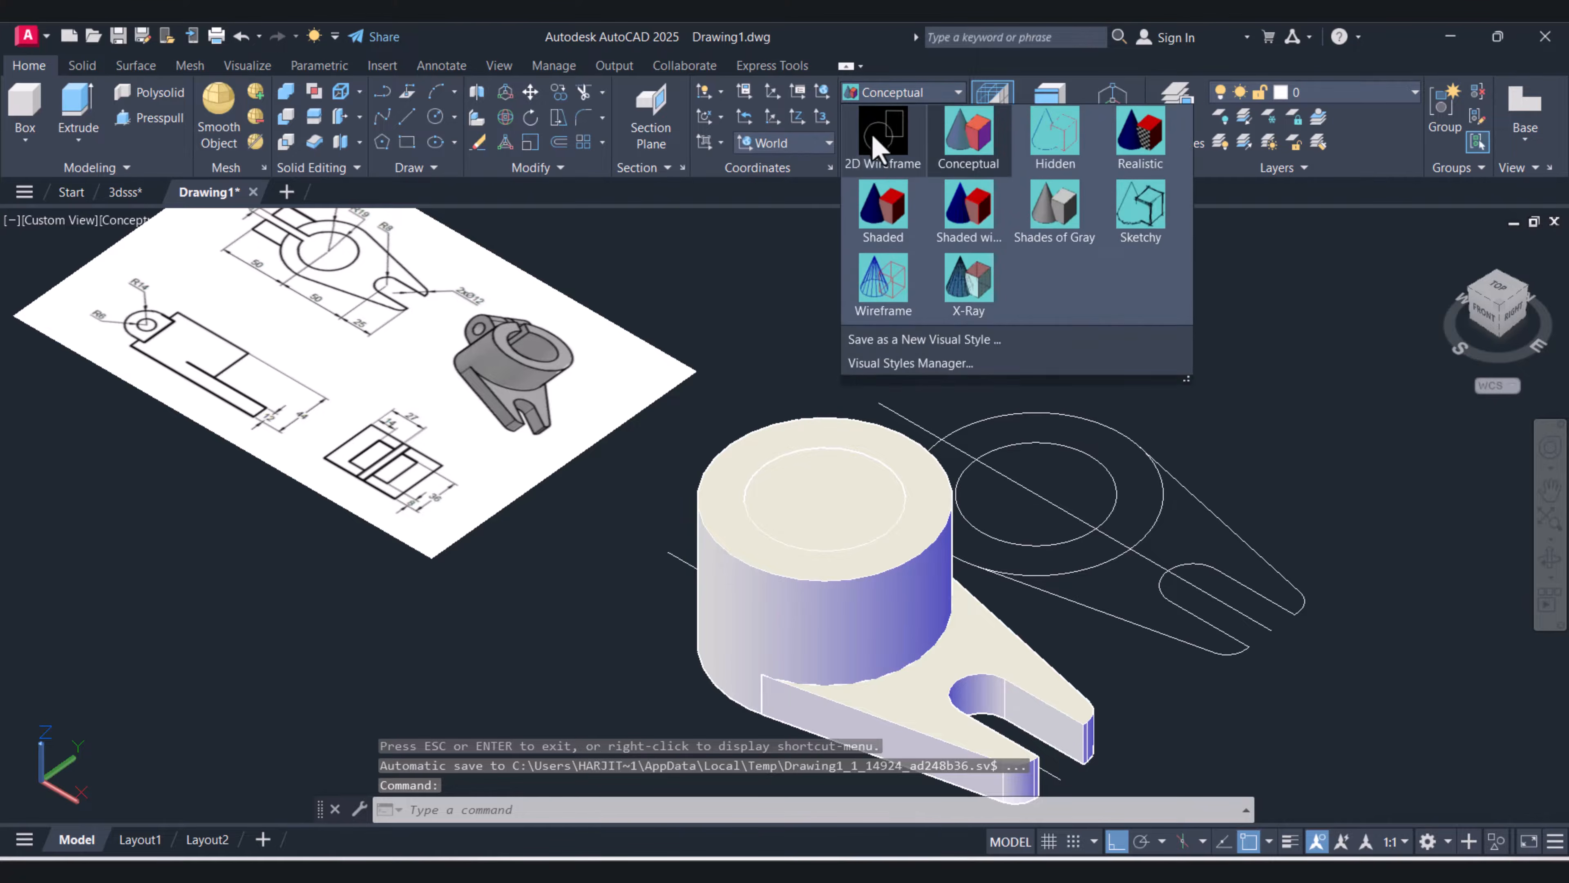
click(882, 139)
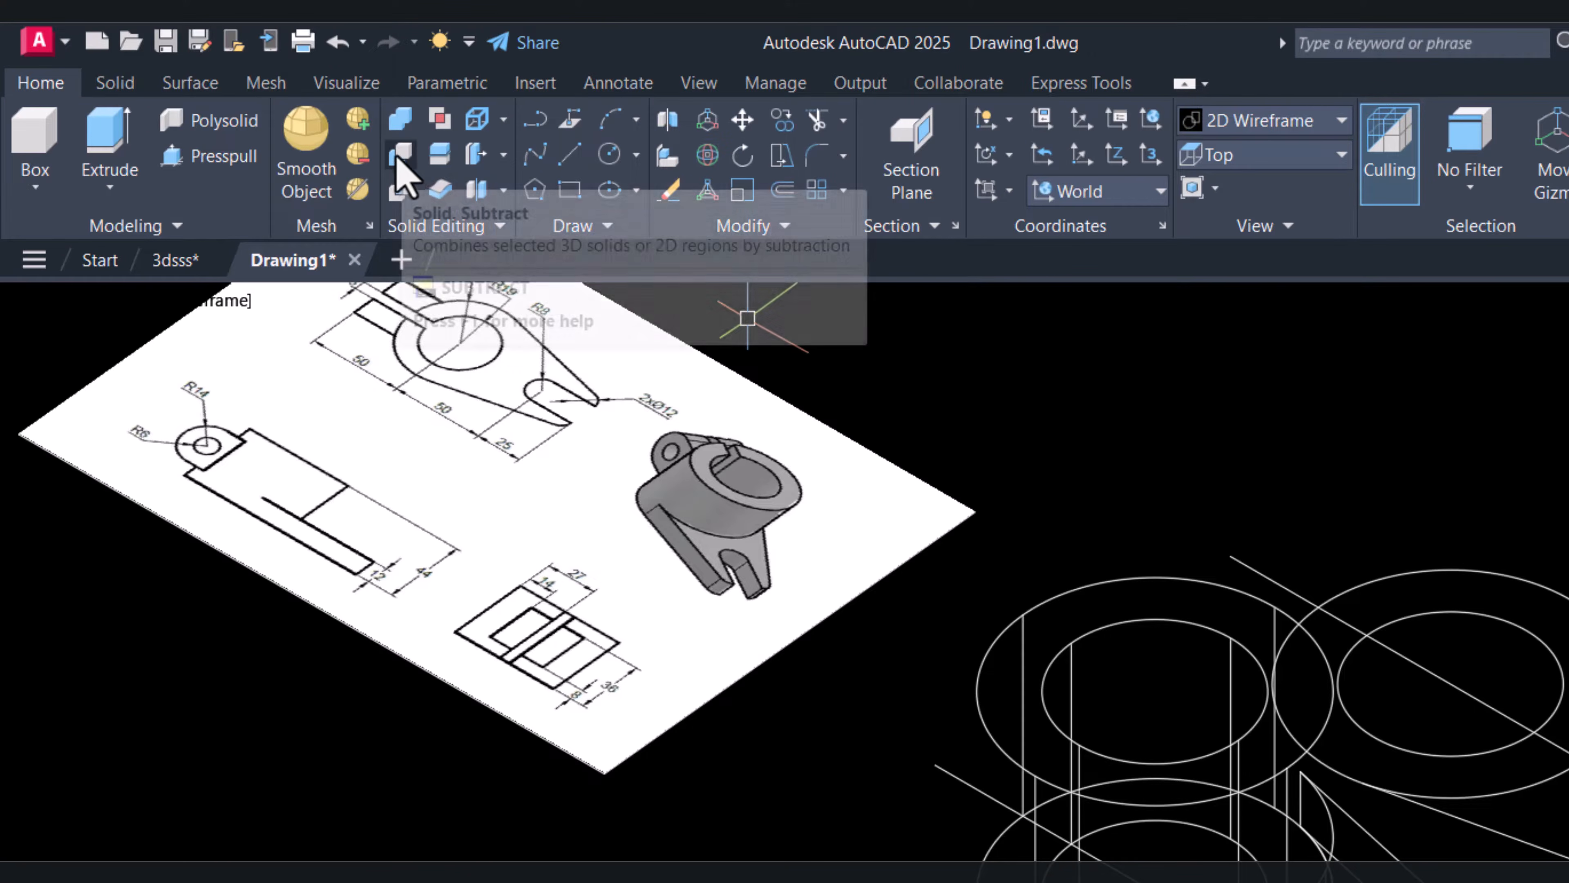
Subtract the inner cylinder from the outer cylinder to hollow it out
click(399, 158)
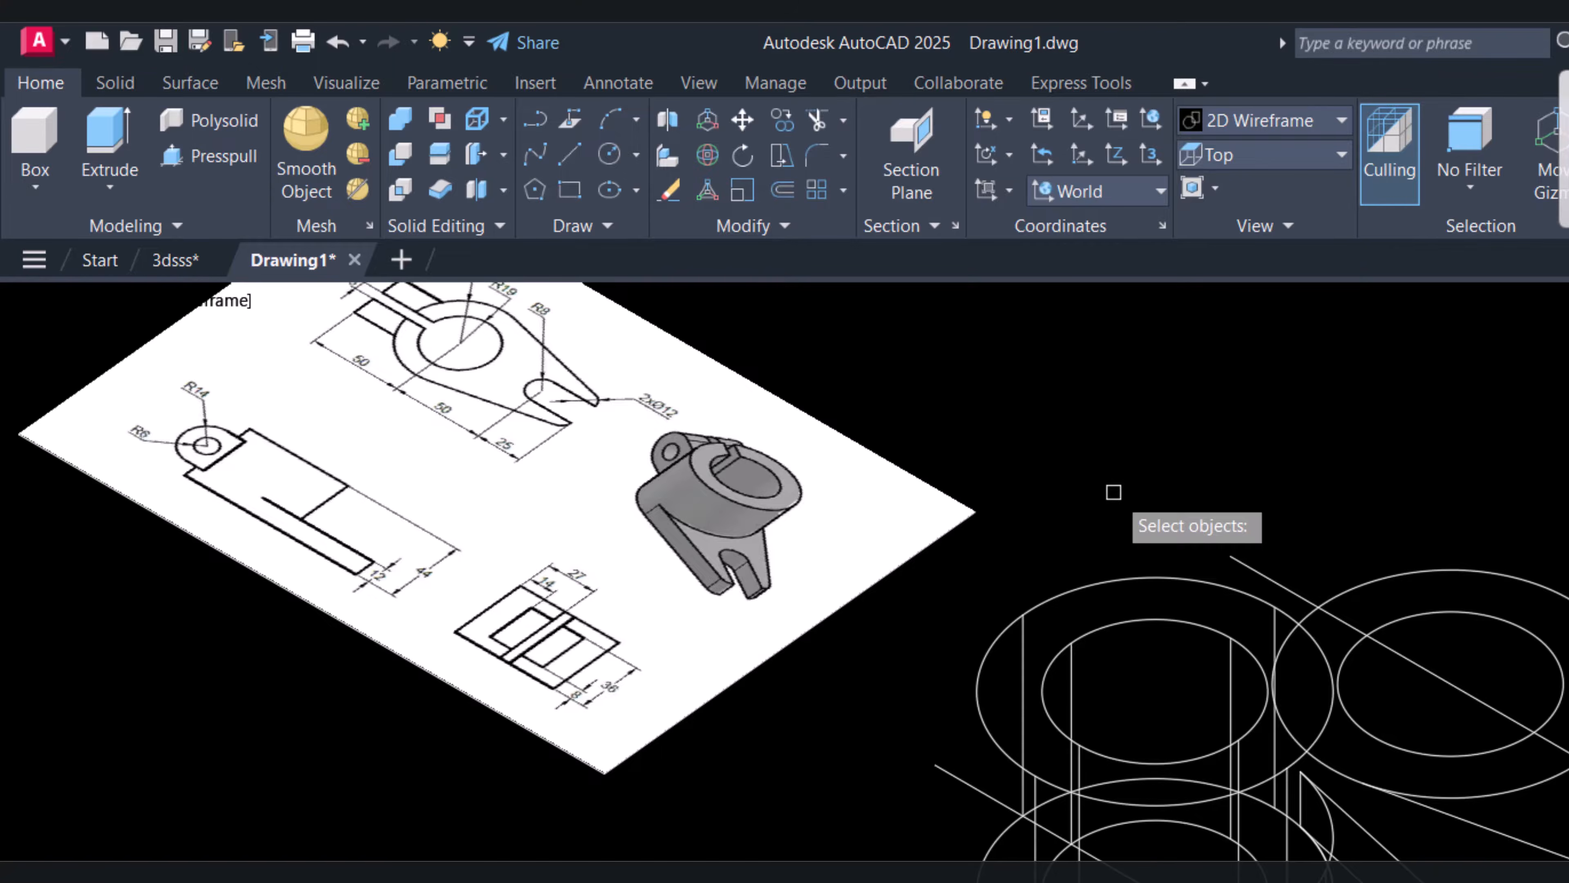
click(1144, 621)
key(Return)
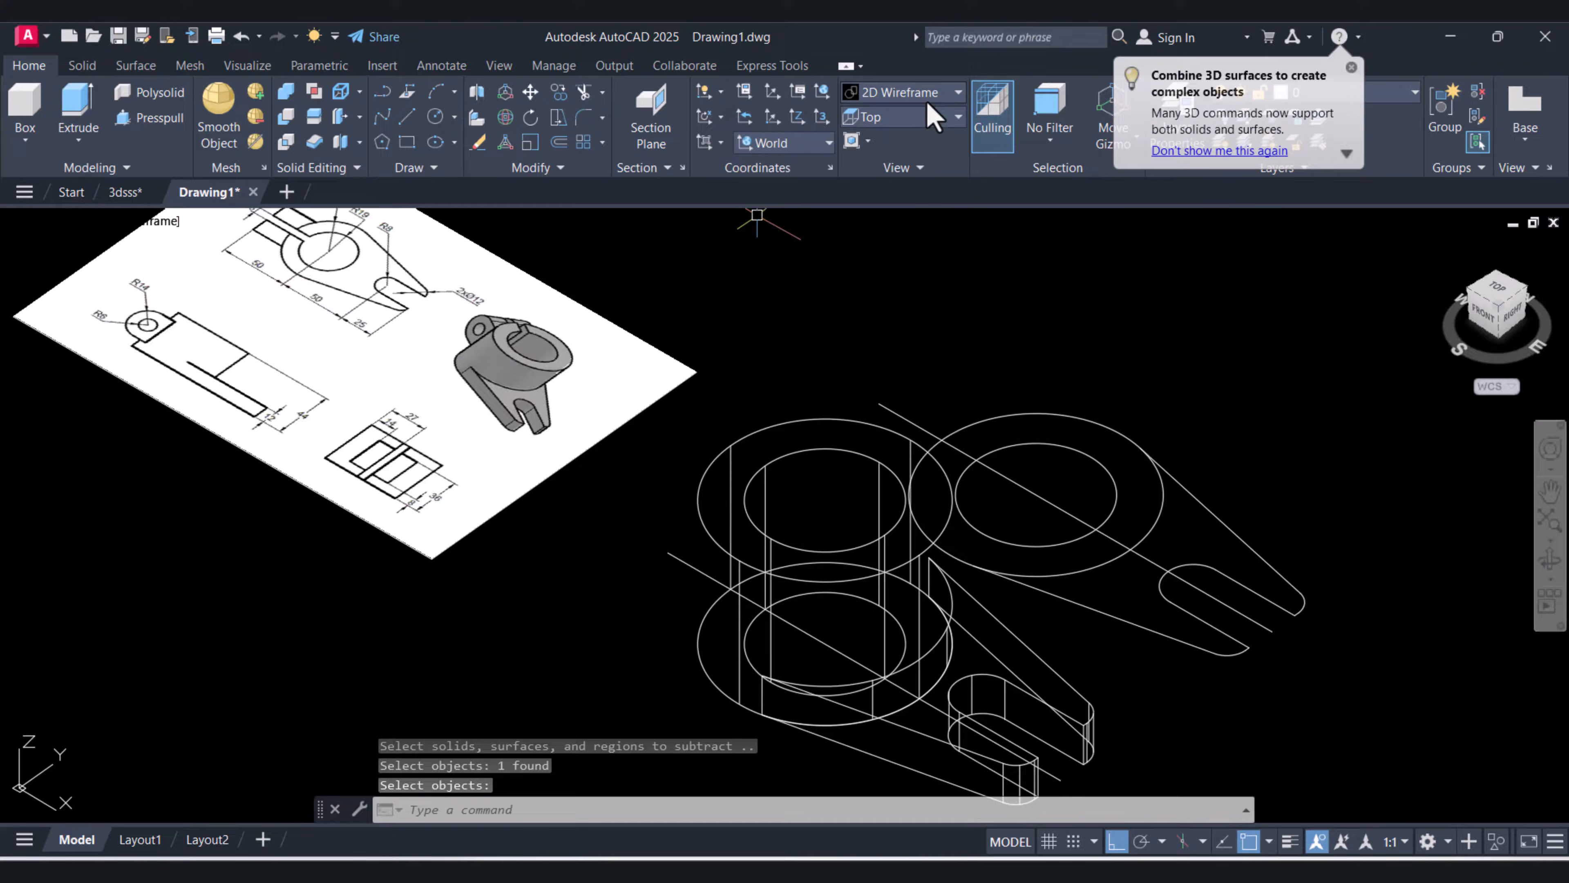
Inspect the hollow cylinder and forked arm in the Conceptual visual style by orbiting around them
click(933, 94)
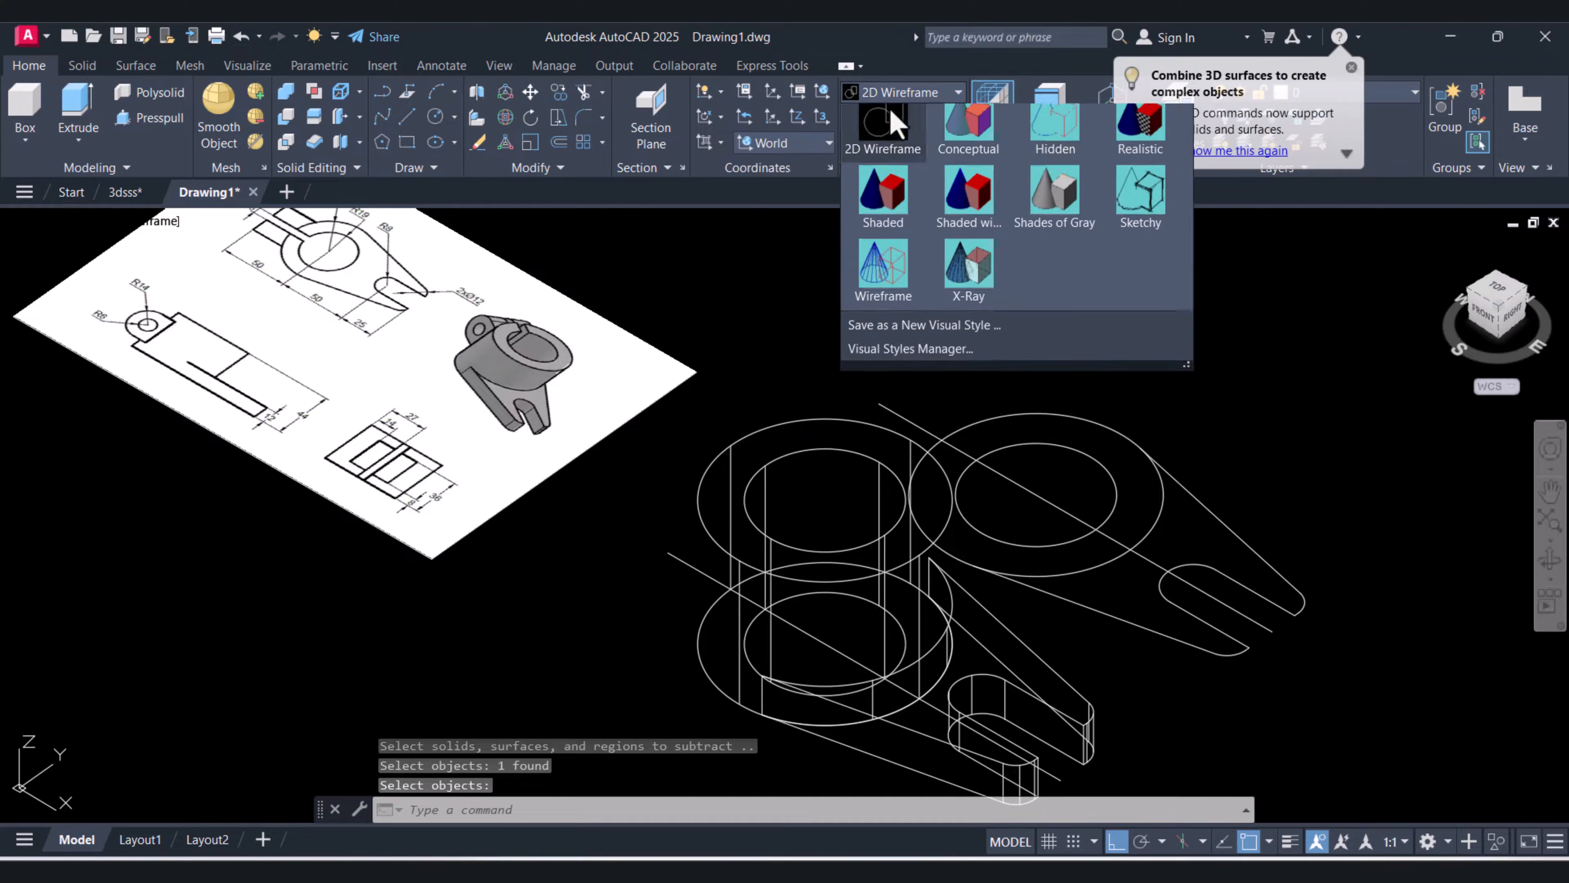
click(992, 151)
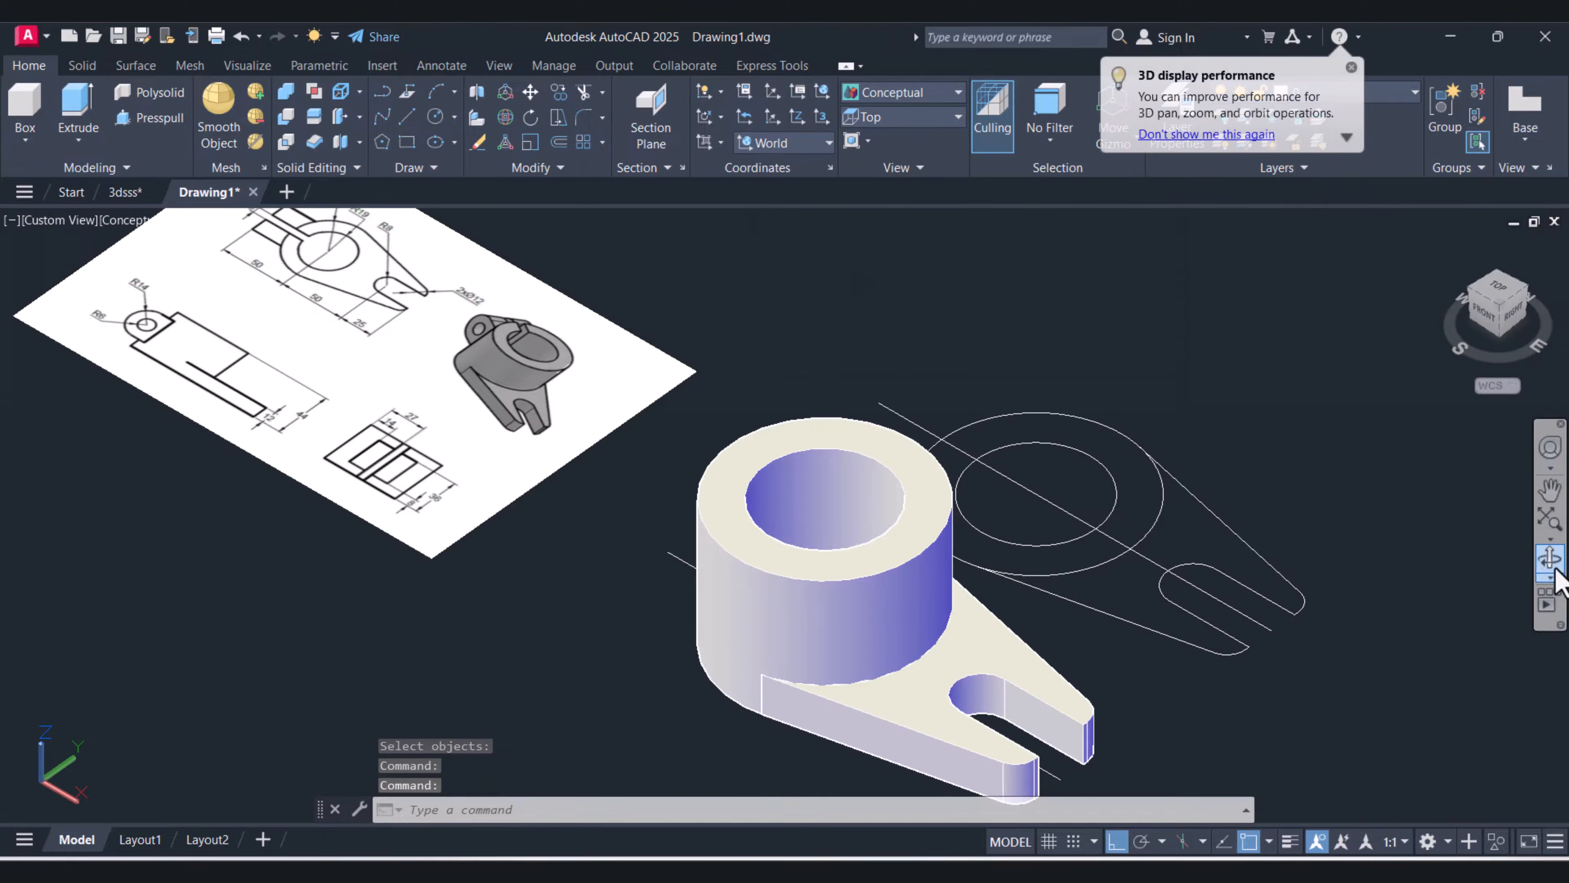
click(1549, 560)
mouse_move(882, 553)
mouse_down()
mouse_move(841, 623)
mouse_move(848, 708)
mouse_move(1145, 566)
mouse_move(1019, 603)
mouse_move(987, 420)
mouse_up()
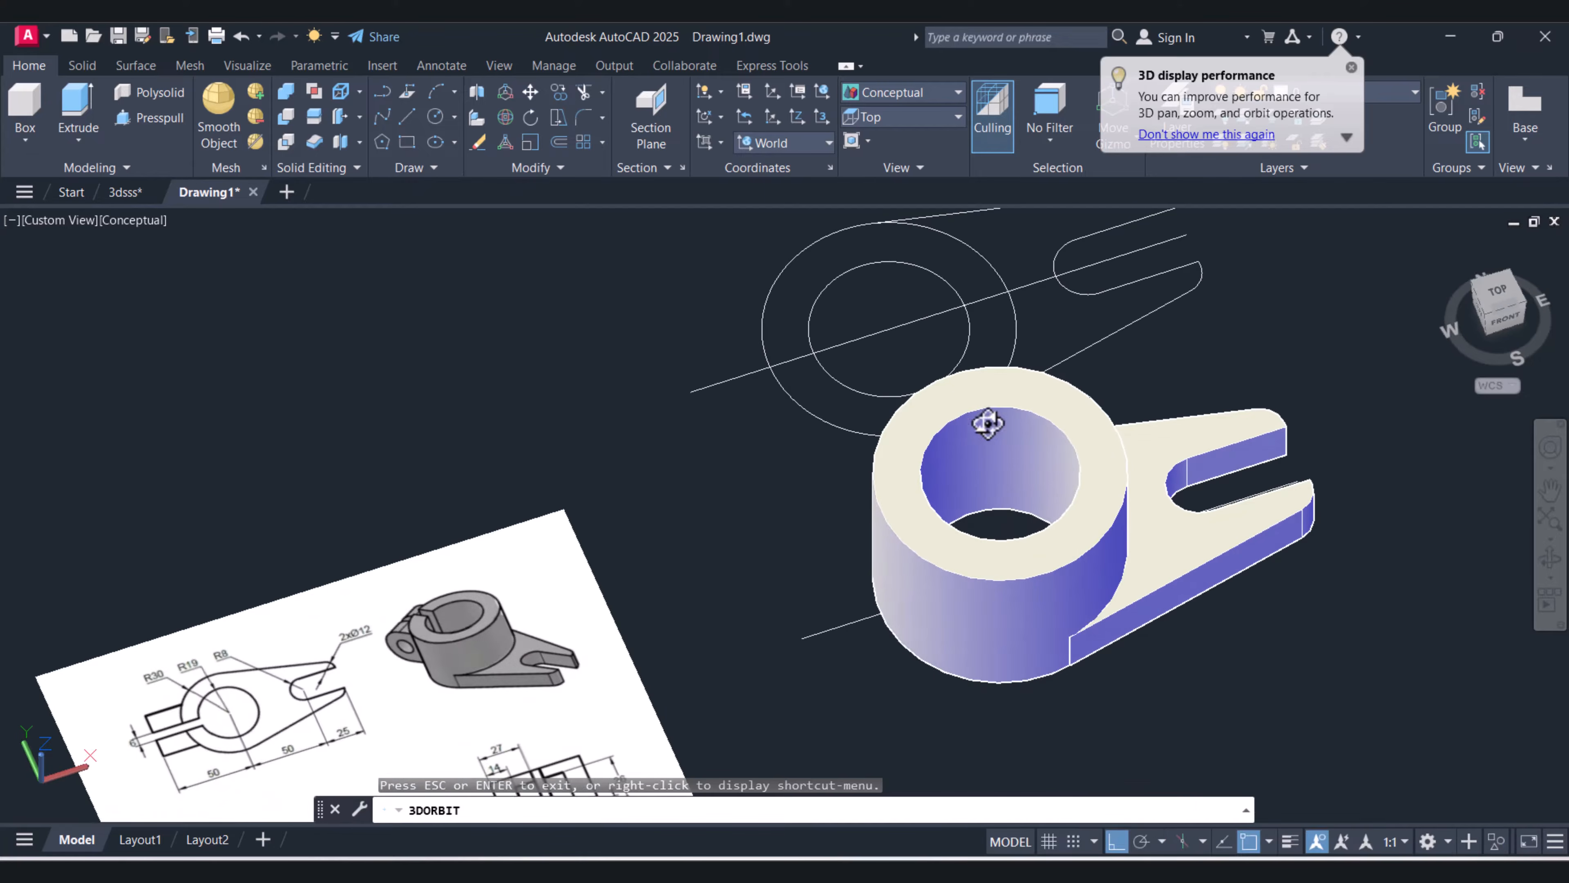
key(Escape)
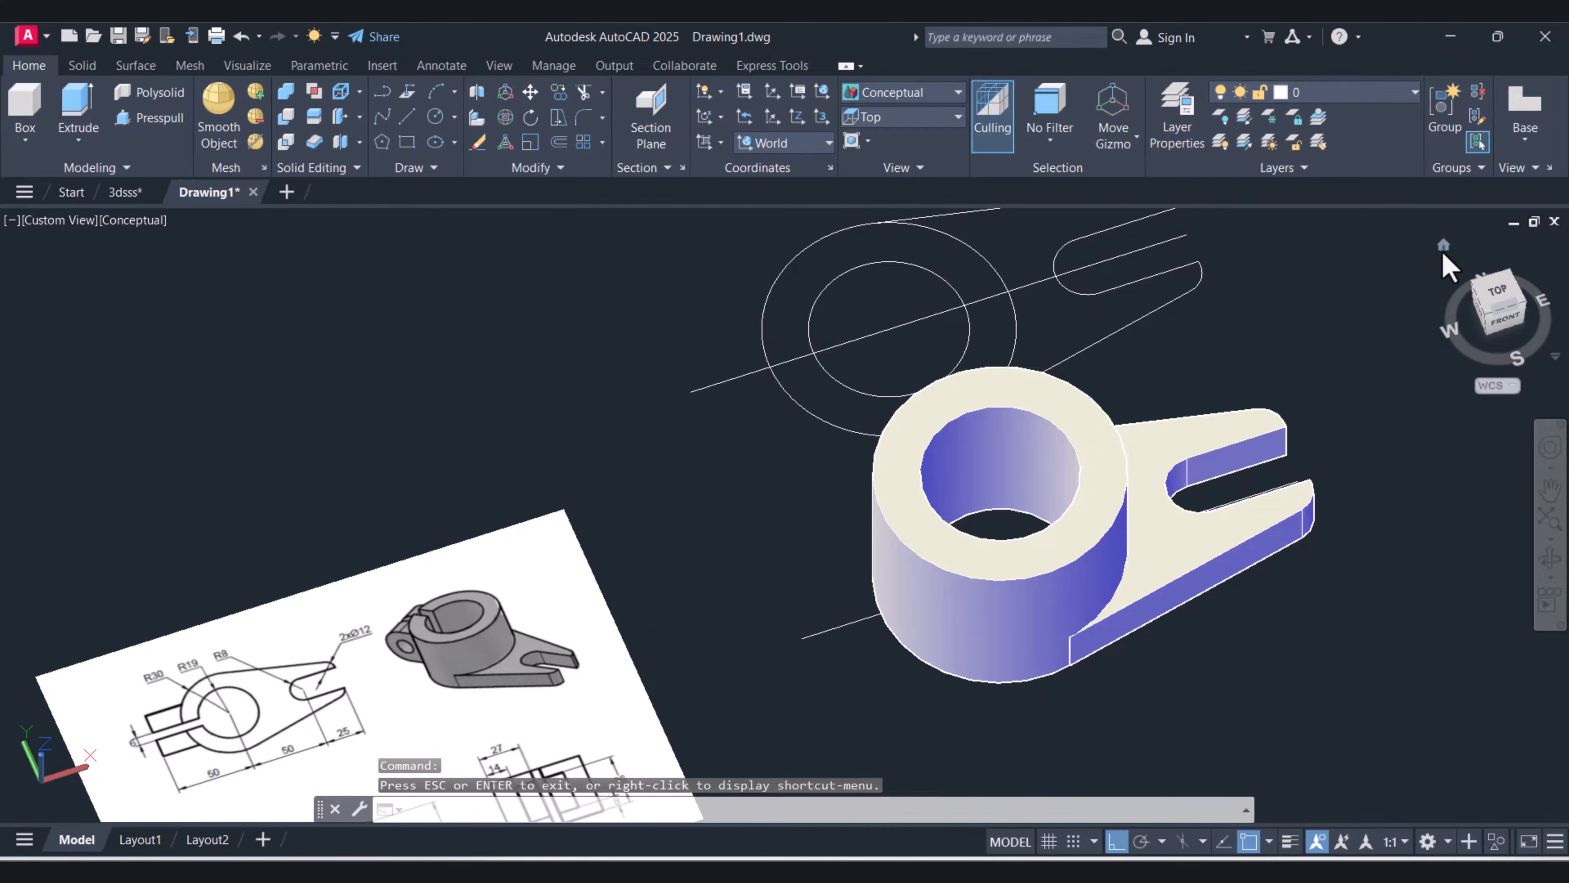
Restore the home isometric view and set the visual style to 2D Wireframe
click(1444, 254)
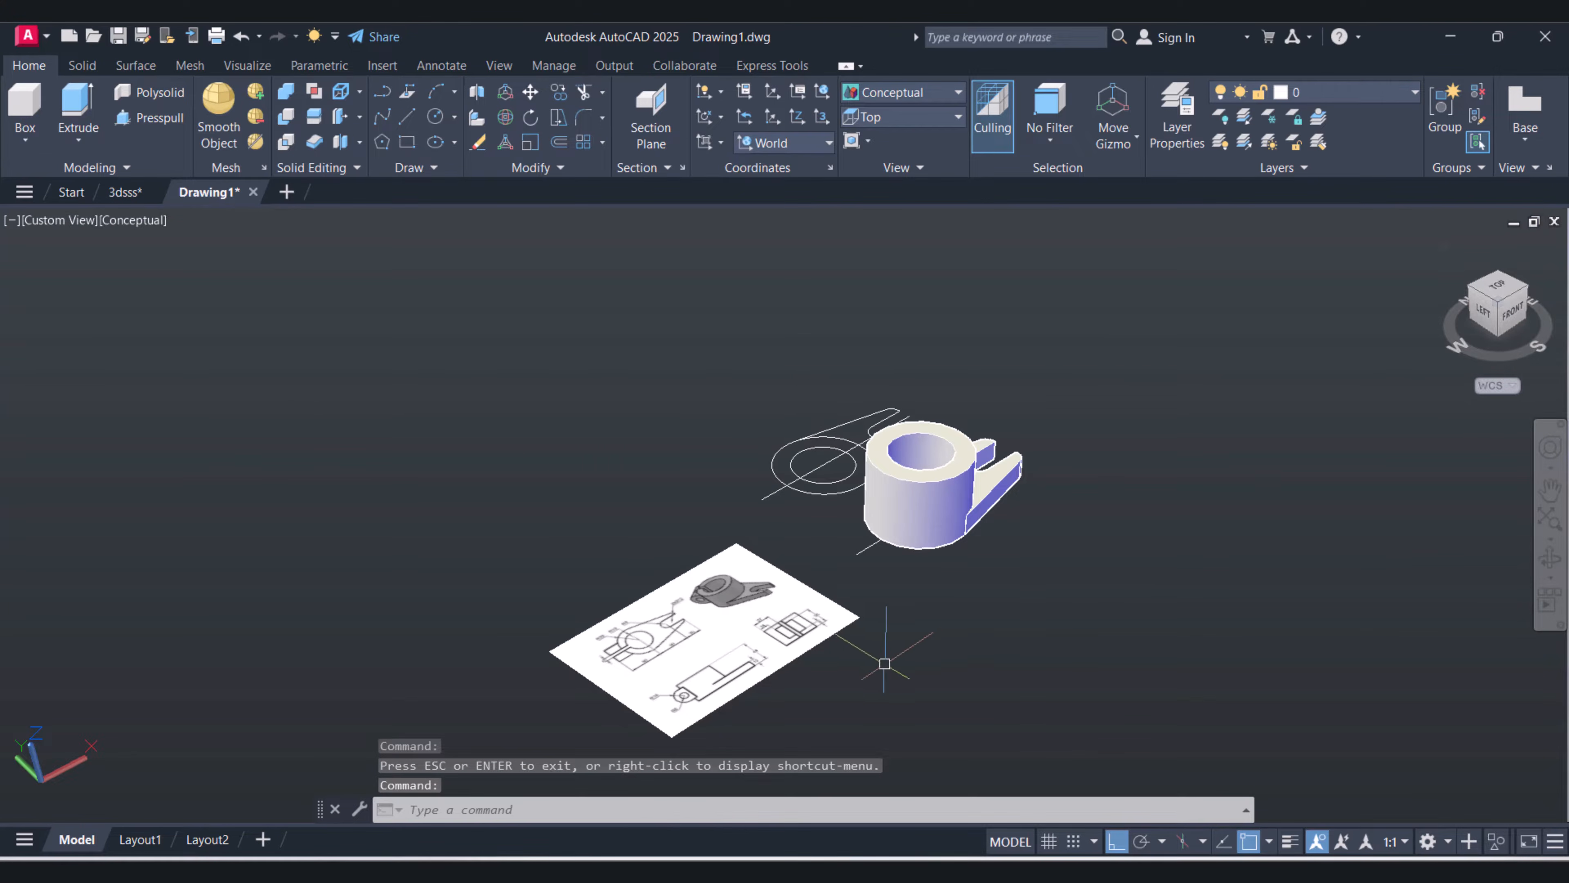
scroll(701, 717, down, 3)
scroll(693, 717, up, 2)
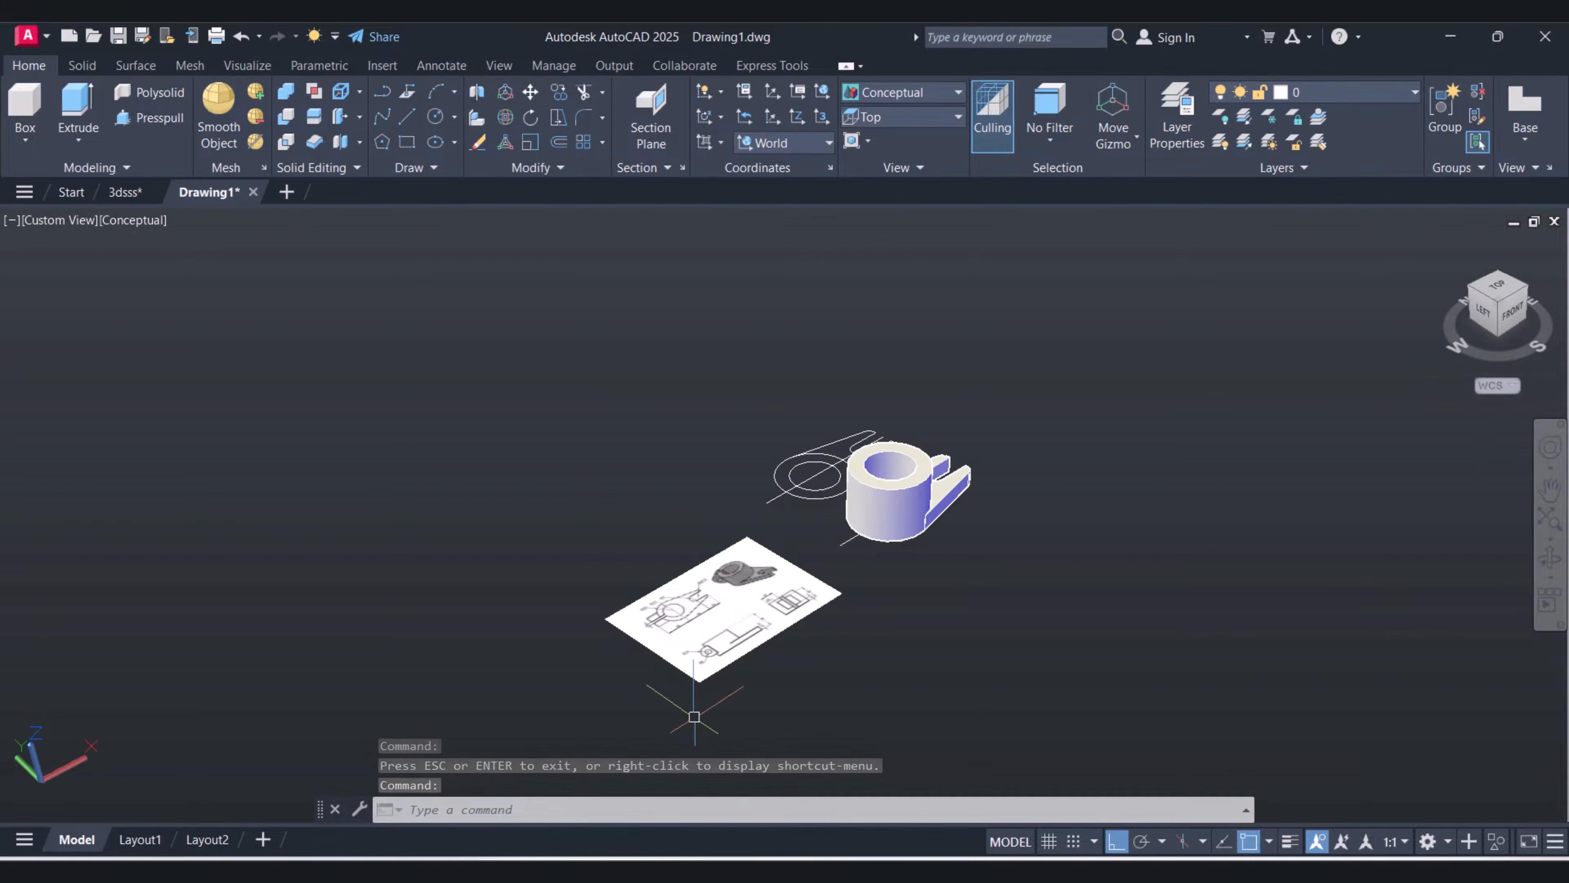
scroll(694, 679, up, 3)
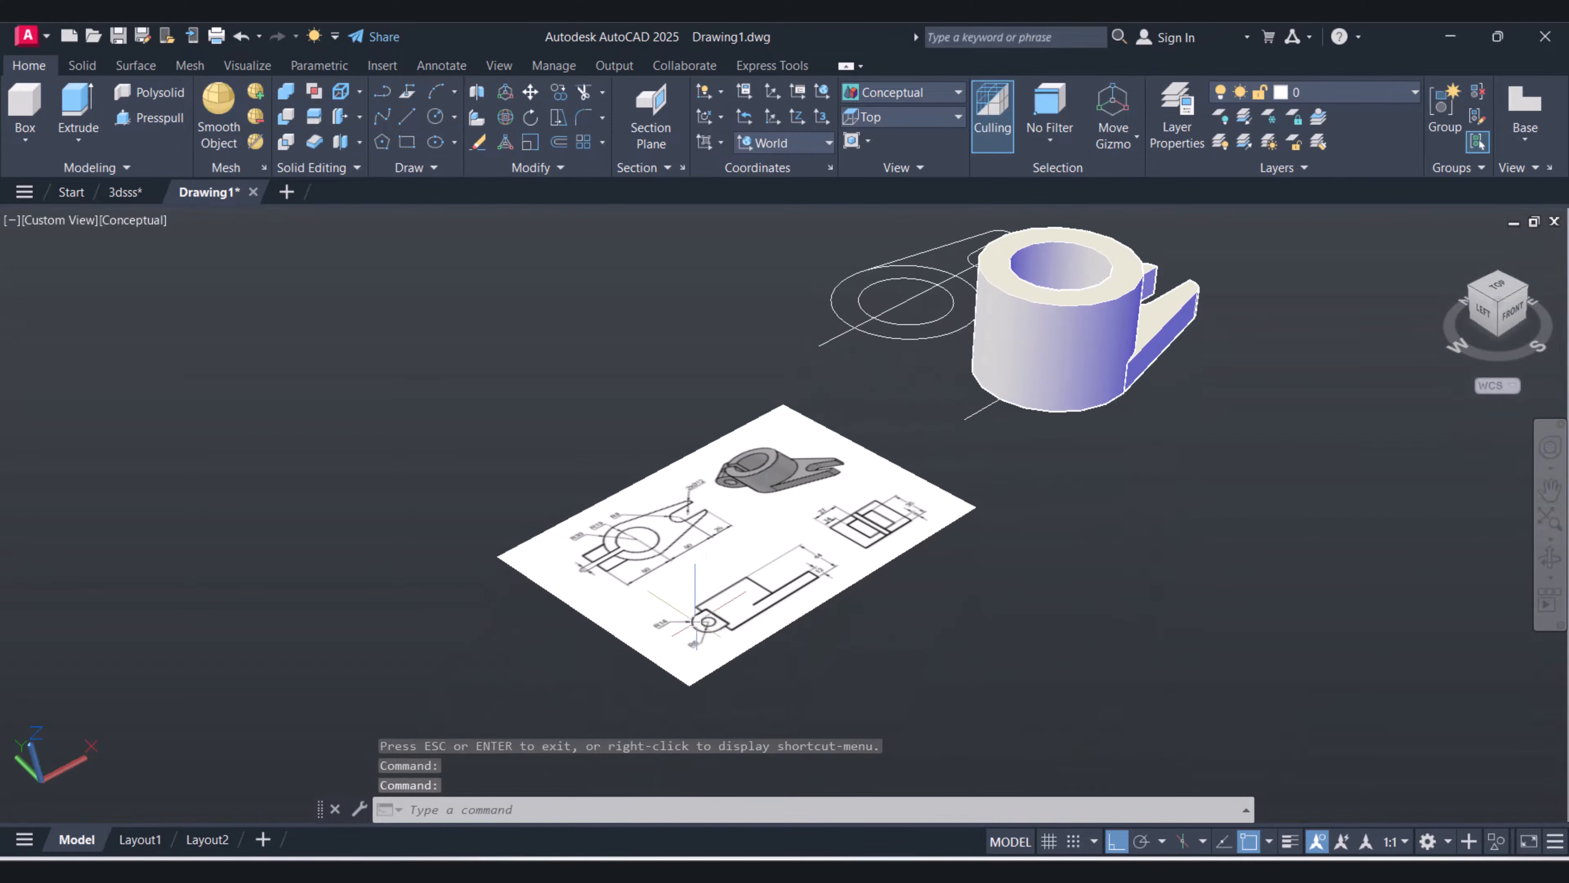
middle_drag(769, 529, 624, 617)
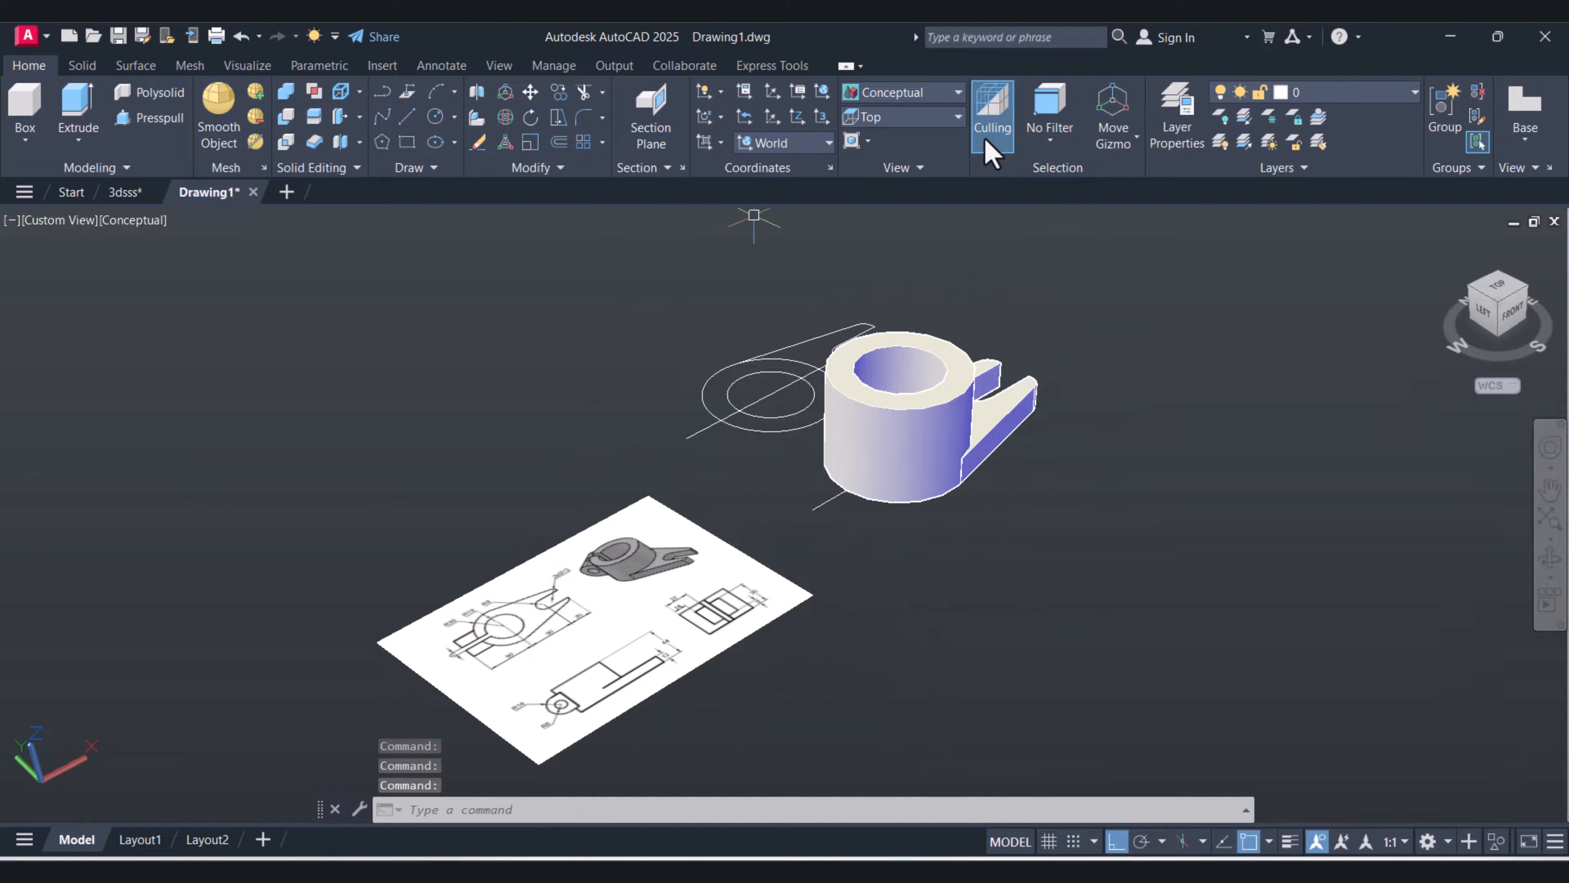
click(893, 93)
click(875, 147)
scroll(828, 551, up, 3)
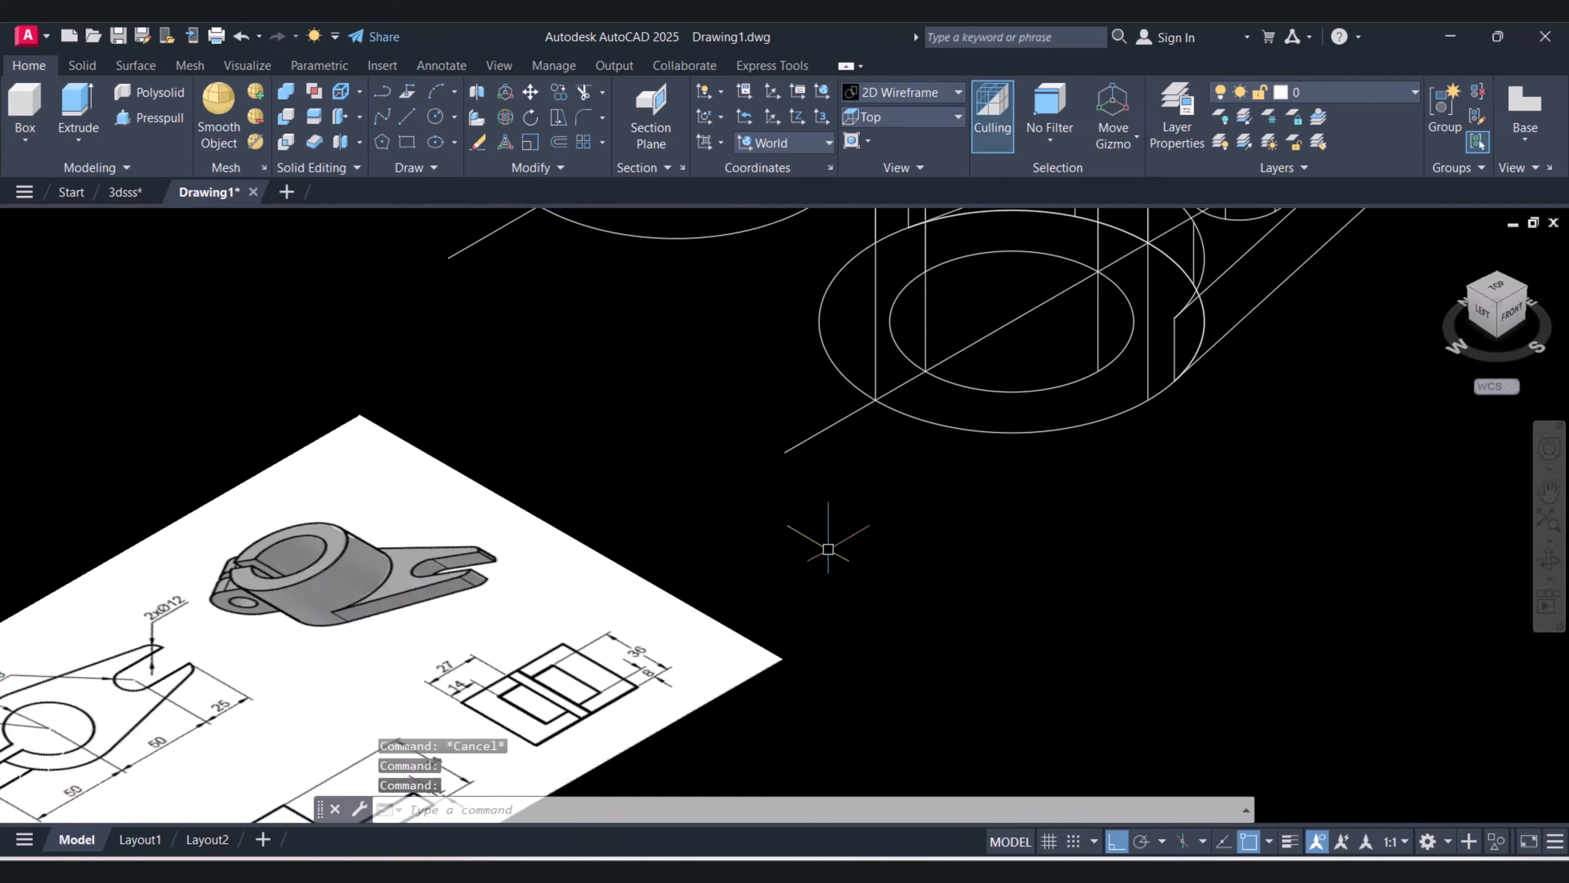
text(l)
key(Return)
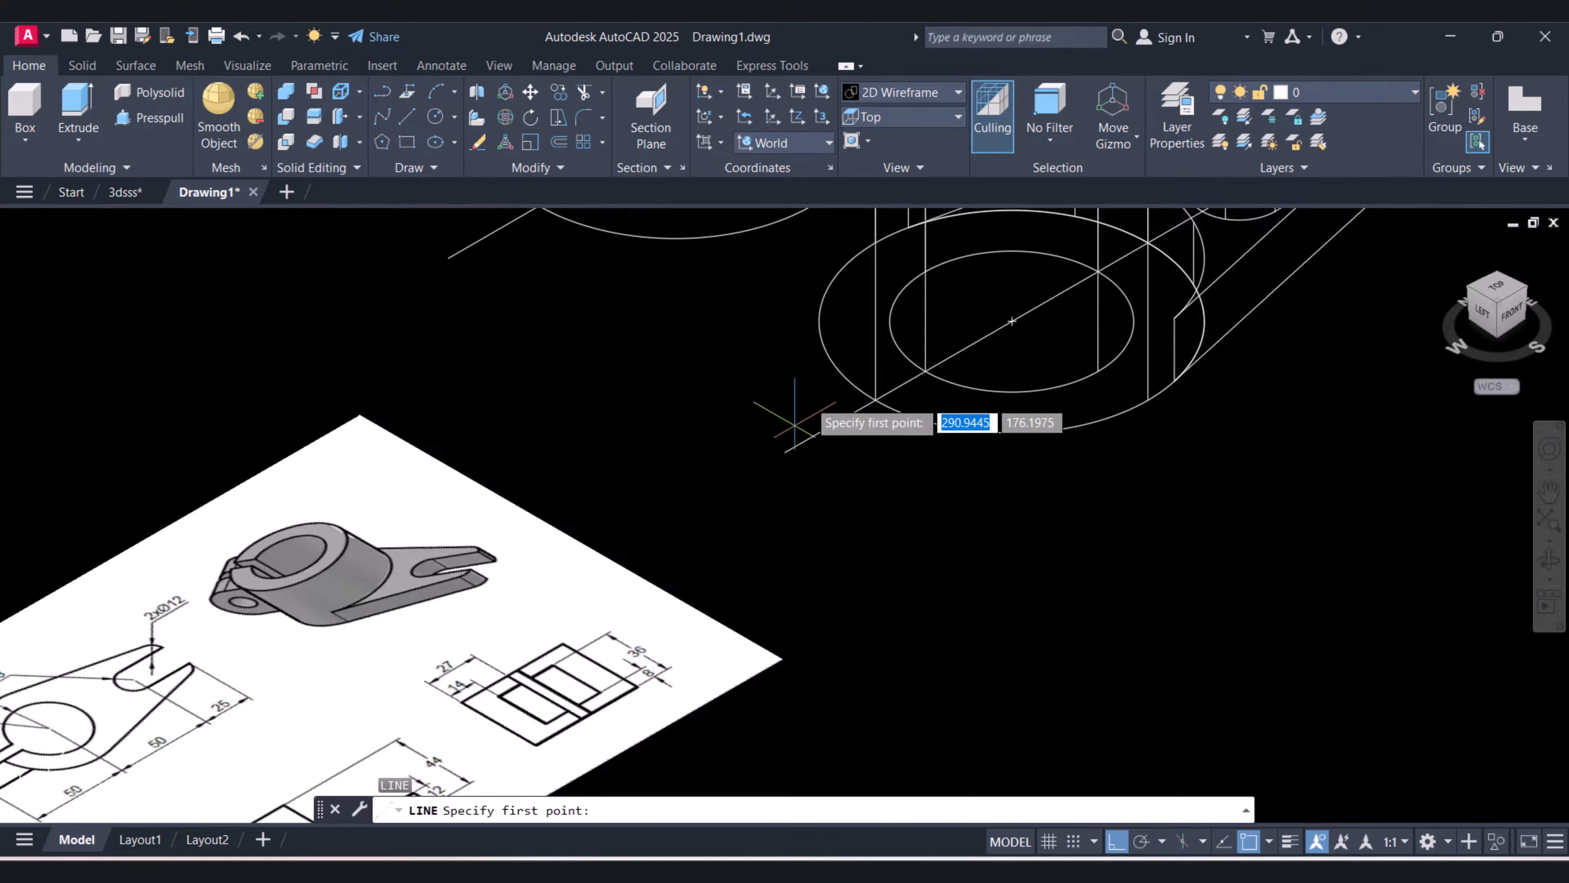
key(Escape)
In the Top view, shorten the model's centreline so its free end meets the outer circle's quadrant opposite the fork
click(1500, 289)
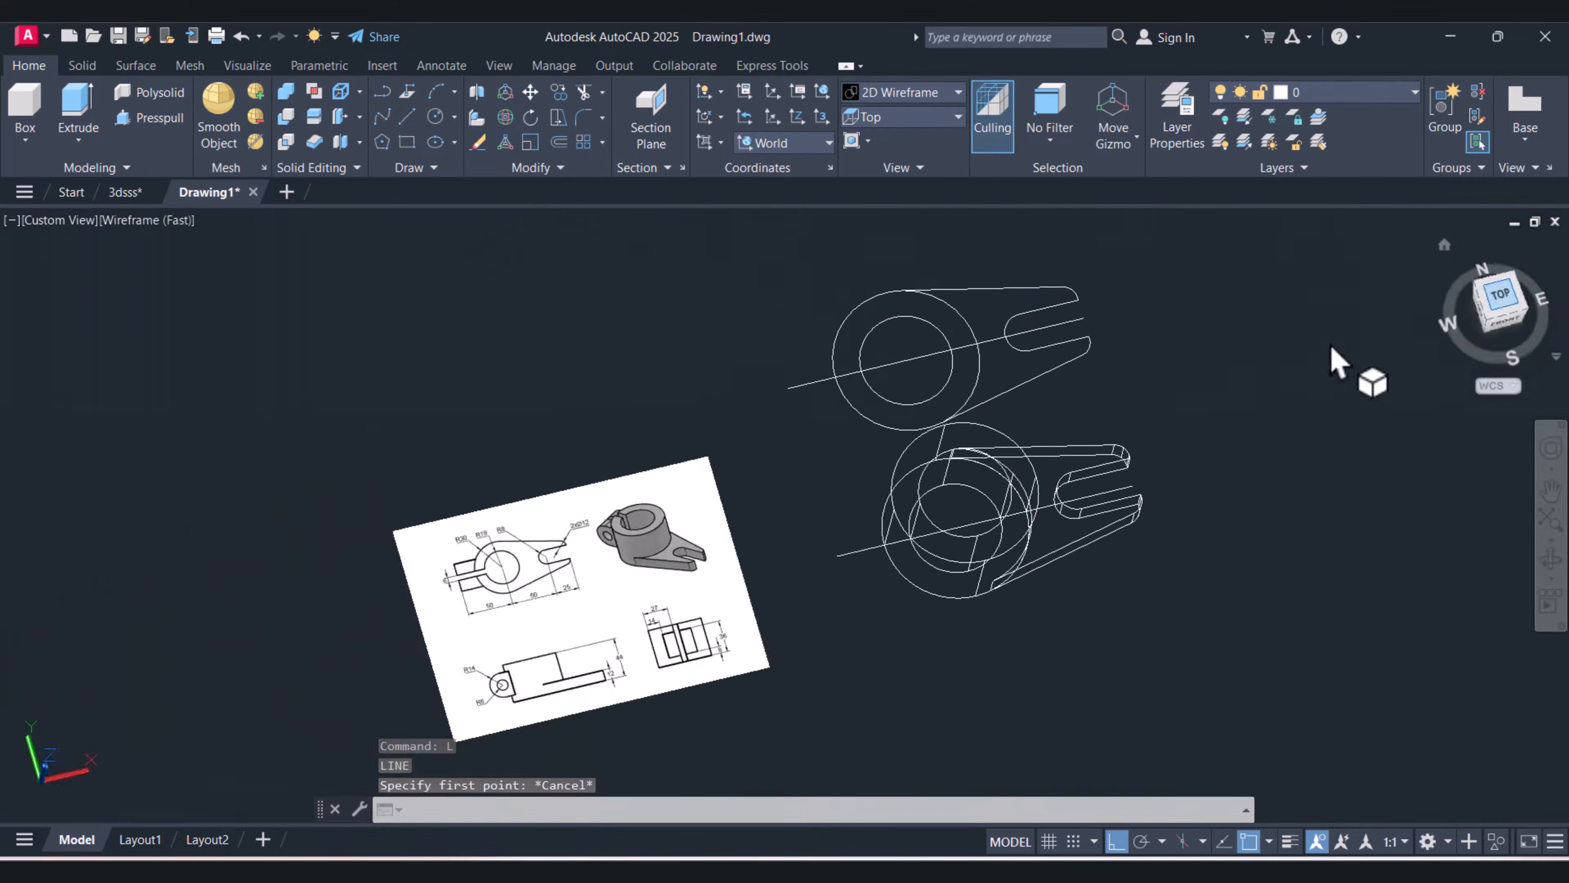
click(817, 594)
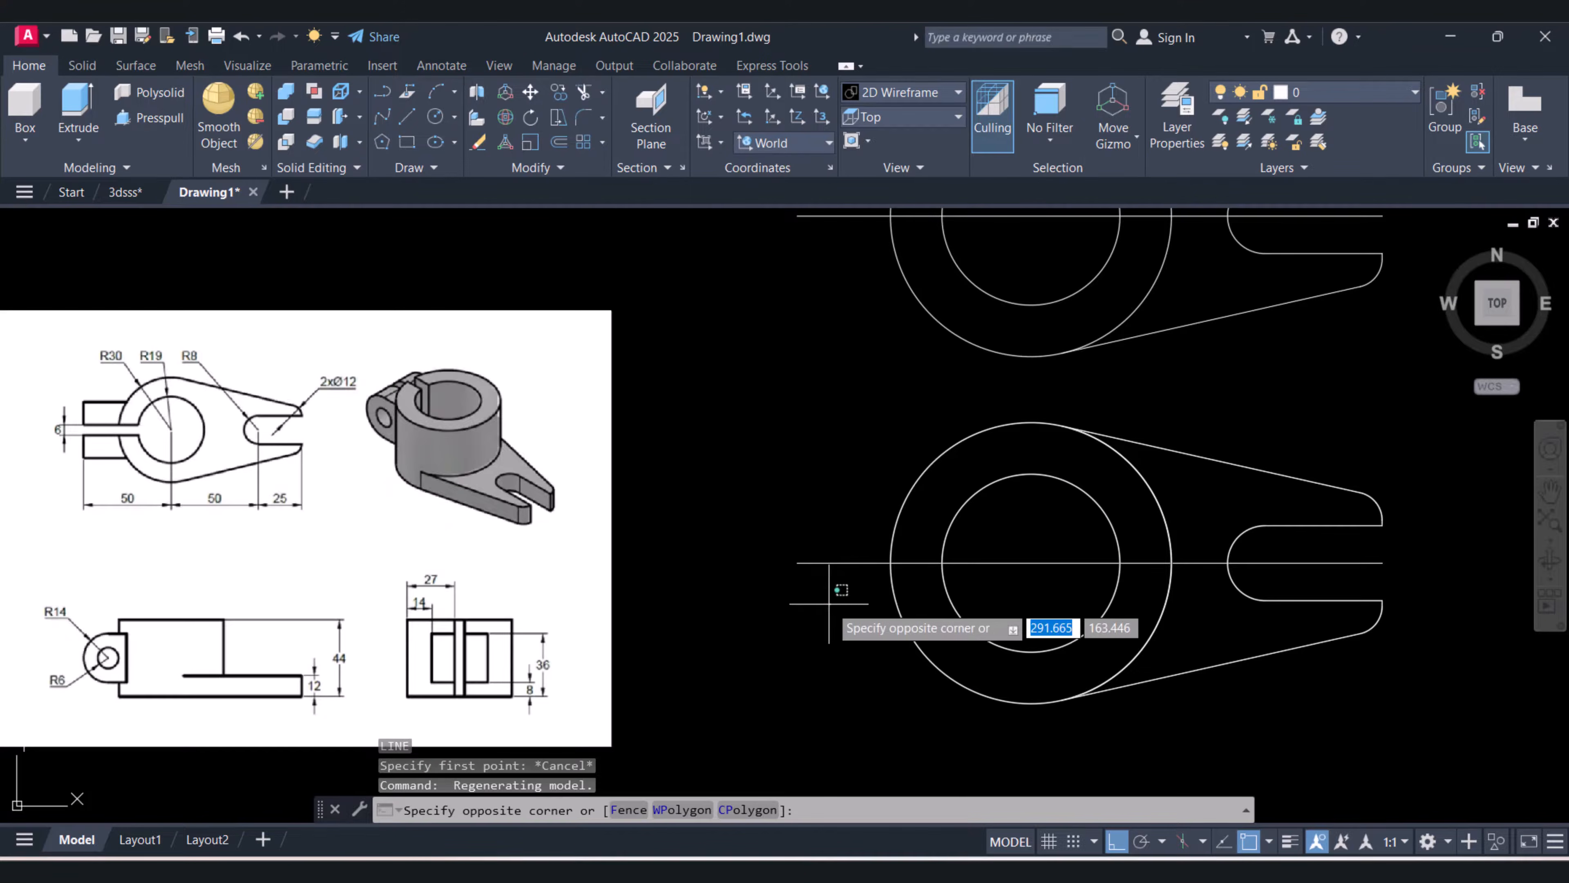
click(764, 536)
click(797, 562)
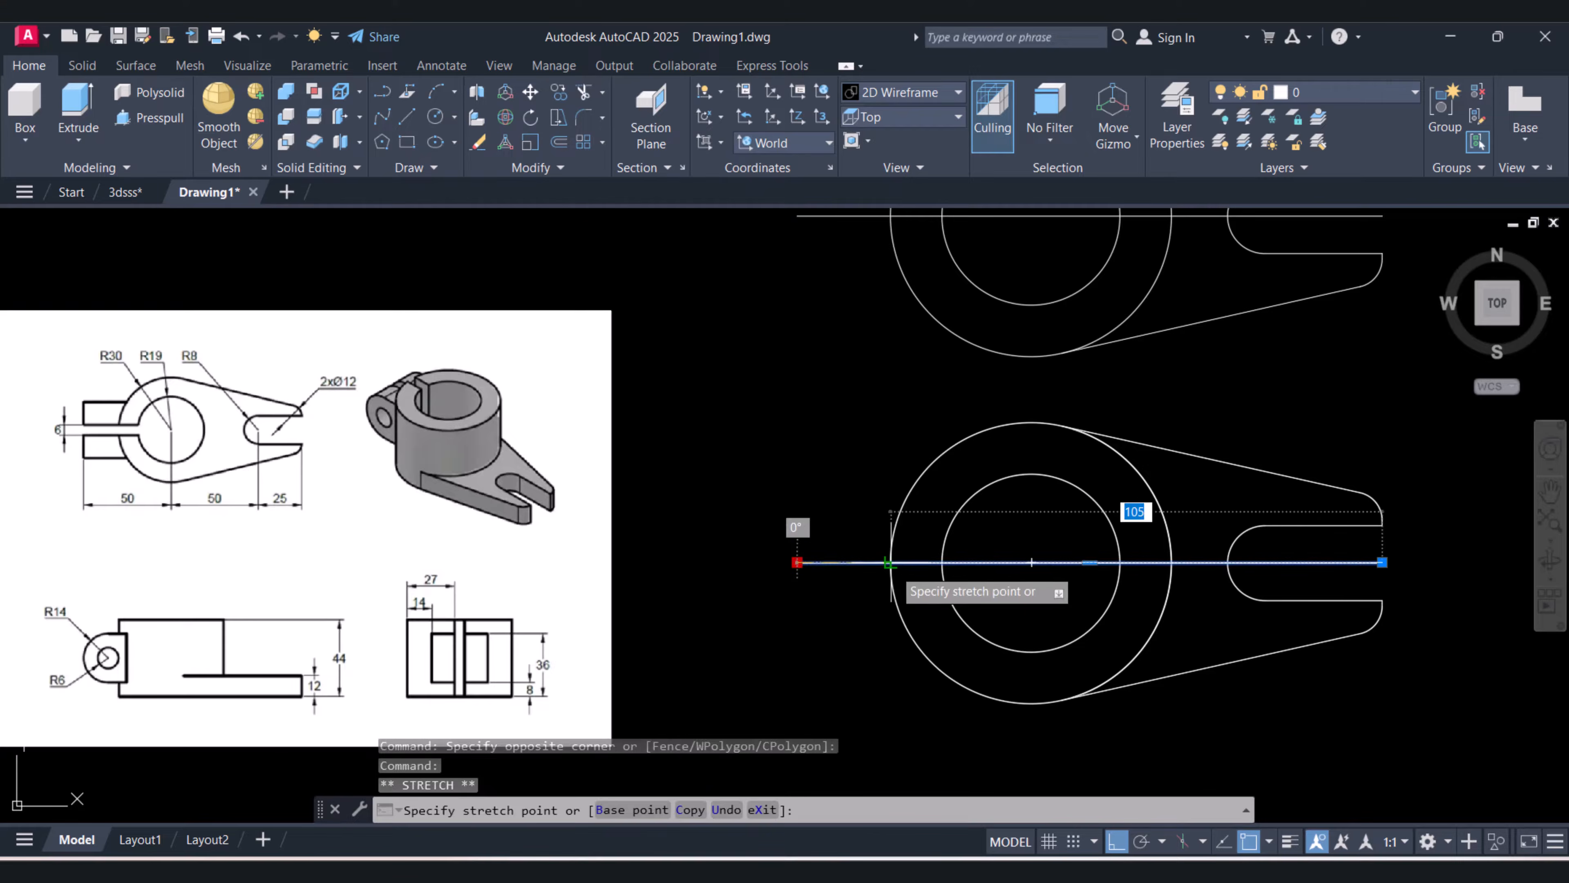
key(Escape)
key(Escape)
key(Escape)
Draw a line about 50 mm long from the centre of the circles straight down, perpendicular to the centreline
key(l)
key(Return)
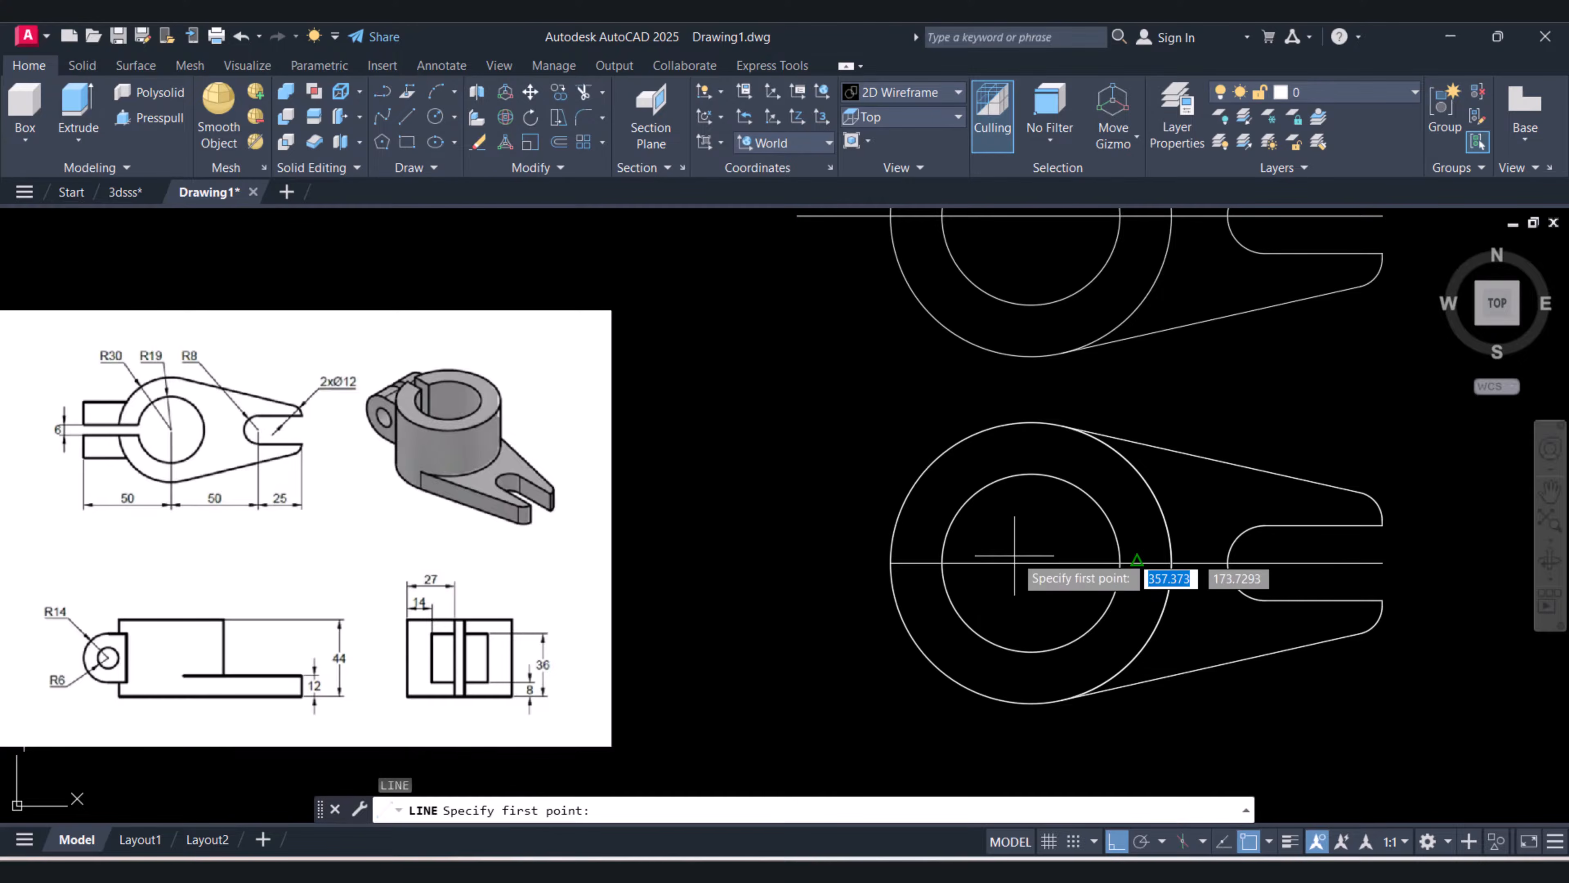
click(1028, 563)
middle_drag(1027, 631, 1022, 507)
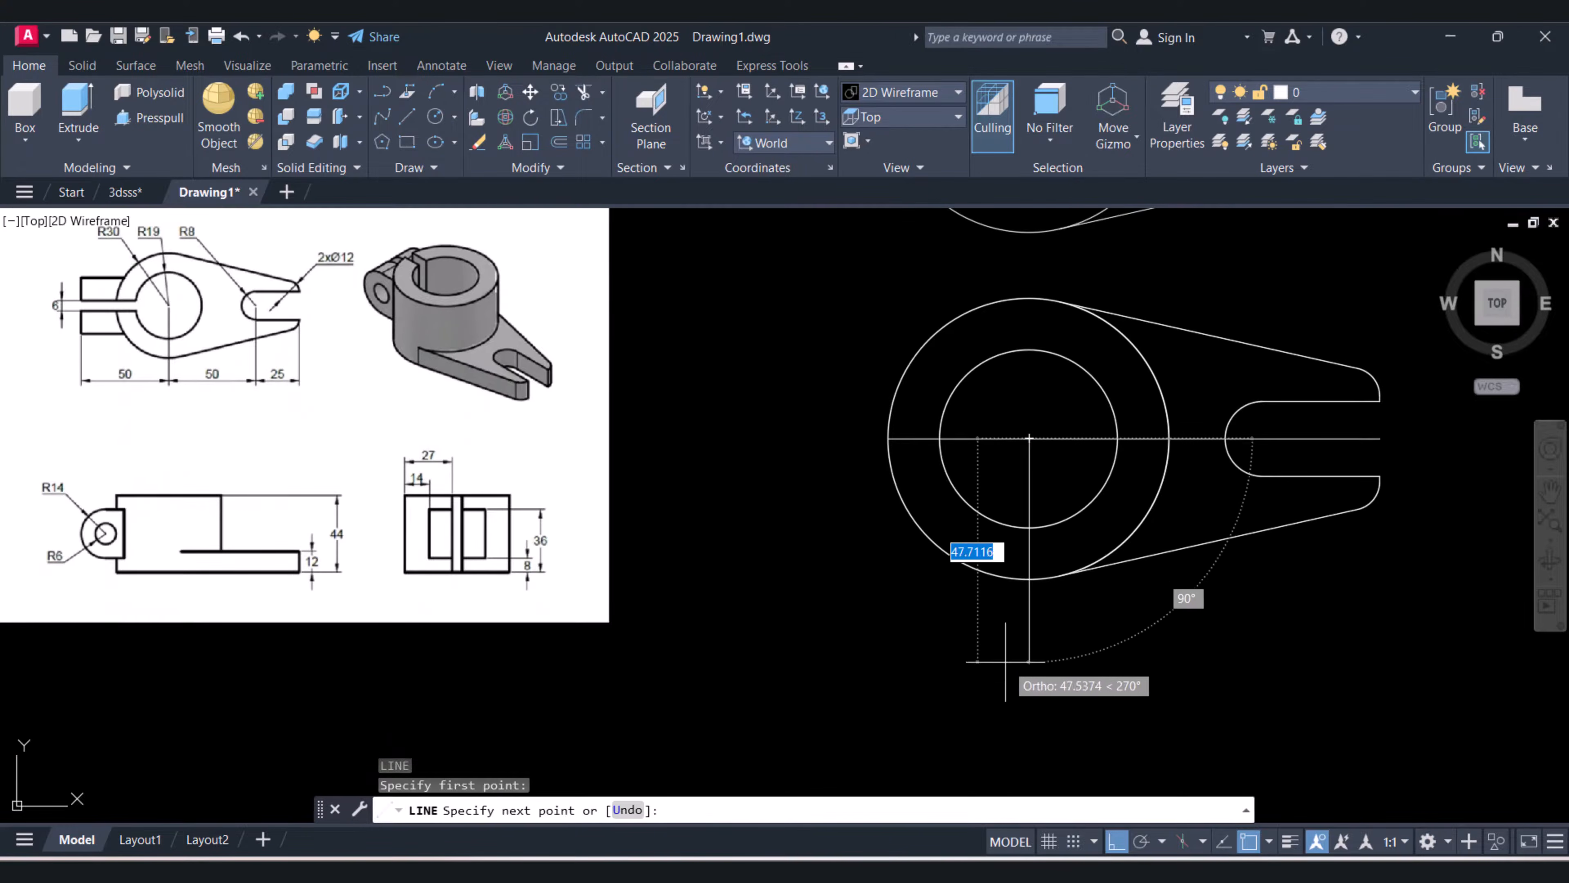
click(1005, 673)
key(Escape)
key(Escape)
key(Escape)
key(o)
key(Return)
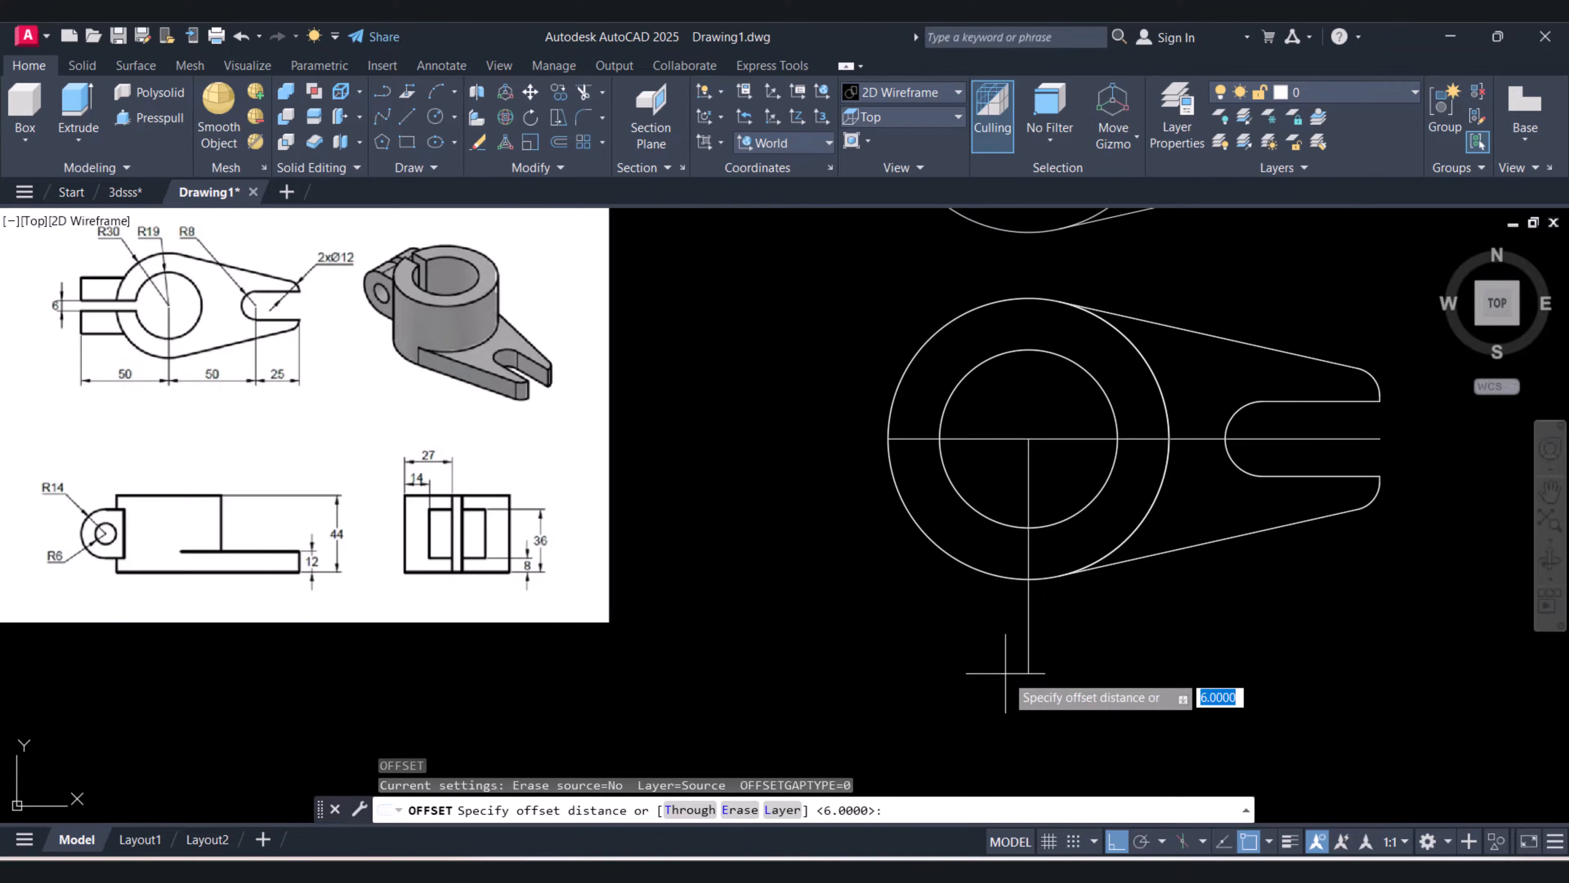
key(Return)
key(Escape)
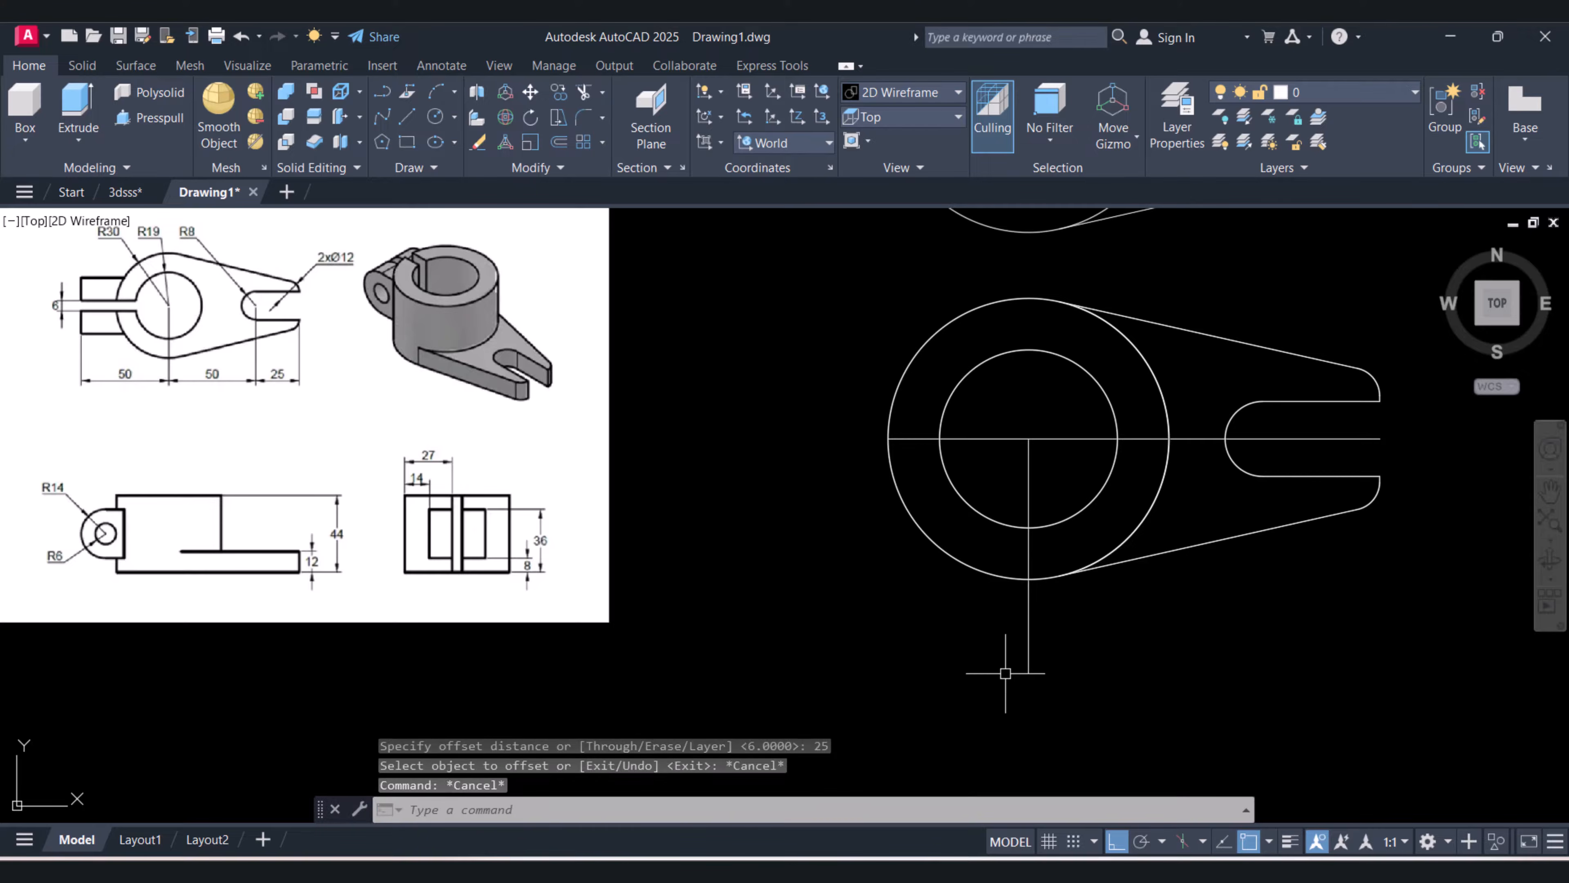
Offset the perpendicular line 50 mm to the side away from the fork, and return to the home isometric view
key(Return)
text(50)
key(Return)
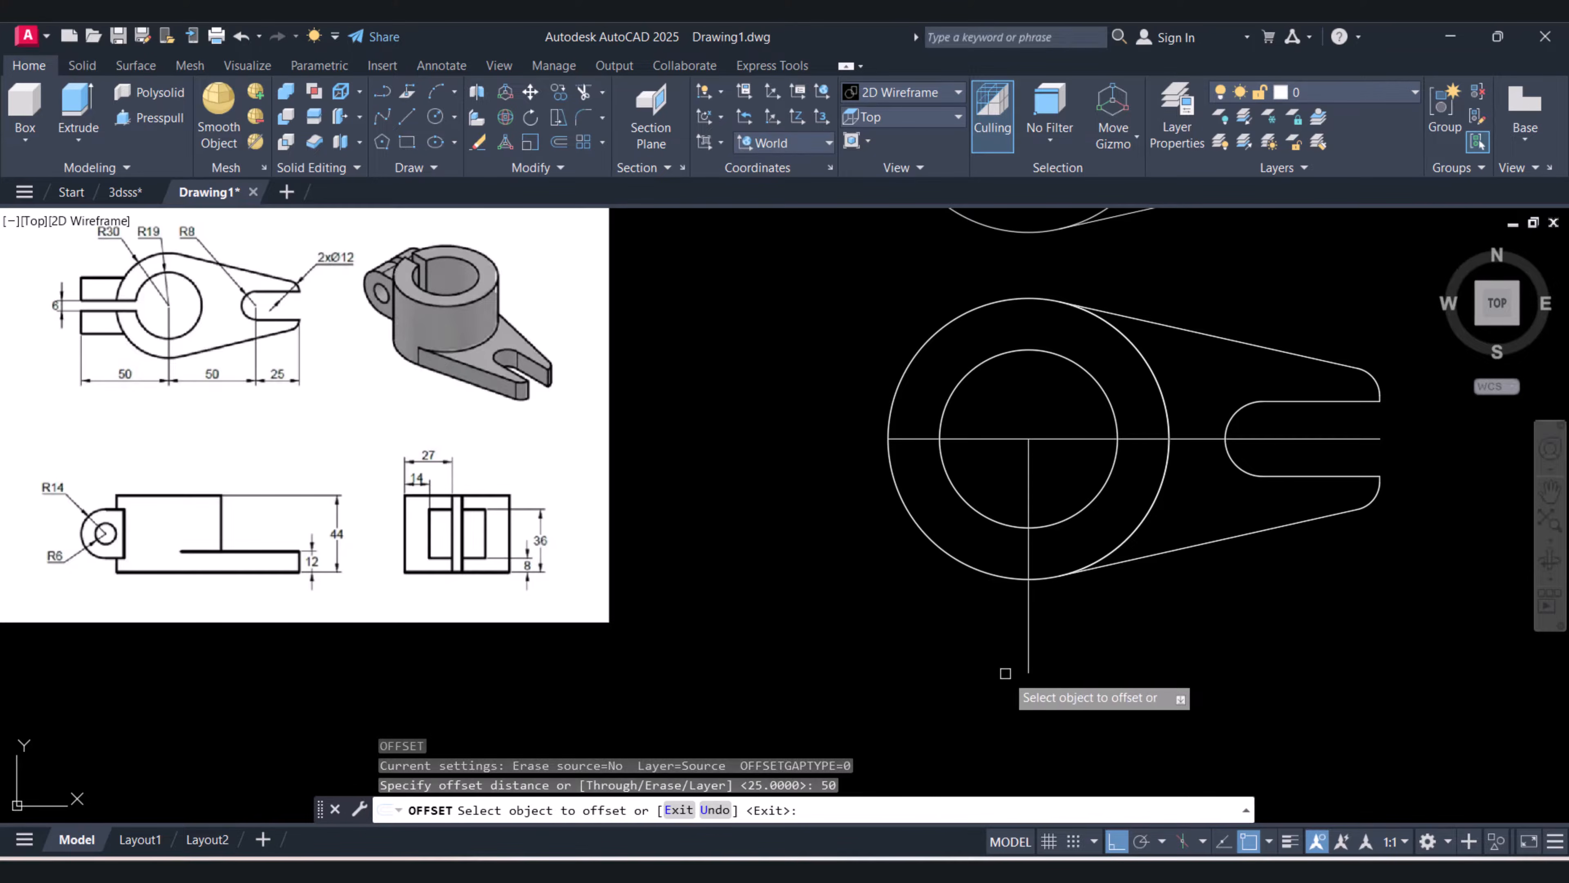
click(1028, 550)
click(881, 555)
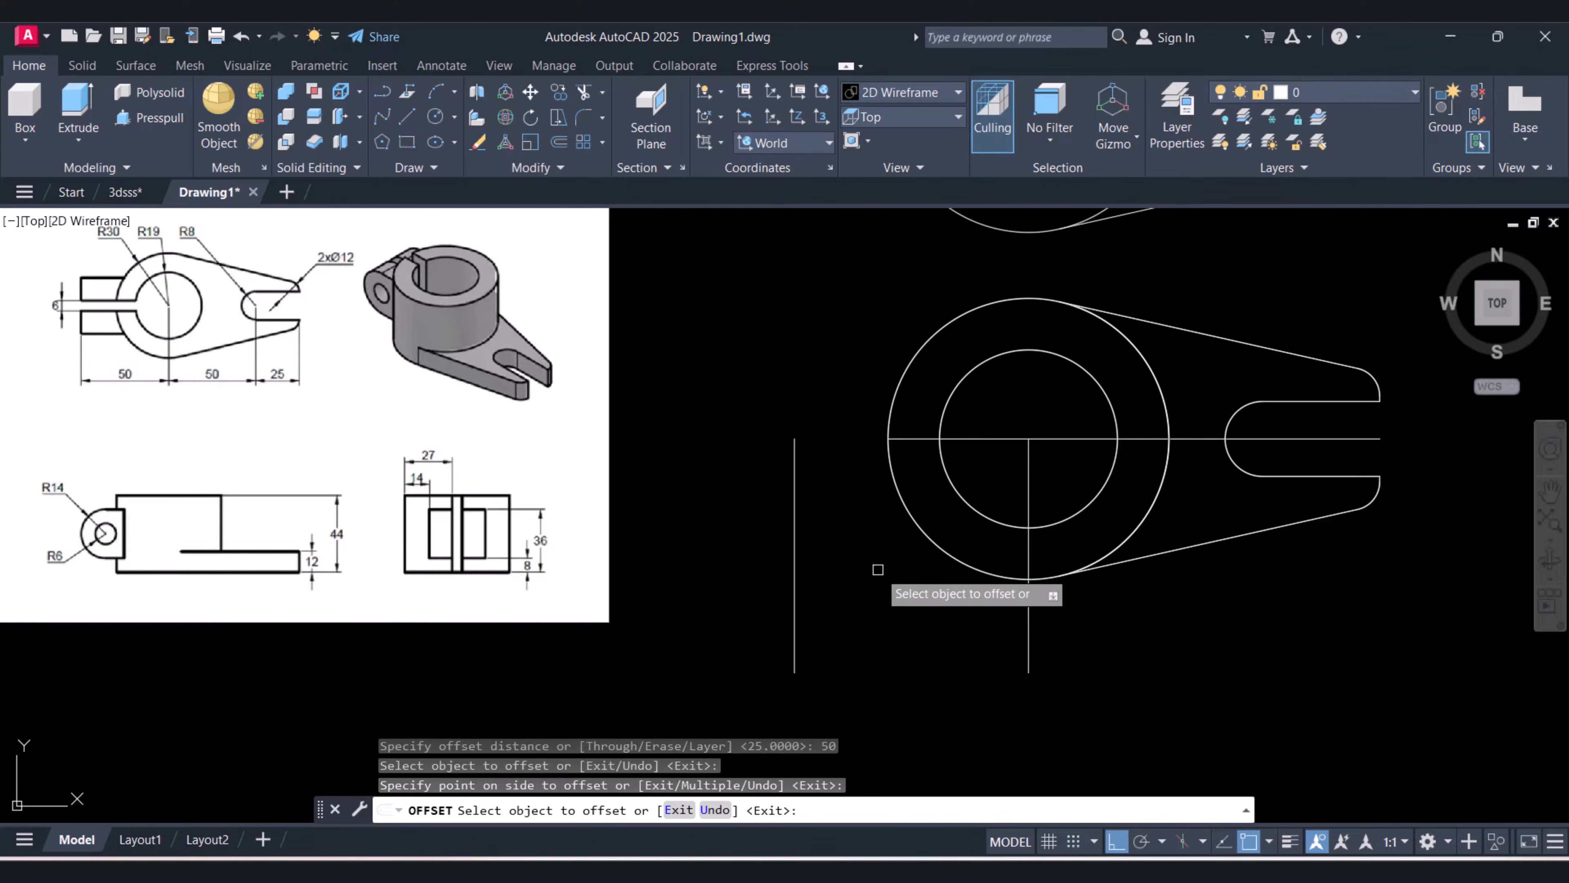
scroll(878, 570, down, 2)
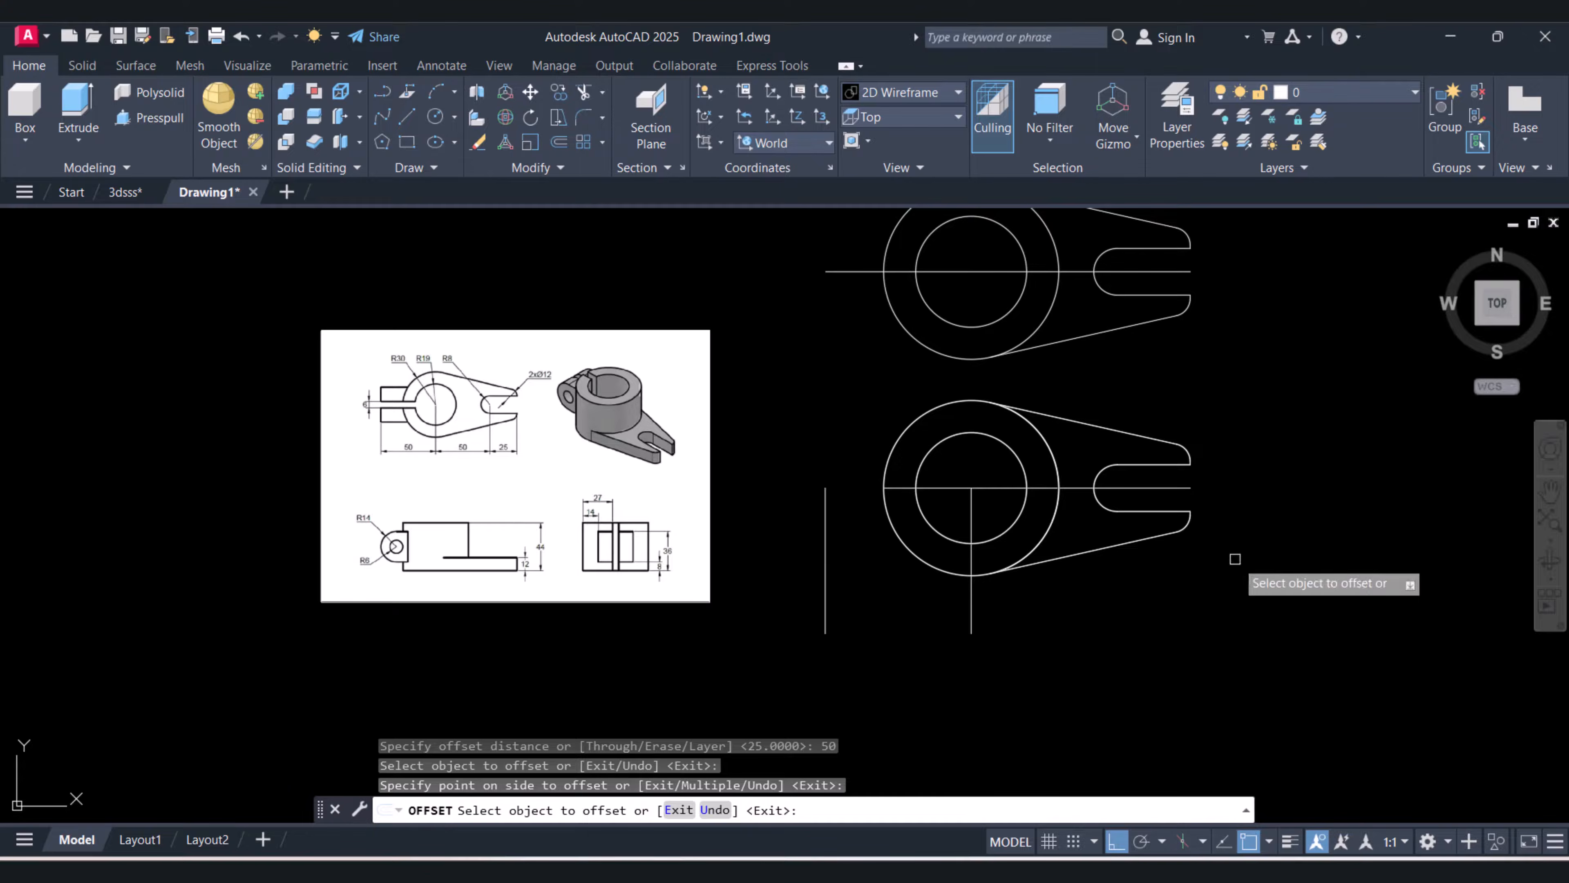
scroll(847, 518, up, 2)
key(Escape)
key(Escape)
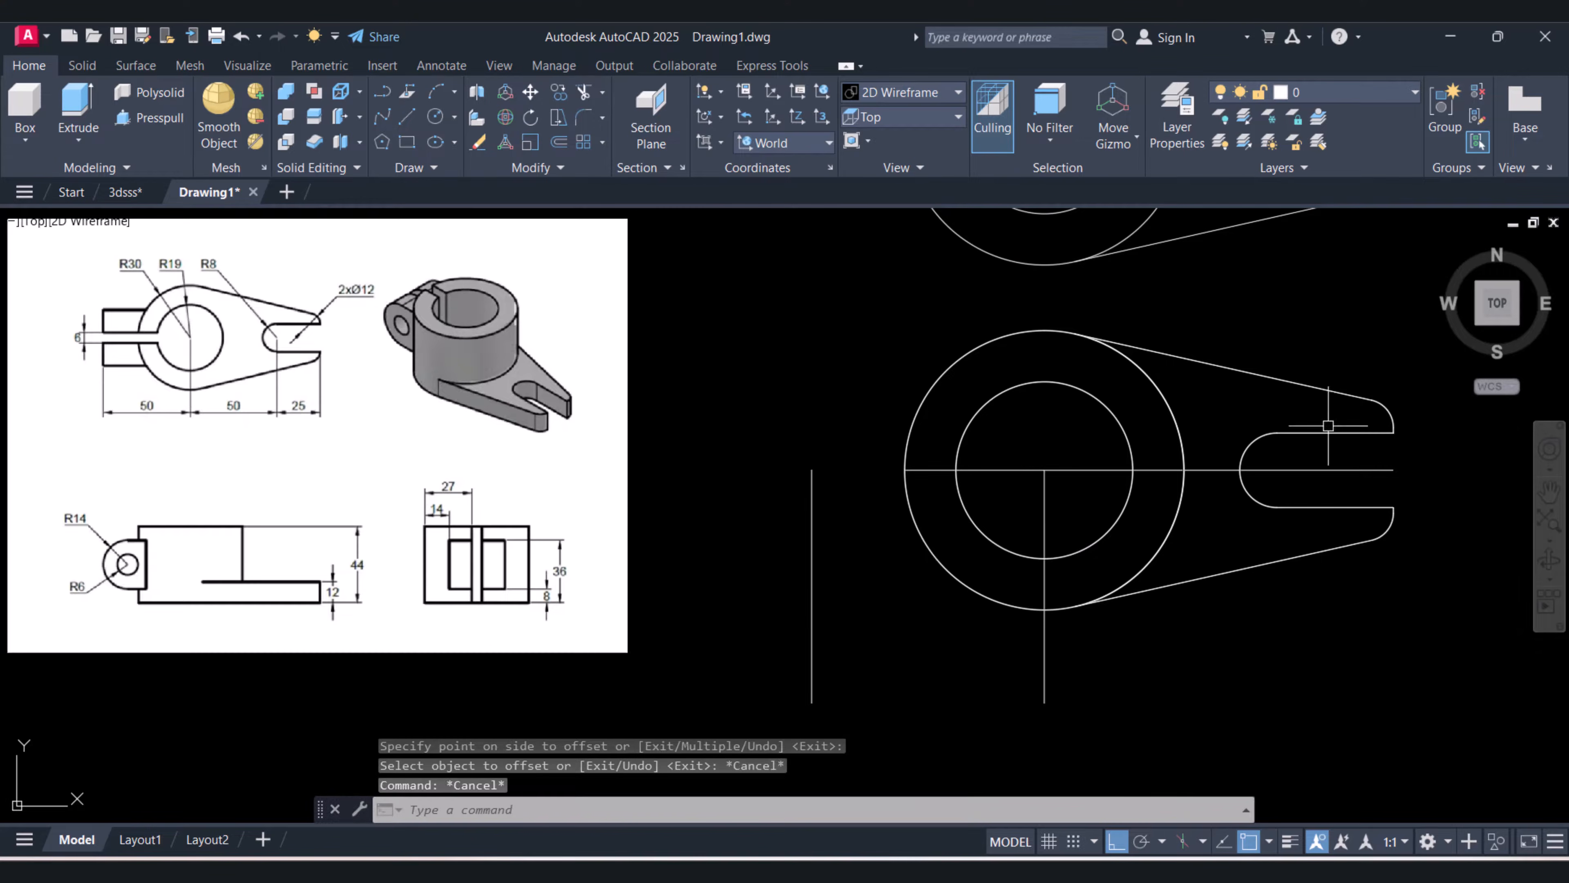
click(1443, 246)
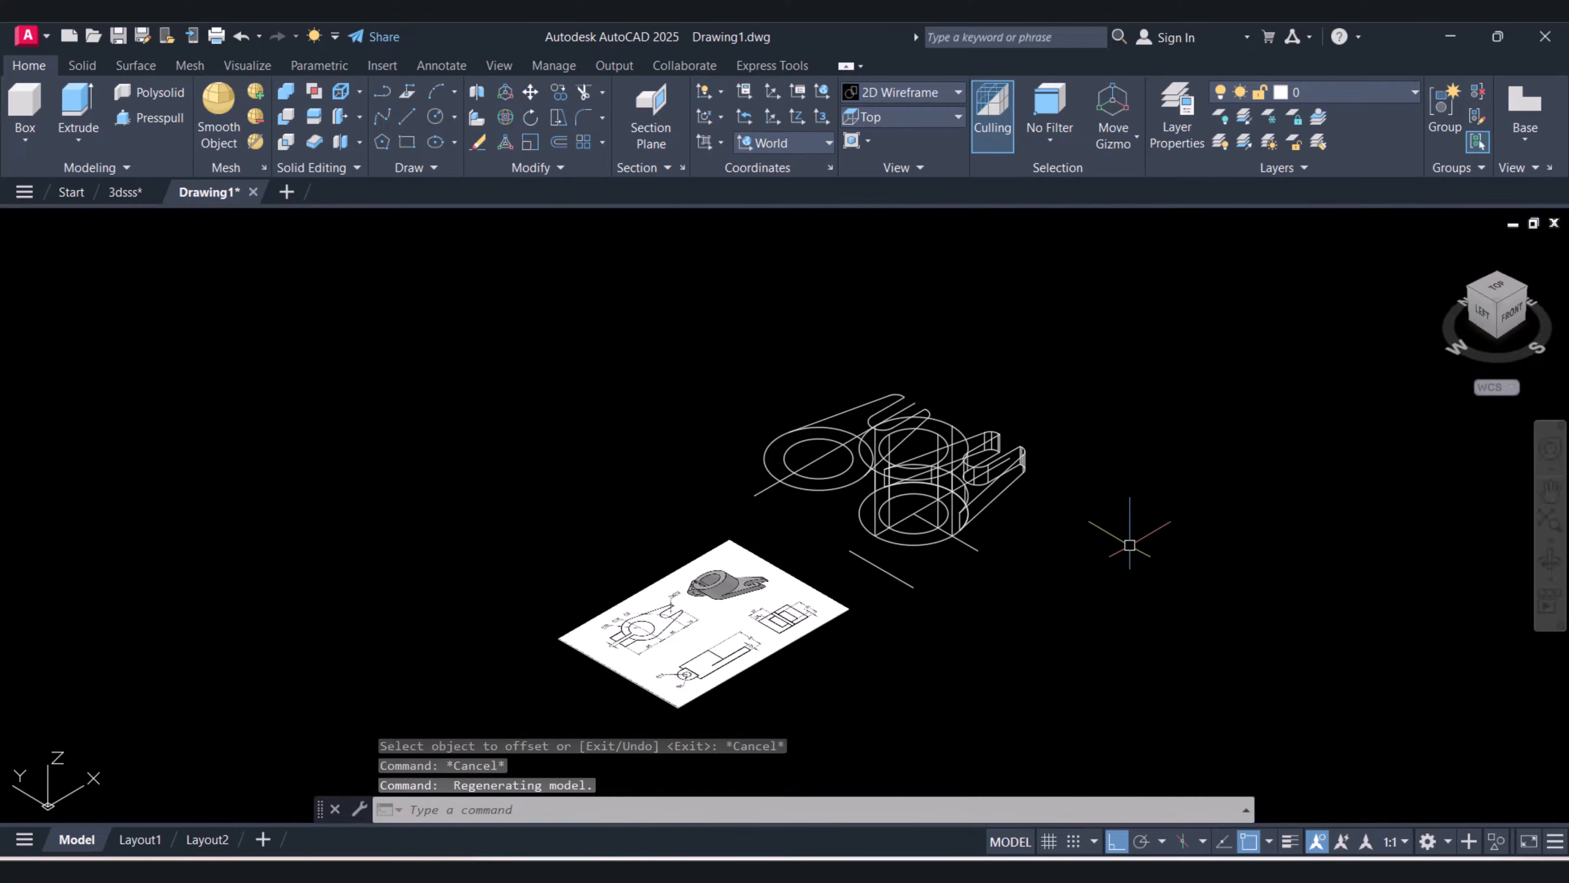
scroll(880, 562, up, 6)
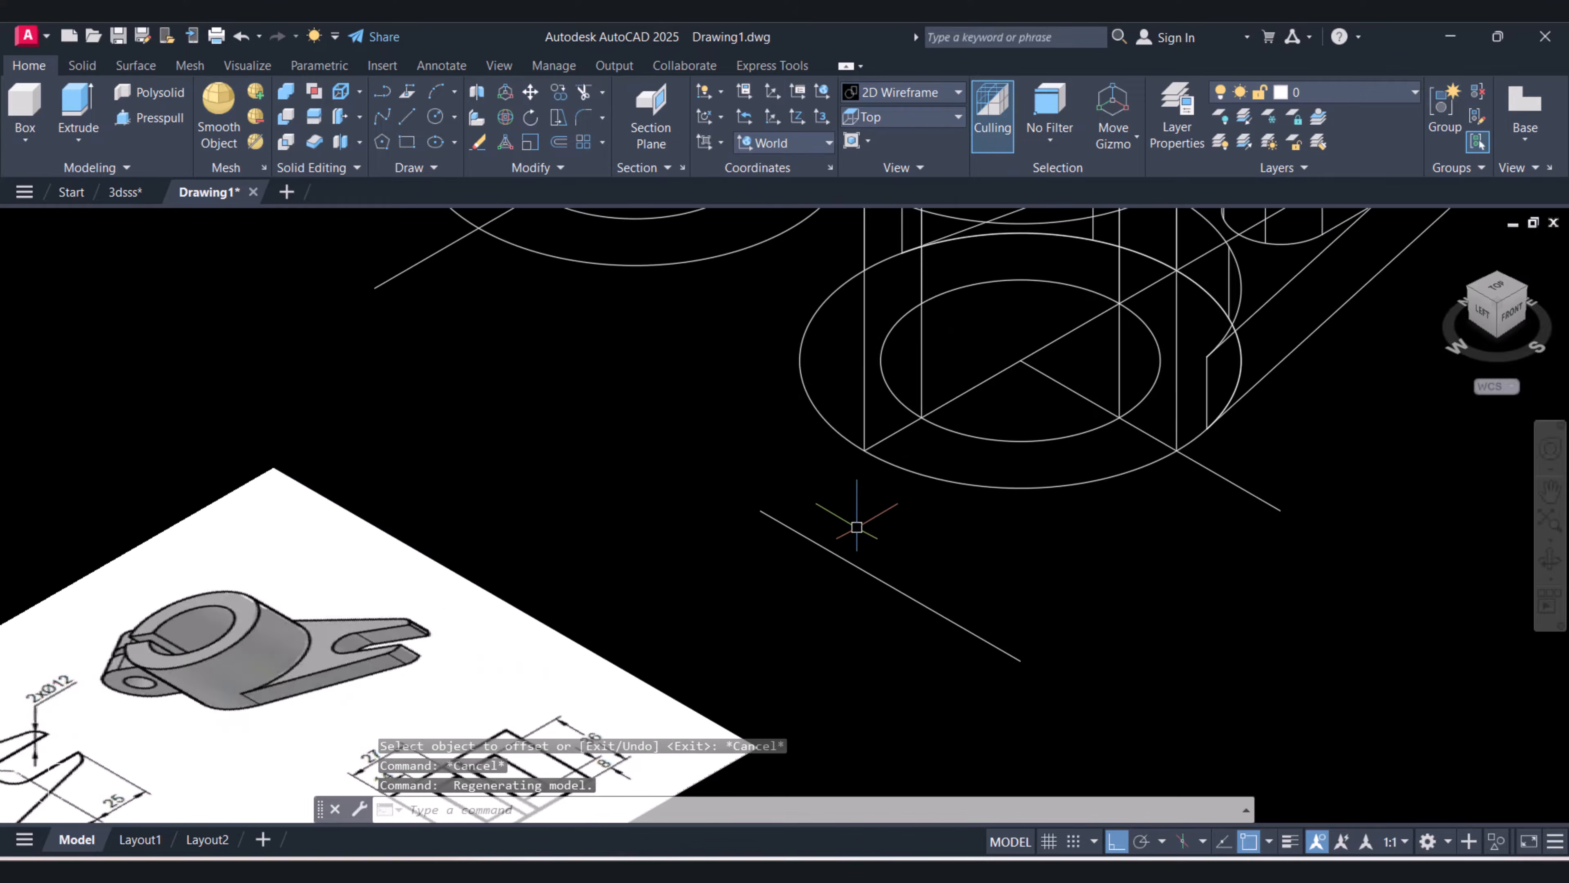
Draw a line from the outer circle's quadrant opposite the fork to the offset line's end, continuing 28 mm vertically upward
key(Return)
click(866, 450)
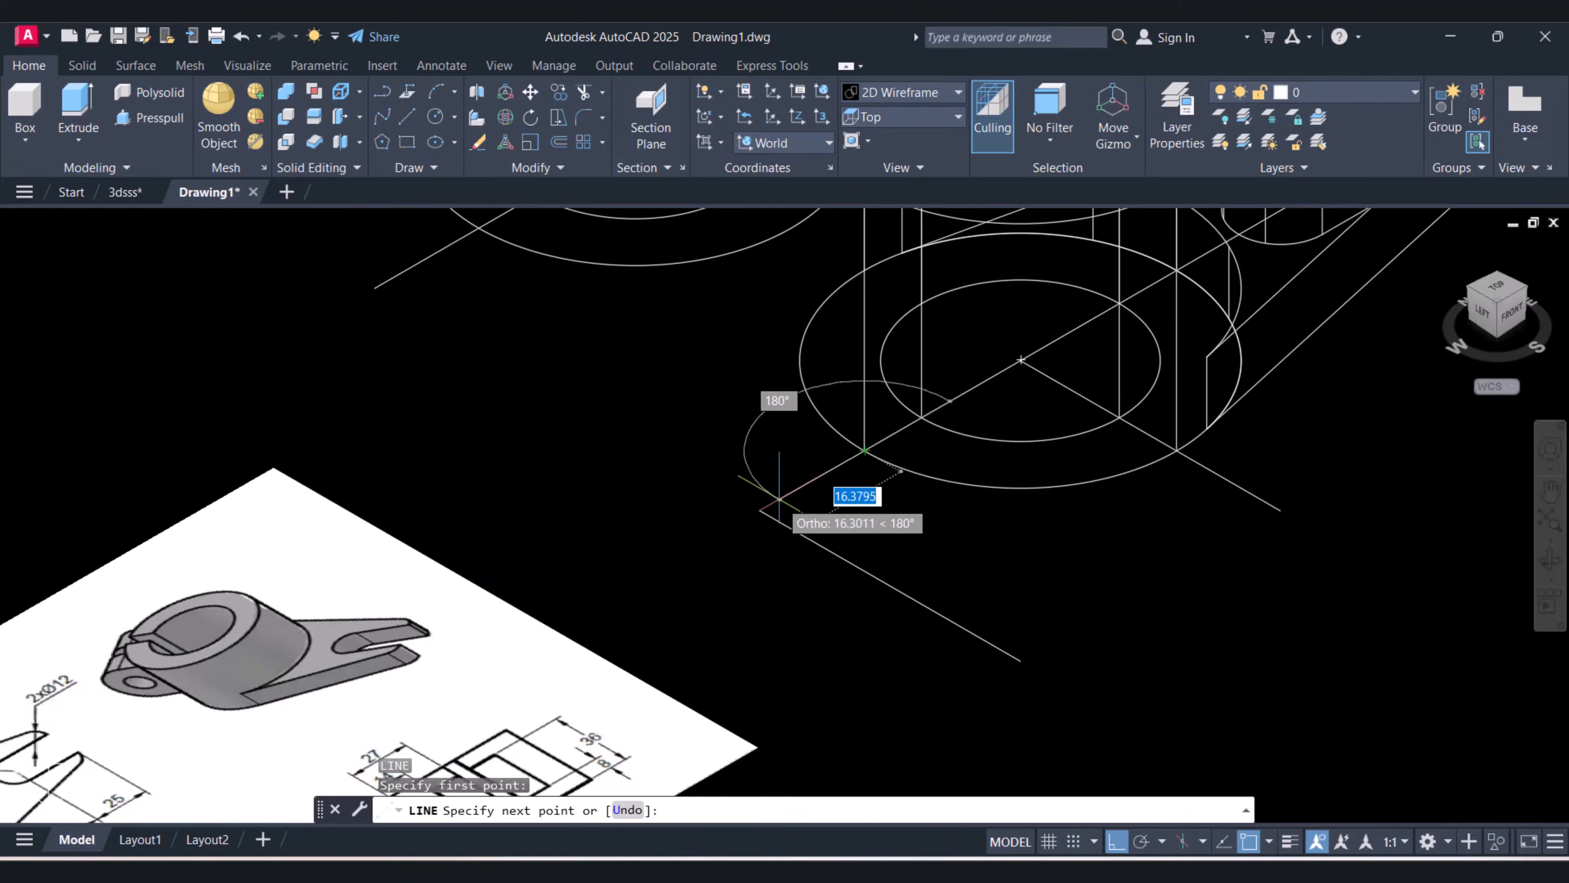
click(761, 510)
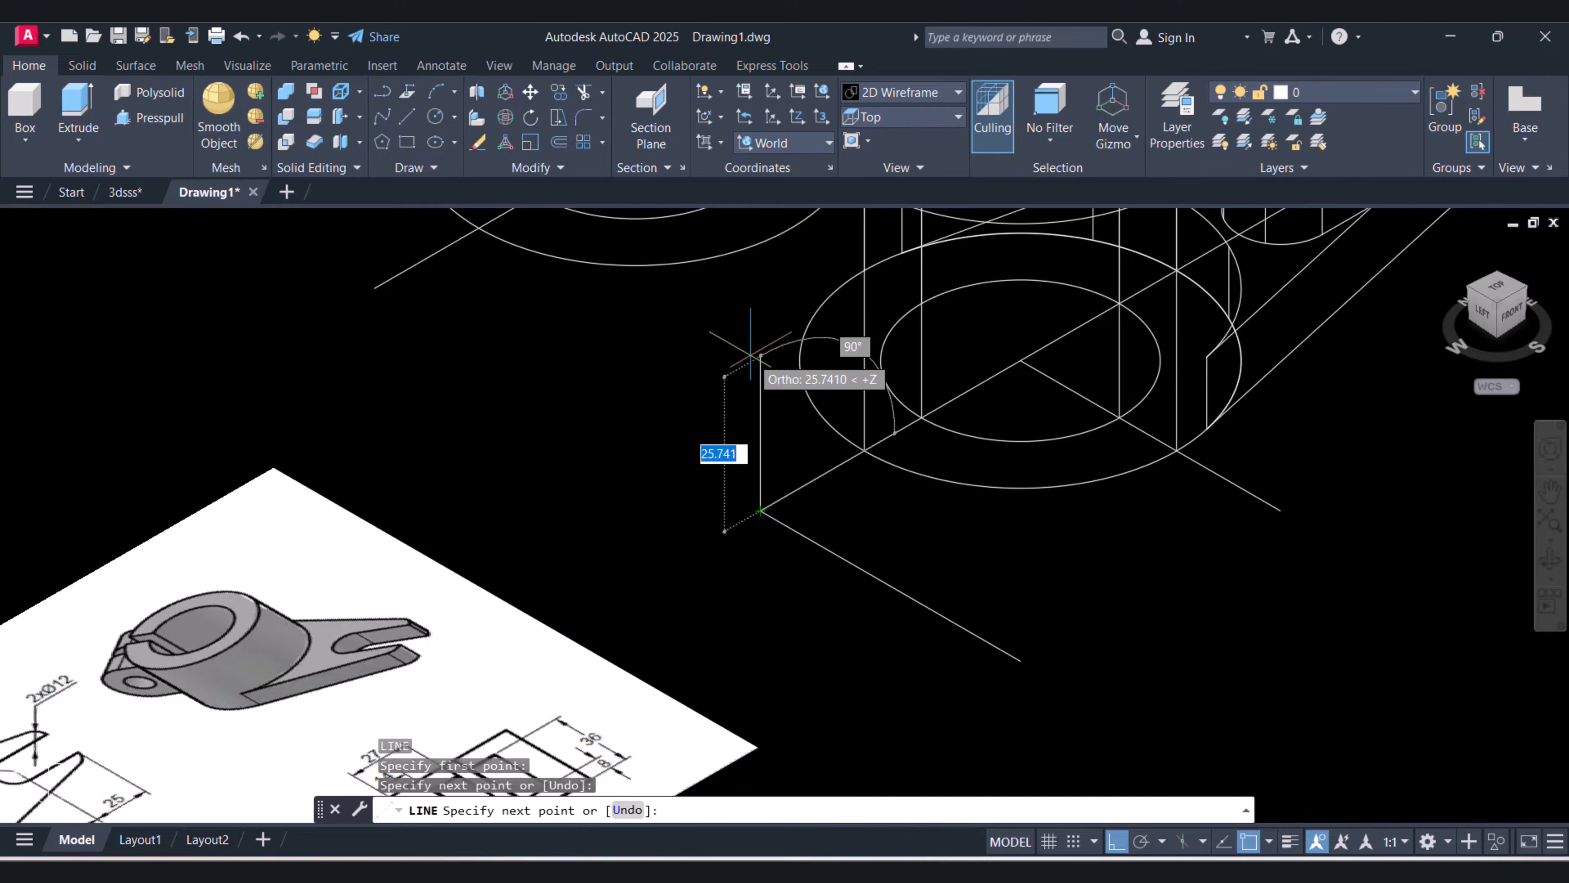
text(28)
key(Return)
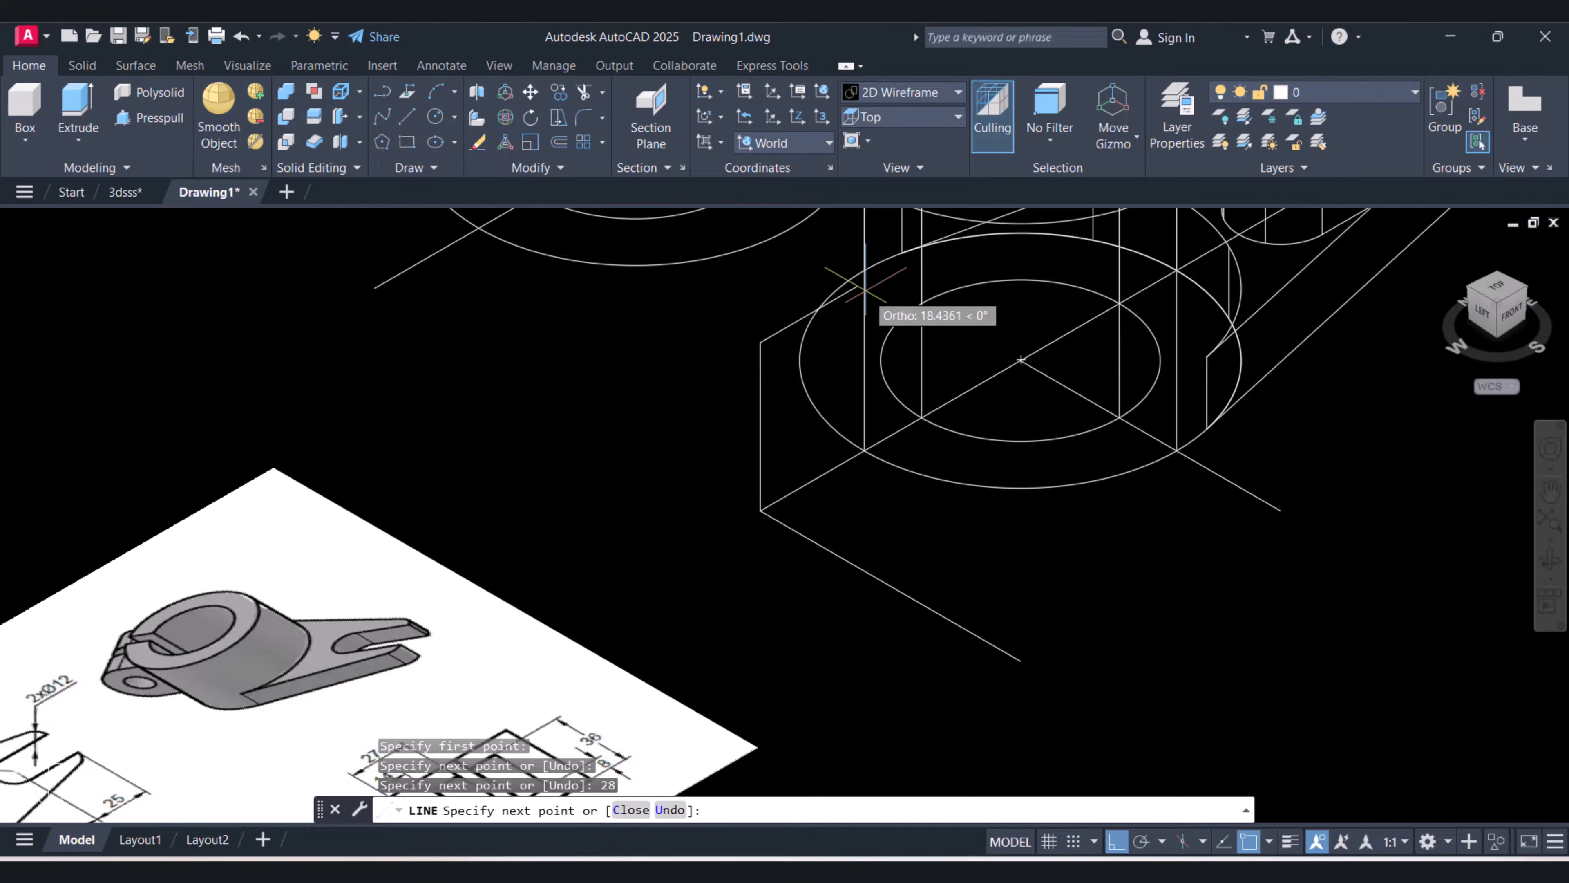
key(Return)
Draw a 28 mm vertical line up from the outer circle's quadrant and close the lug profile along its upper edge
key(Return)
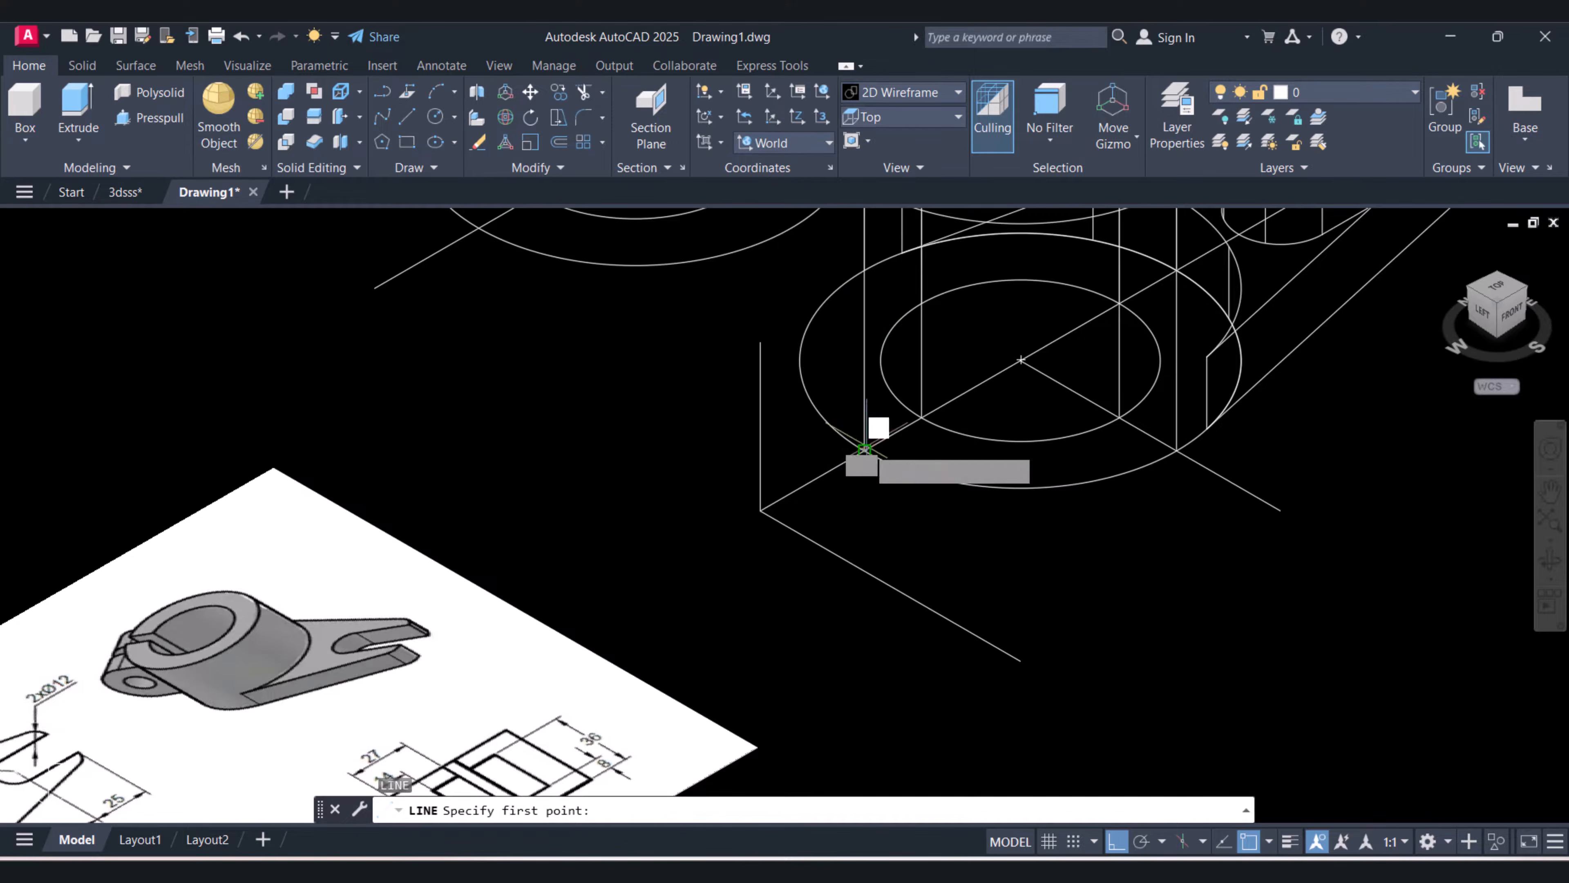
click(864, 451)
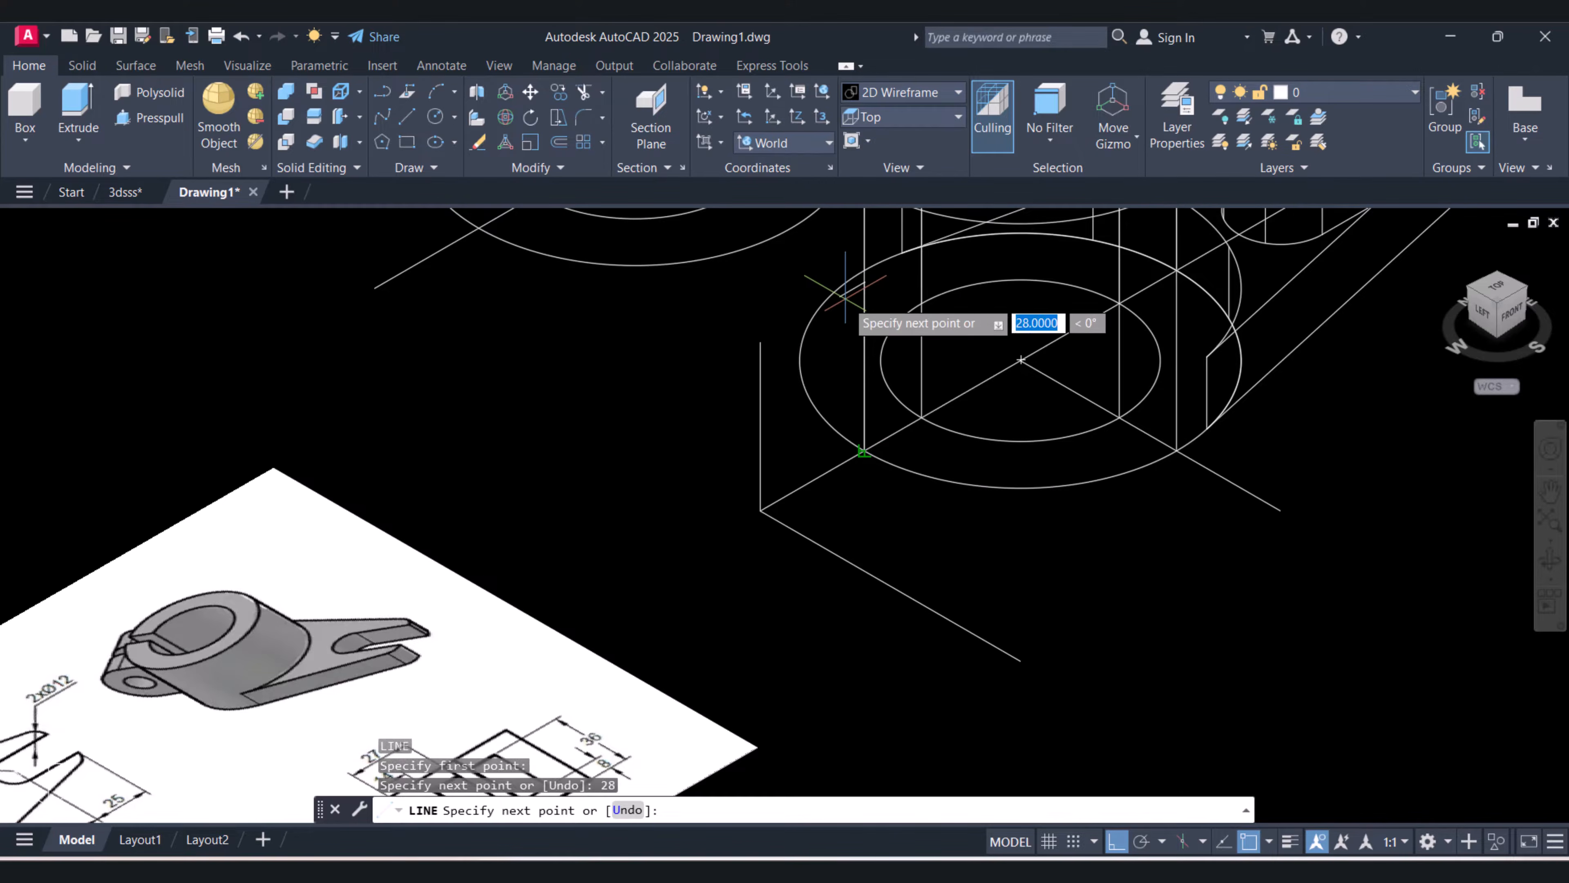
key(Return)
key(Escape)
key(Escape)
key(Escape)
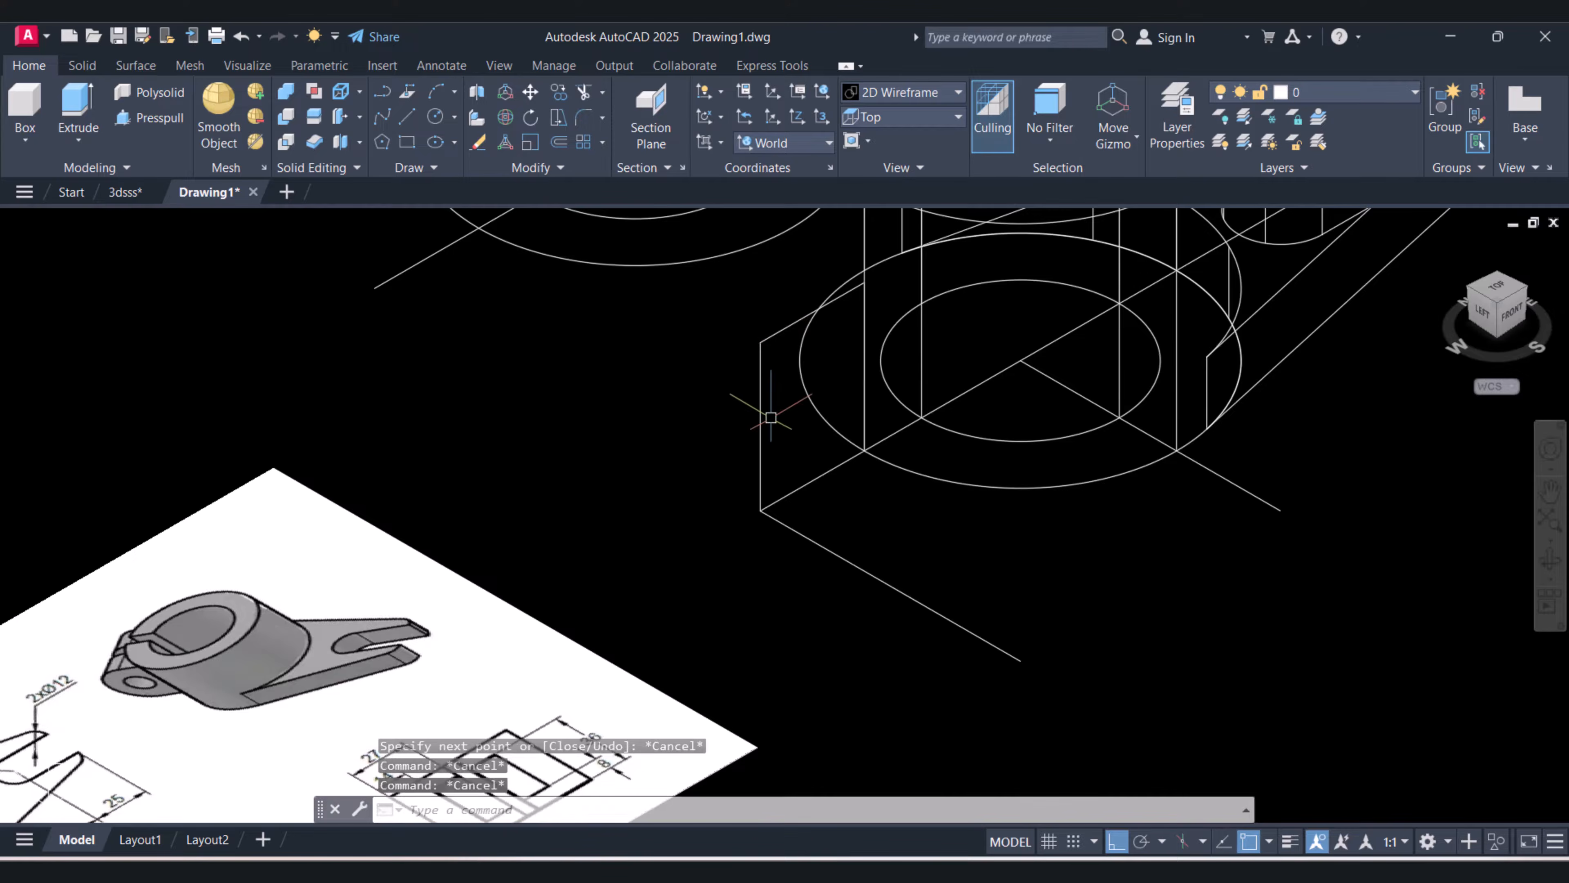
Erase the offset line and the perpendicular construction line at the centre of the circles
text(e)
key(Return)
click(932, 575)
click(837, 613)
key(Return)
click(1315, 573)
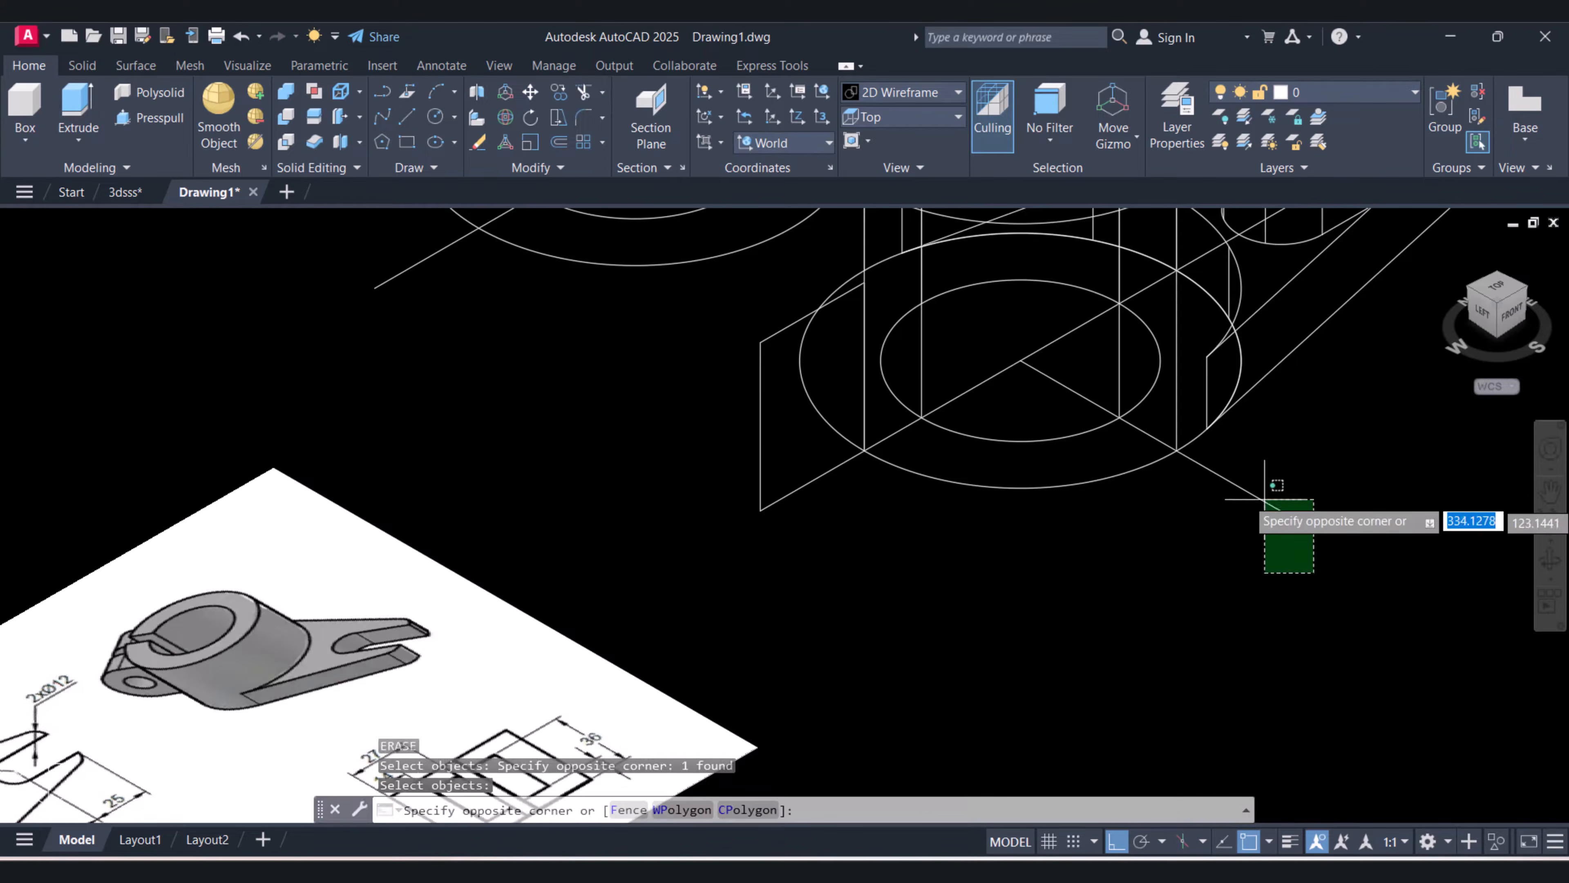
click(1228, 489)
key(Delete)
Examine the lug's radii and height dimensions on the reference drawing in the Top view, and return to the home isometric view
scroll(1085, 554, up, 5)
scroll(1089, 556, down, 5)
middle_drag(1083, 554, 1228, 481)
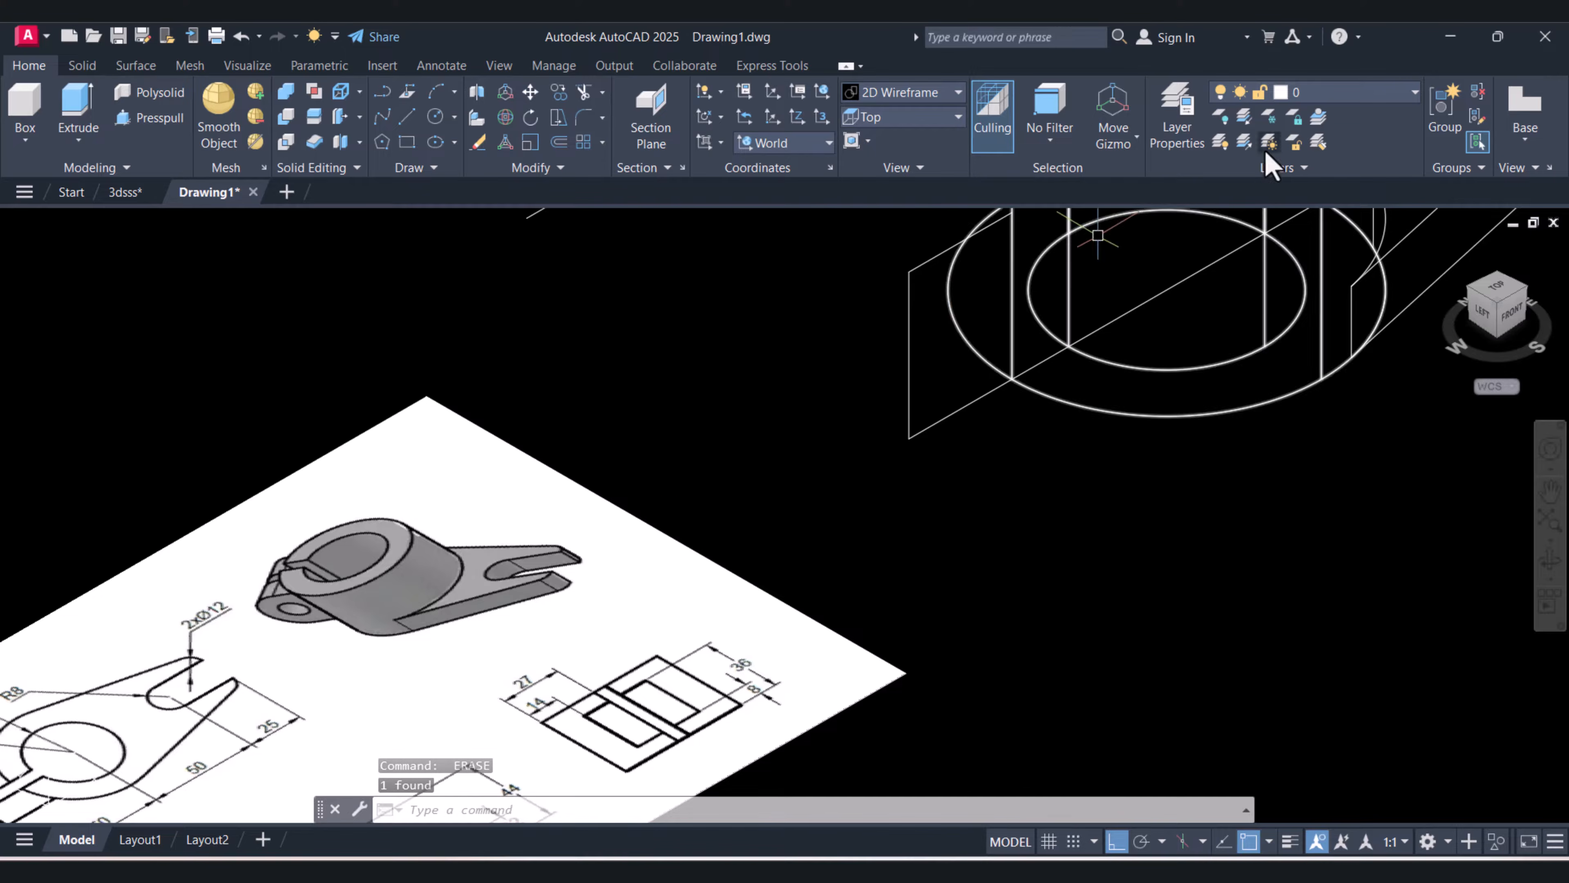
drag(1489, 307, 1501, 303)
click(1497, 295)
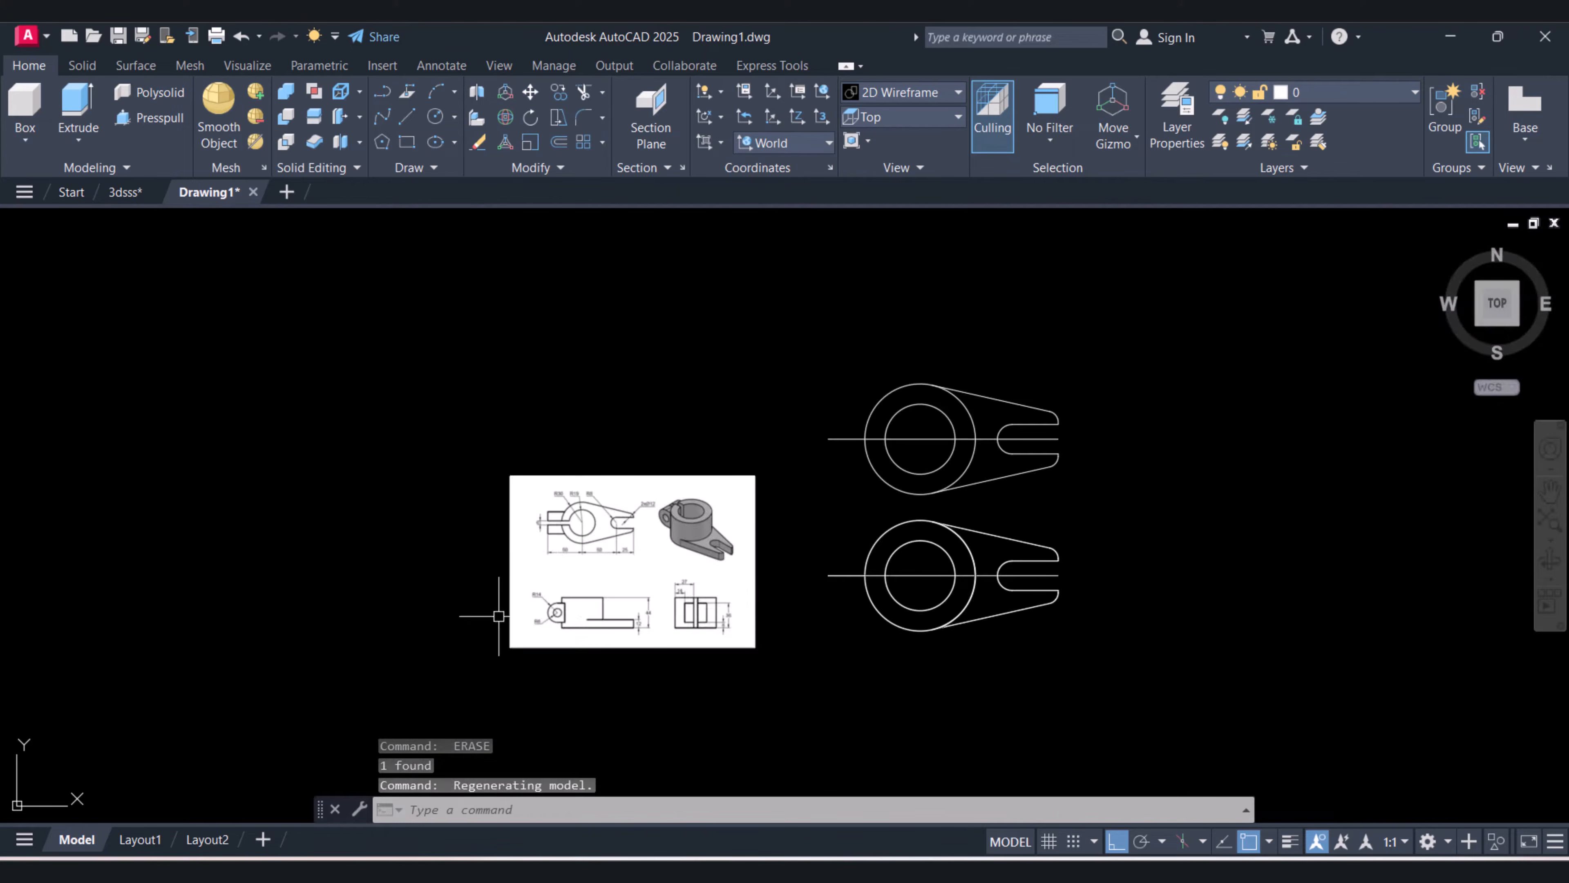
scroll(557, 661, down, 2)
scroll(556, 665, up, 4)
scroll(493, 594, up, 4)
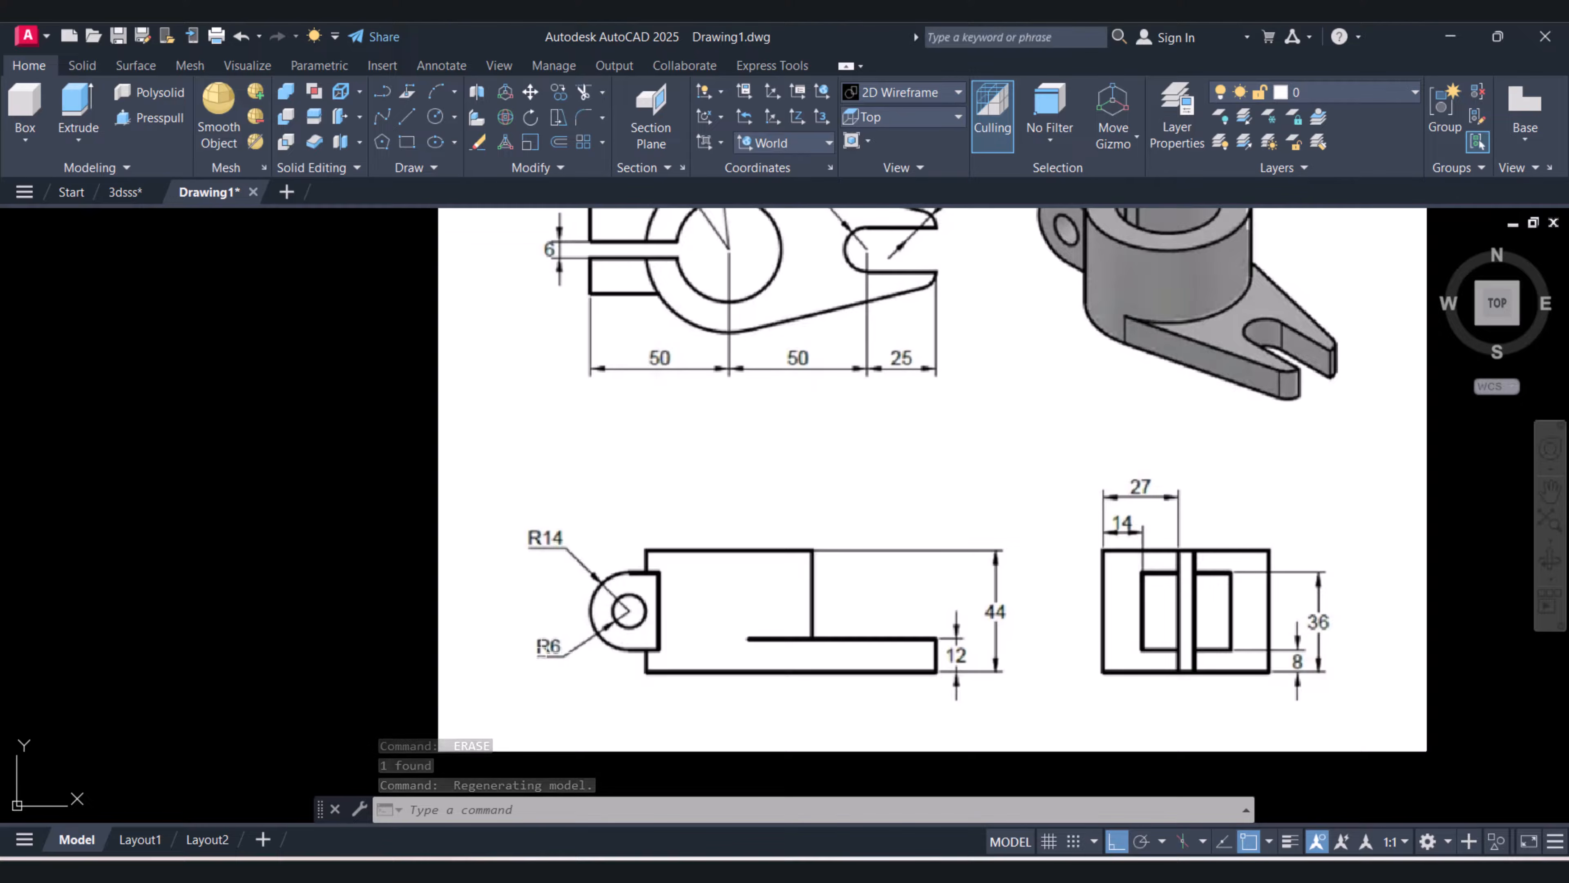
key(Escape)
click(1449, 251)
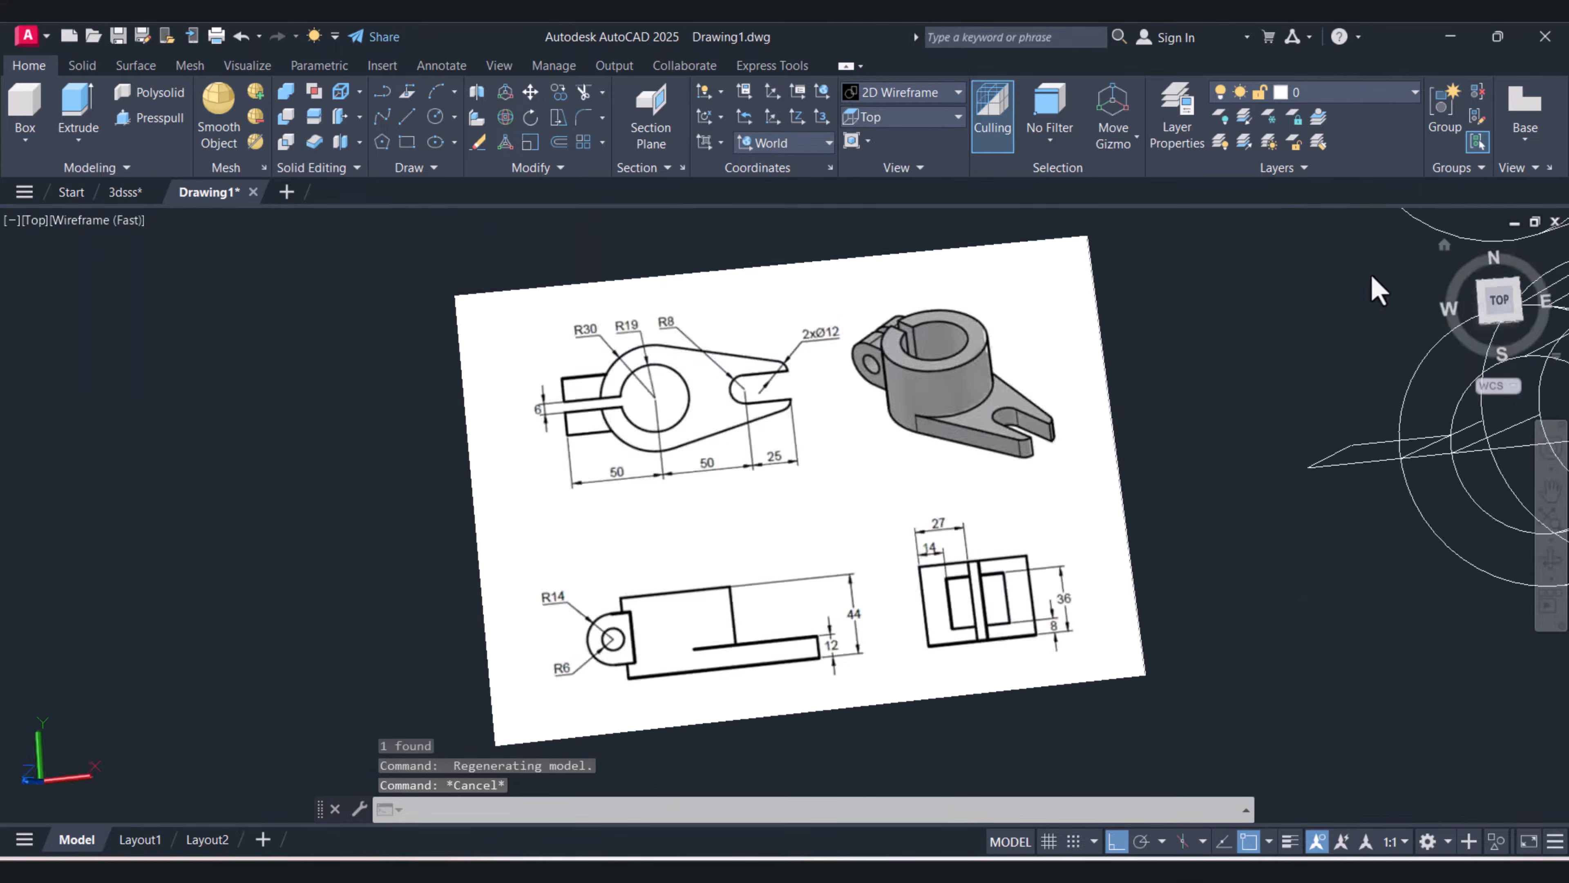
scroll(905, 530, up, 2)
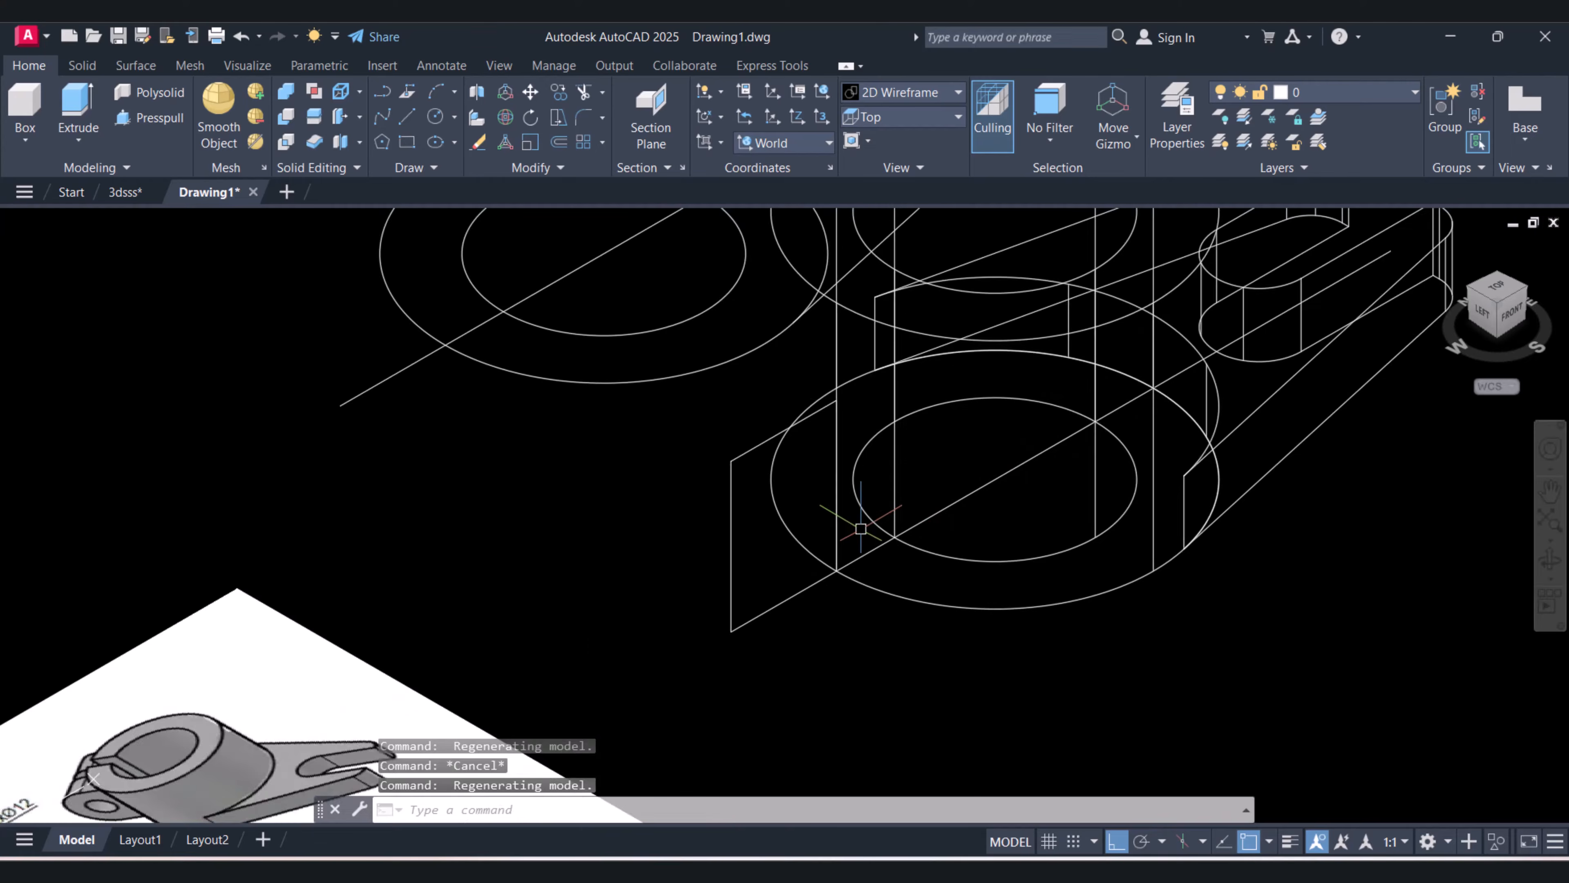
Try to fillet the upper outer corner of the lug profile with a radius of 6 mm
click(760, 483)
key(Escape)
key(Escape)
key(Escape)
key(Escape)
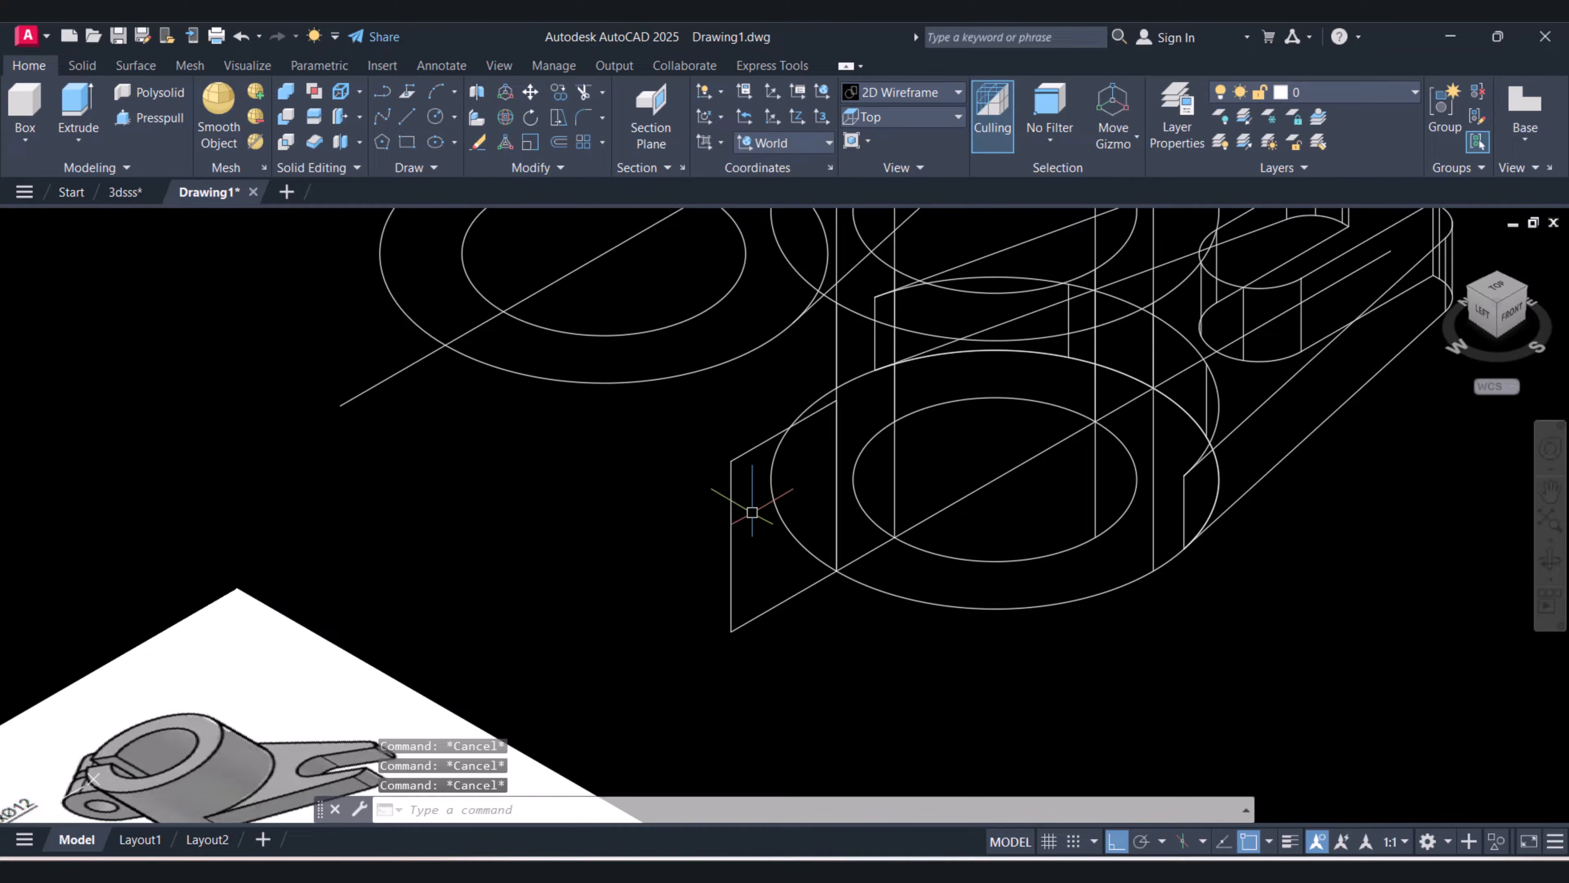
text(F)
key(Return)
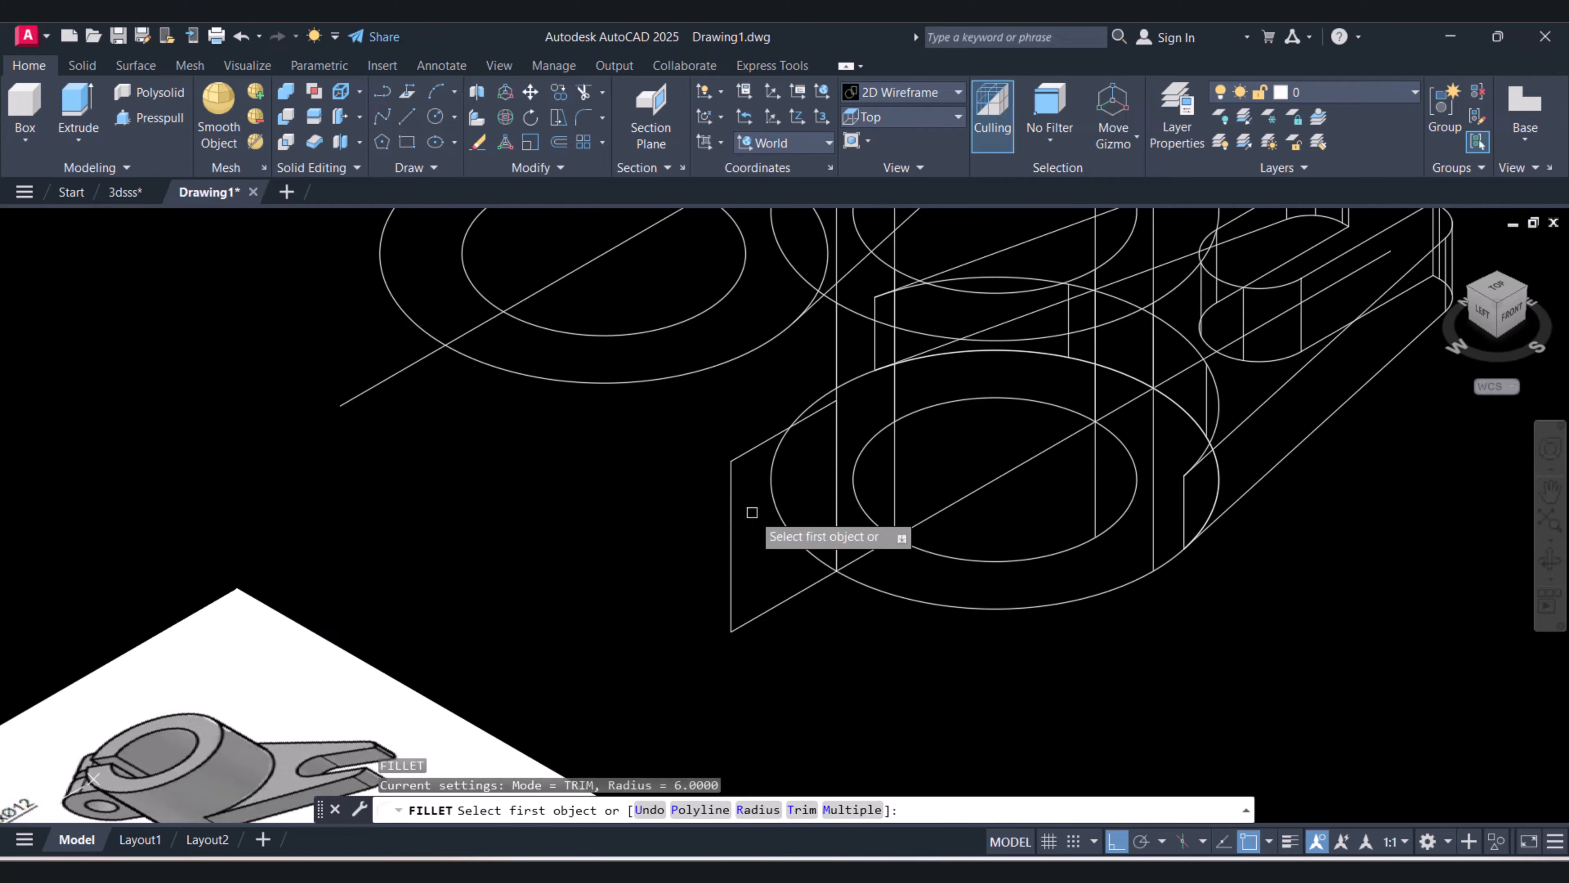
key(Return)
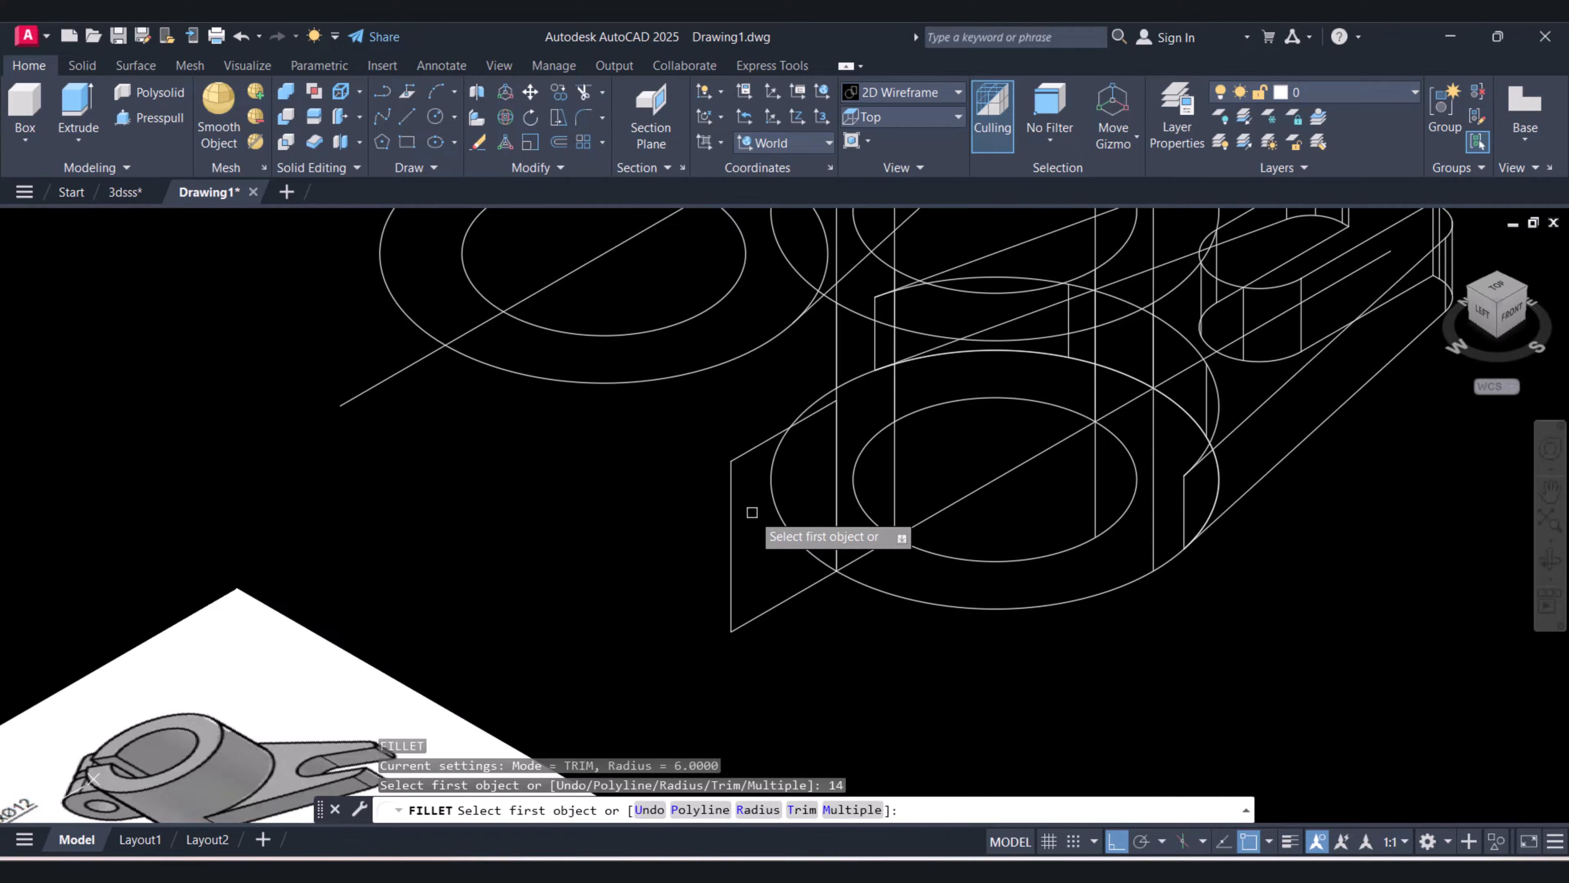
click(732, 511)
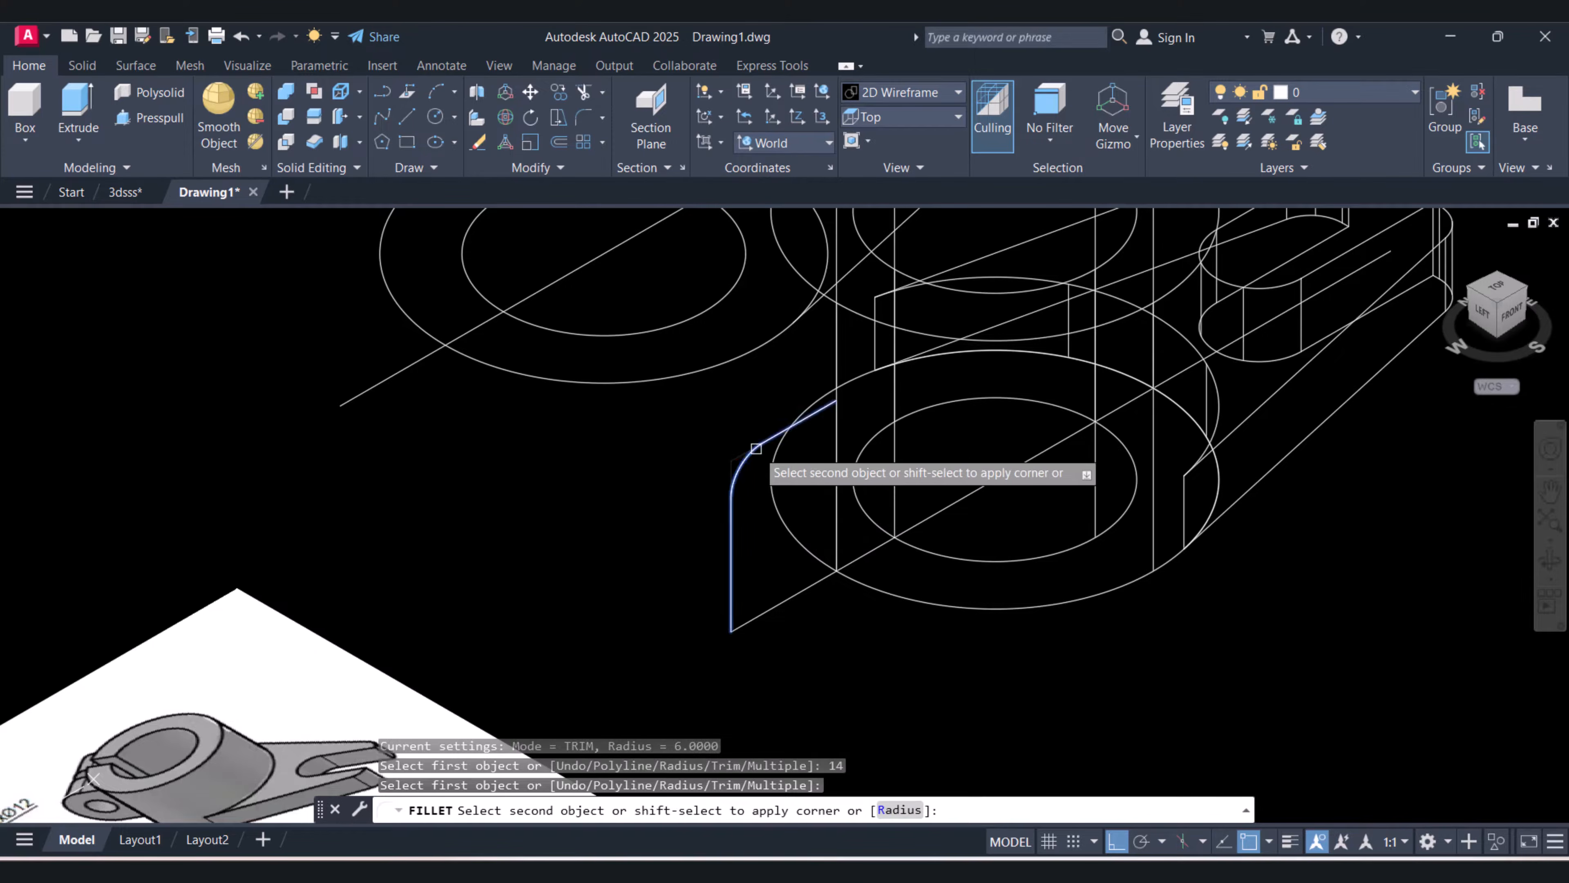
key(Escape)
key(Escape)
Fillet the upper and lower outer corners of the lug profile with a radius of 14 mm
key(Return)
text(r)
key(Return)
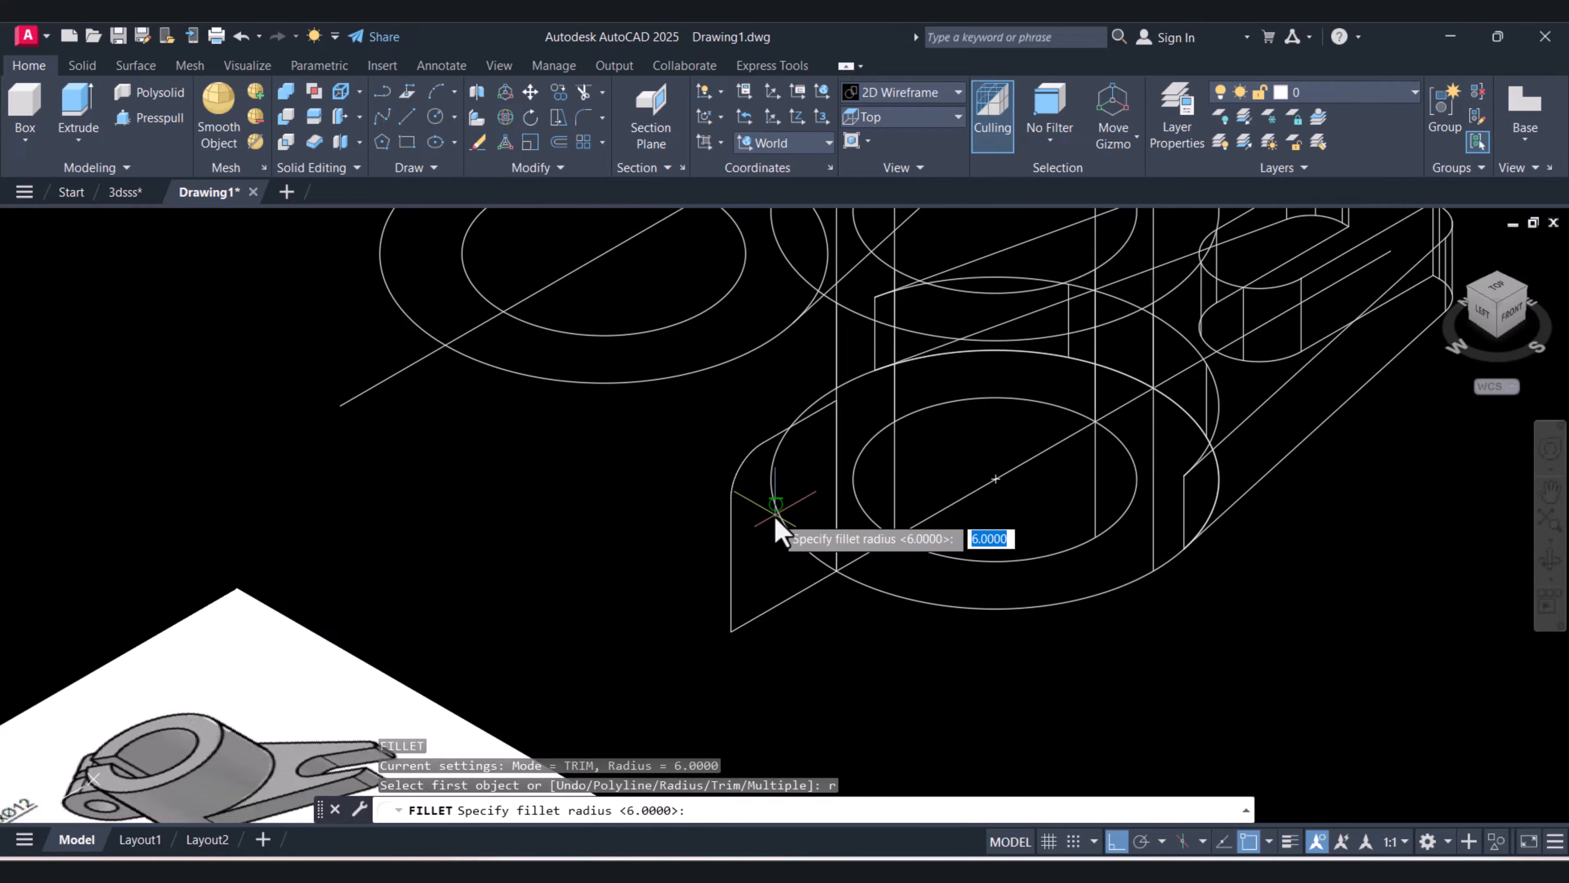
text(14)
key(Return)
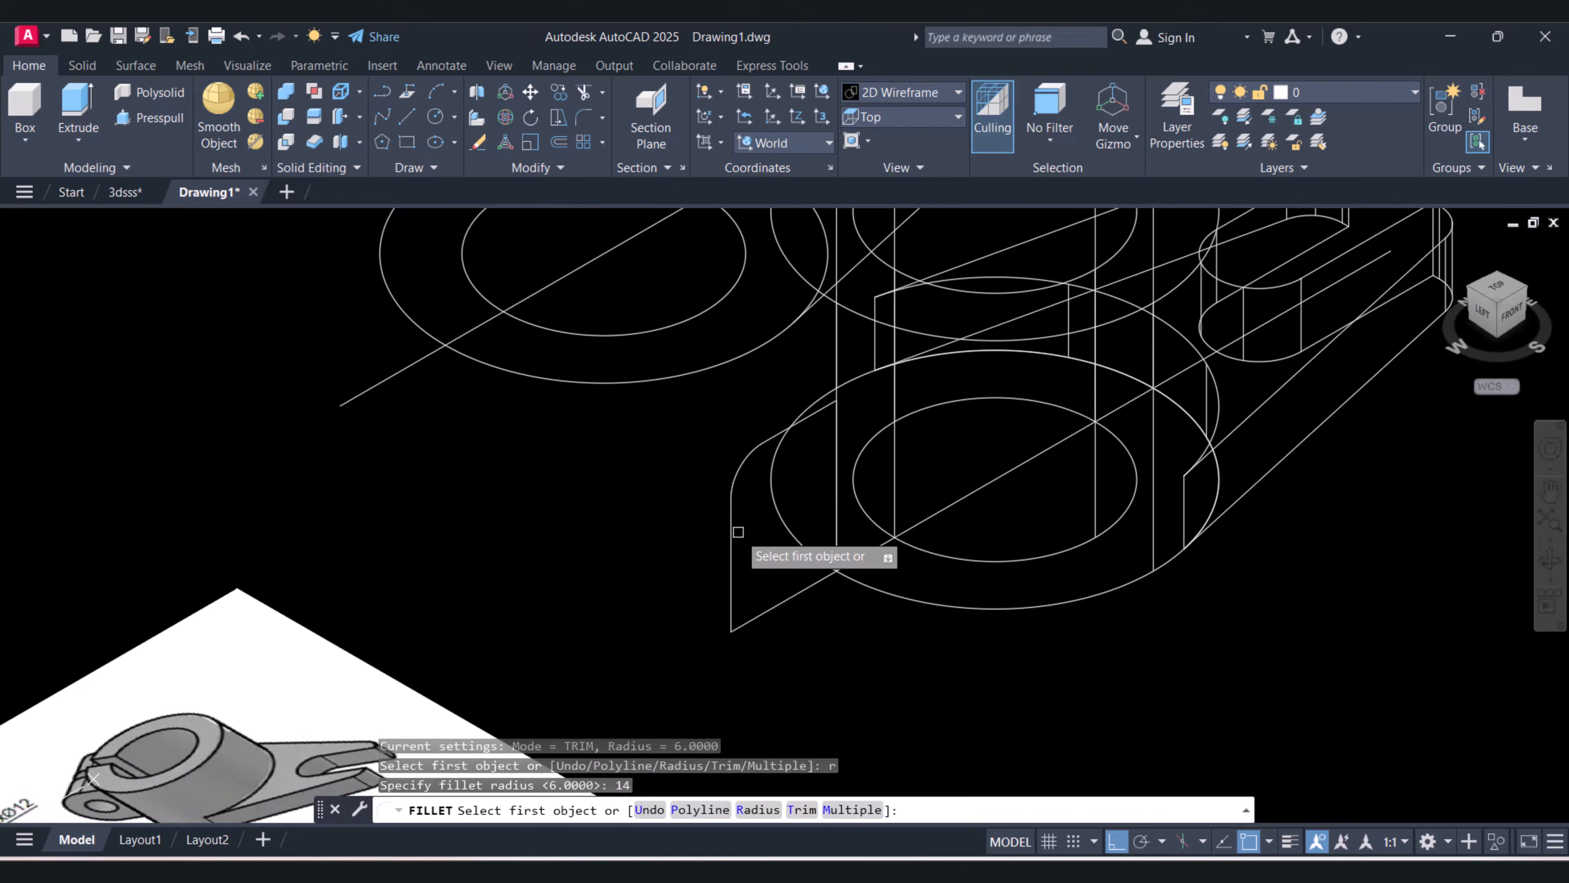
click(735, 531)
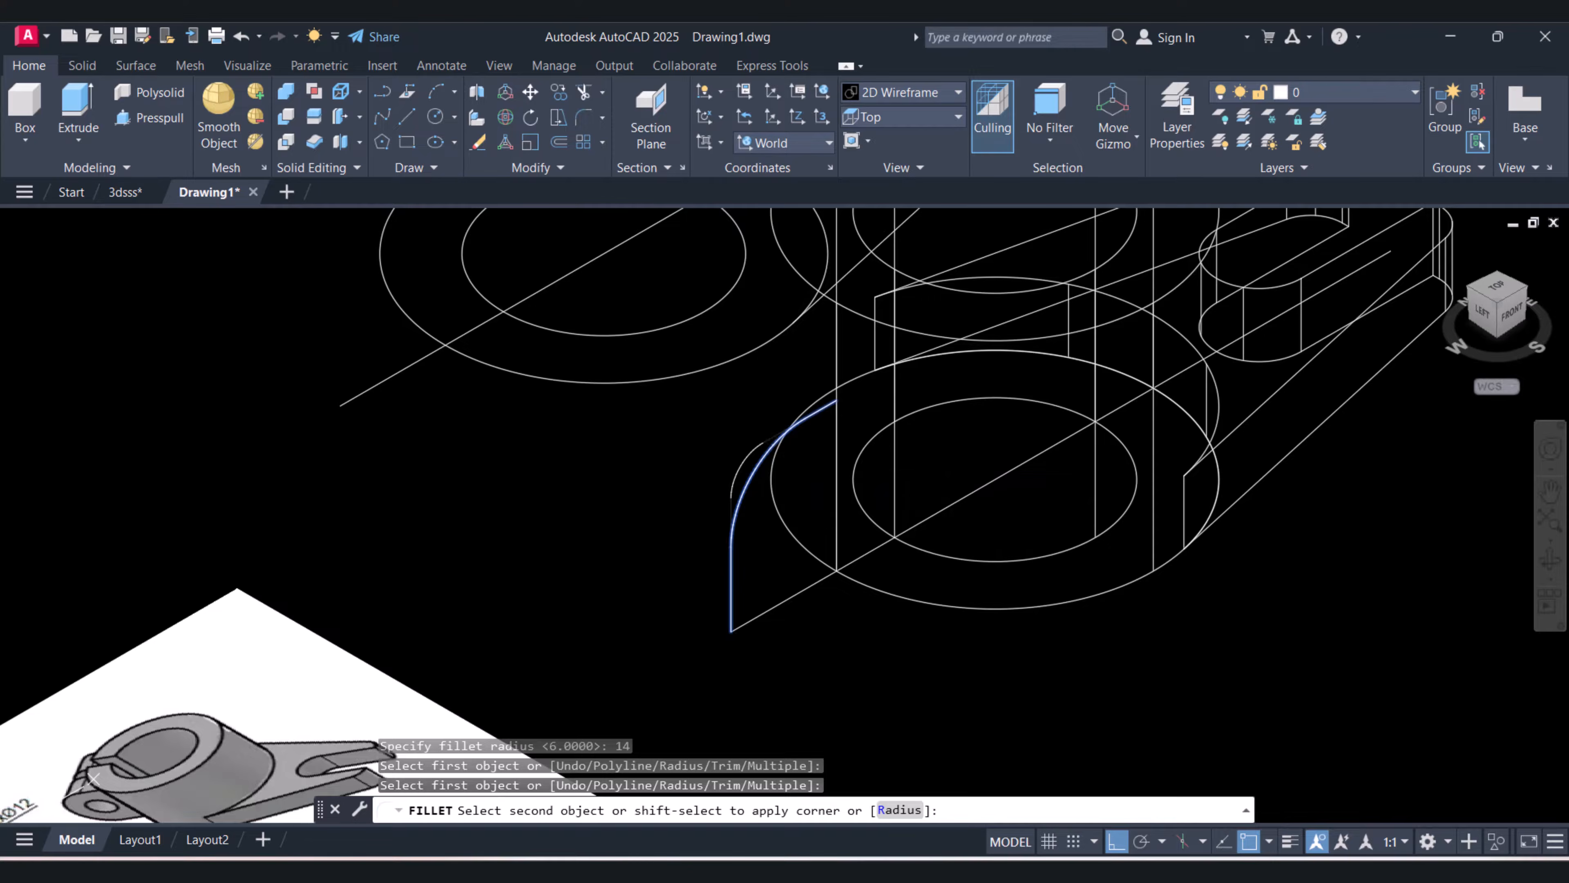
click(769, 440)
key(Return)
click(732, 593)
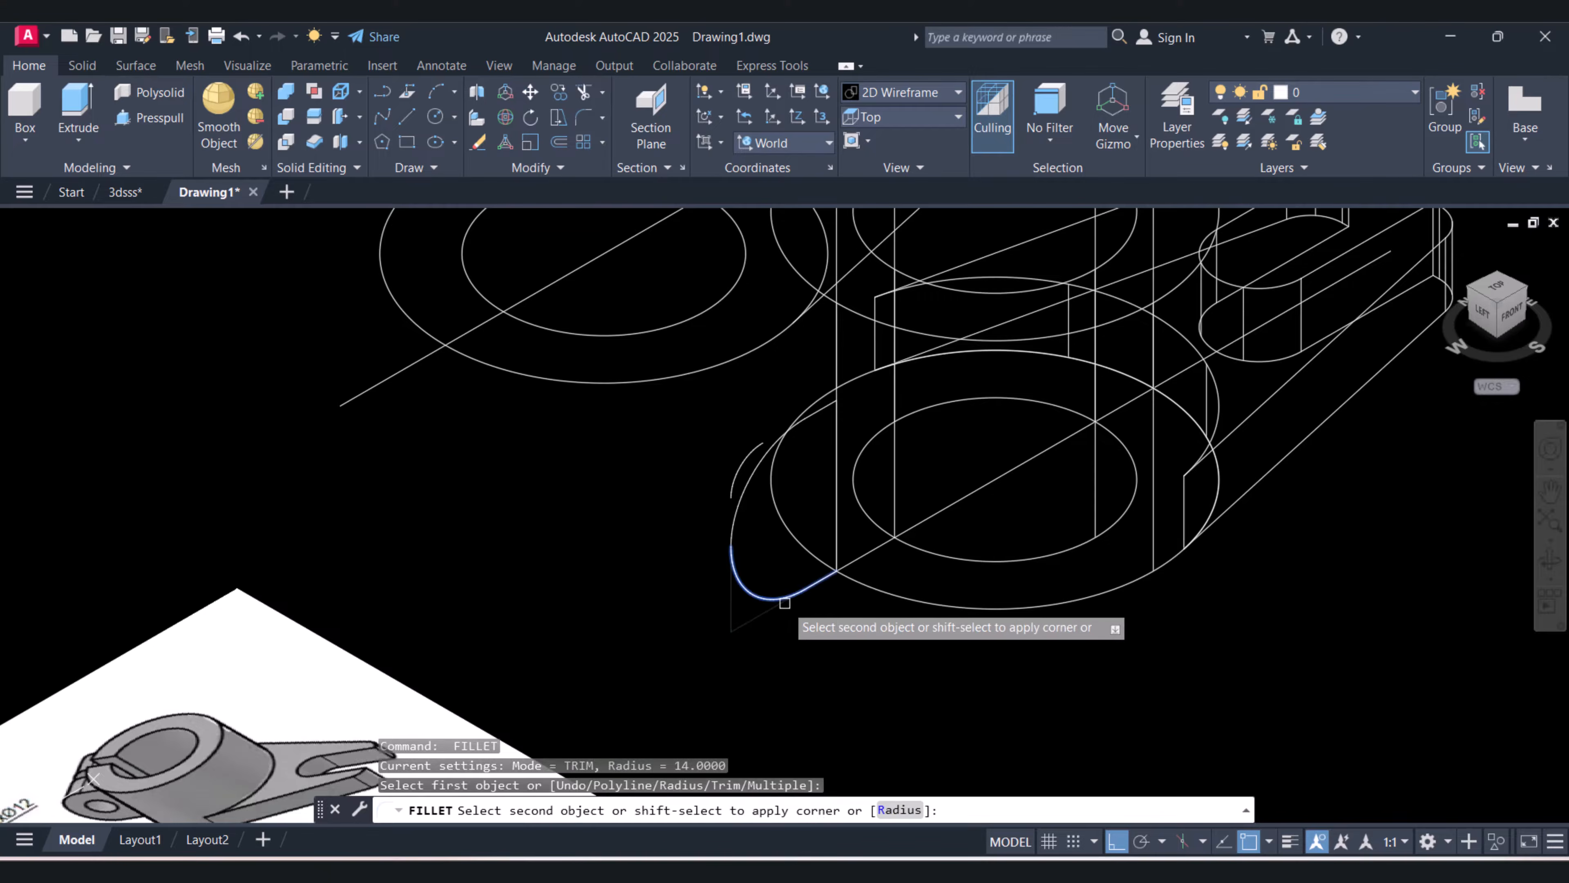
click(778, 604)
Erase the leftover small fillet arc beside the lug profile's upper corner
text(e)
key(Return)
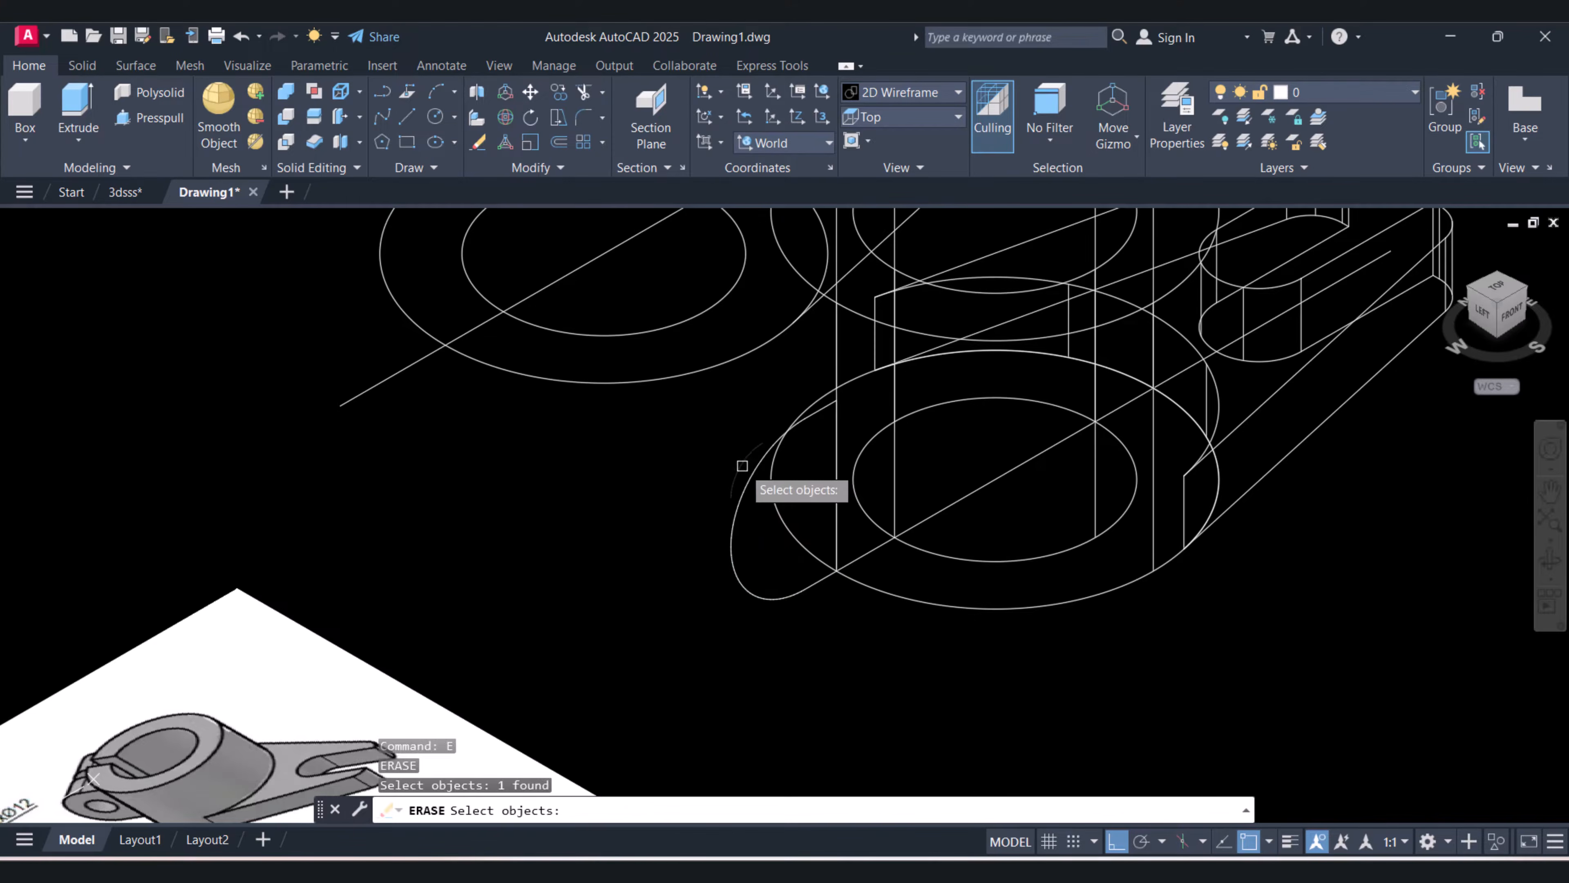
click(744, 459)
key(Return)
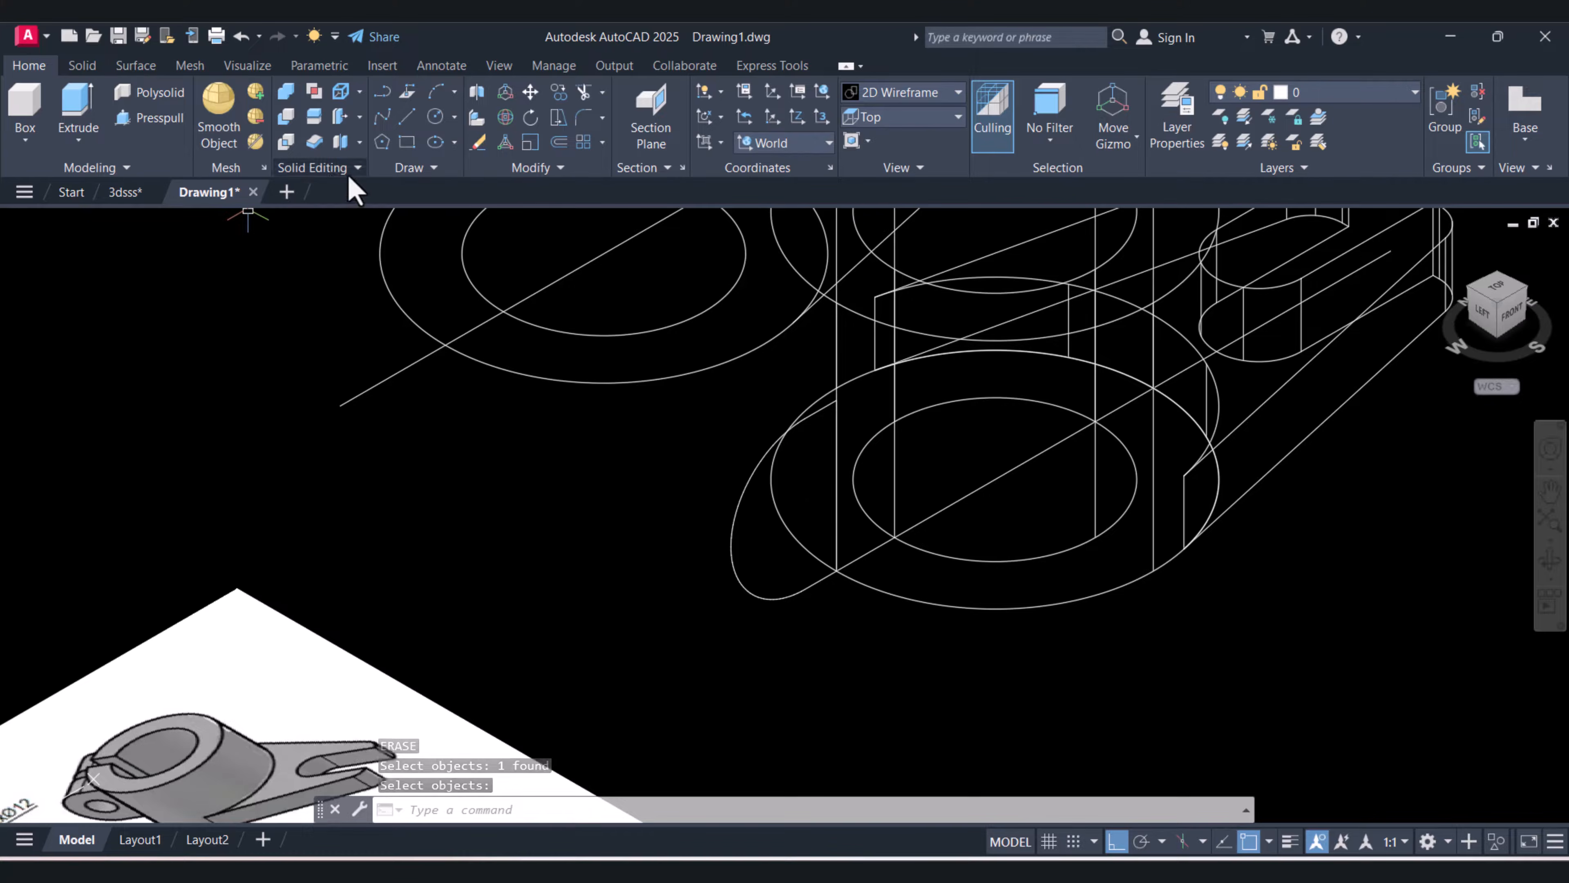
Convert the closed lug profile into a region
click(425, 171)
click(454, 215)
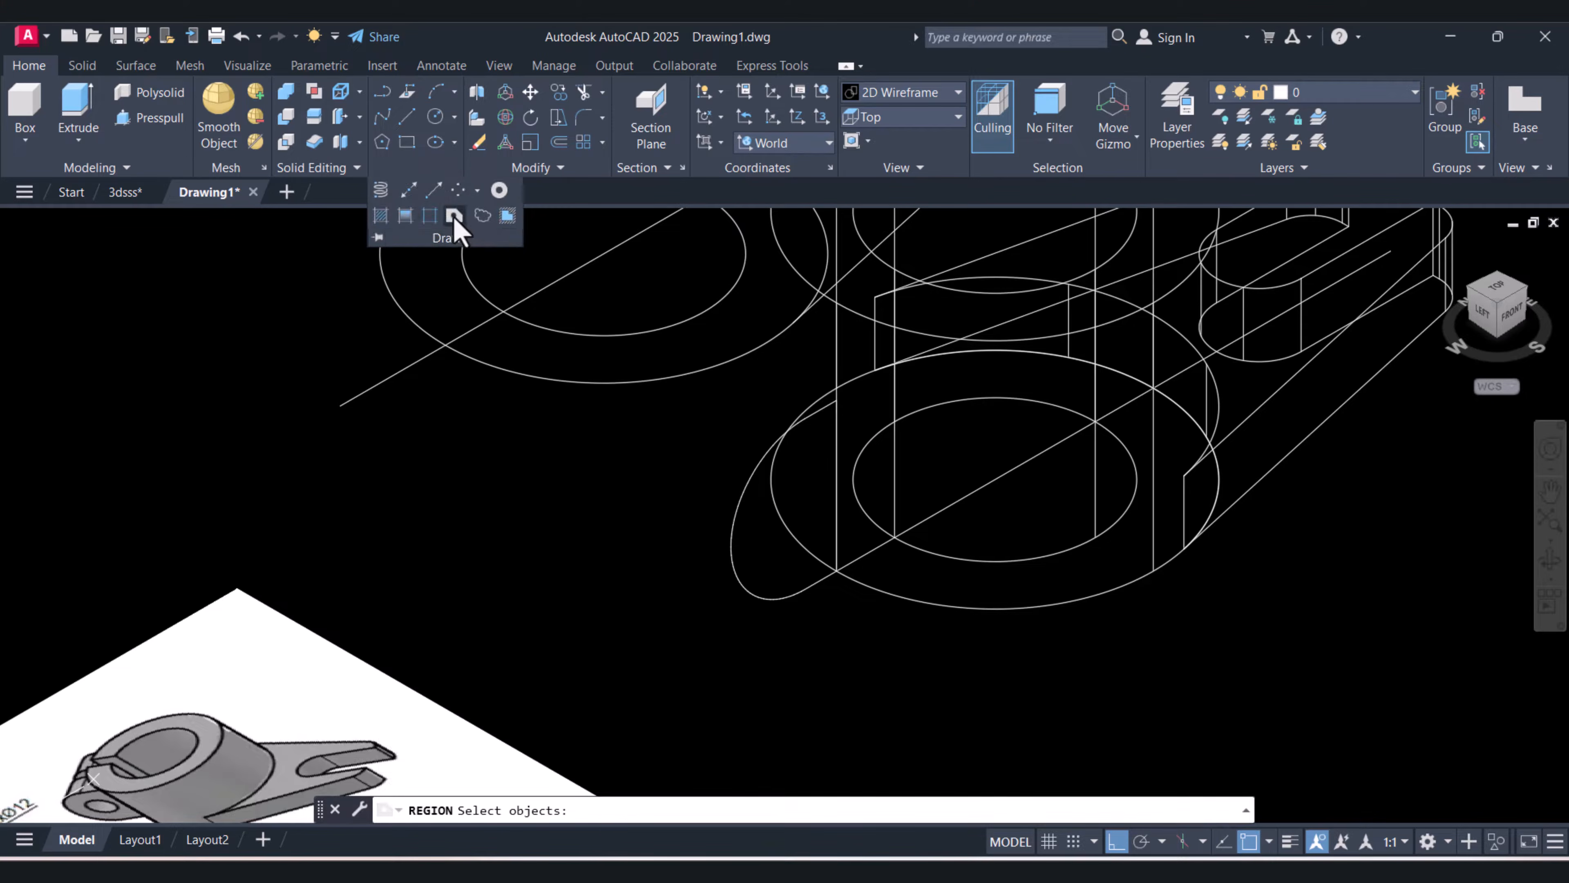
click(680, 402)
click(850, 636)
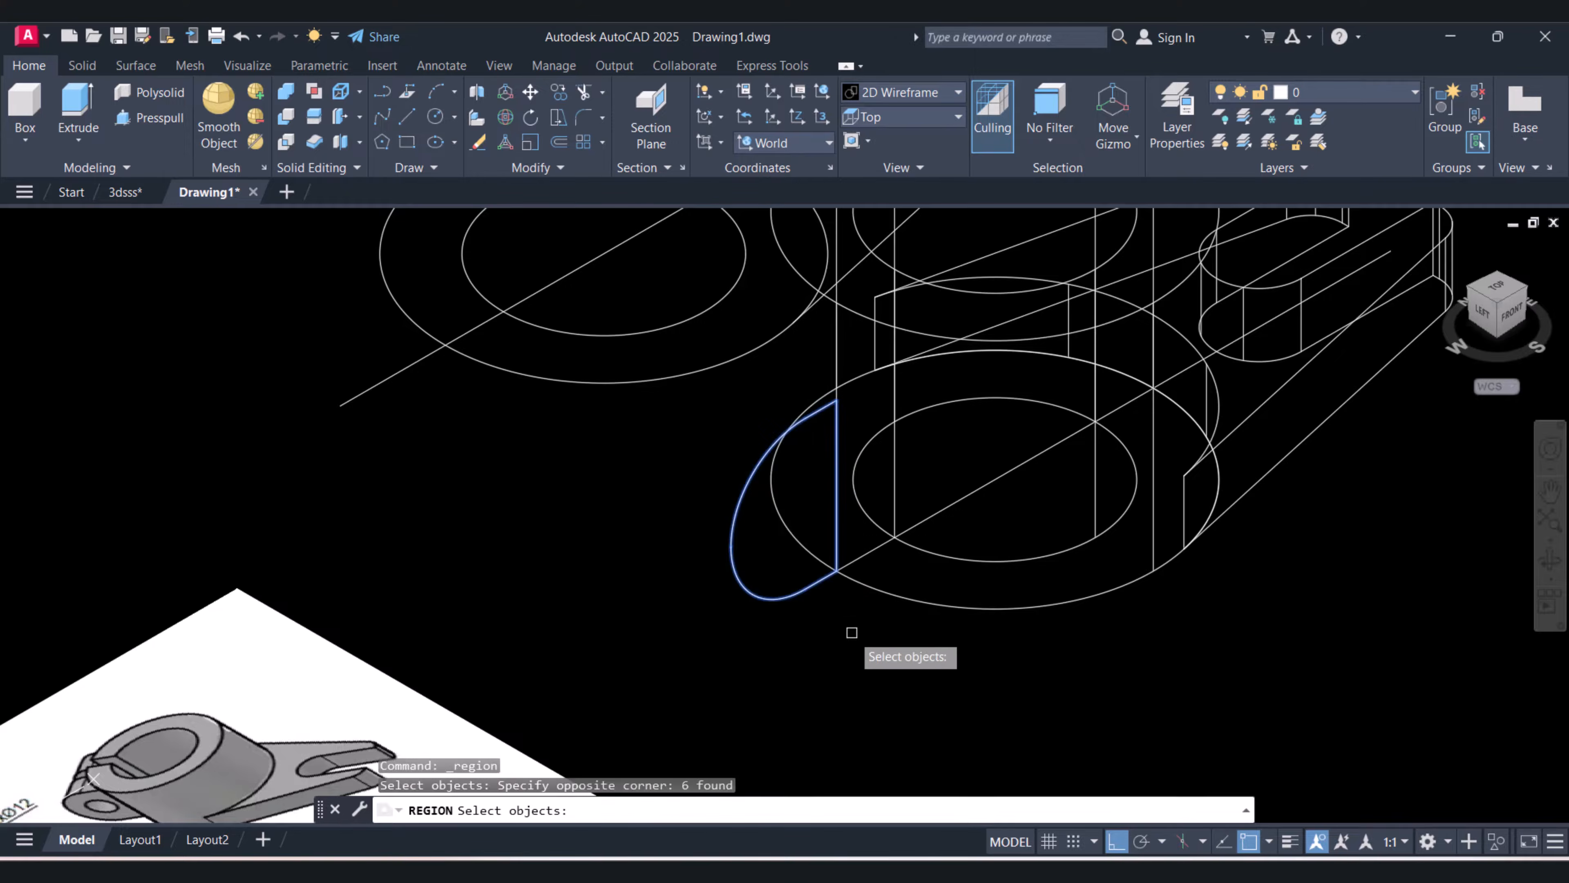
key(Return)
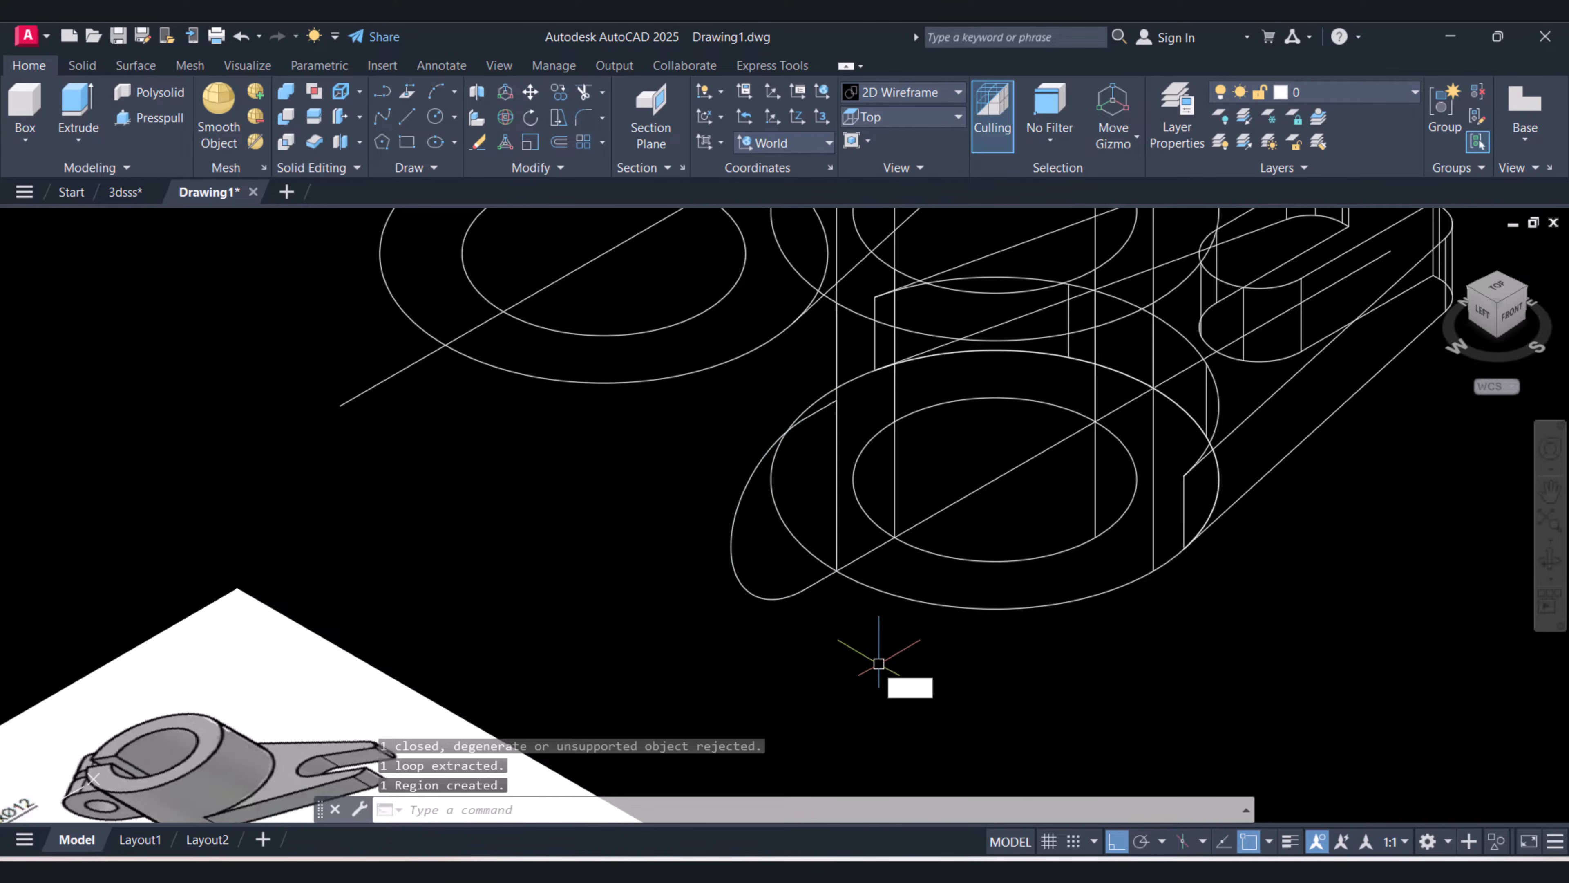
Move the lug region 6 mm straight up, using its lower corner on the outer circle as the base point
text(m)
key(Return)
click(784, 599)
key(Return)
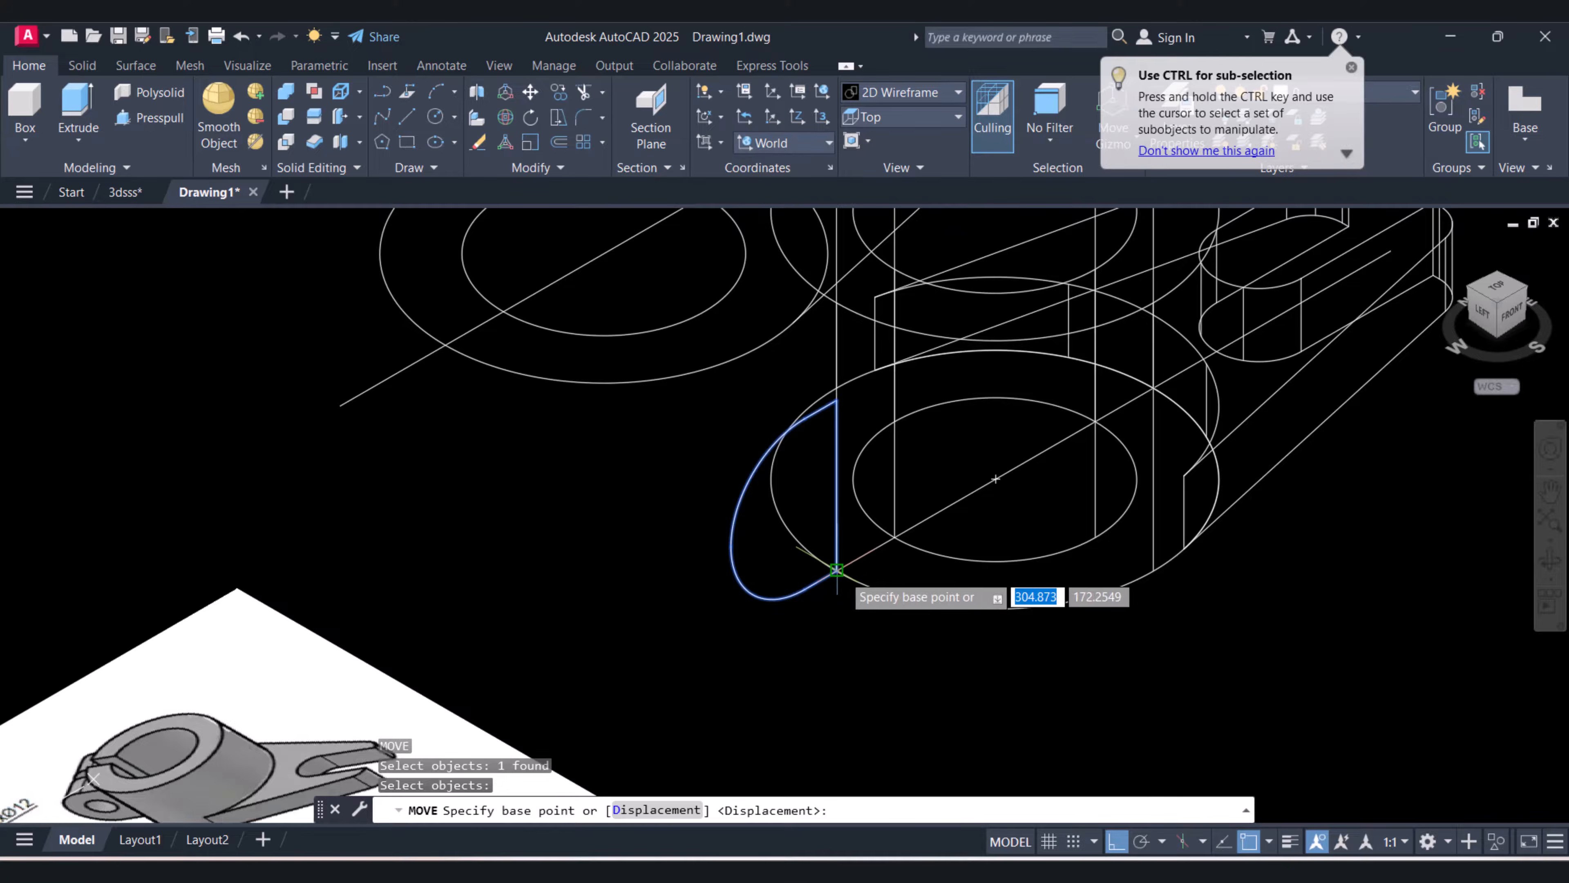
click(838, 569)
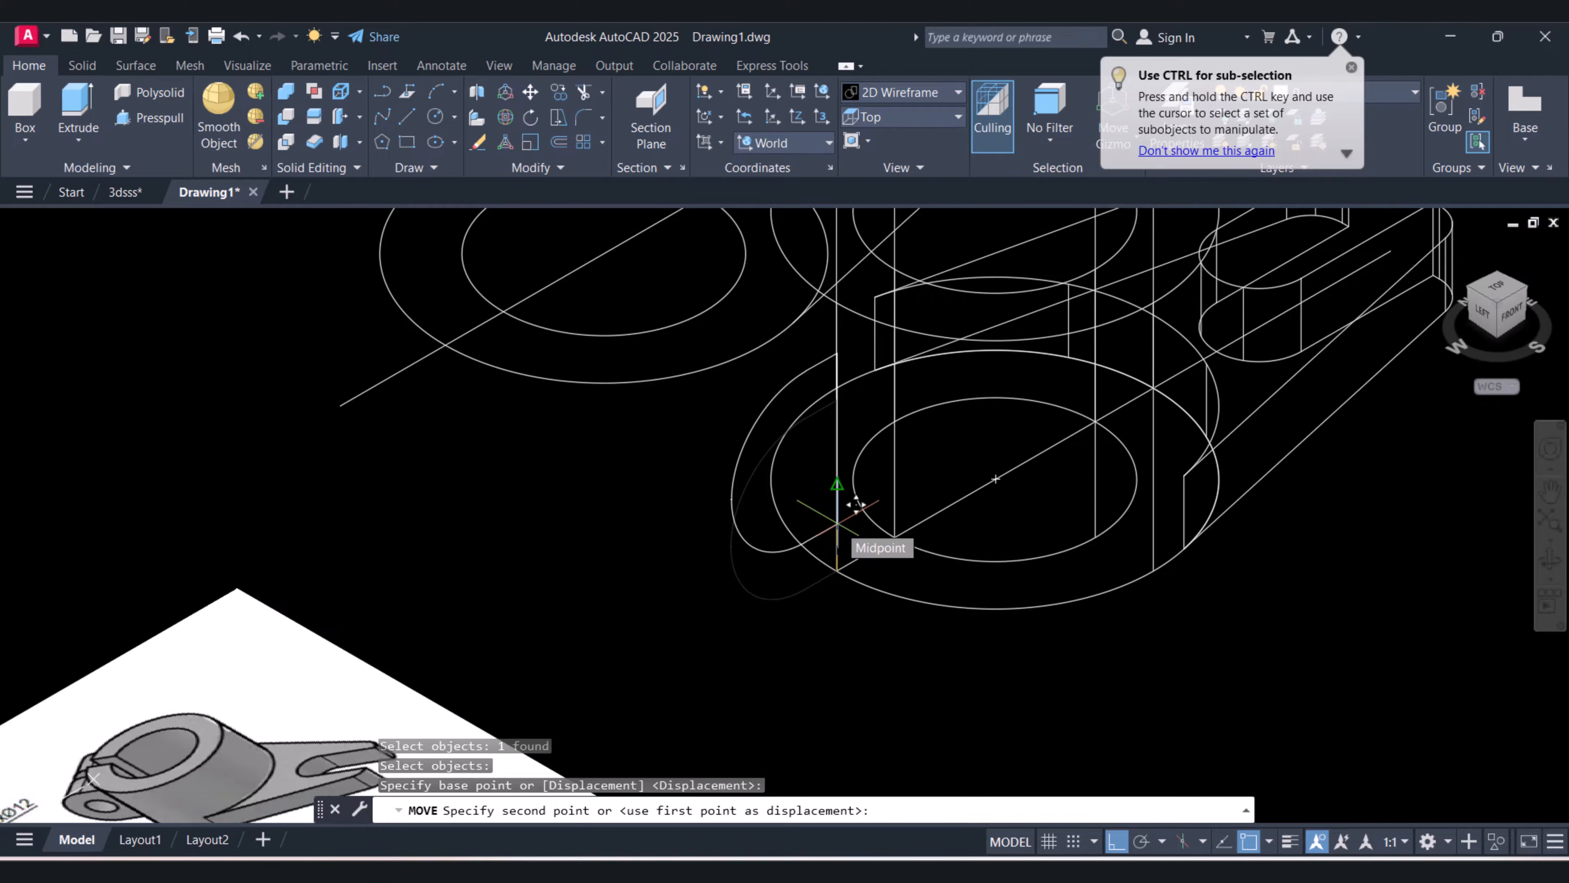
text(6)
key(Return)
key(Escape)
key(Escape)
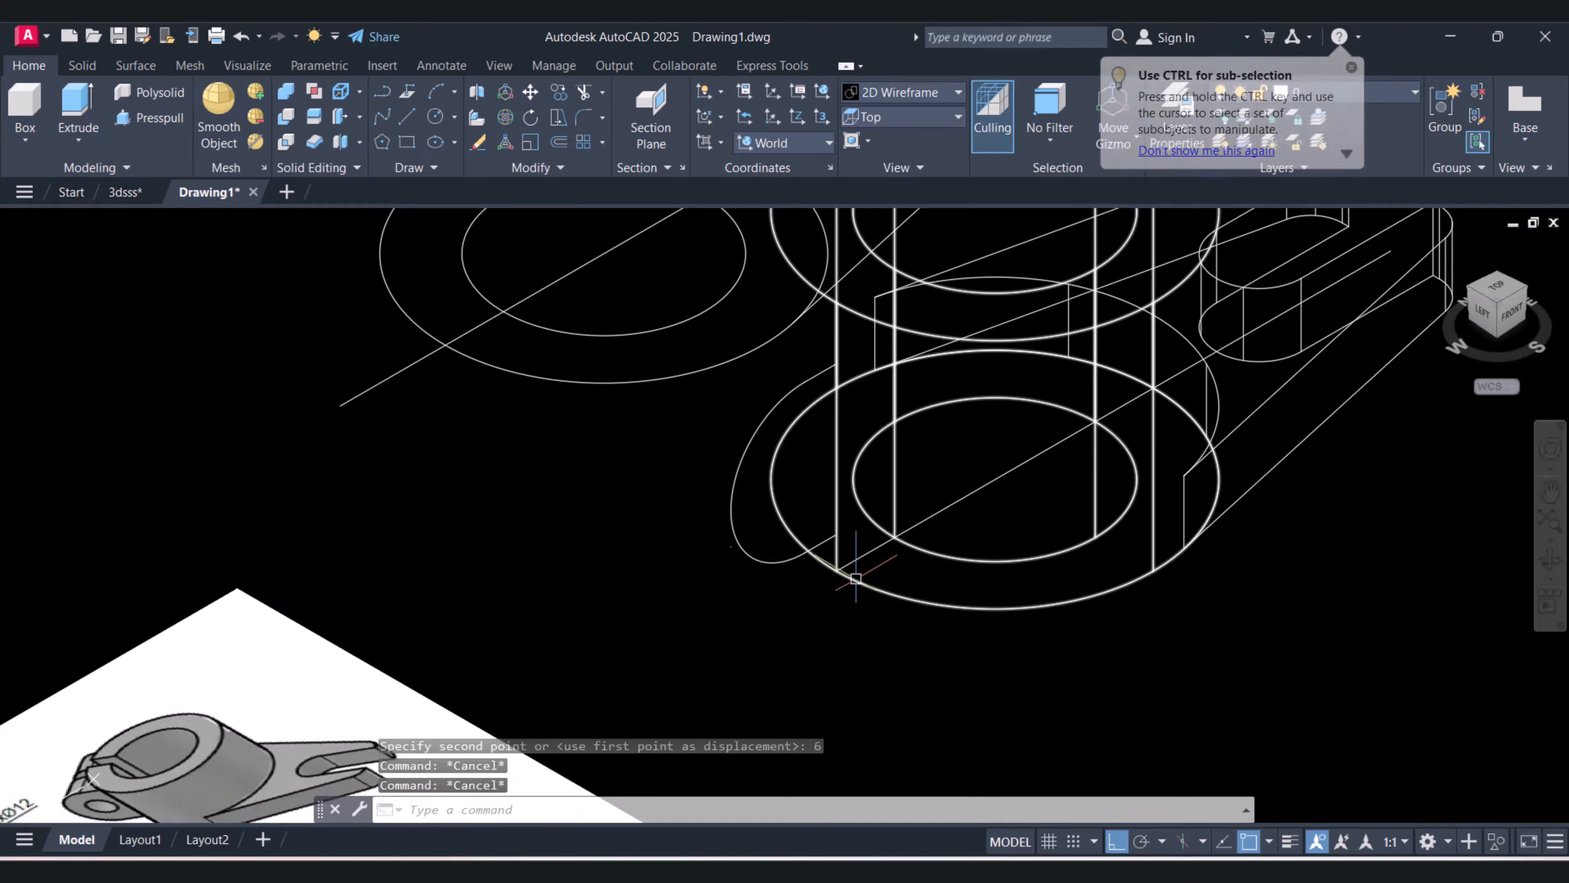
Draw a circle with a radius of about 12 mm in the horizontal plane, in the empty space beside the lug
scroll(880, 564, down, 3)
middle_drag(881, 564, 873, 556)
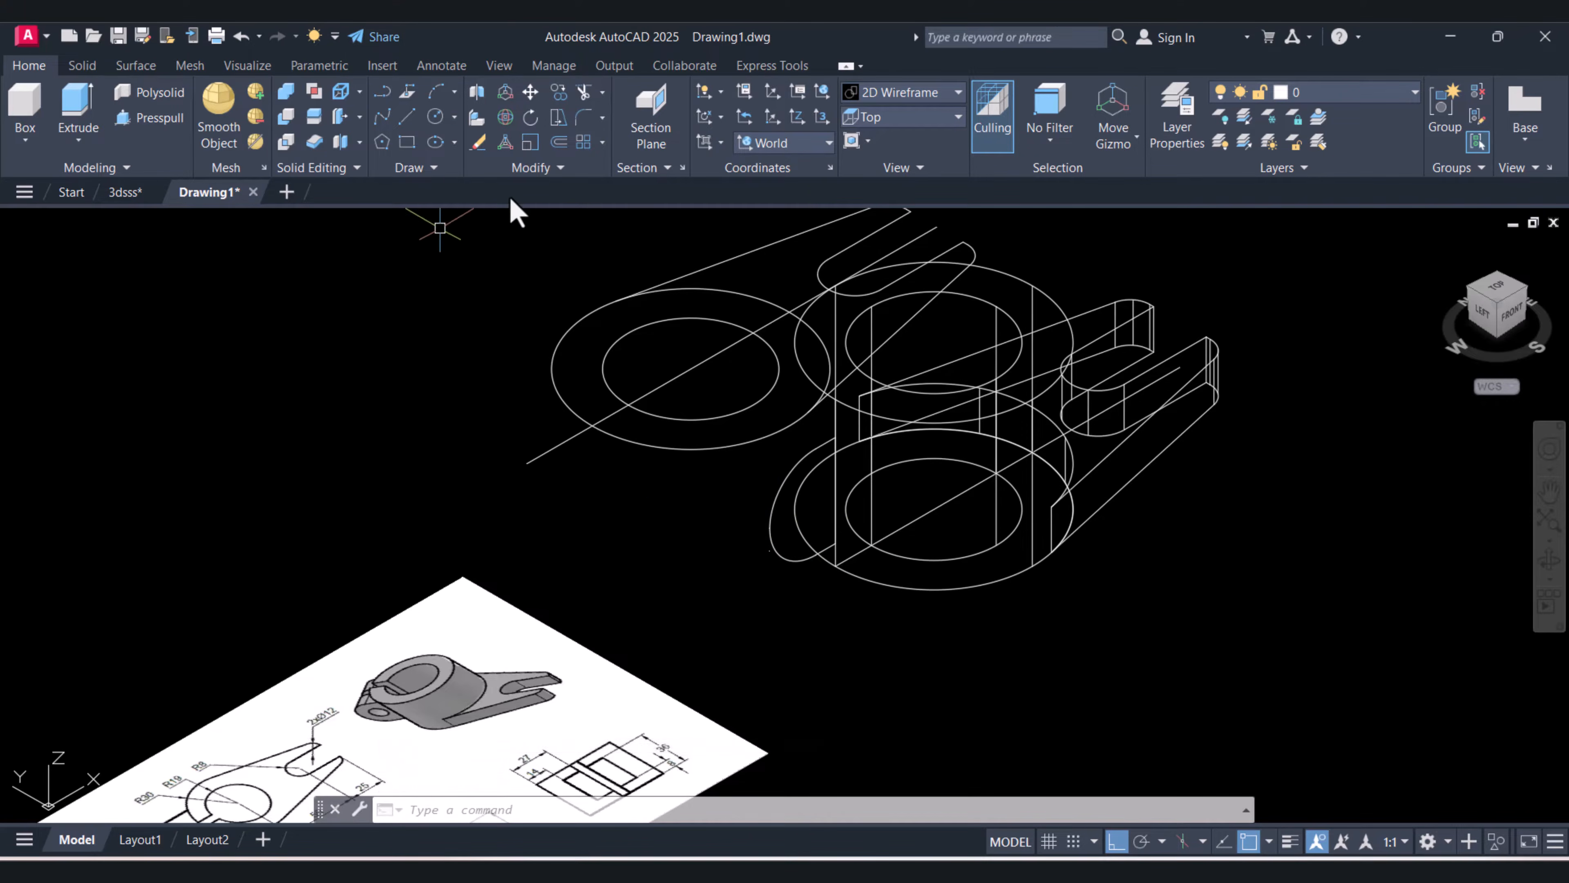
click(437, 119)
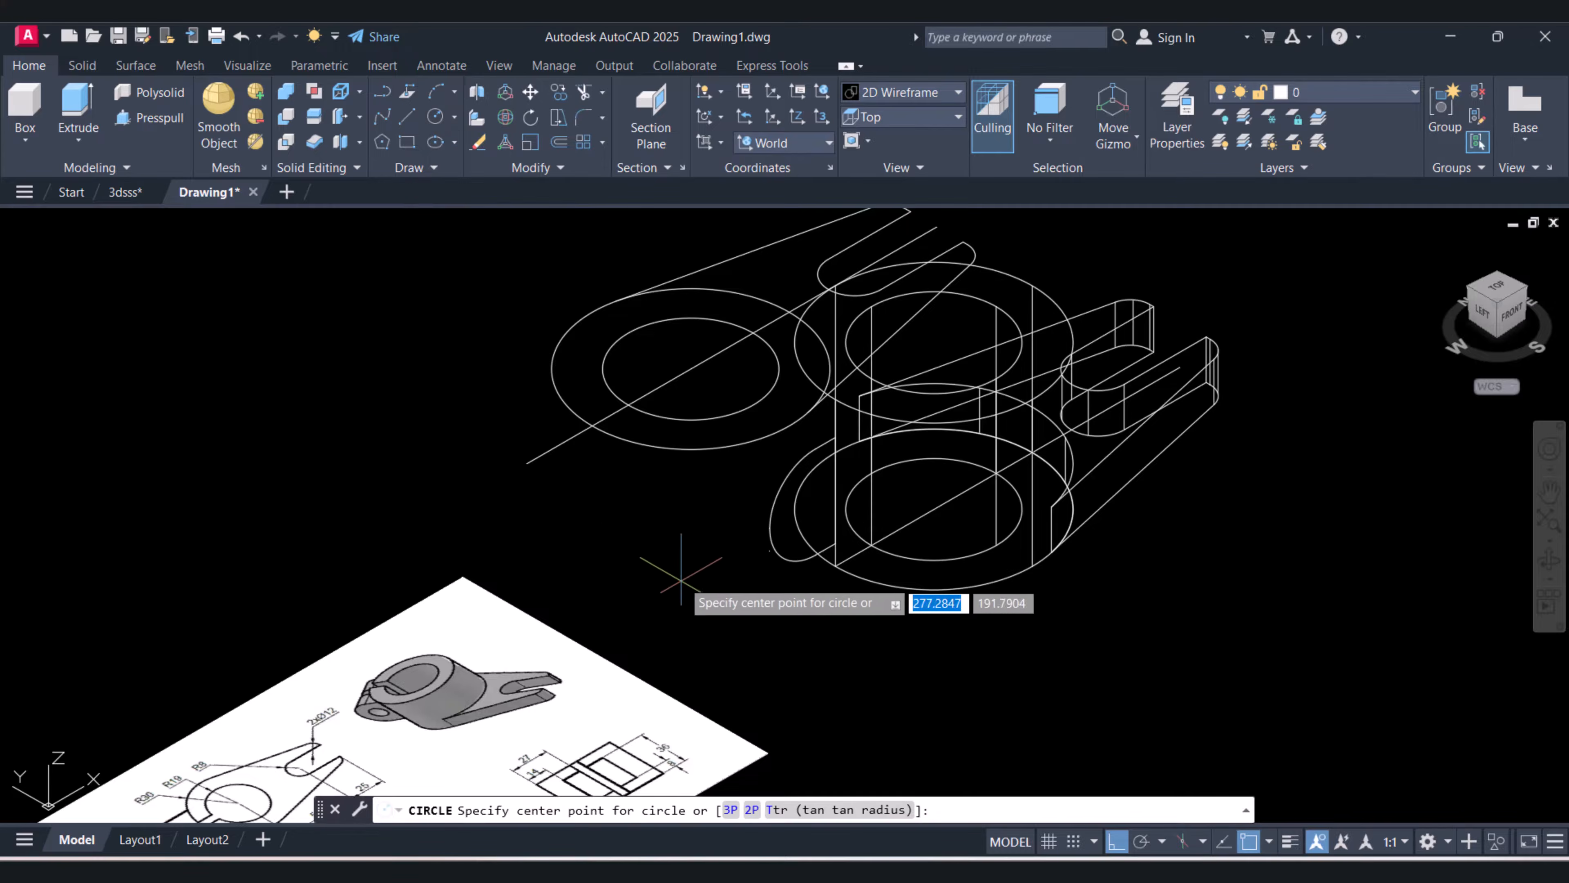
click(616, 527)
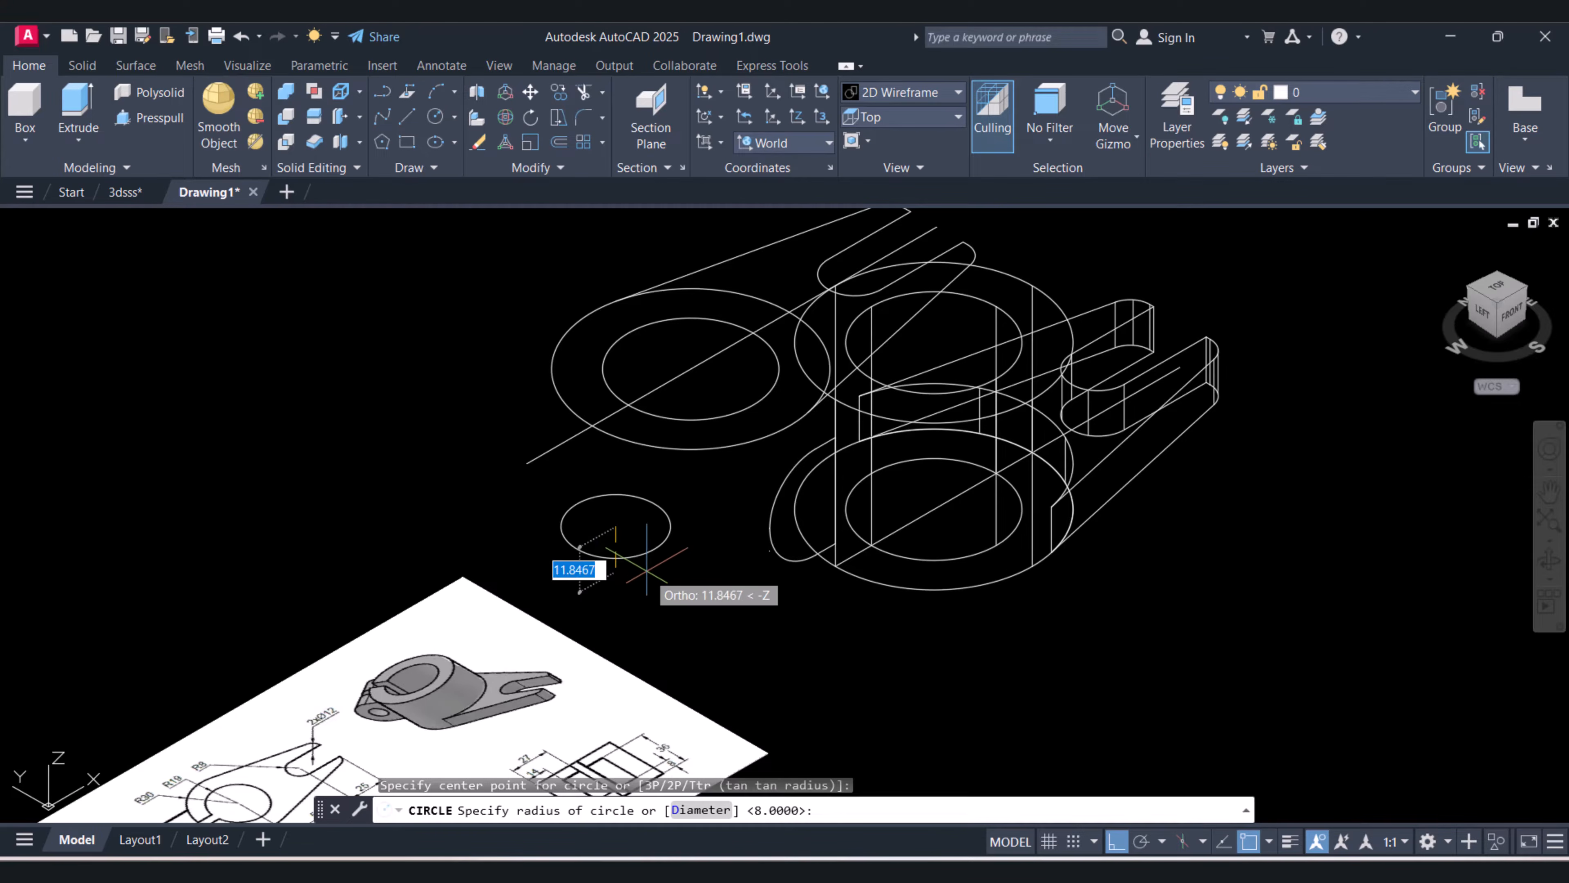
click(646, 571)
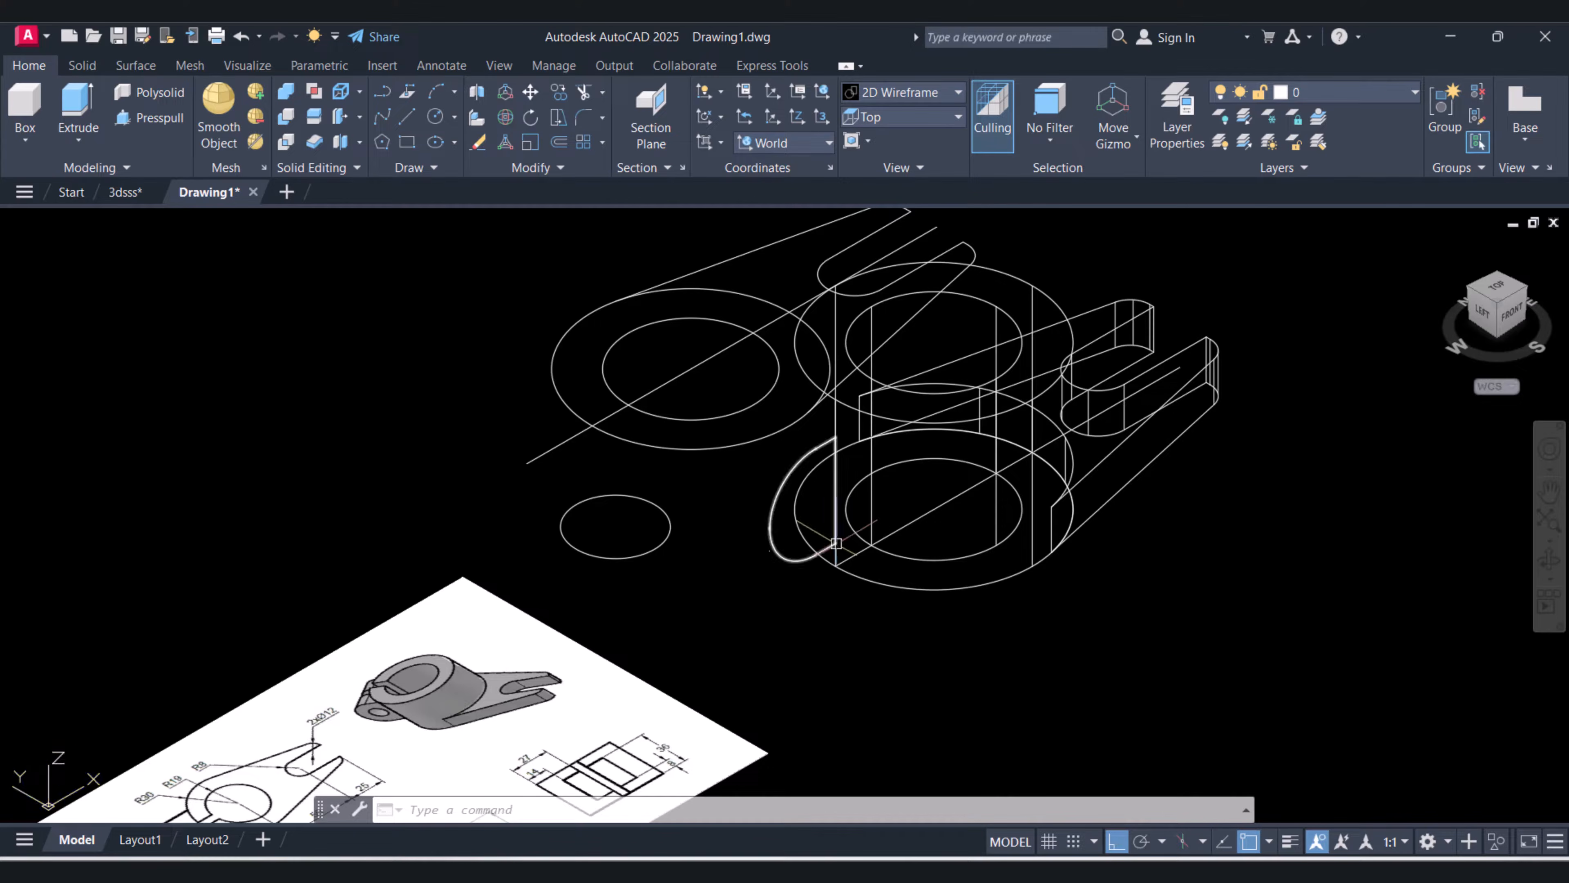
key(Escape)
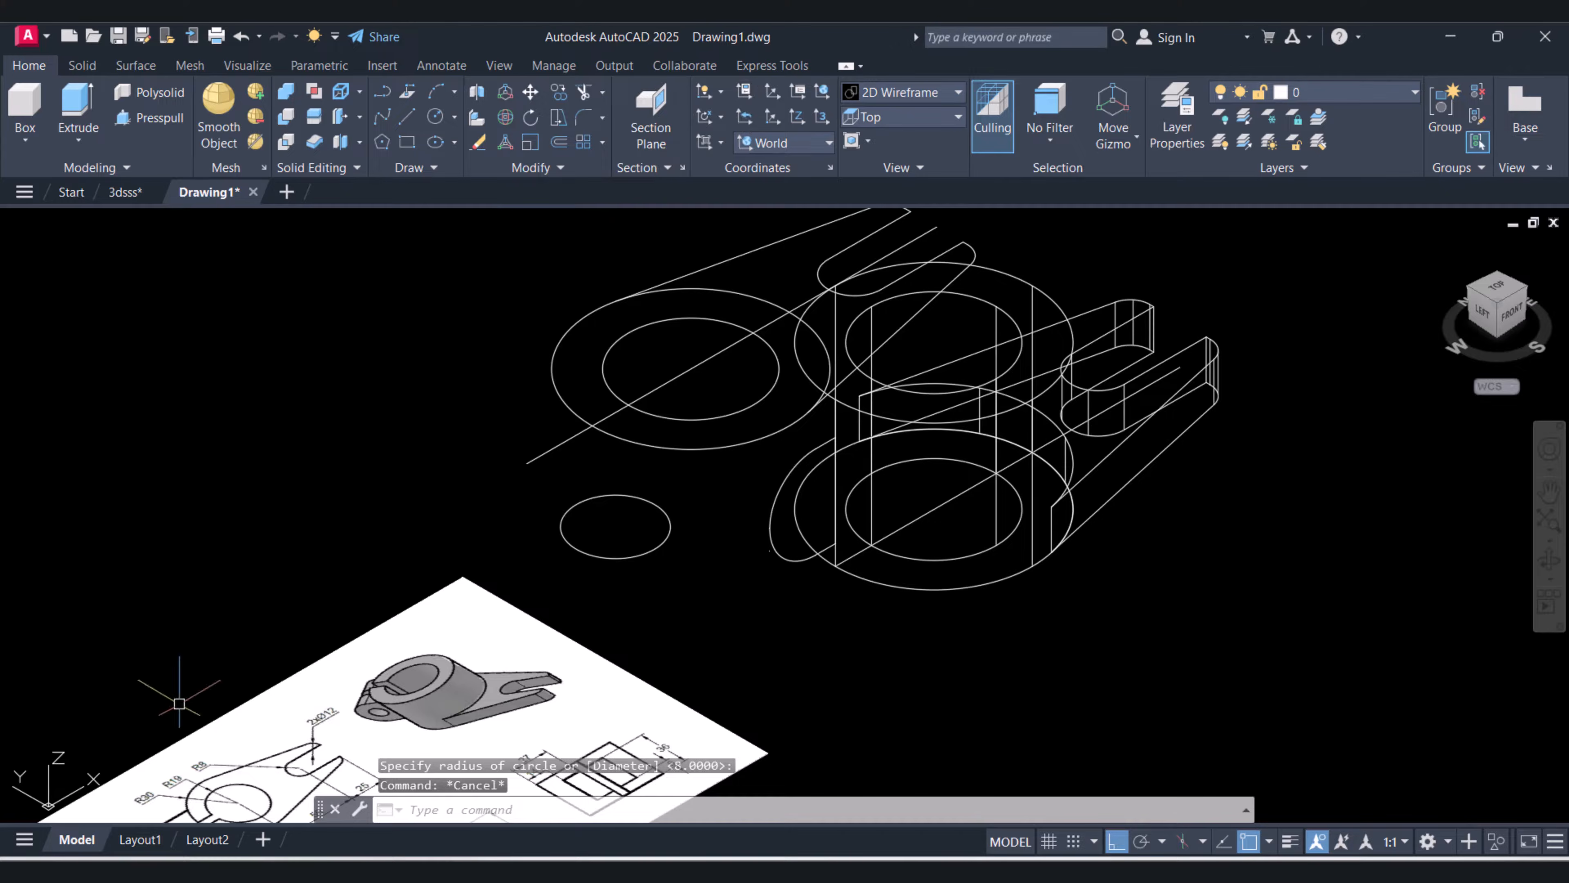
Align the UCS with the forked arm's side face: origin at its lower corner, X along the arm, Y up the vertical edge
text(u)
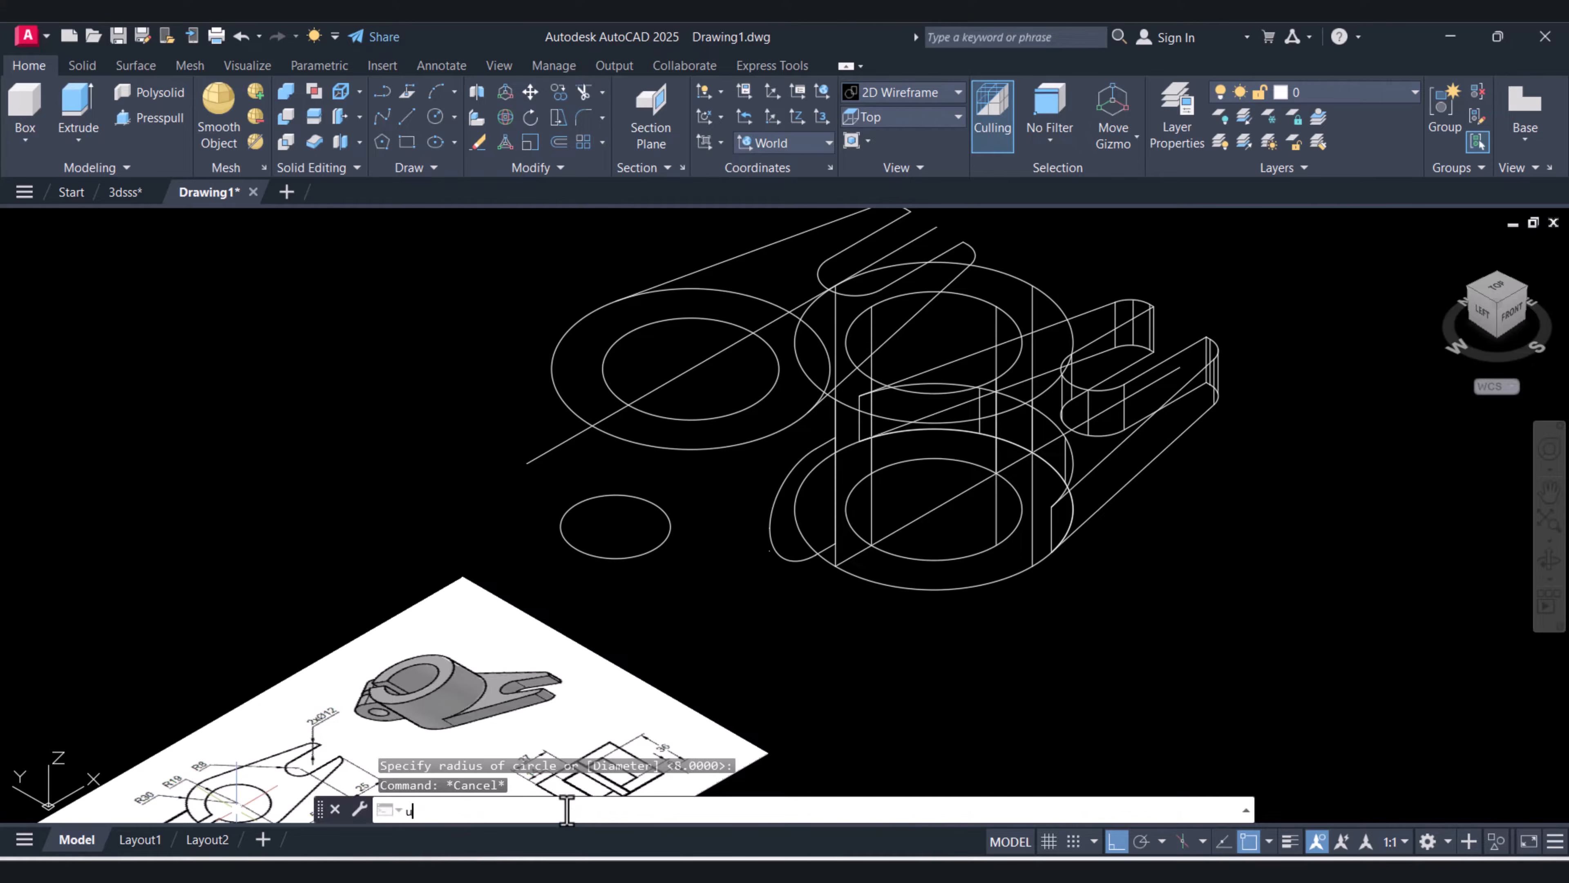
text(cs)
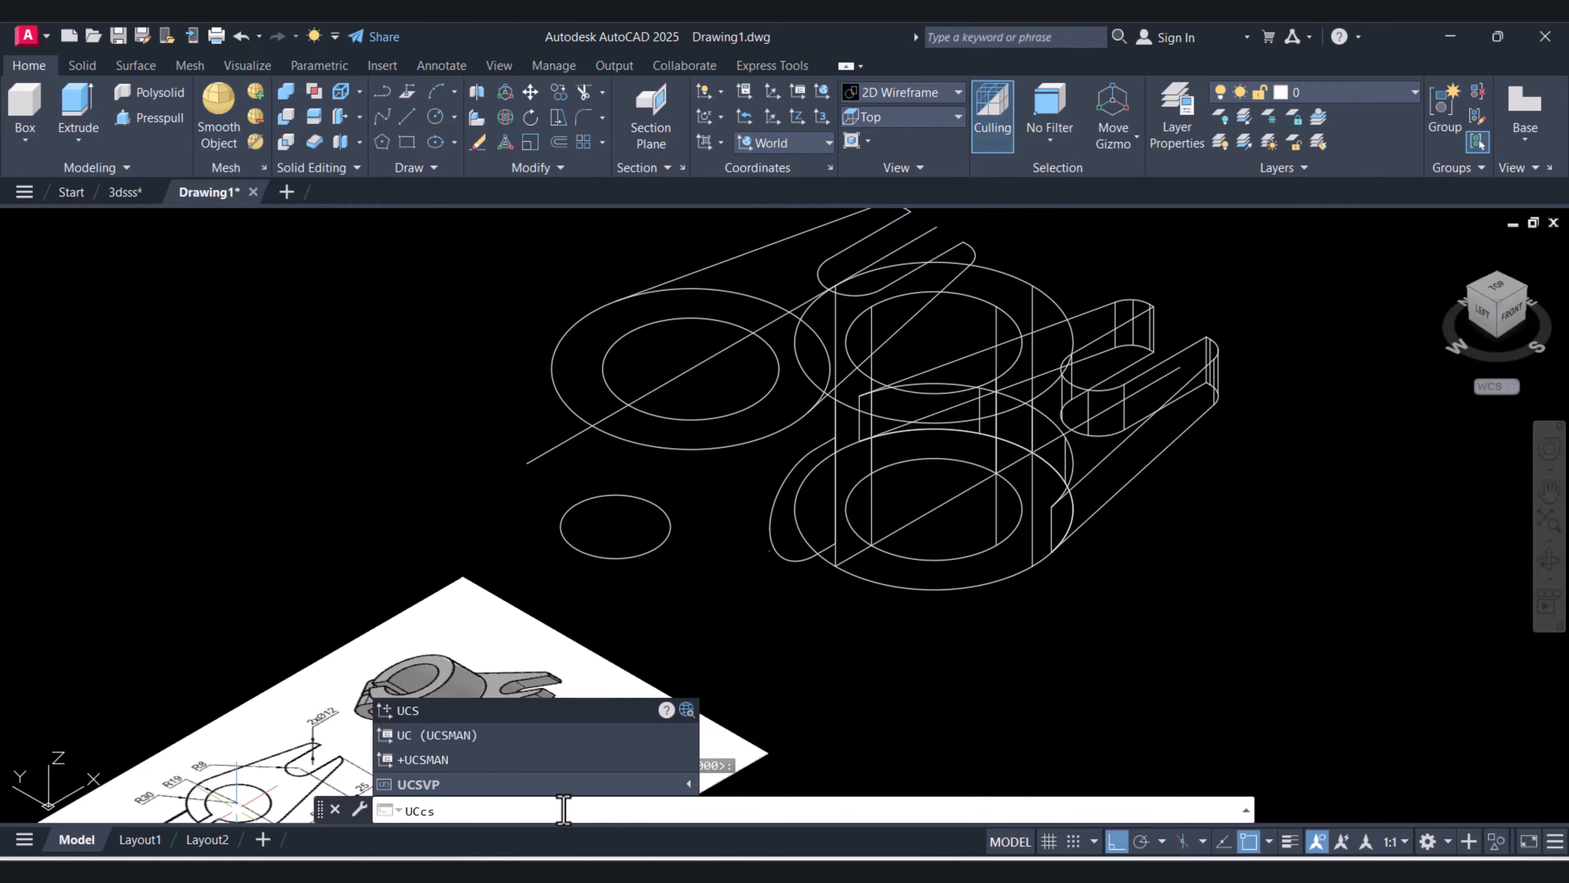
key(BackSpace)
key(BackSpace)
text(s)
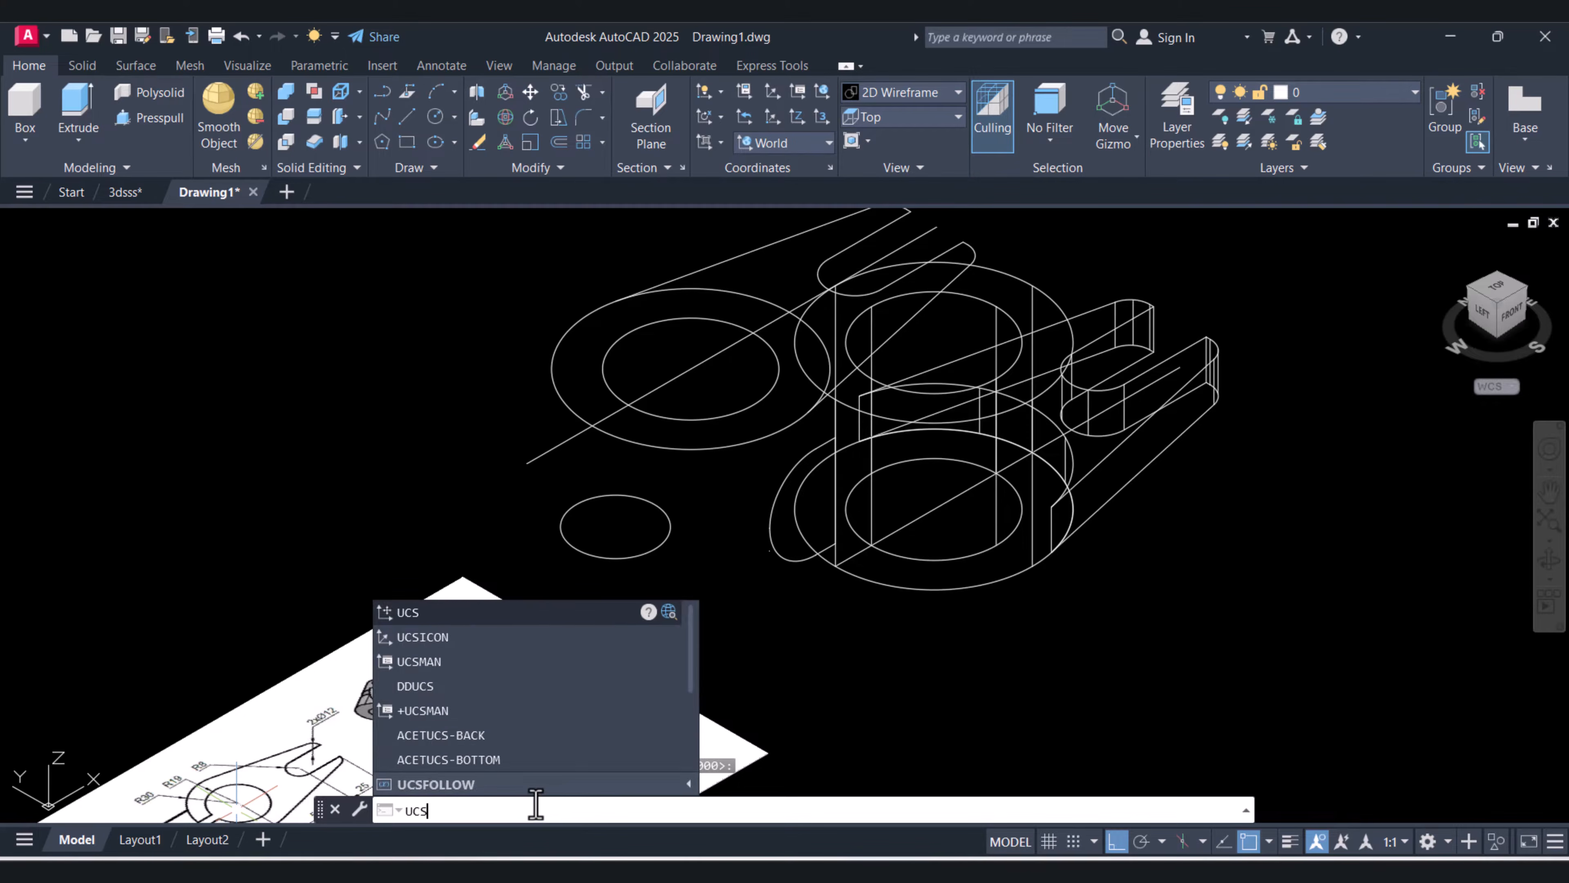
key(Return)
scroll(1089, 538, up, 2)
scroll(1088, 537, down, 3)
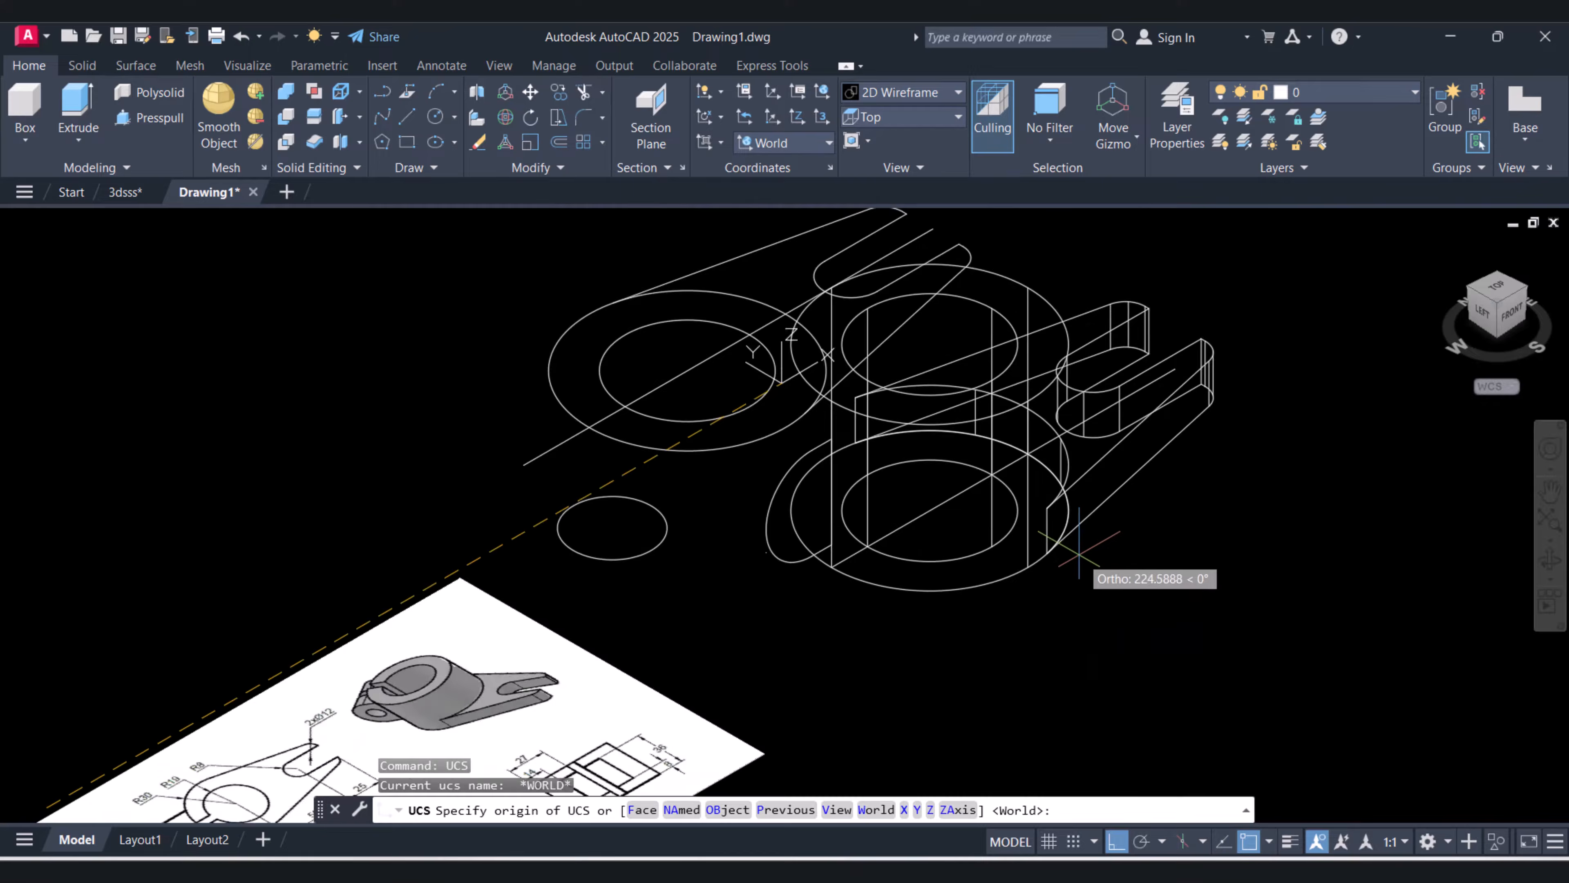
scroll(1087, 541, up, 5)
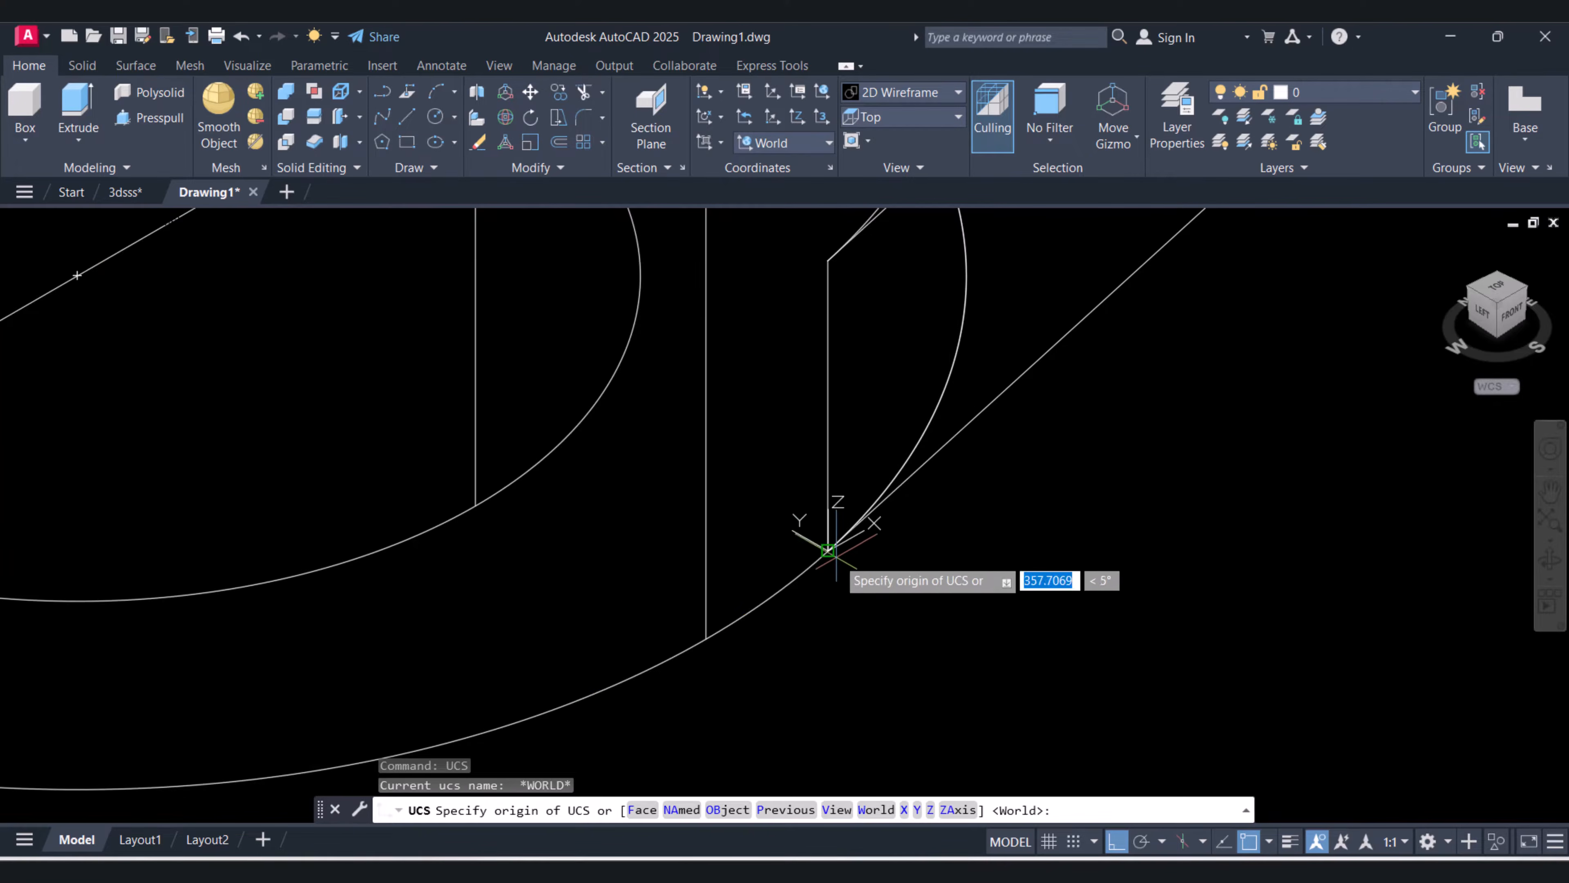
click(828, 549)
scroll(828, 548, down, 3)
scroll(828, 549, down, 3)
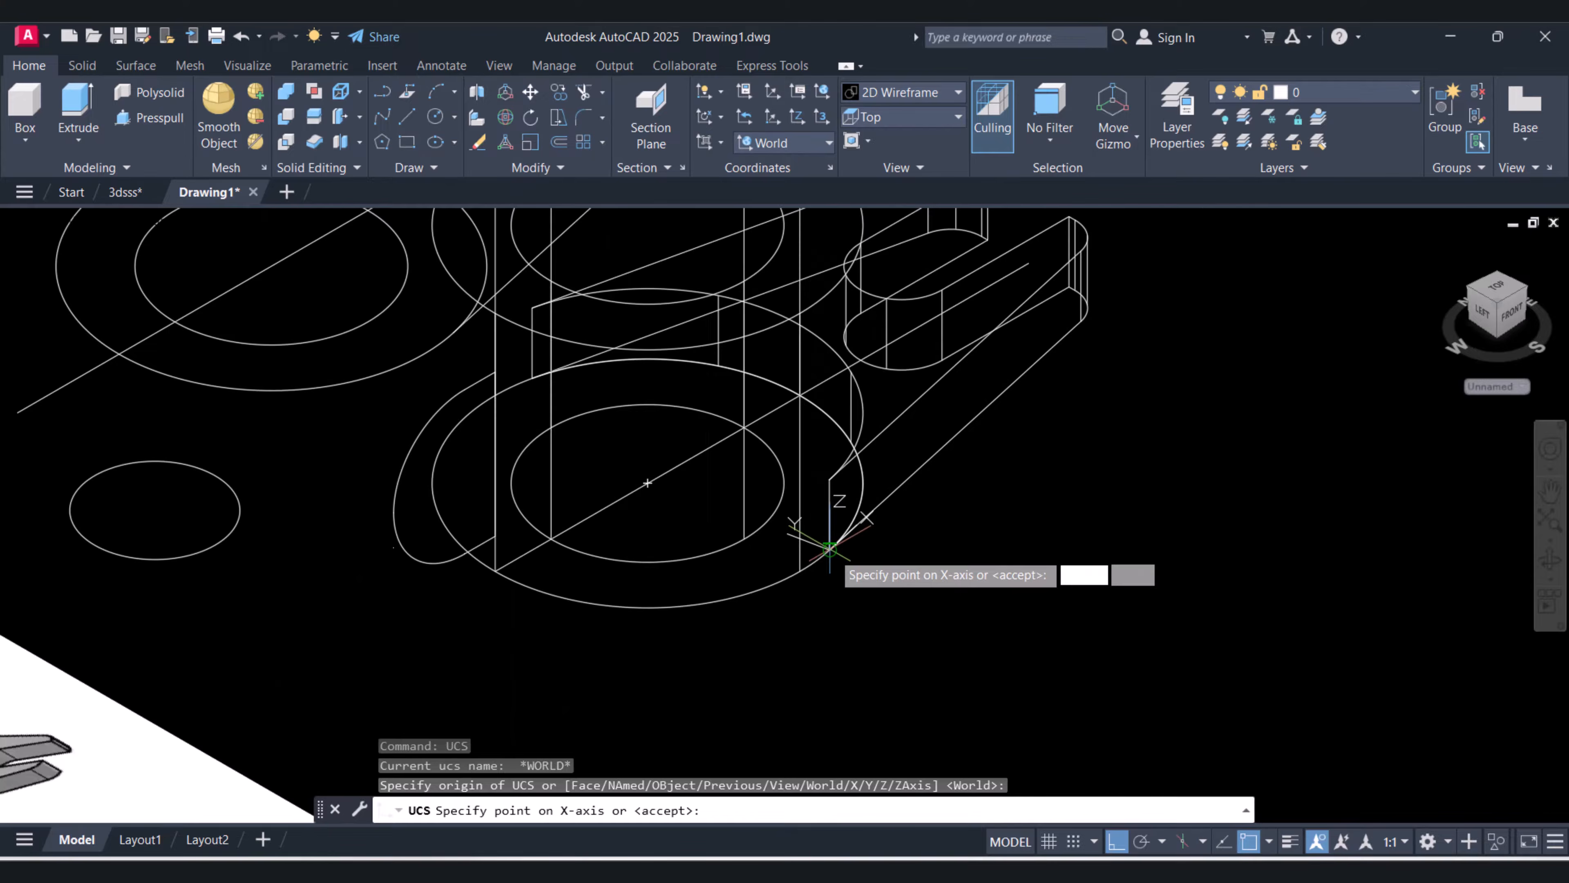
click(1044, 308)
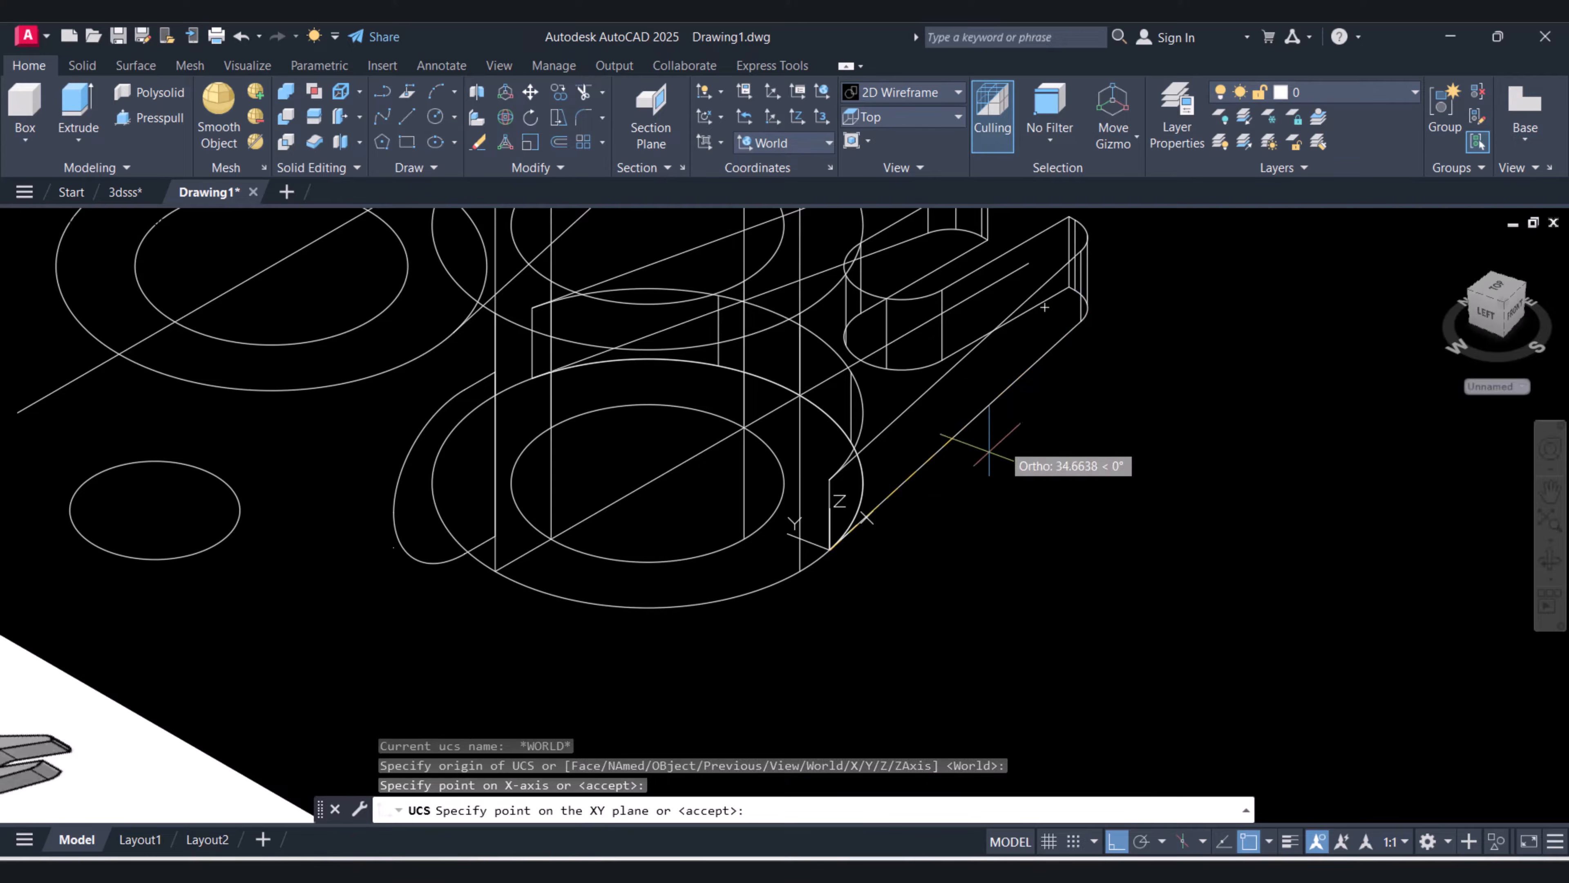
click(826, 477)
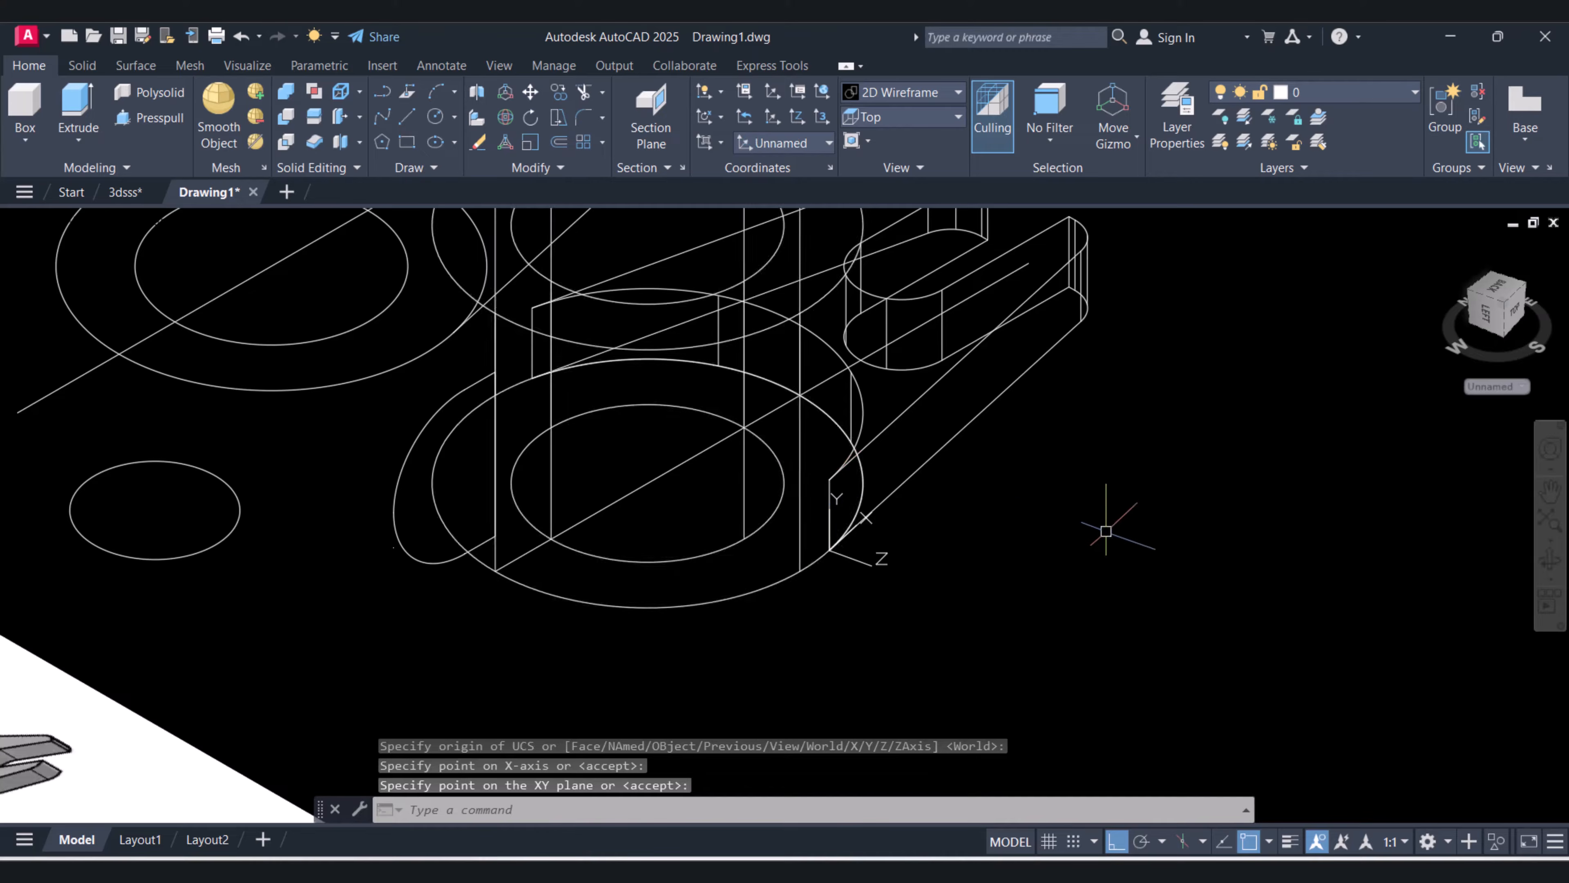
Draw a circle of radius 6 mm at the centre of the lug profile's rounded end
scroll(826, 546, up, 3)
scroll(834, 544, down, 2)
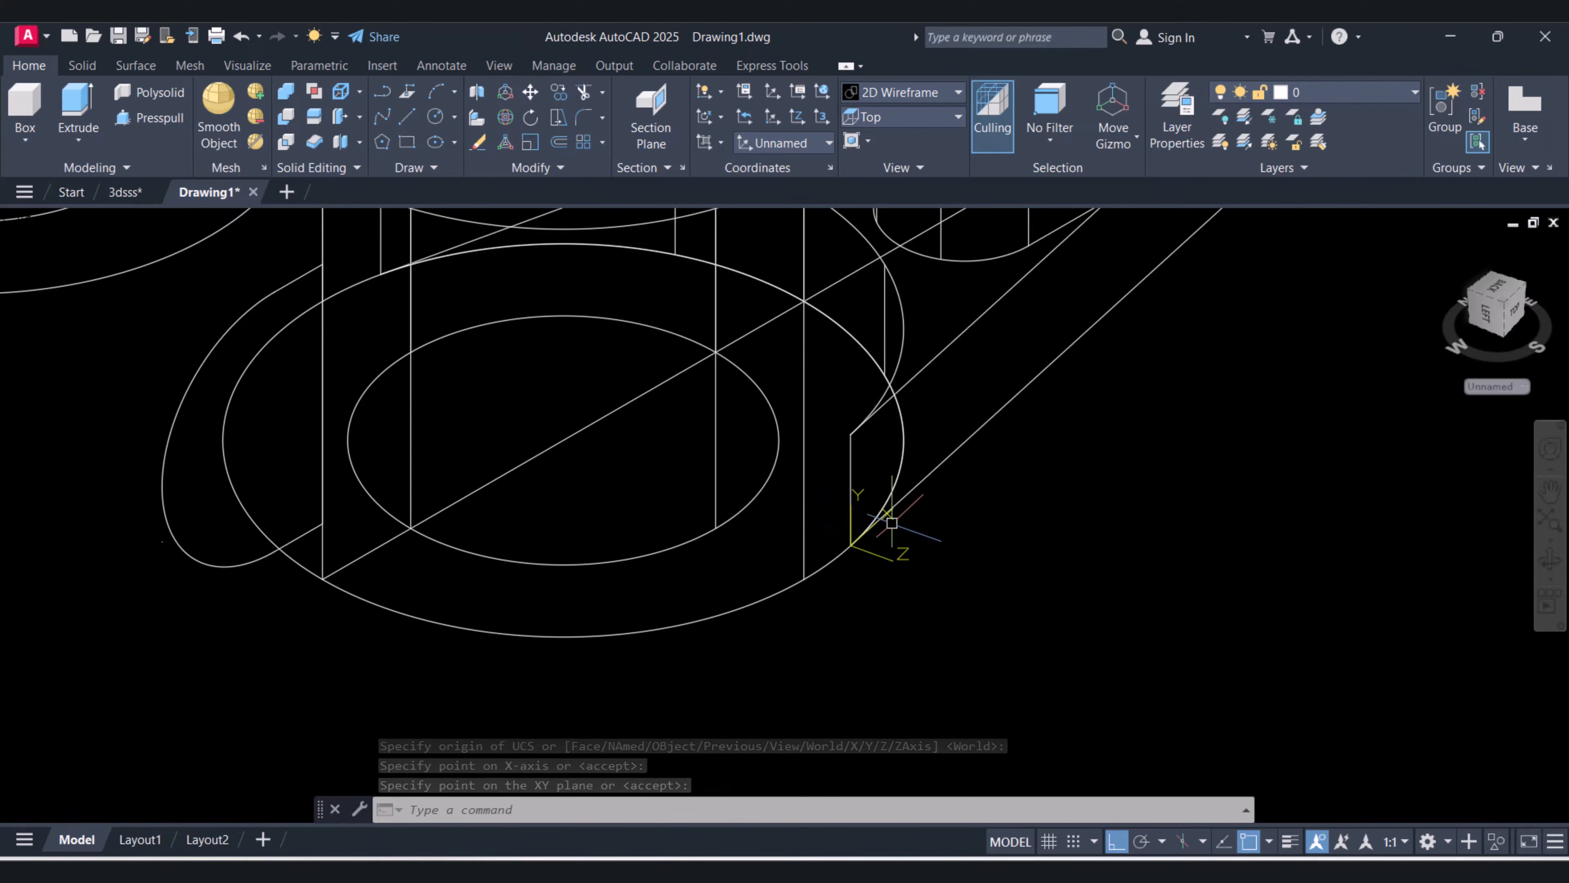
scroll(962, 507, down, 5)
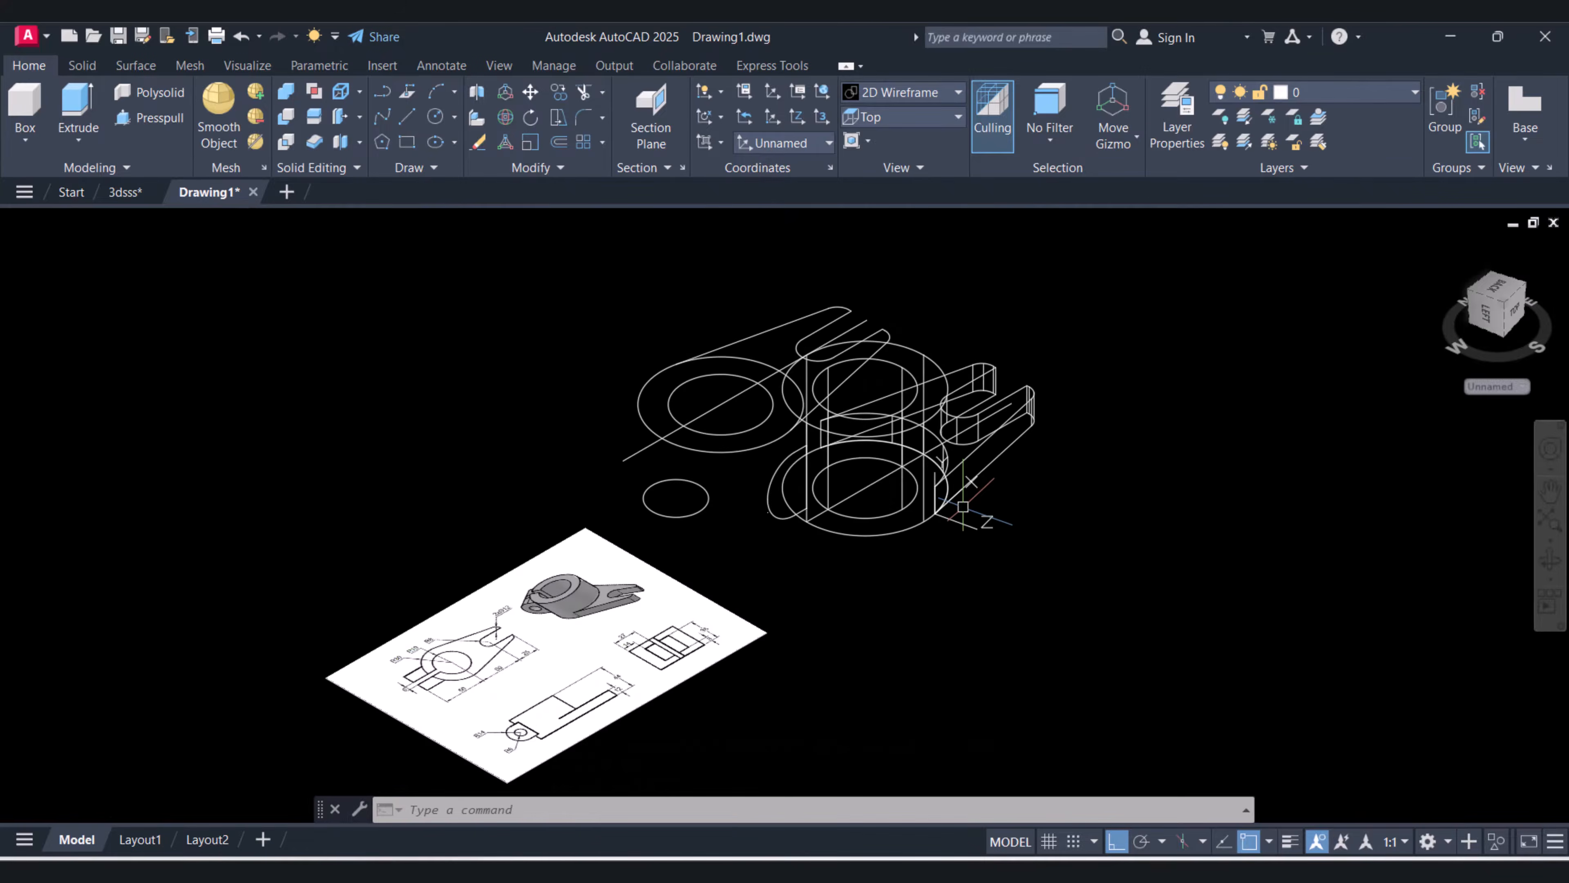
scroll(962, 507, up, 4)
key(Escape)
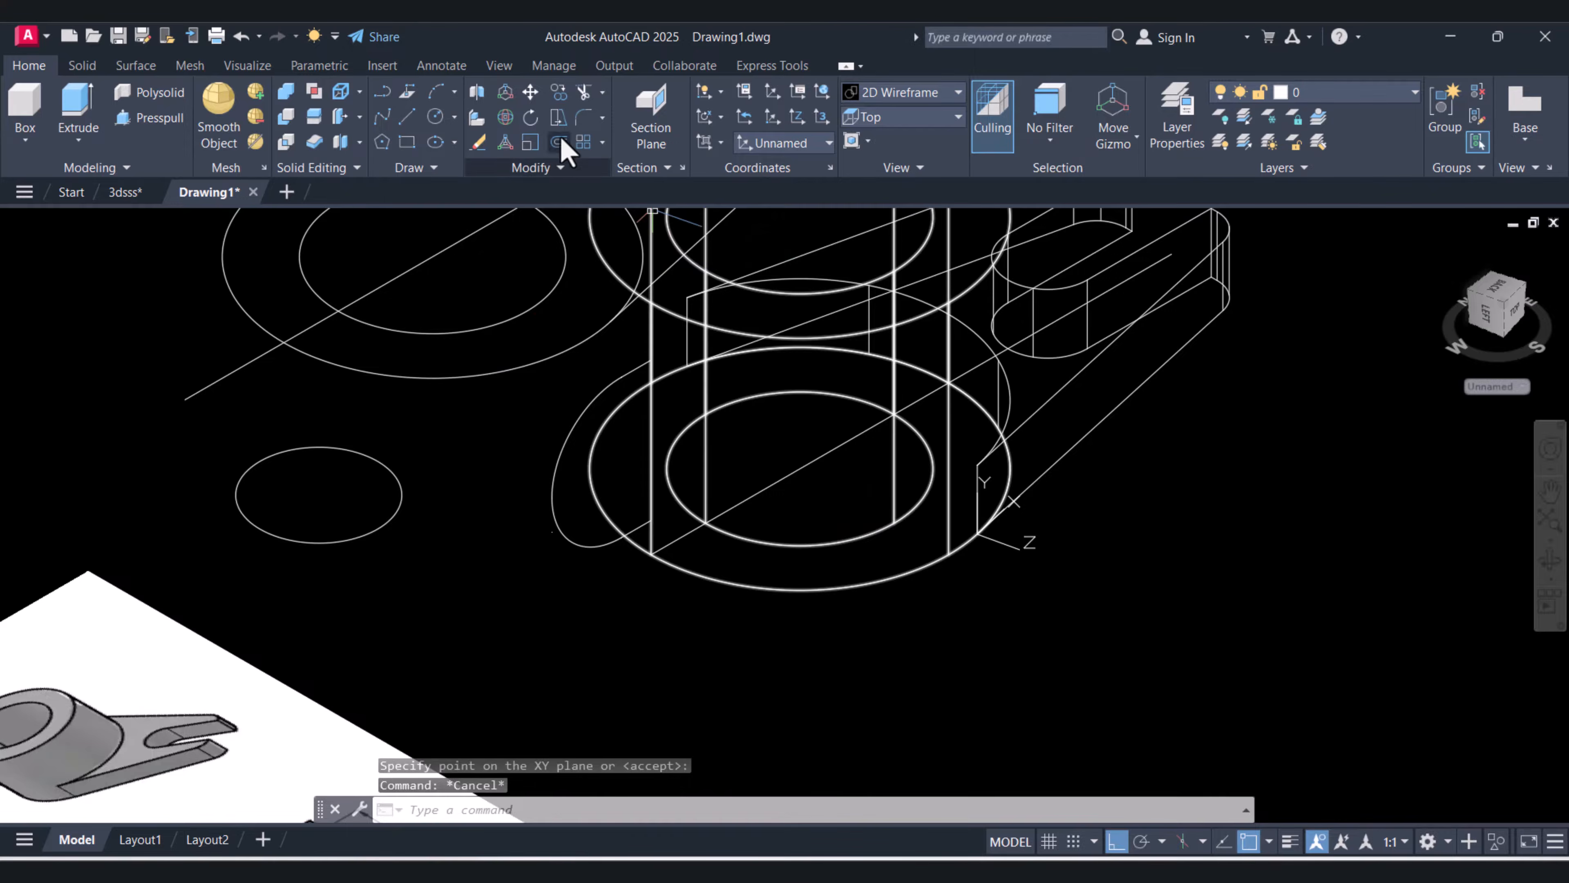
click(435, 118)
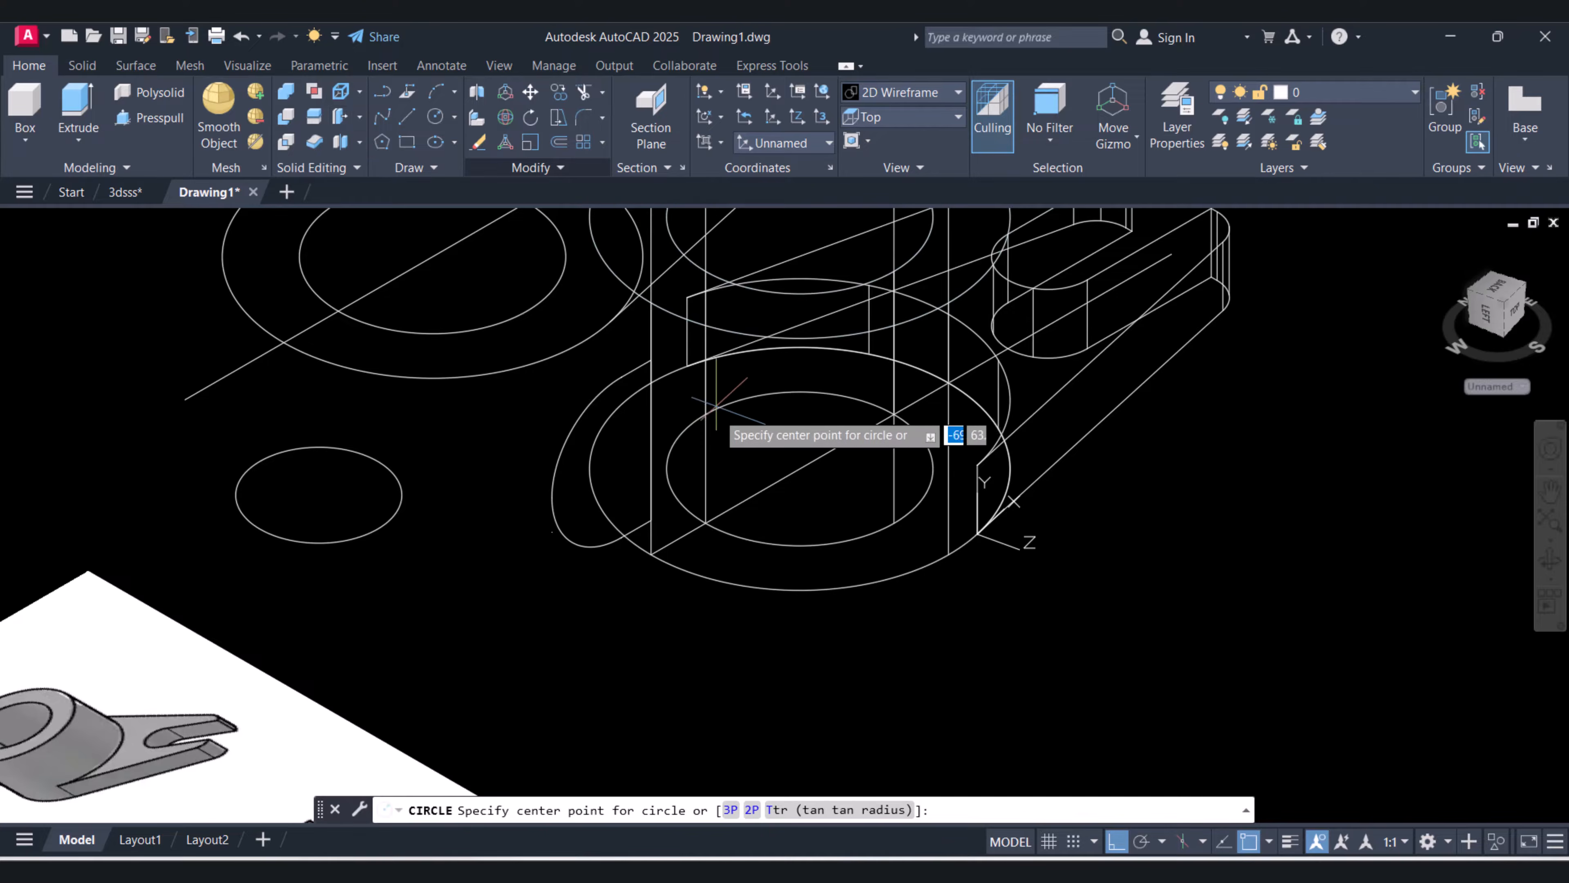
click(622, 457)
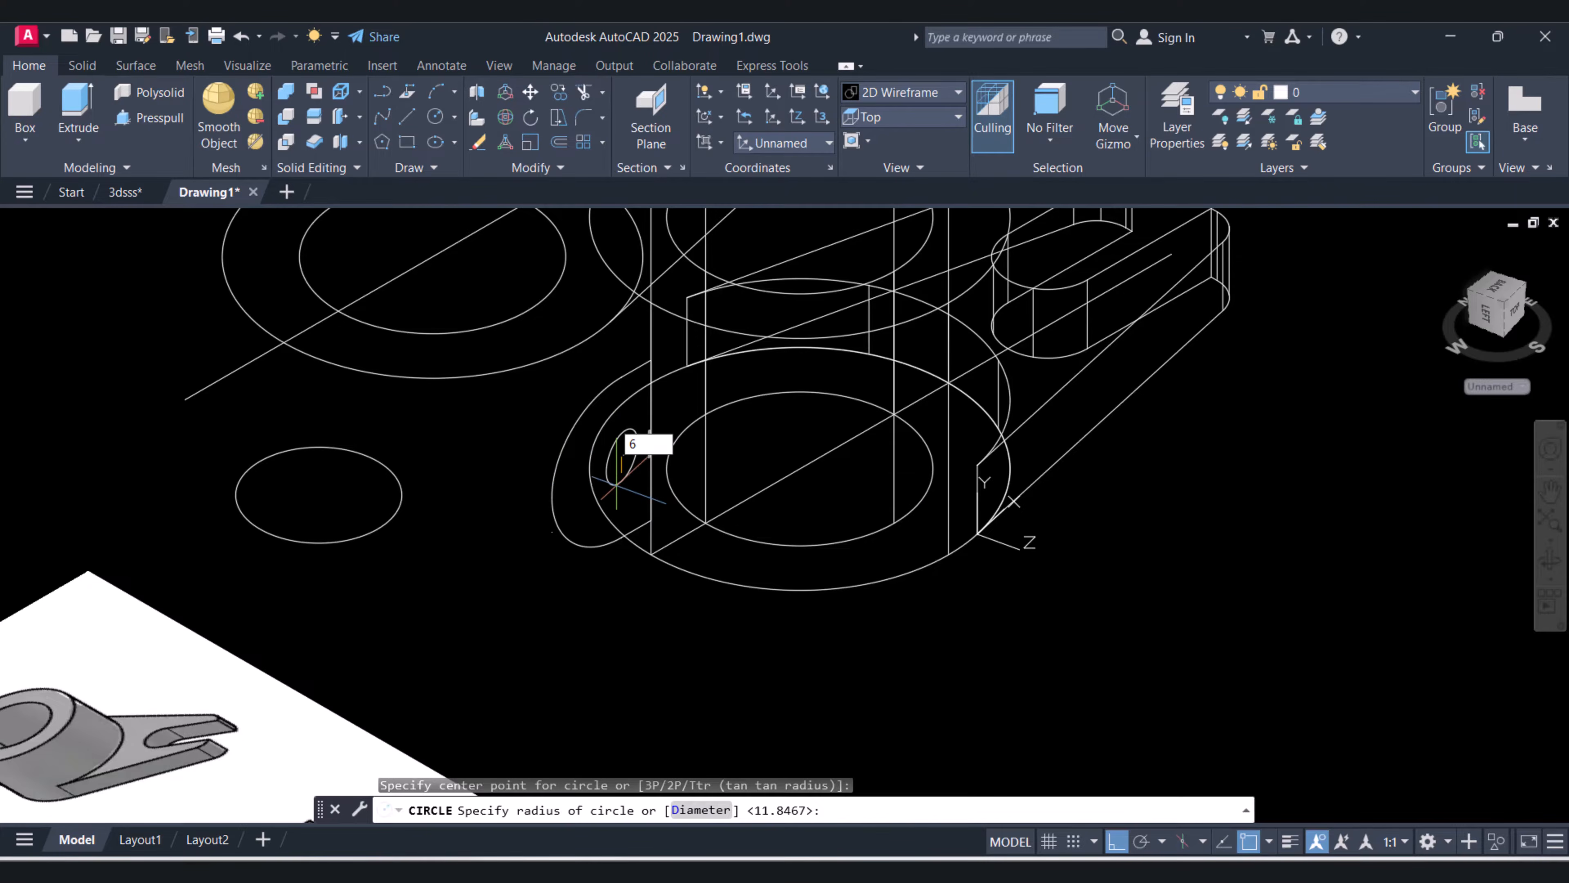
key(Return)
key(Escape)
key(Escape)
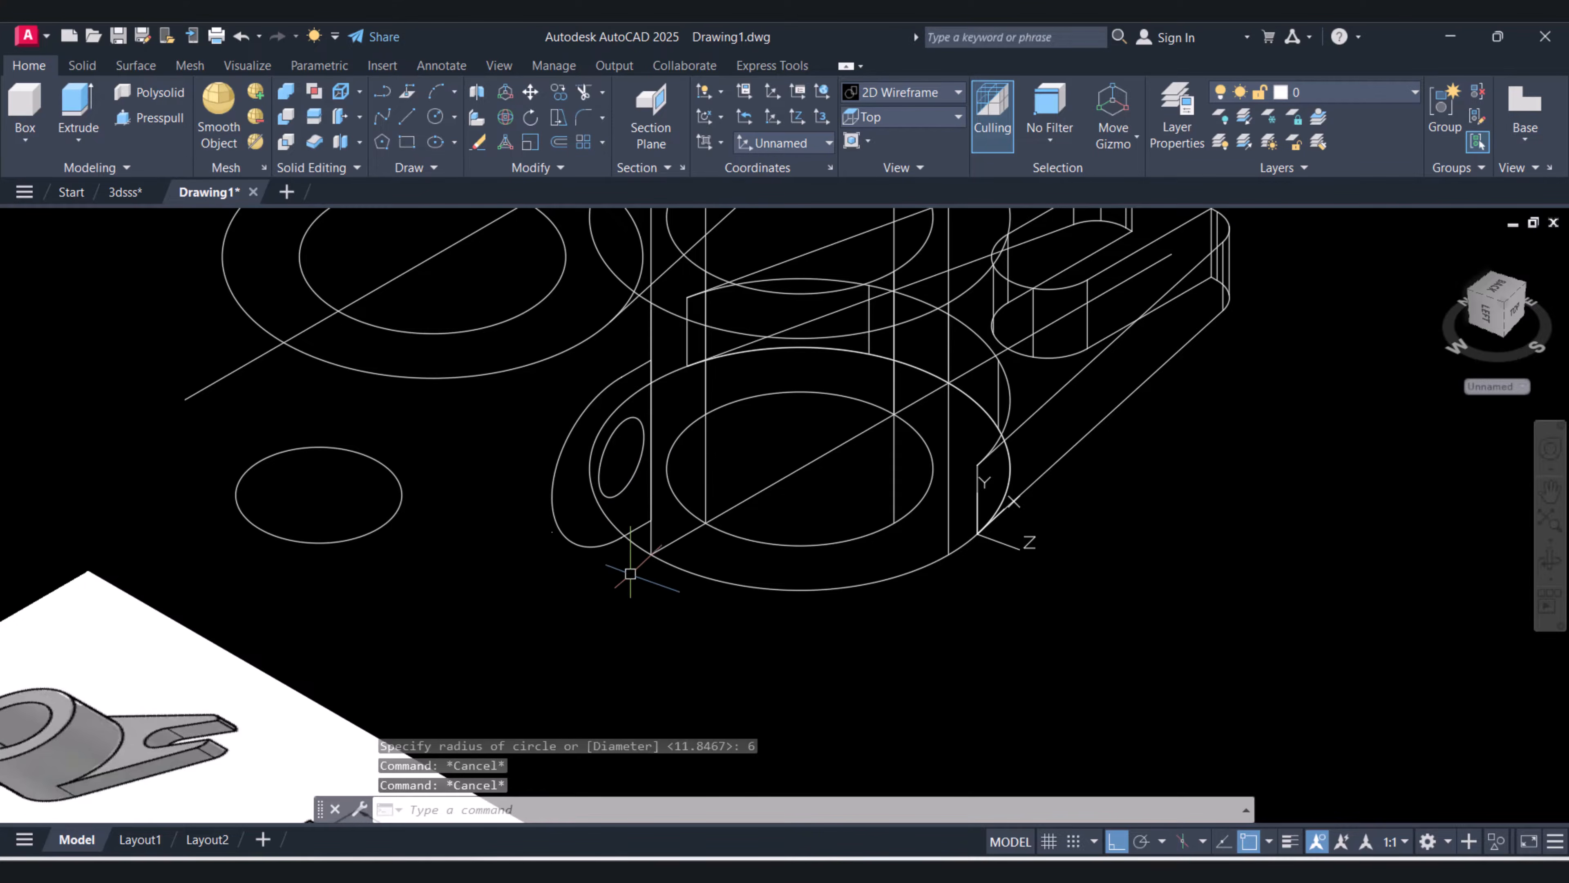
Preview the model in the Hidden visual style and return to 2D Wireframe
click(888, 99)
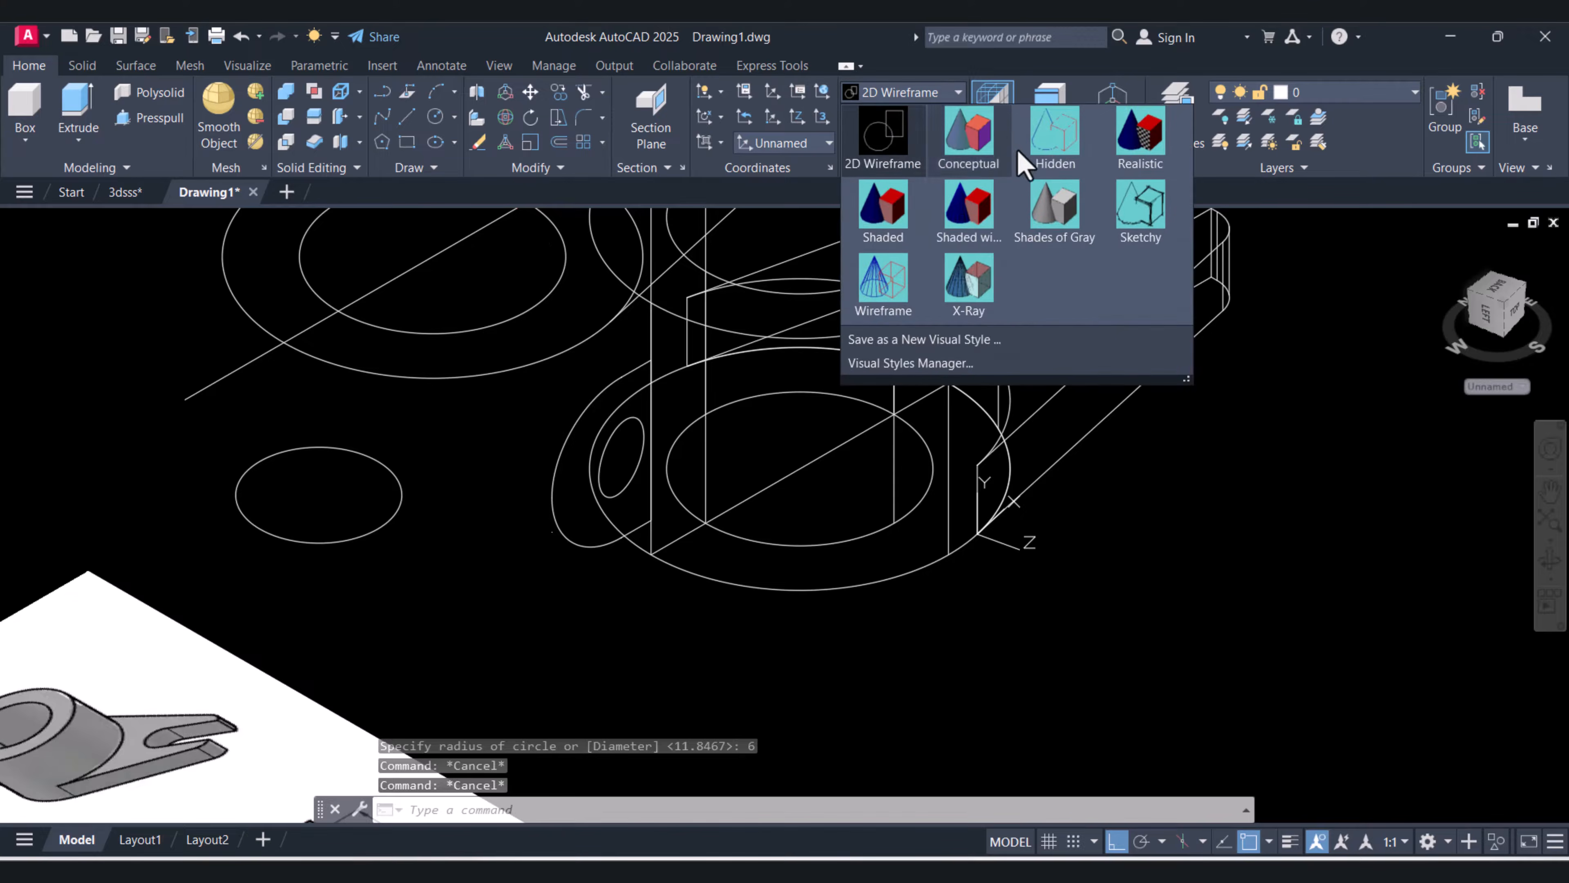
click(1047, 152)
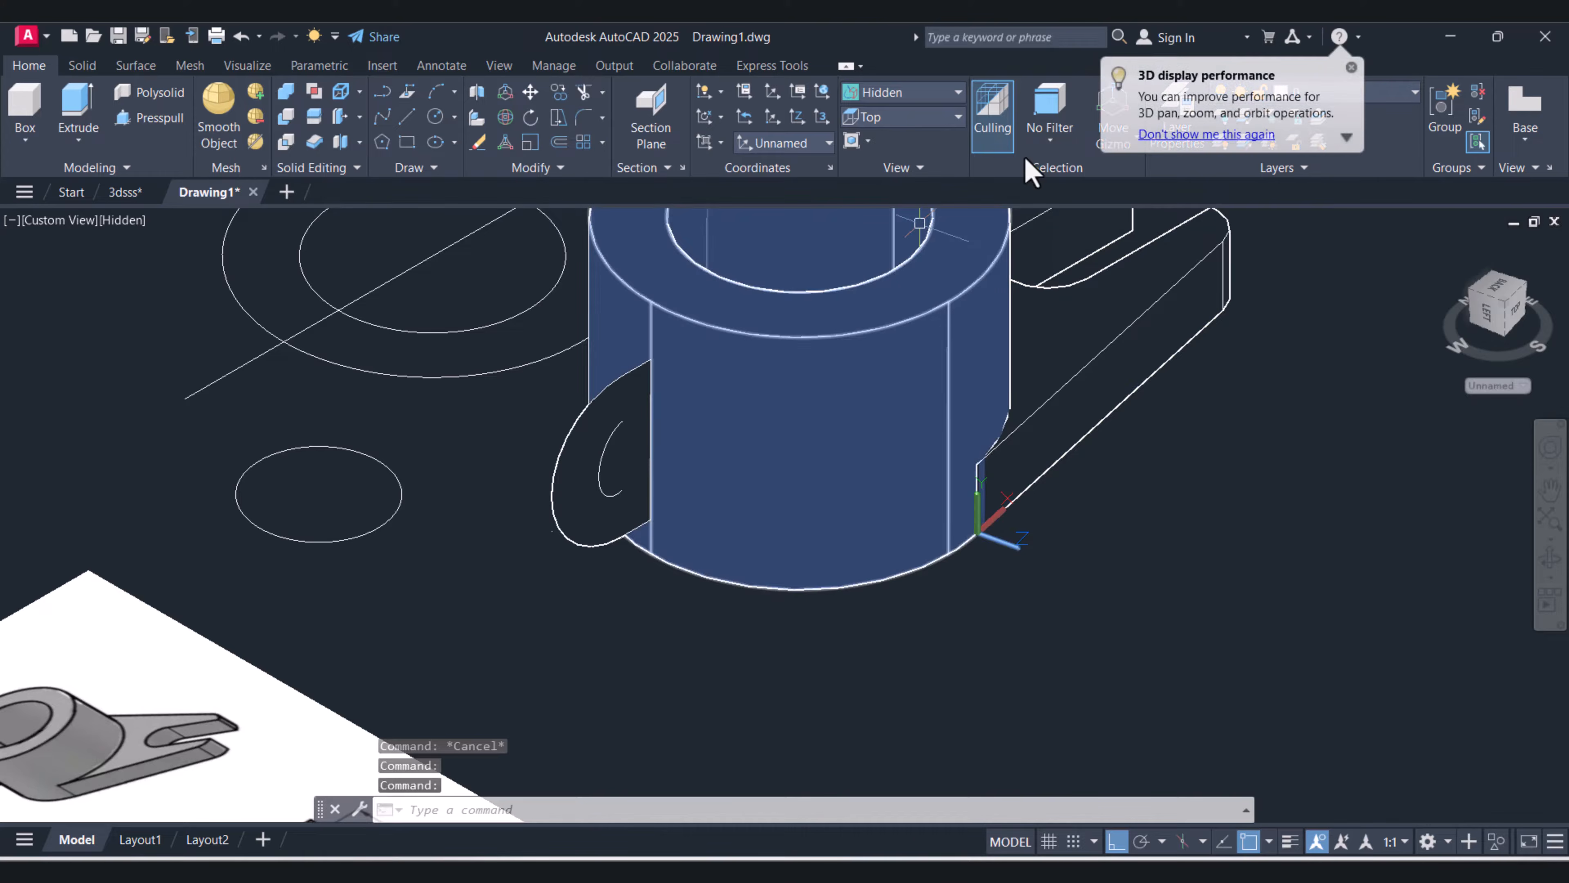
click(897, 94)
click(893, 147)
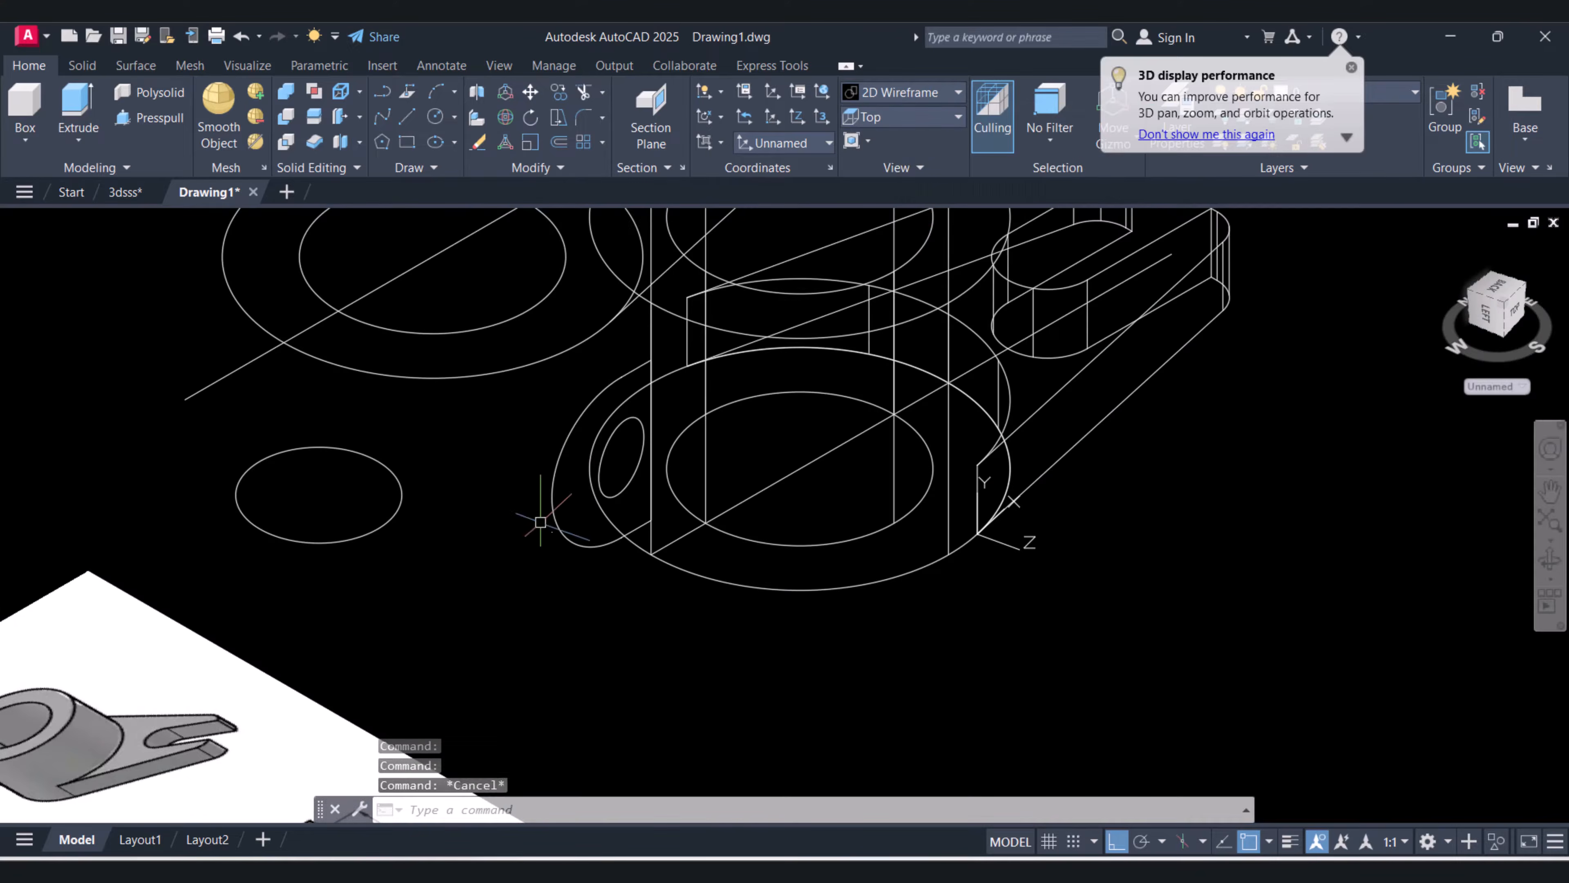
Erase the loose circle beside the lug and the flat construction profile's two concentric circles with their centre line
text(e)
drag(423, 535, 312, 452)
key(space)
middle_drag(390, 452, 425, 586)
key(space)
drag(425, 584, 332, 335)
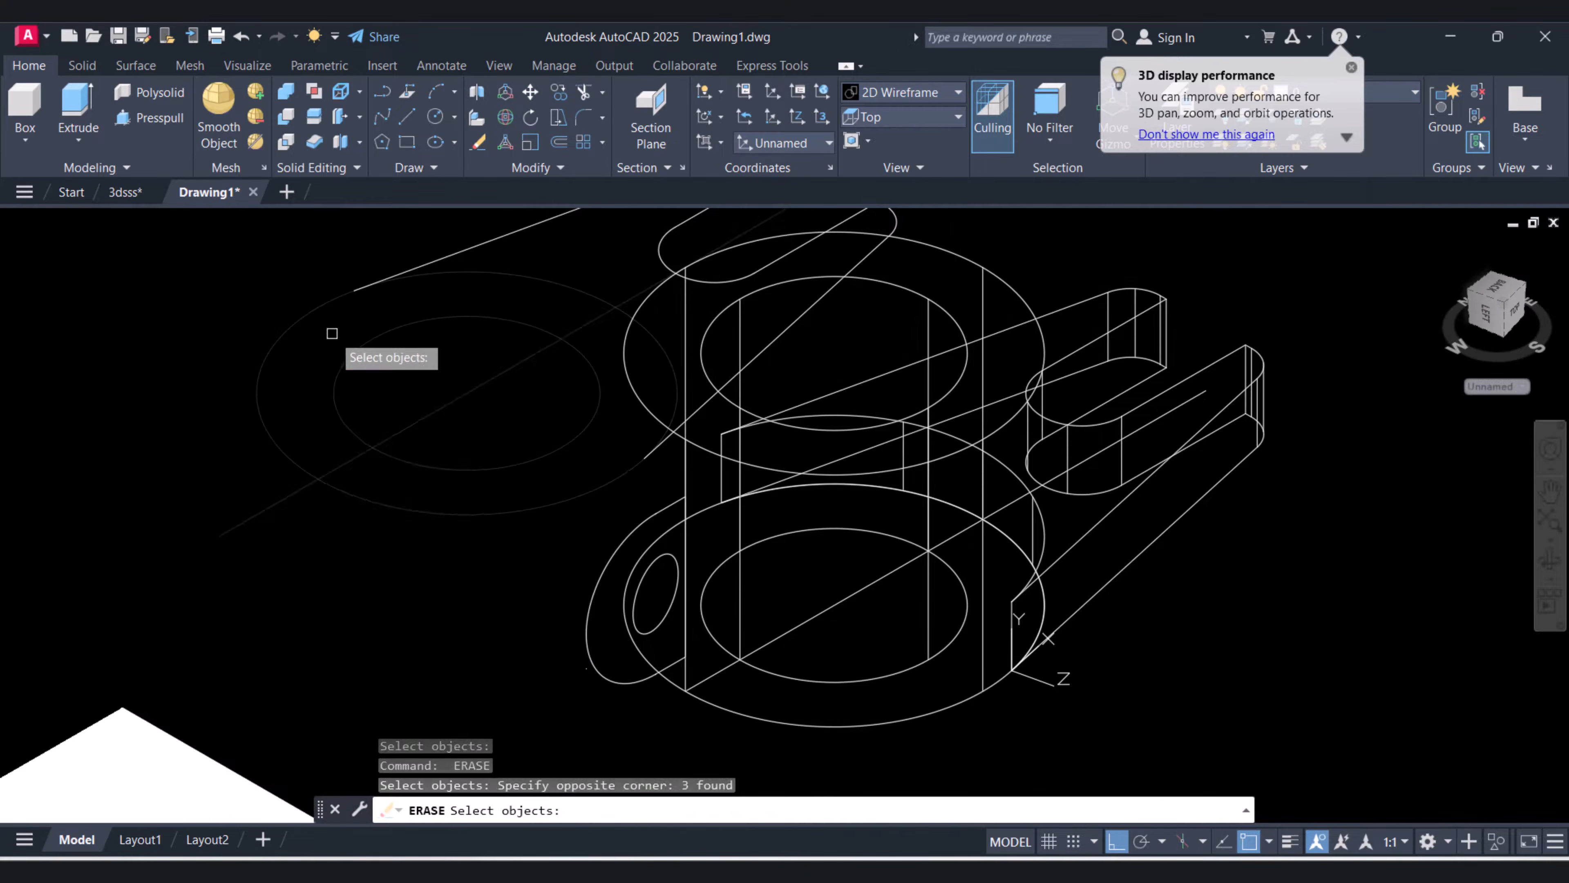
key(space)
Switch to the Top view and erase the leftover forked-arm outline above the bracket
scroll(400, 376, up, 6)
scroll(399, 376, down, 7)
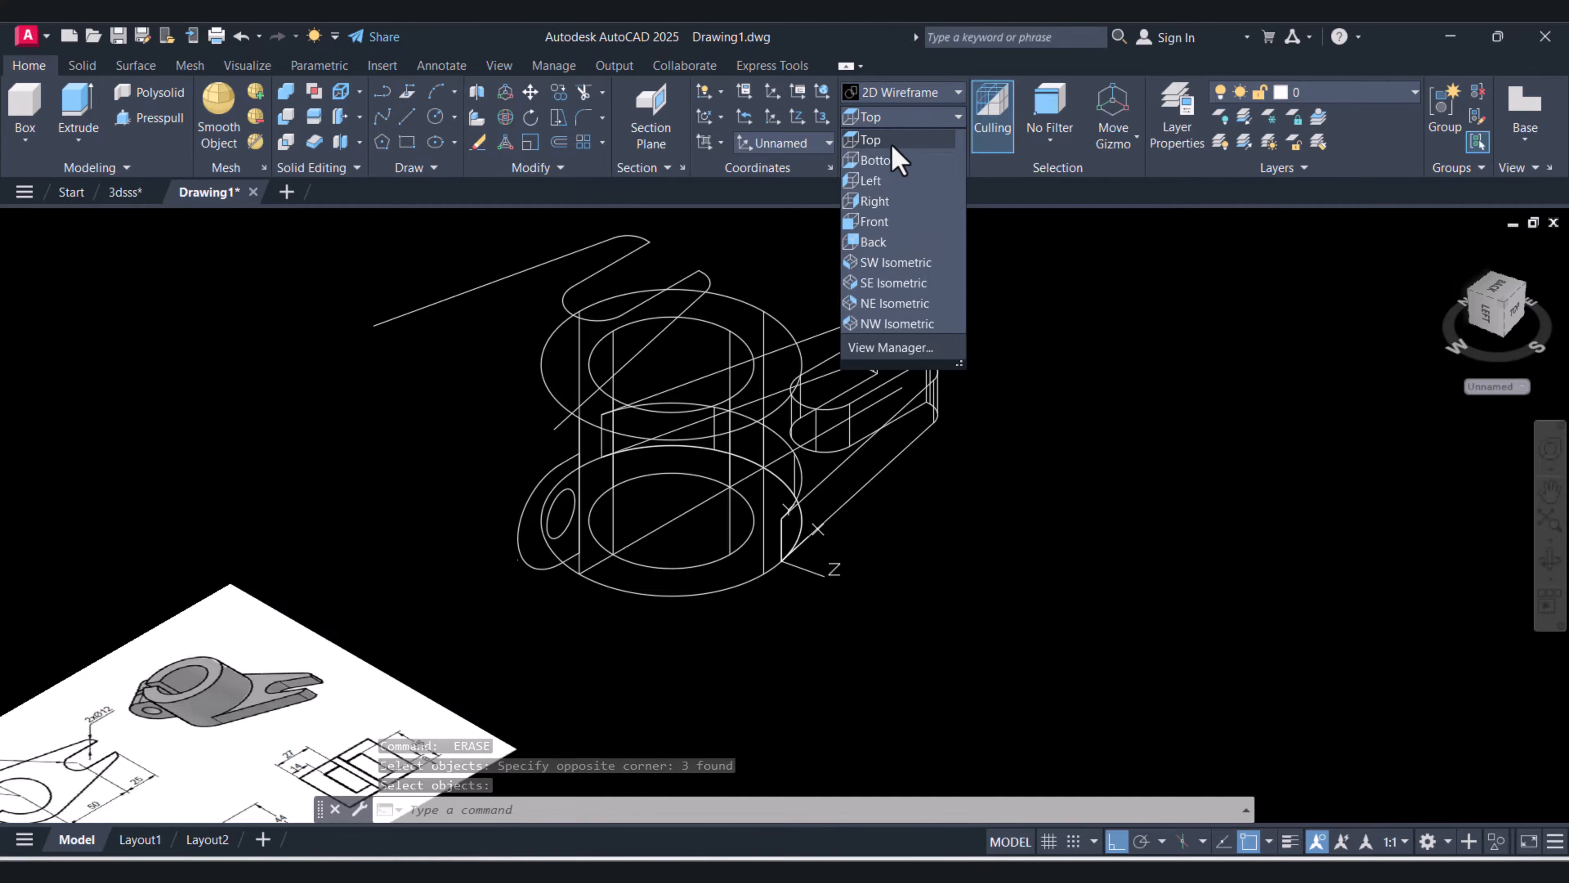
click(896, 150)
scroll(1057, 470, up, 3)
scroll(1057, 470, down, 6)
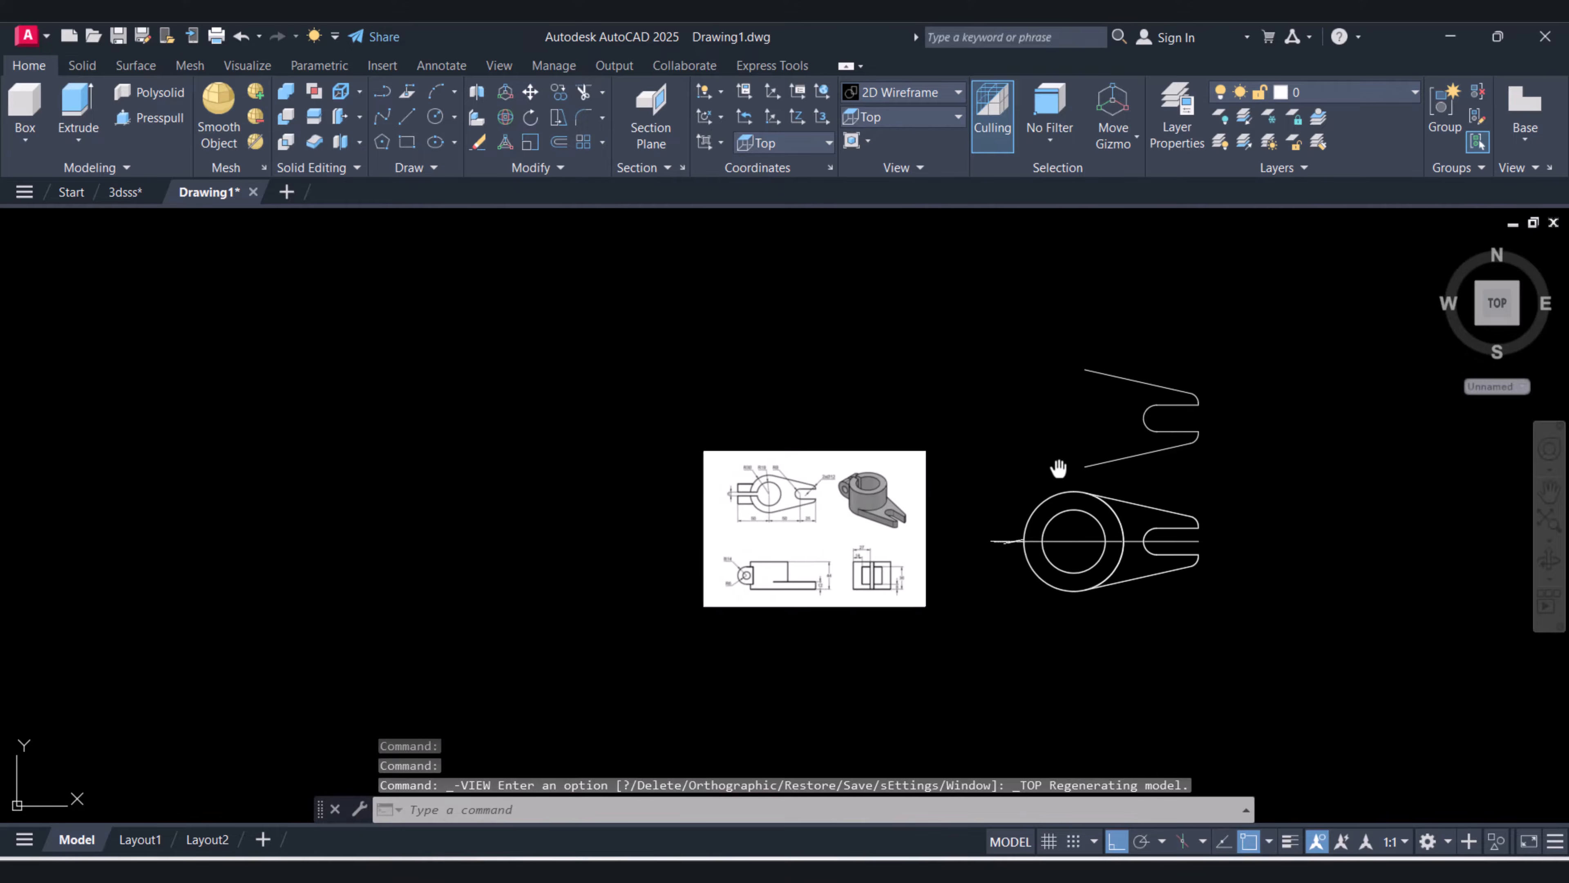
text(e)
key(space)
click(1161, 433)
click(927, 297)
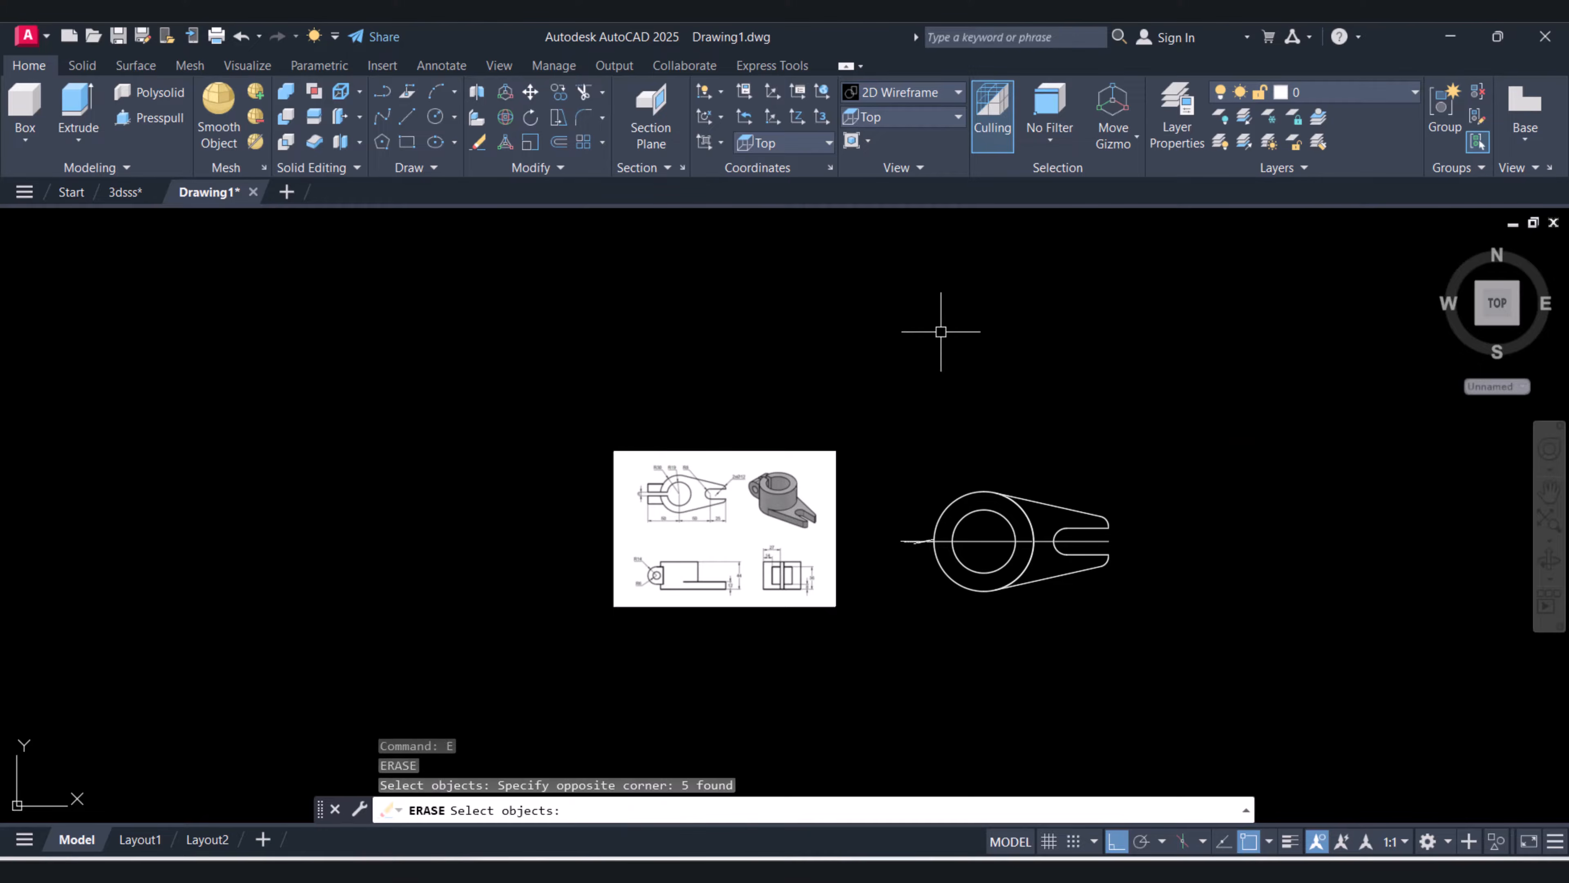
key(Return)
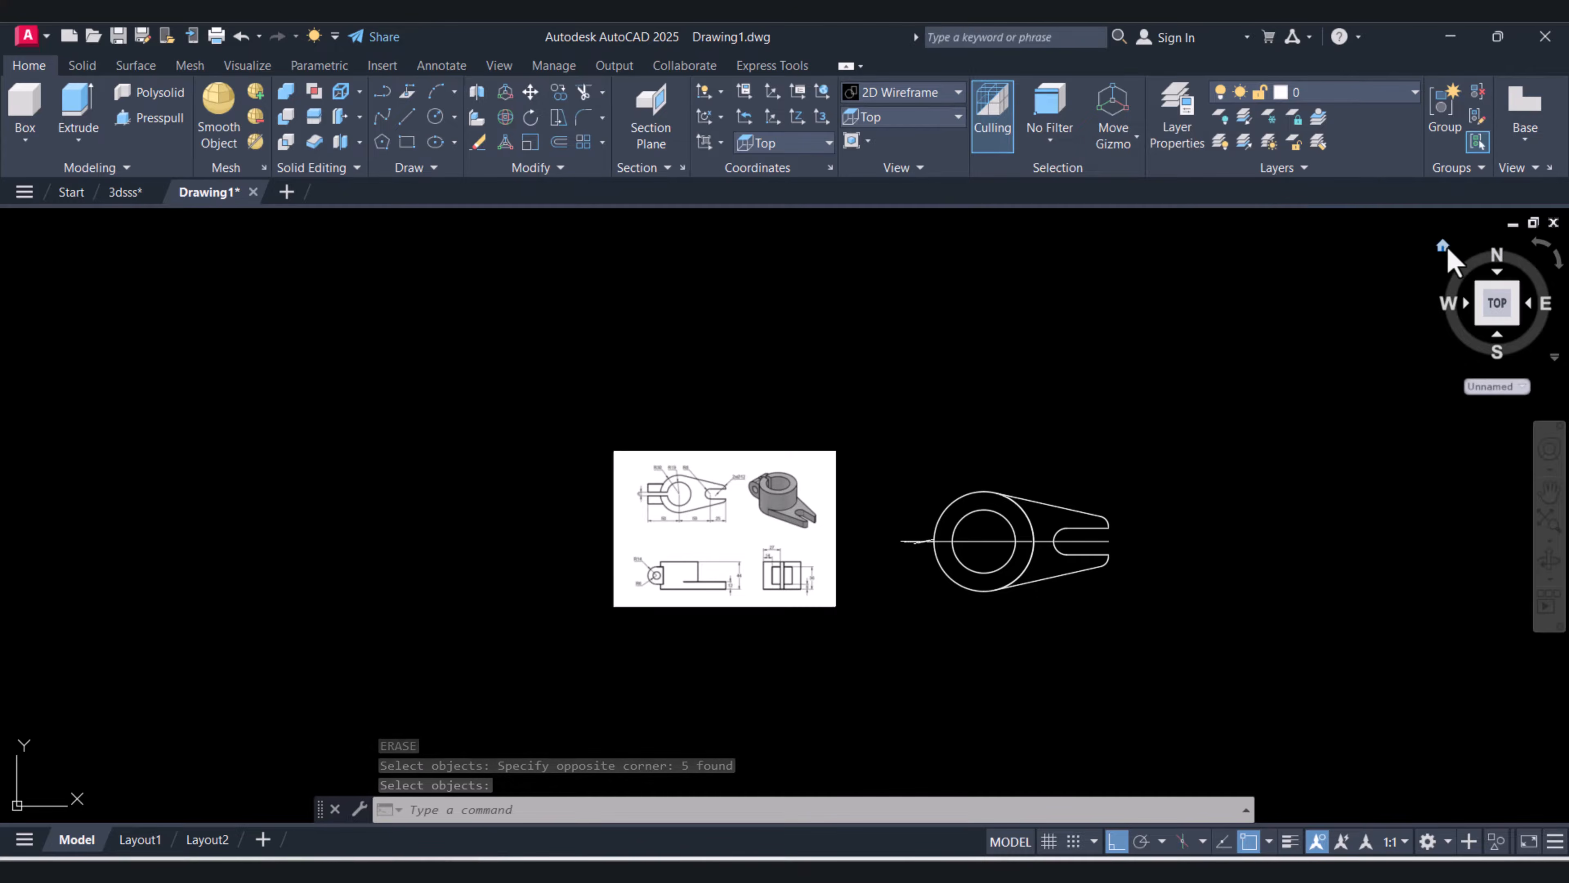
Return to the home isometric view and erase the small hole circle on the lug profile
click(1455, 262)
scroll(839, 521, up, 6)
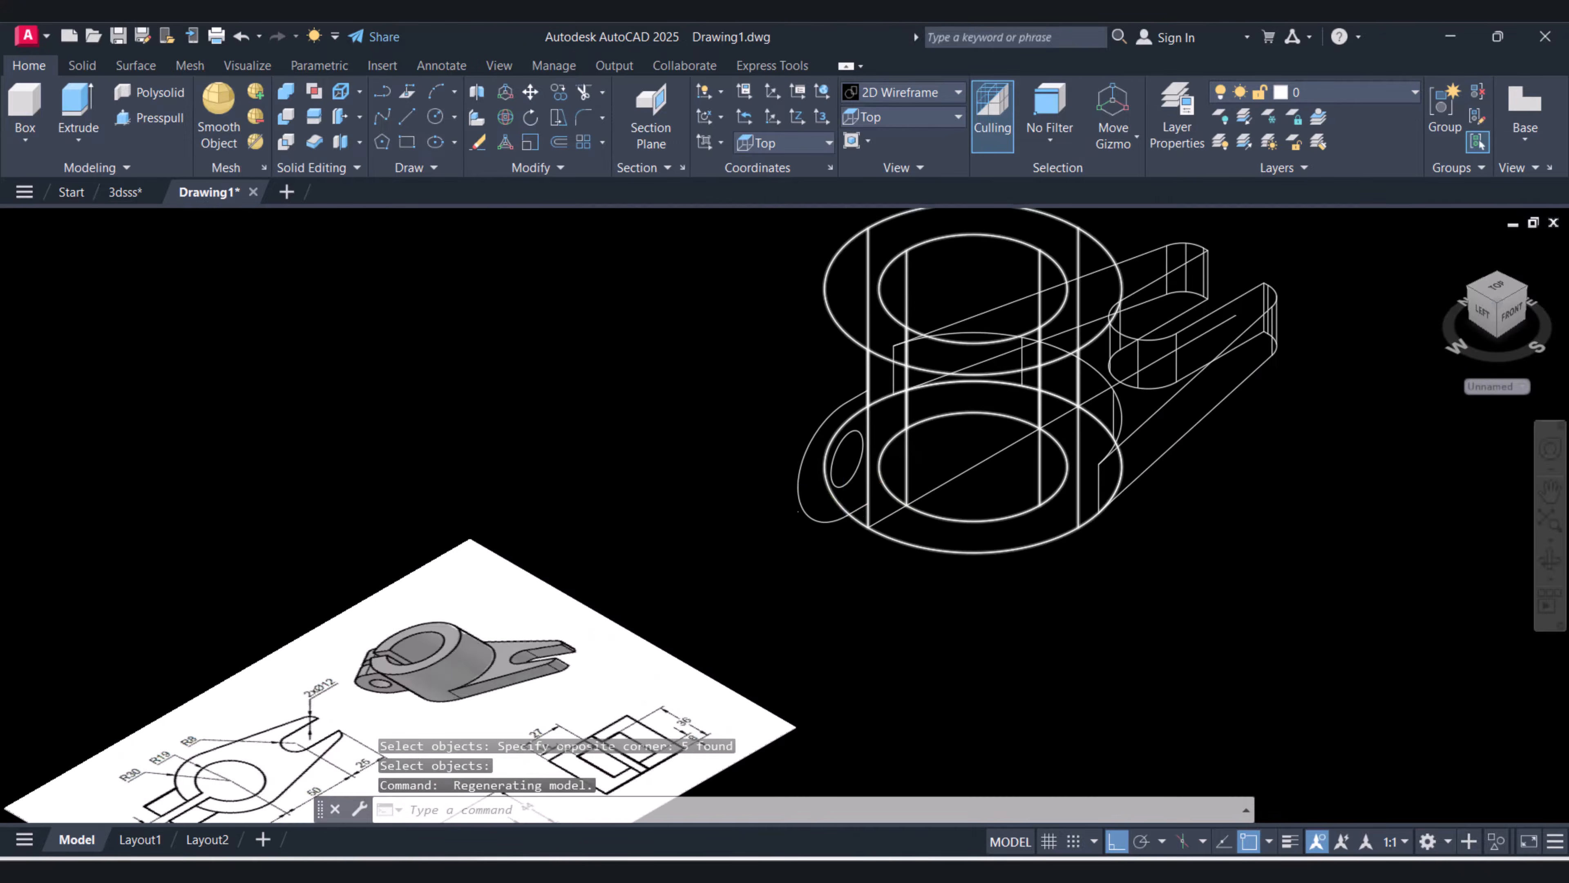
key(Return)
click(848, 468)
key(Return)
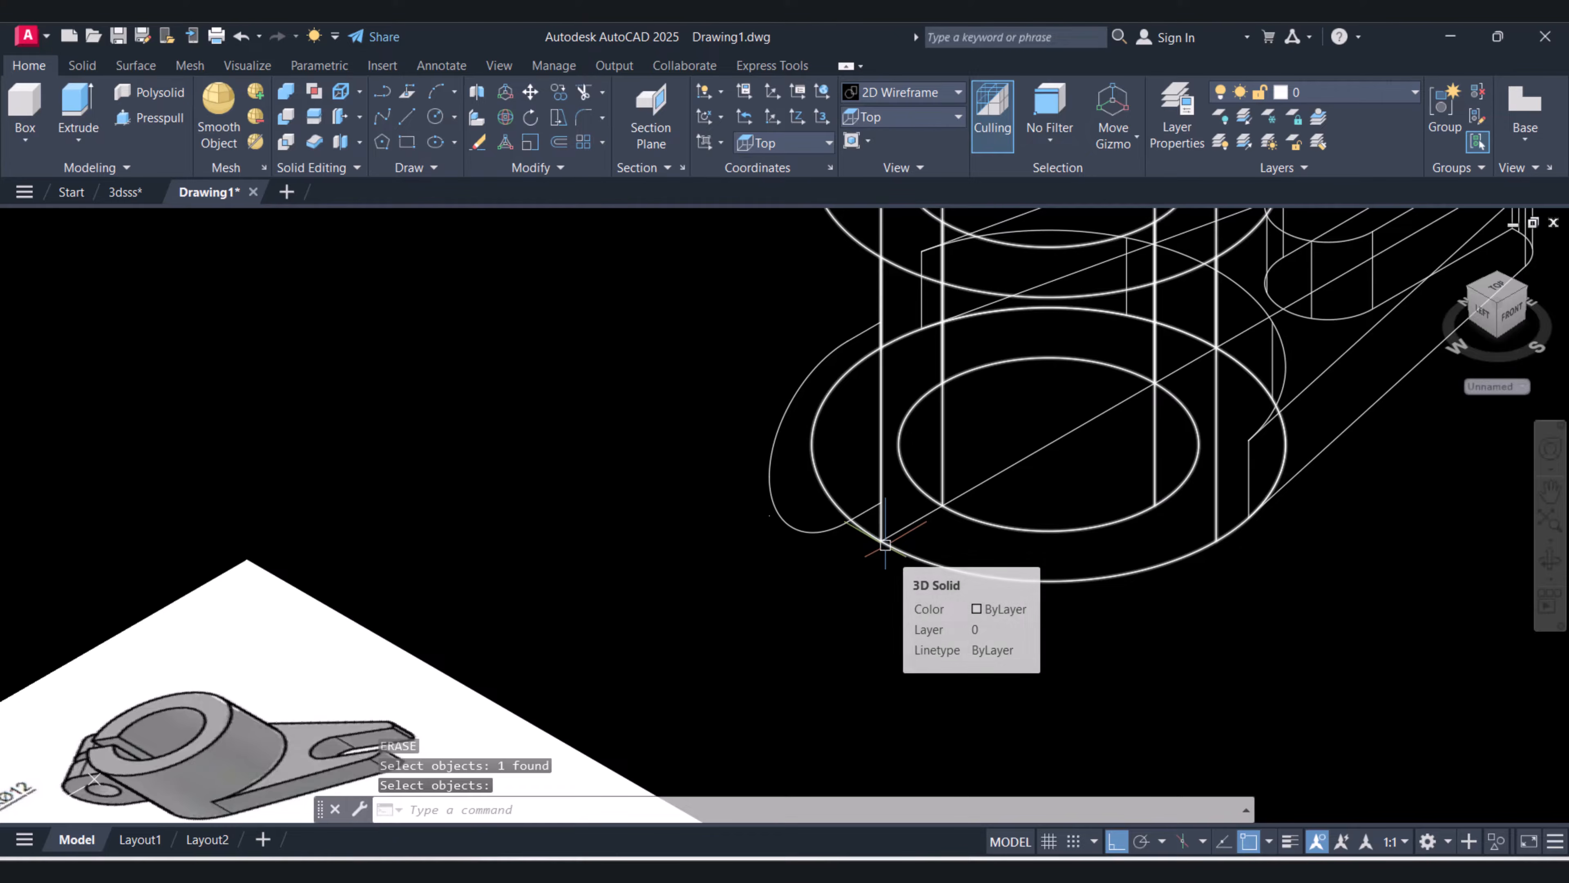
Redraw the hole circle in the lug profile's vertical plane, inside its rounded end
text(c)
key(Return)
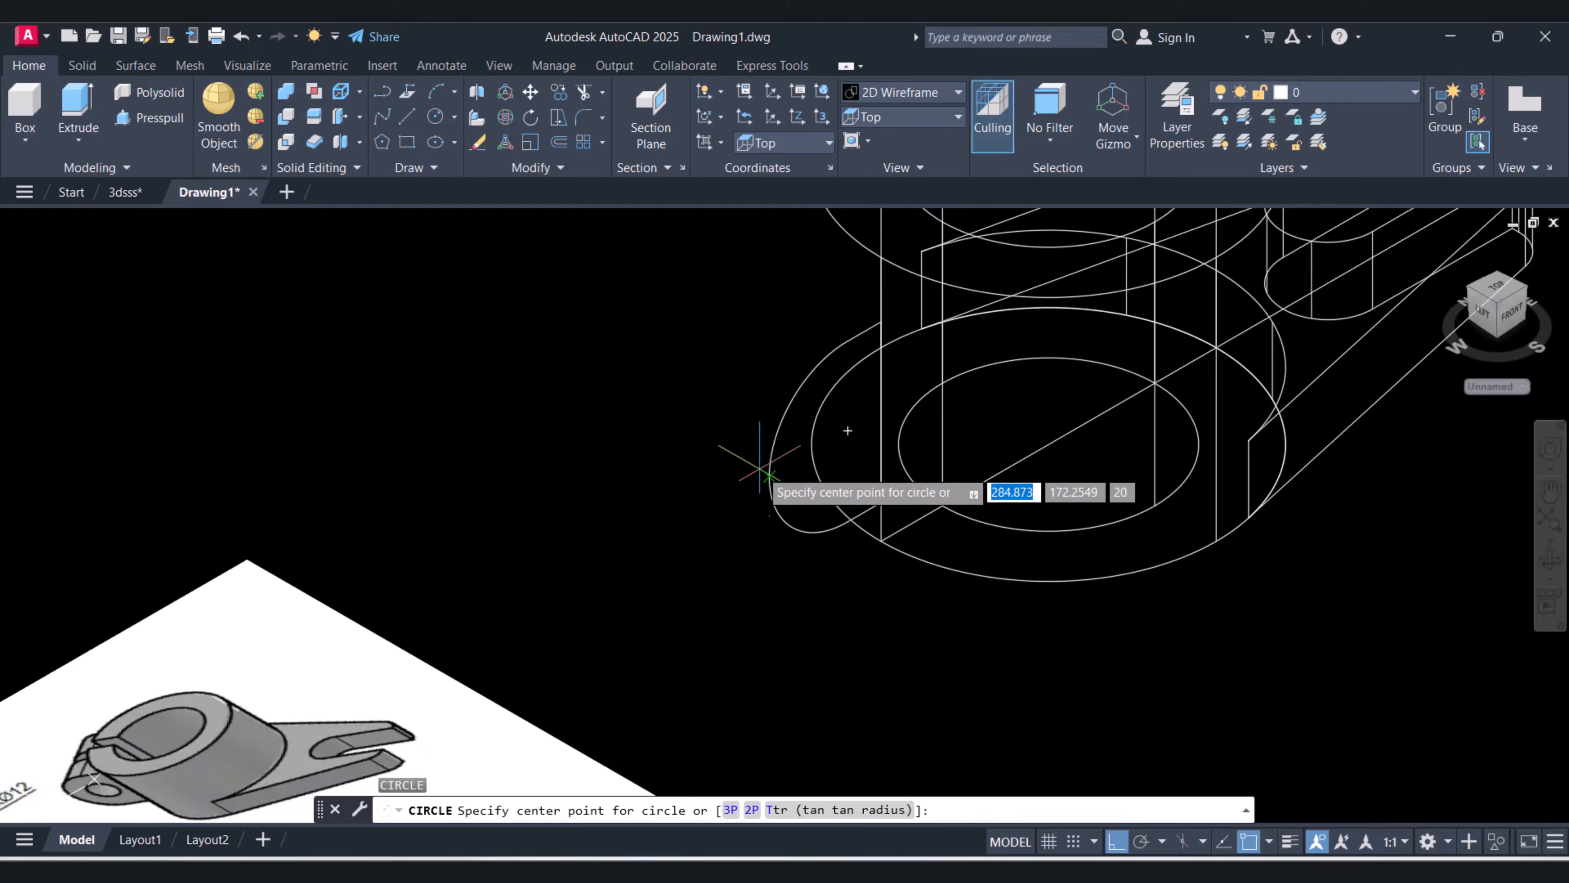
click(765, 476)
key(Escape)
key(Escape)
key(Escape)
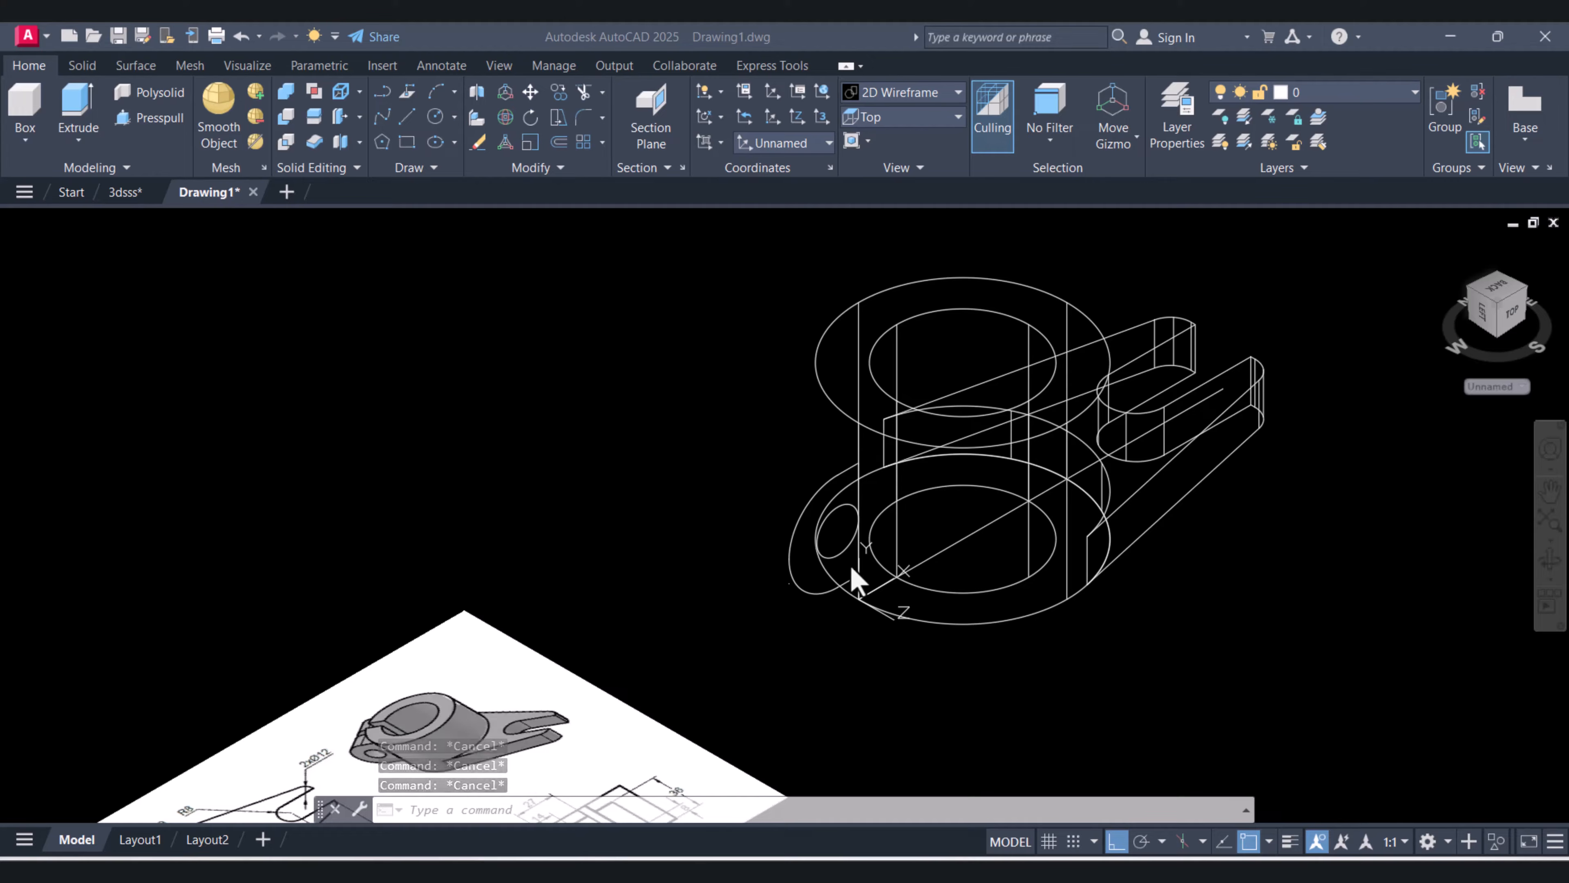
click(865, 554)
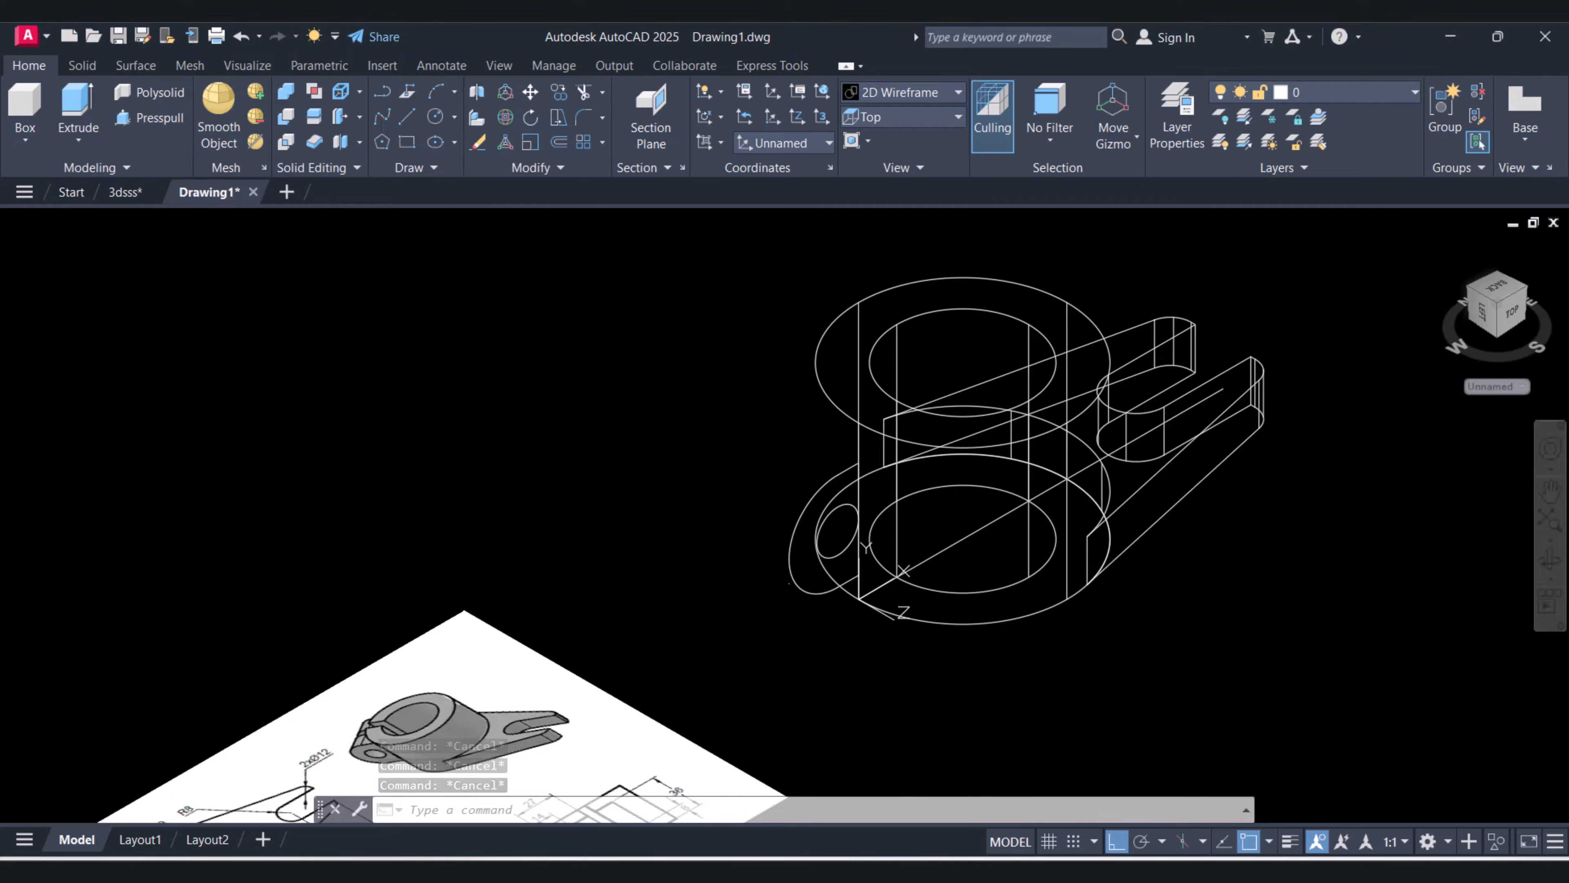
Extrude the lug region and its hole circle together by 28 mm, away from the bracket's centre line
click(81, 106)
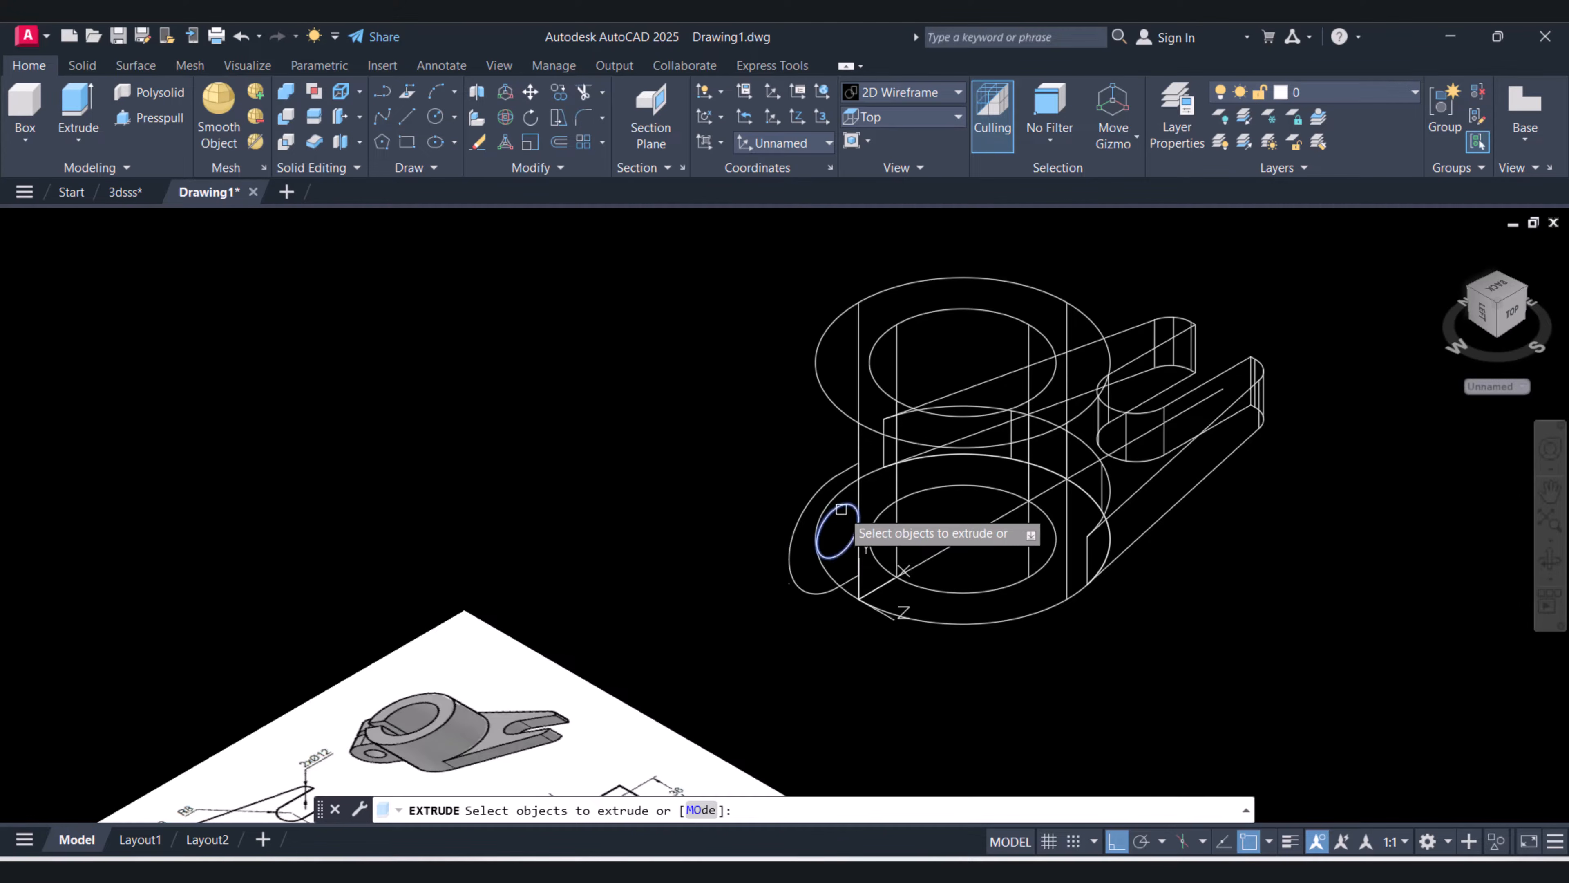
click(841, 509)
click(803, 500)
right_click(739, 433)
click(760, 441)
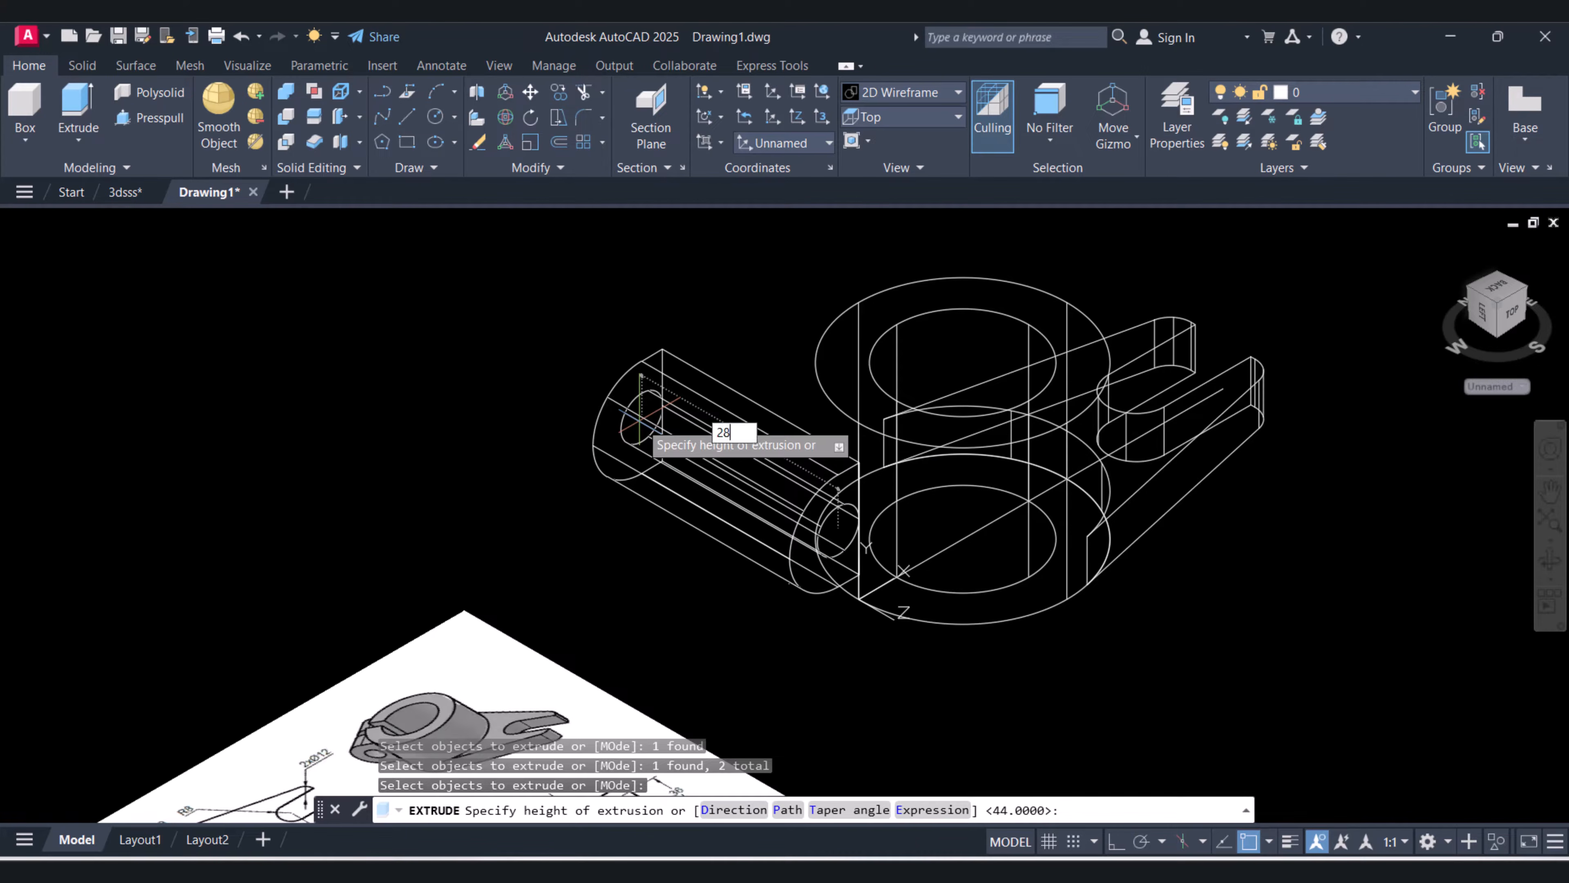
key(Return)
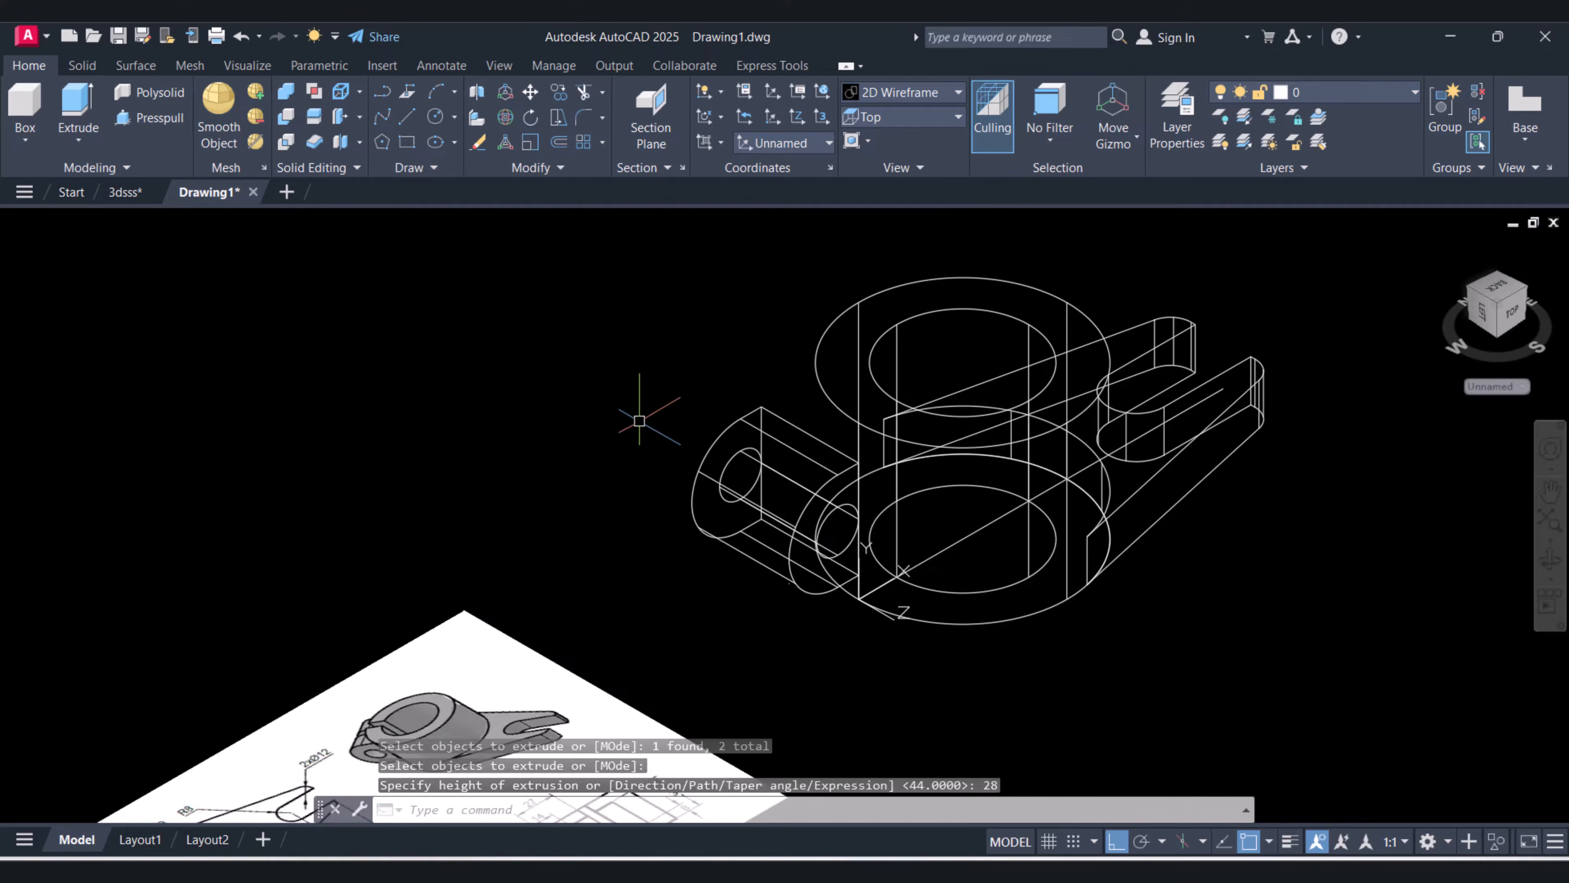
key(Escape)
key(Escape)
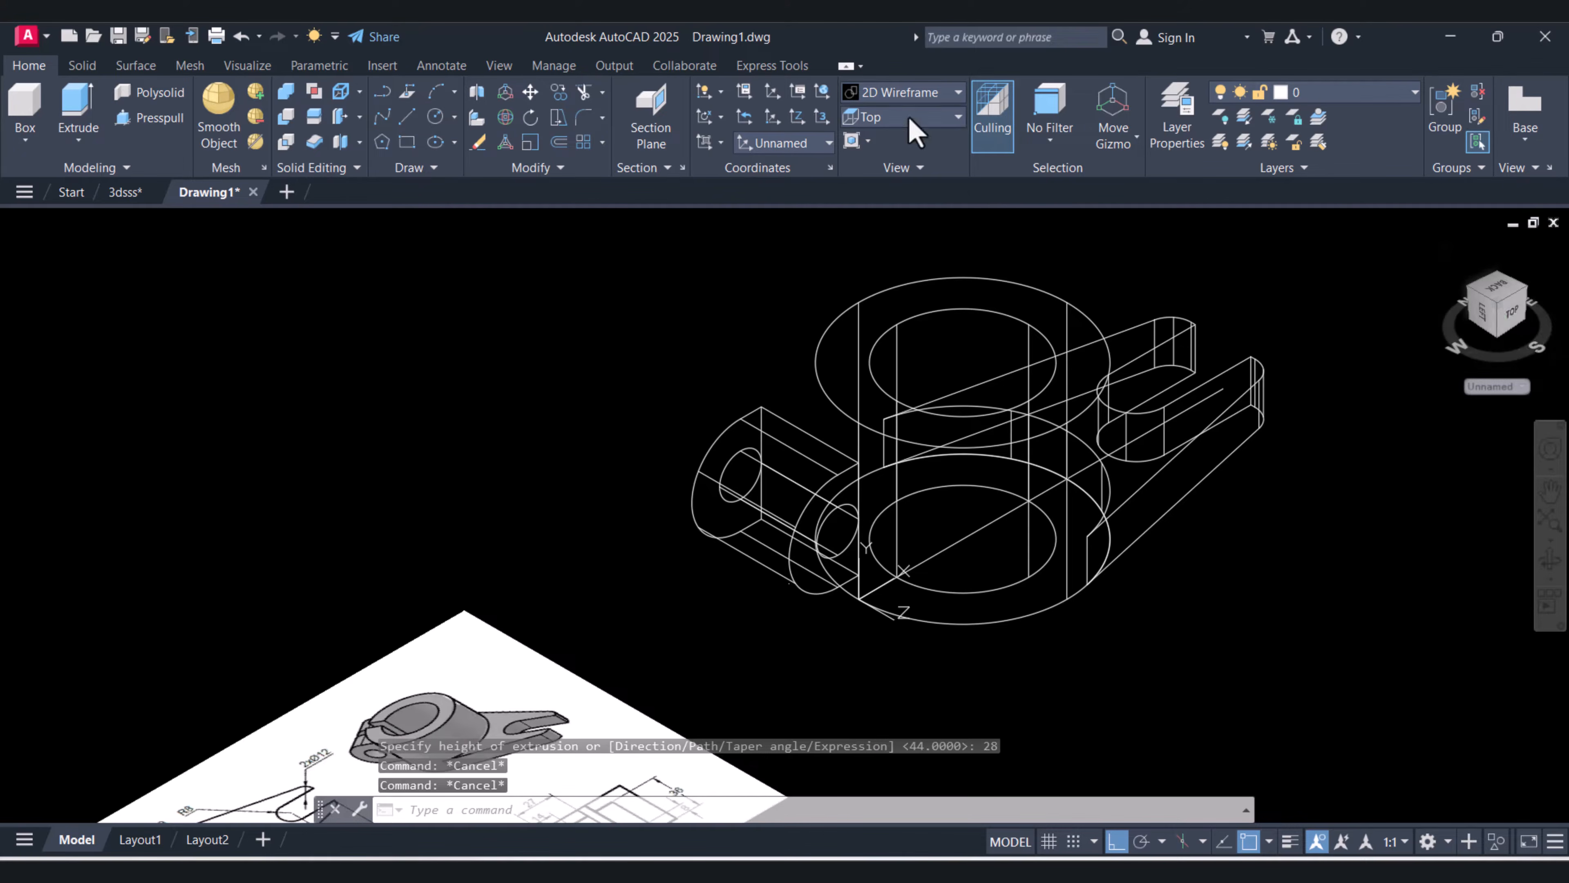
In the Top view, move the extruded lug and hole cylinder 14 mm straight down towards the bracket's centre line
click(908, 118)
click(877, 141)
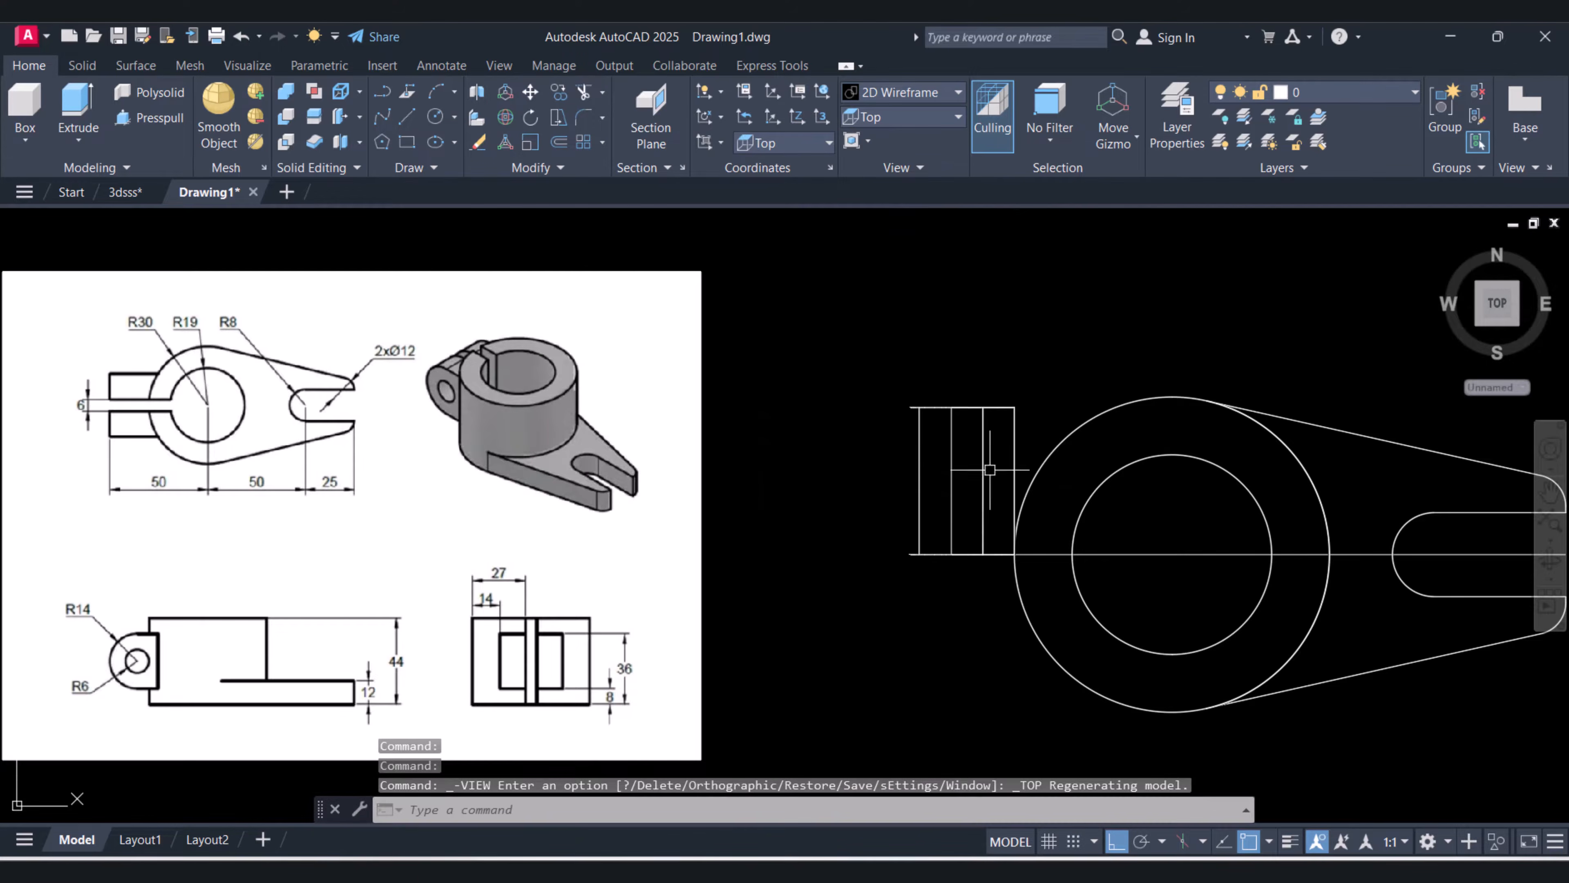
text(m)
key(Return)
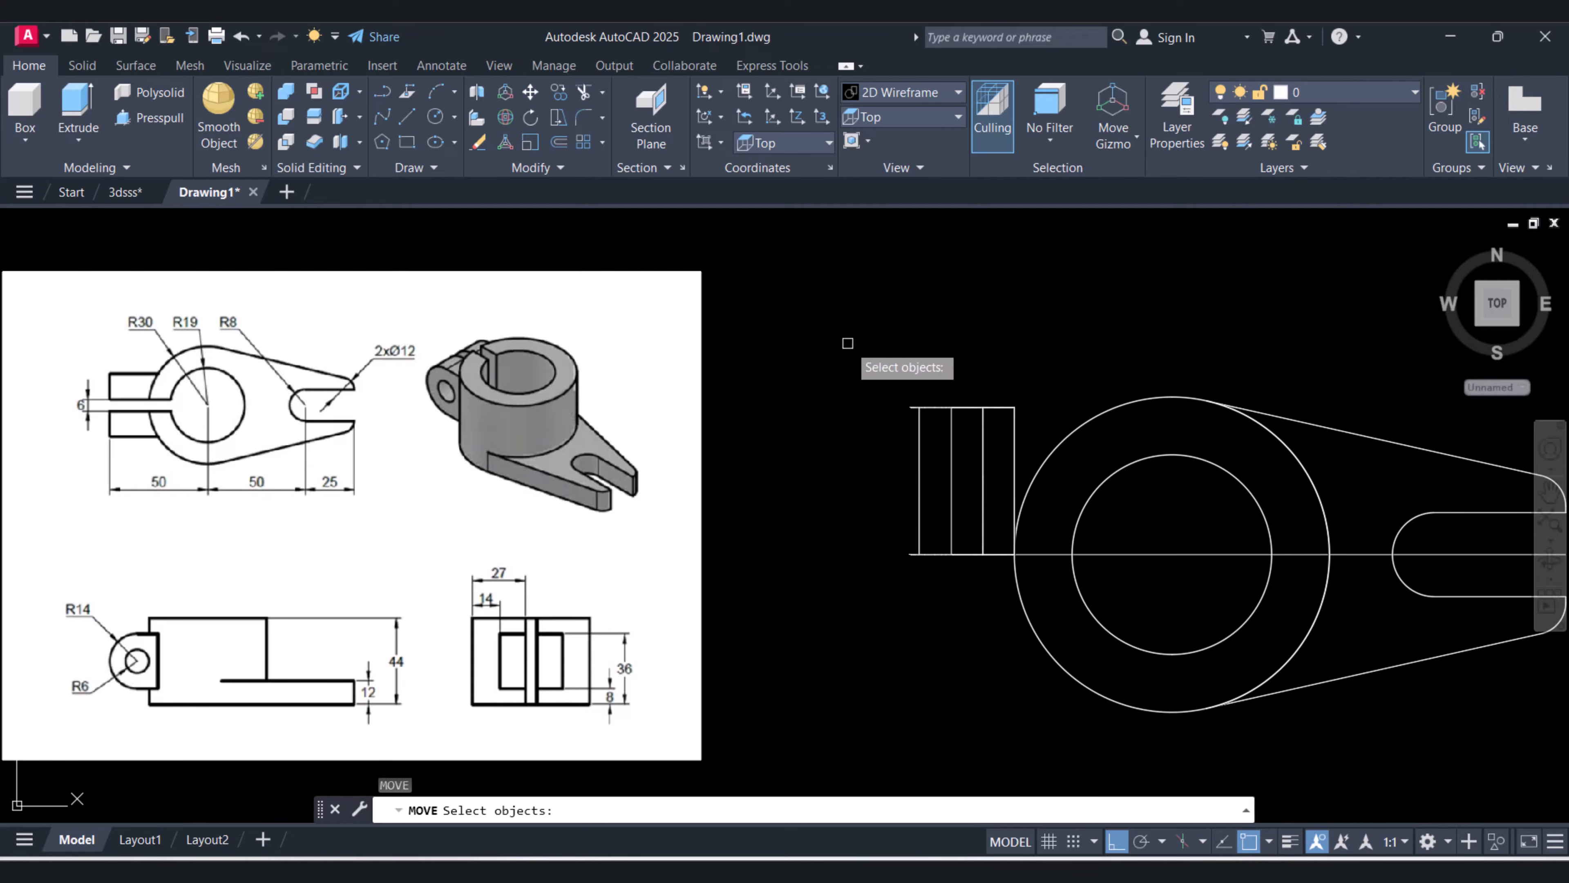
click(847, 342)
click(1029, 654)
key(Return)
click(984, 457)
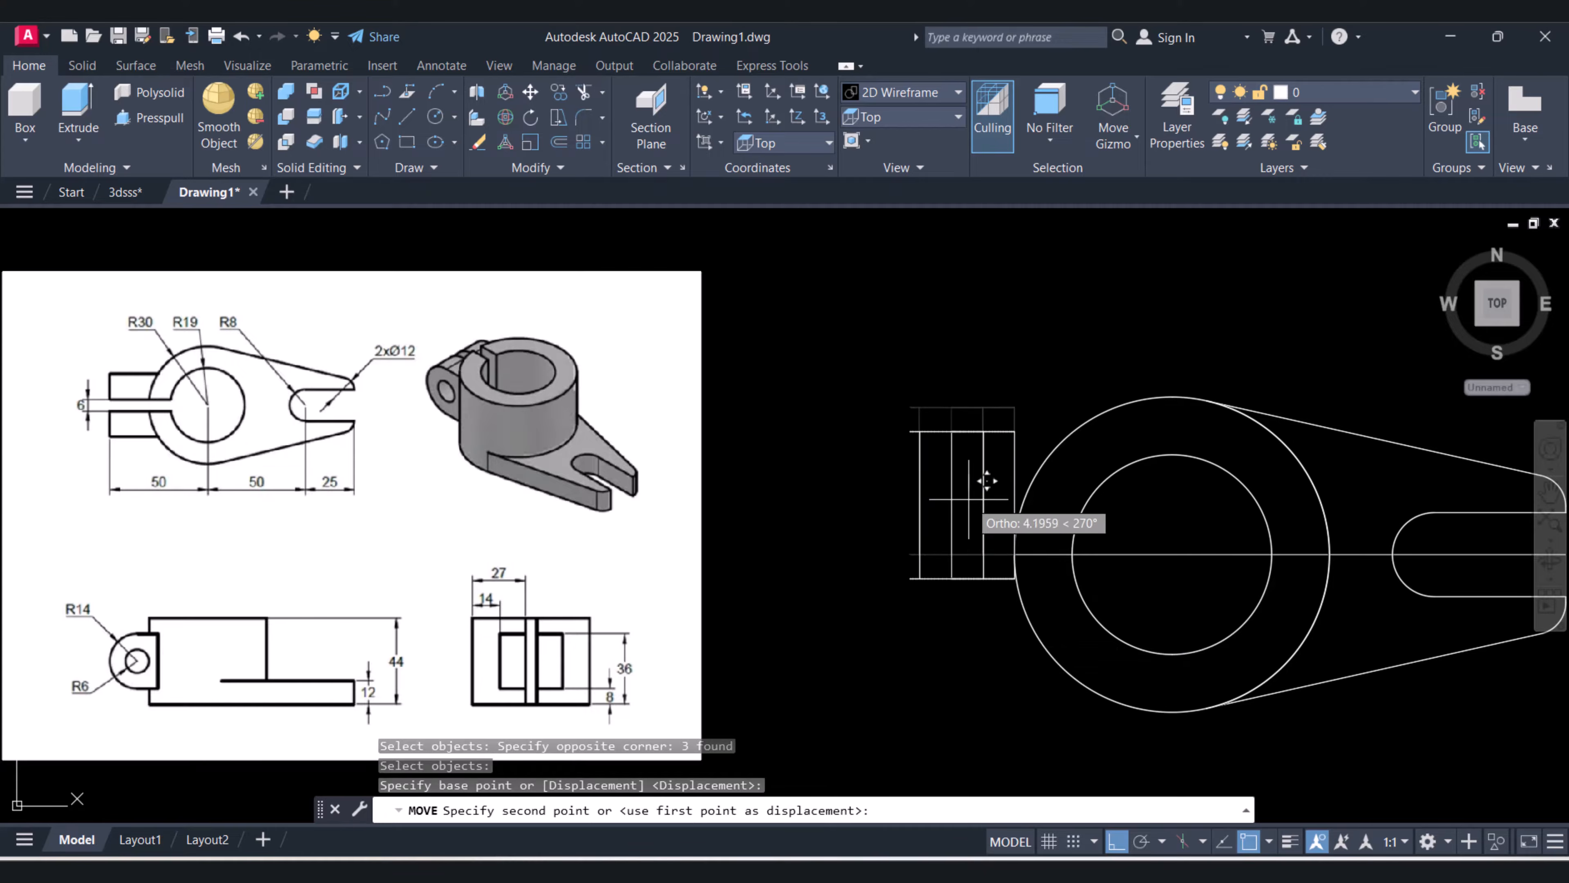
text(14)
key(Return)
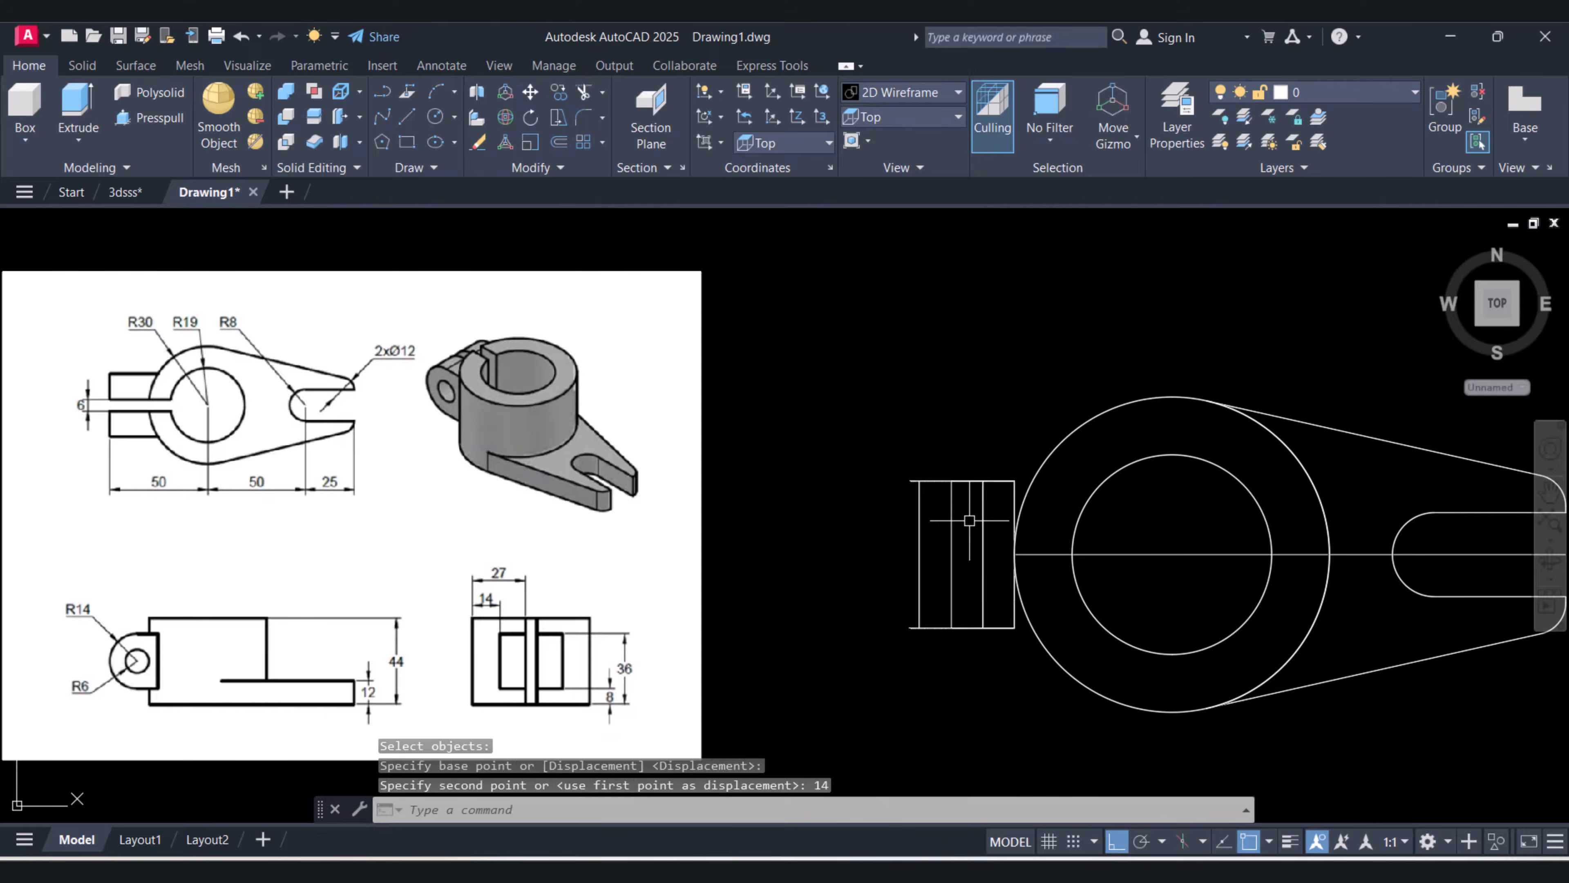
Display the model in the Conceptual style from the home view and inspect the moved lug from several angles
key(Escape)
key(Escape)
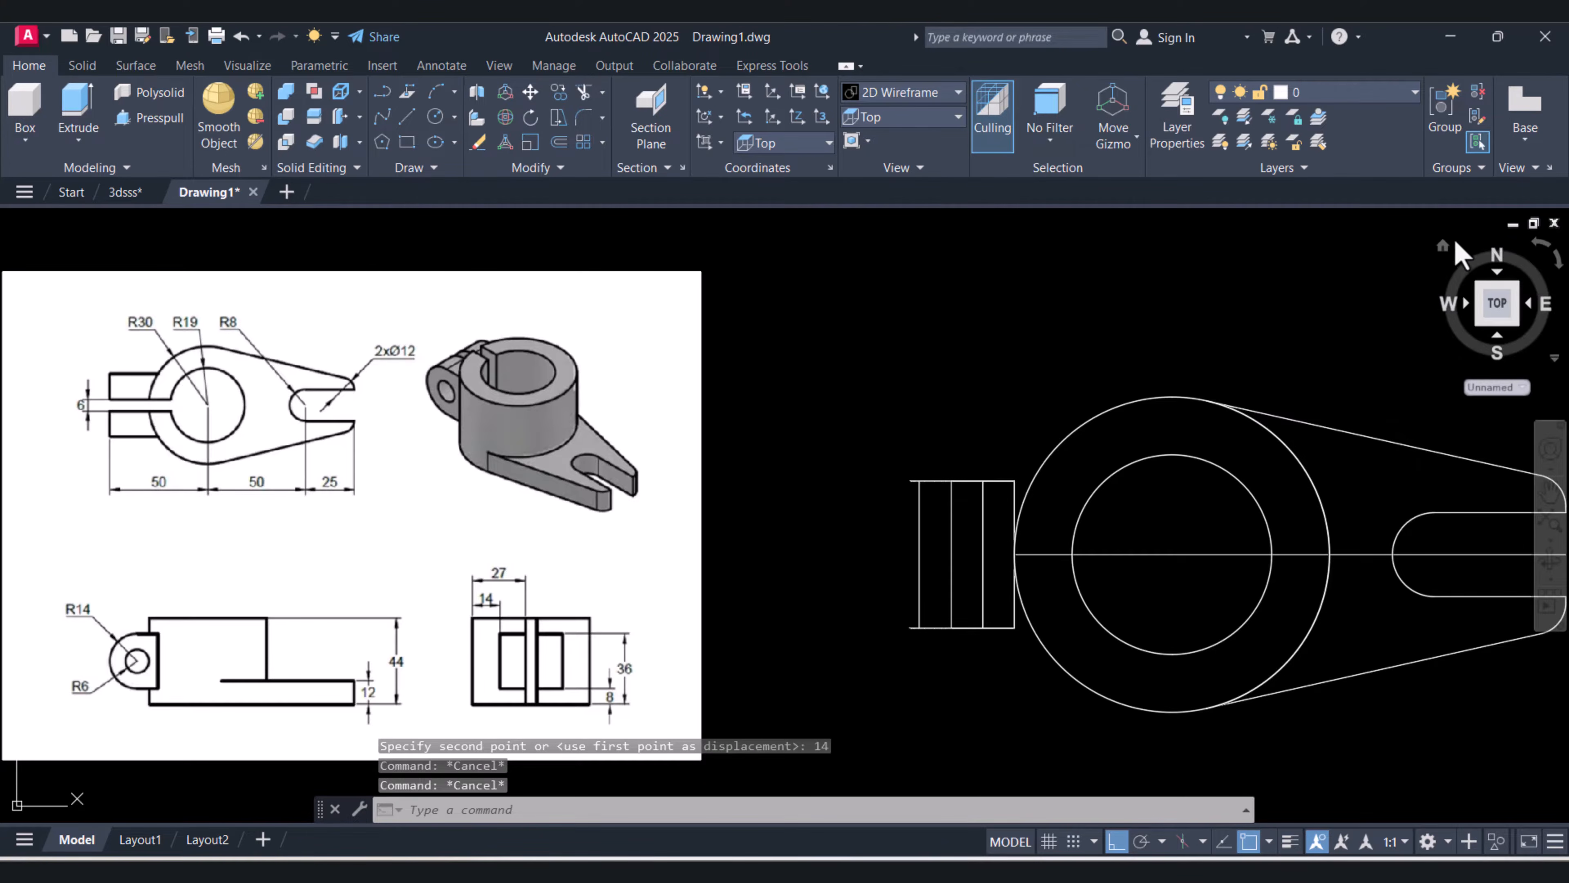
click(1442, 246)
click(915, 93)
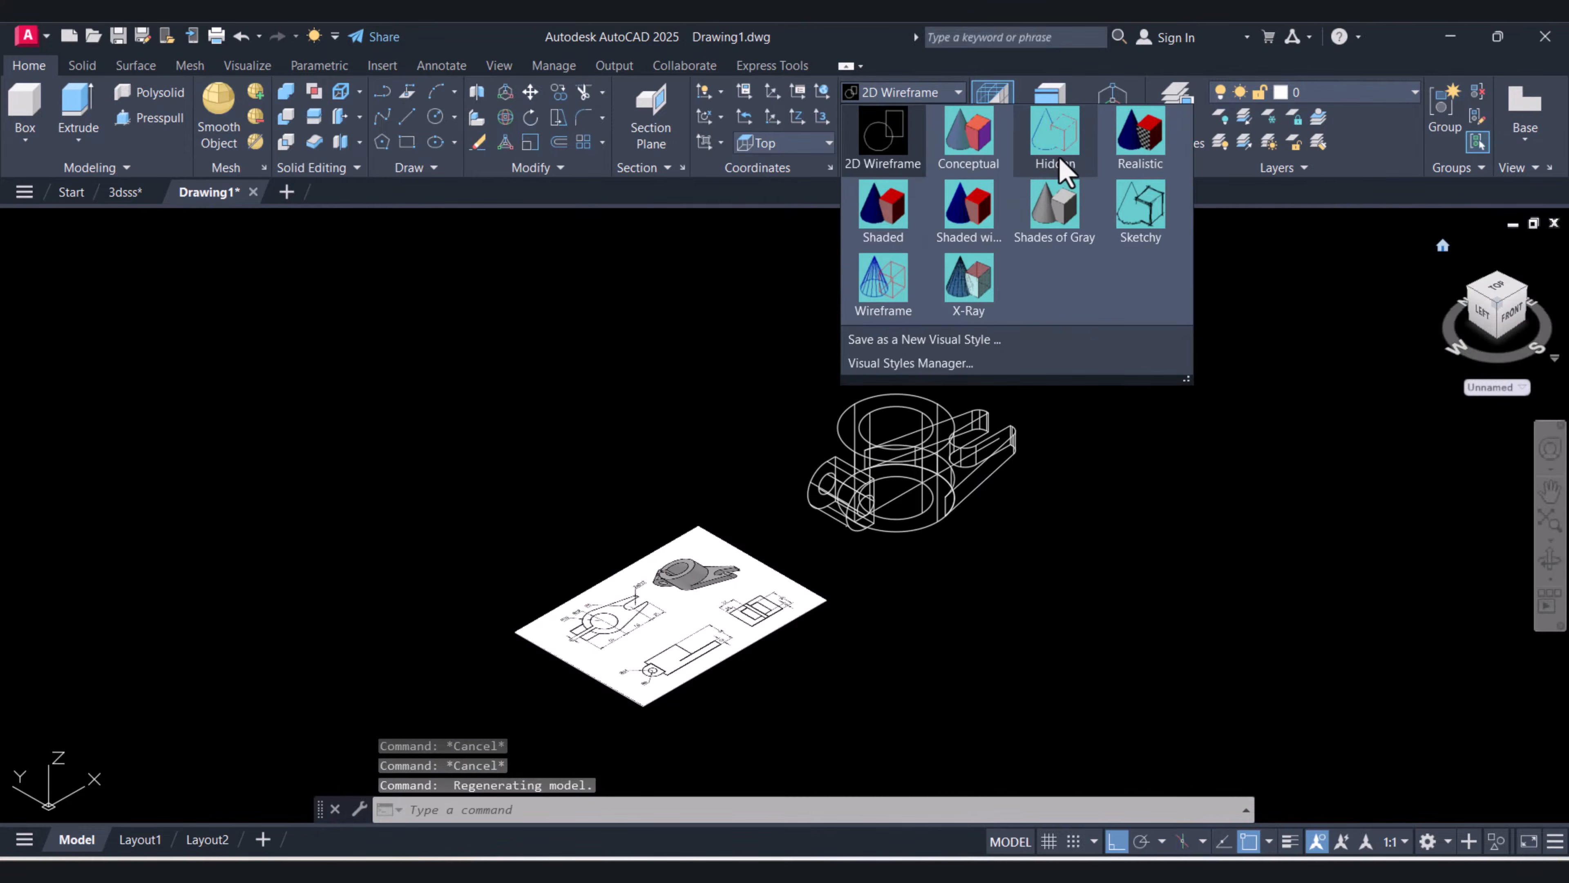
click(985, 154)
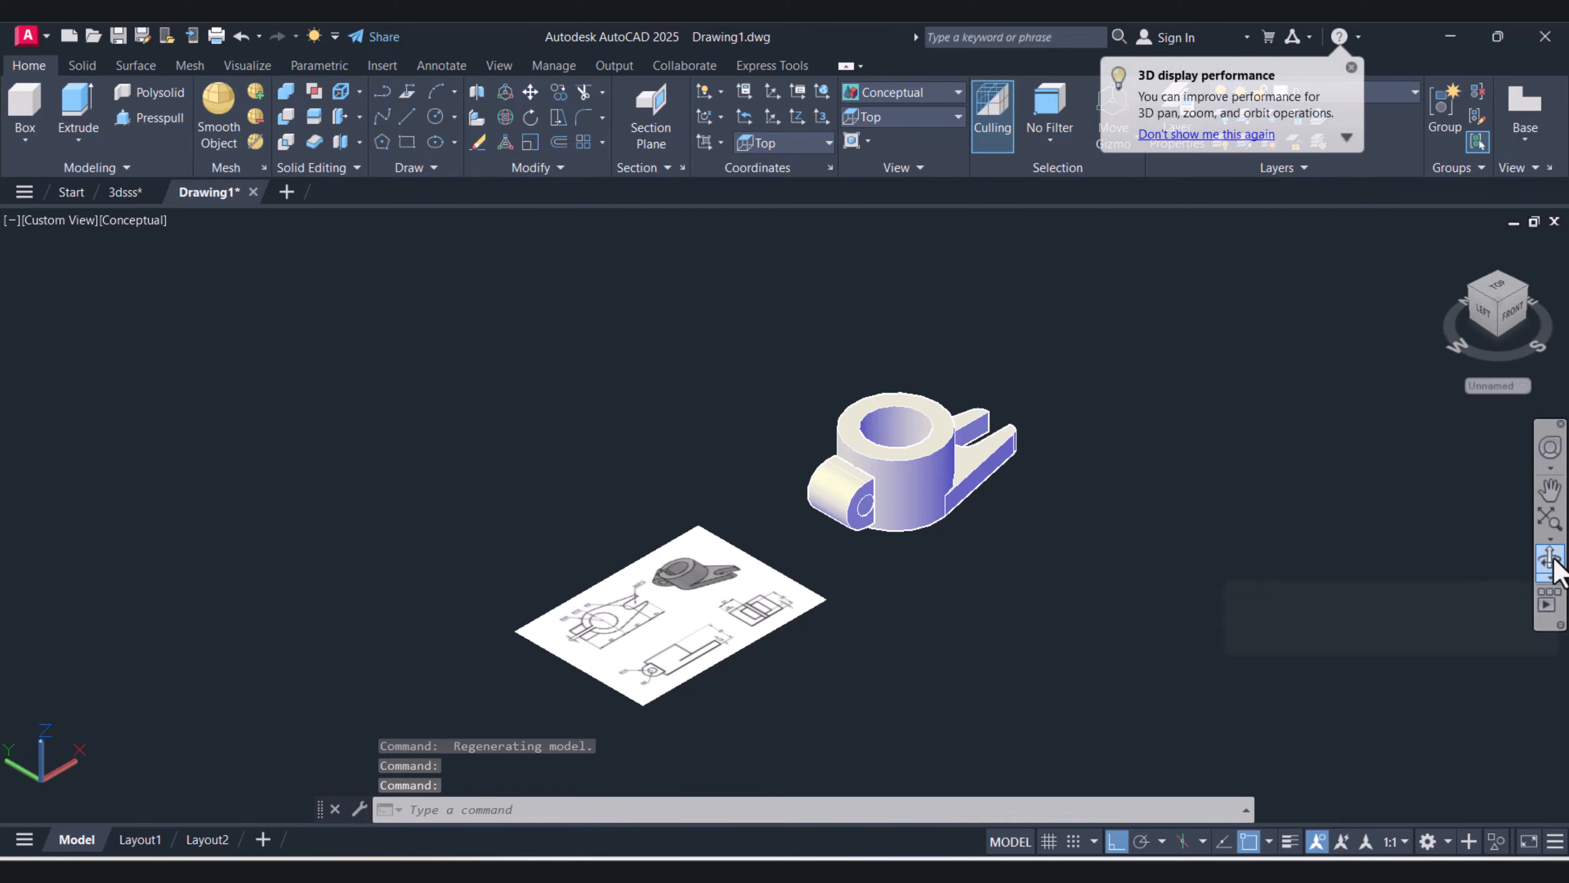
click(1550, 558)
drag(991, 519, 757, 510)
scroll(831, 572, up, 5)
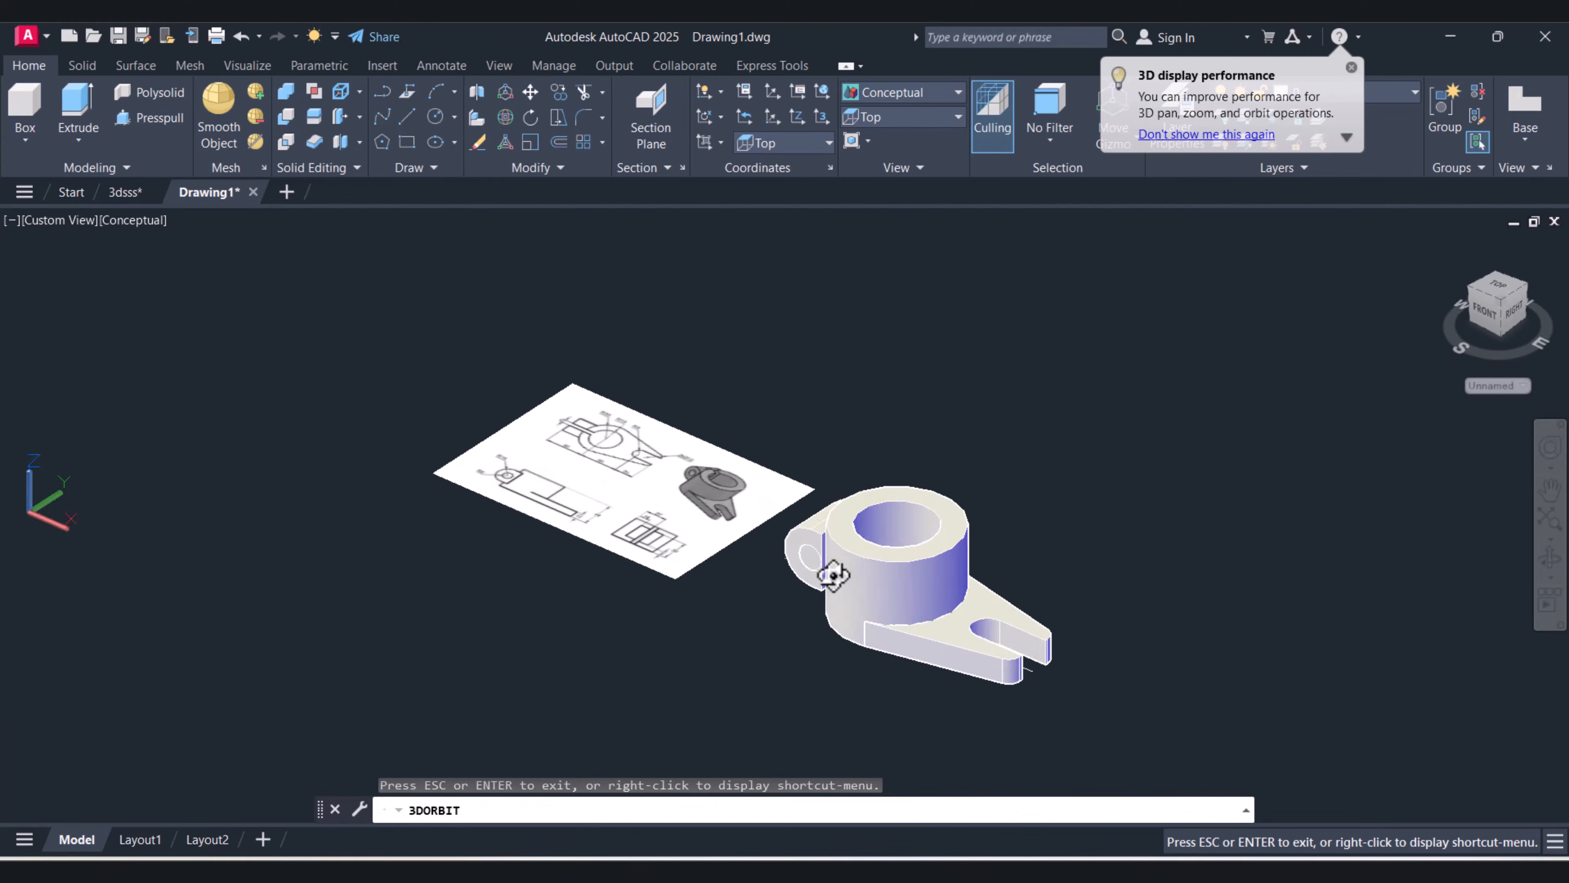
drag(832, 560, 942, 655)
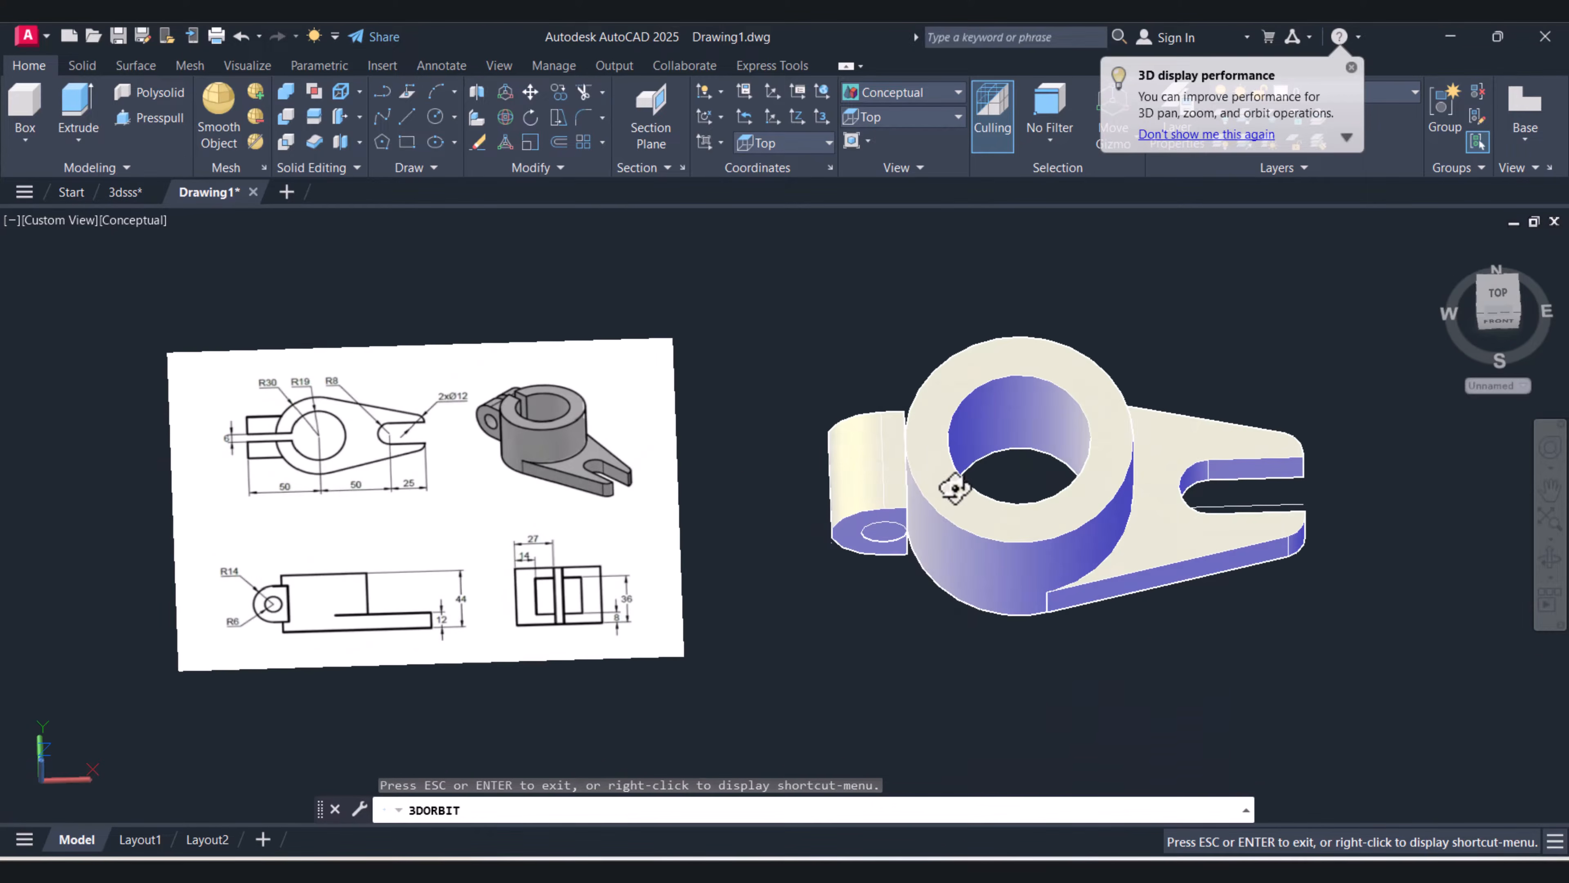
drag(955, 489, 862, 511)
scroll(896, 518, up, 2)
middle_drag(861, 512, 875, 408)
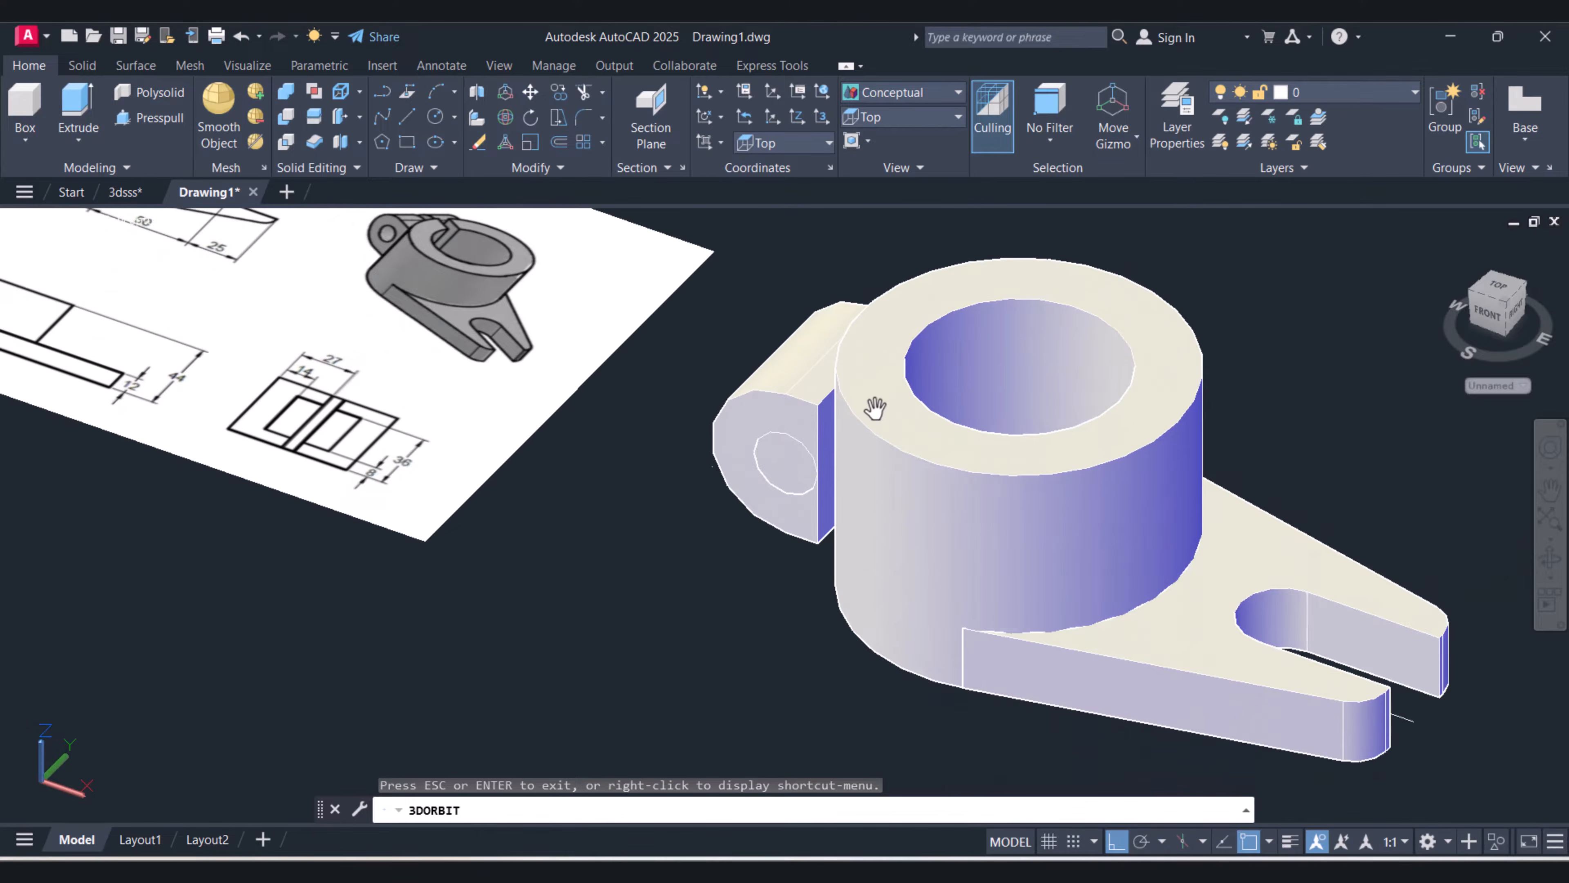
drag(888, 486, 908, 490)
key(Escape)
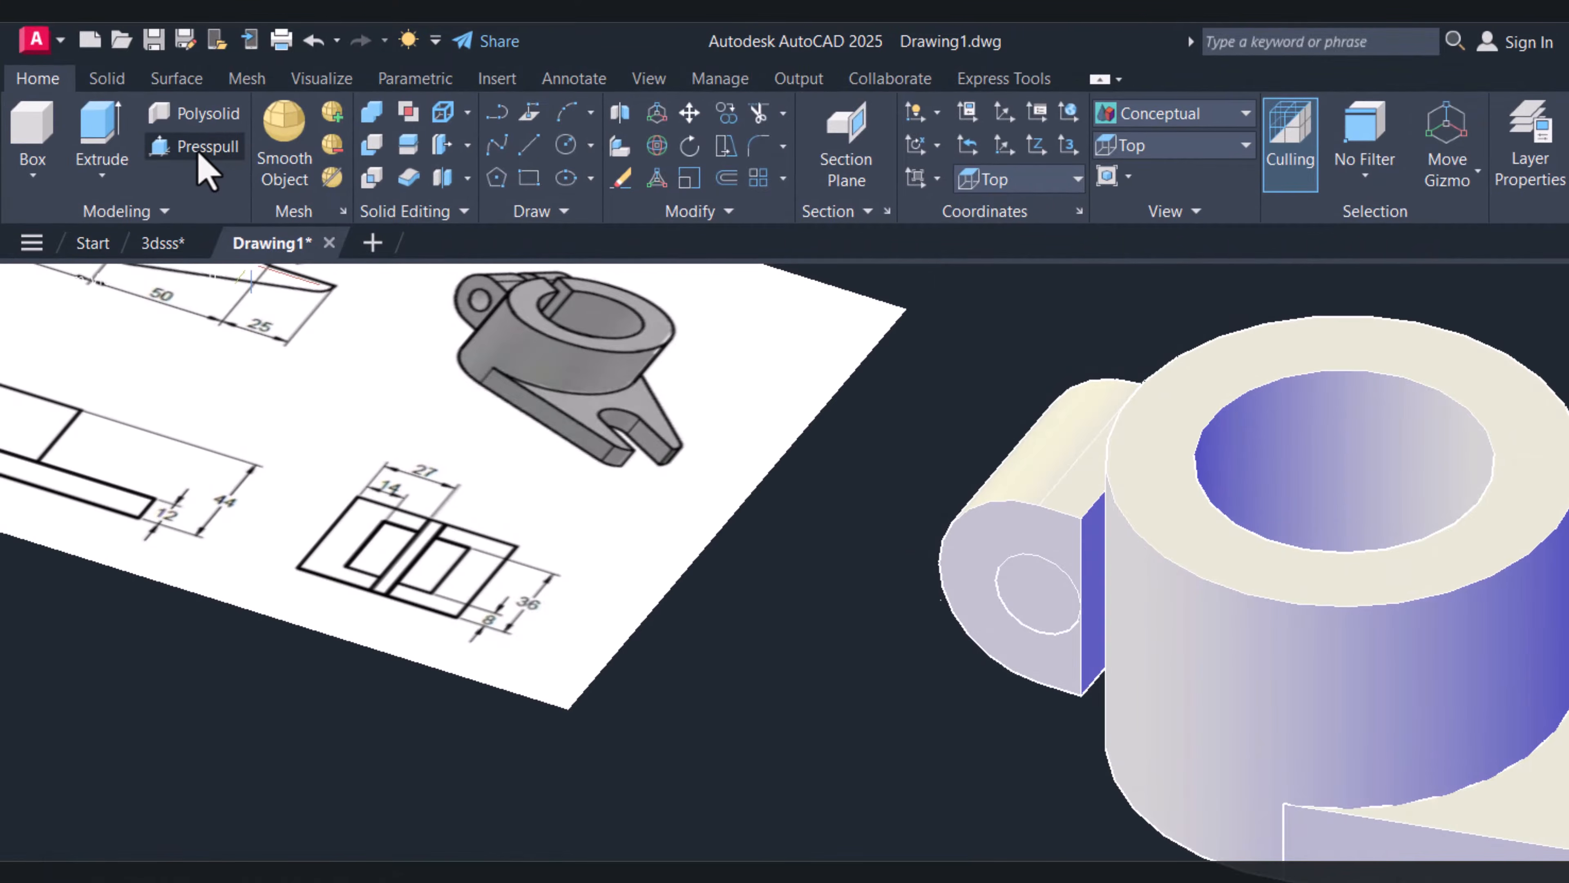
Presspull the lug's flat inner face into the cylinder wall to close the gap between lug and cylinder
click(199, 148)
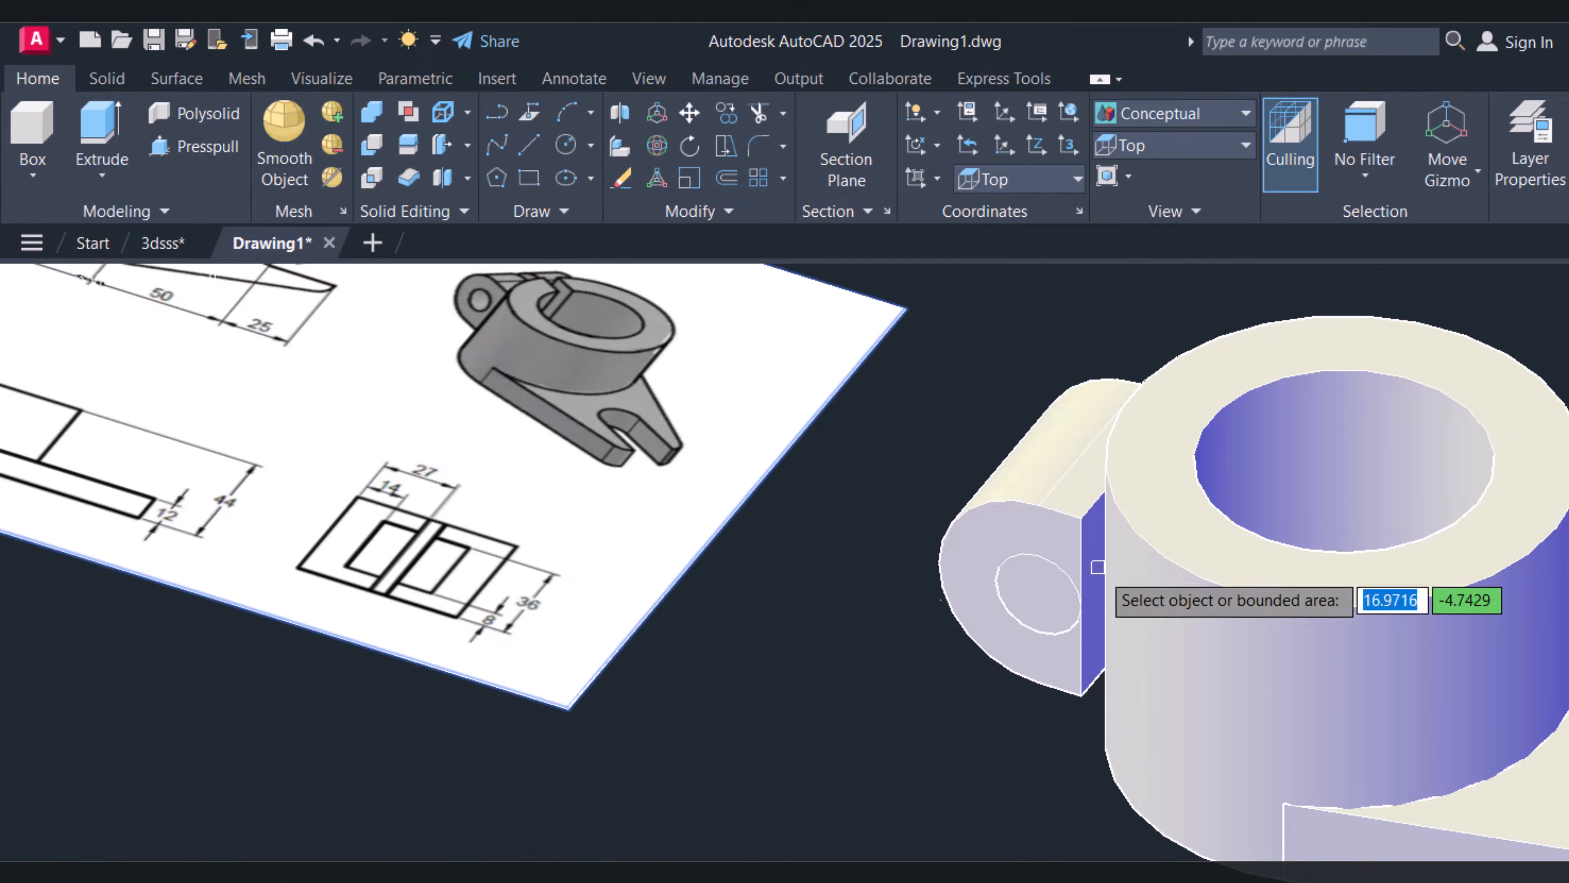
click(1093, 582)
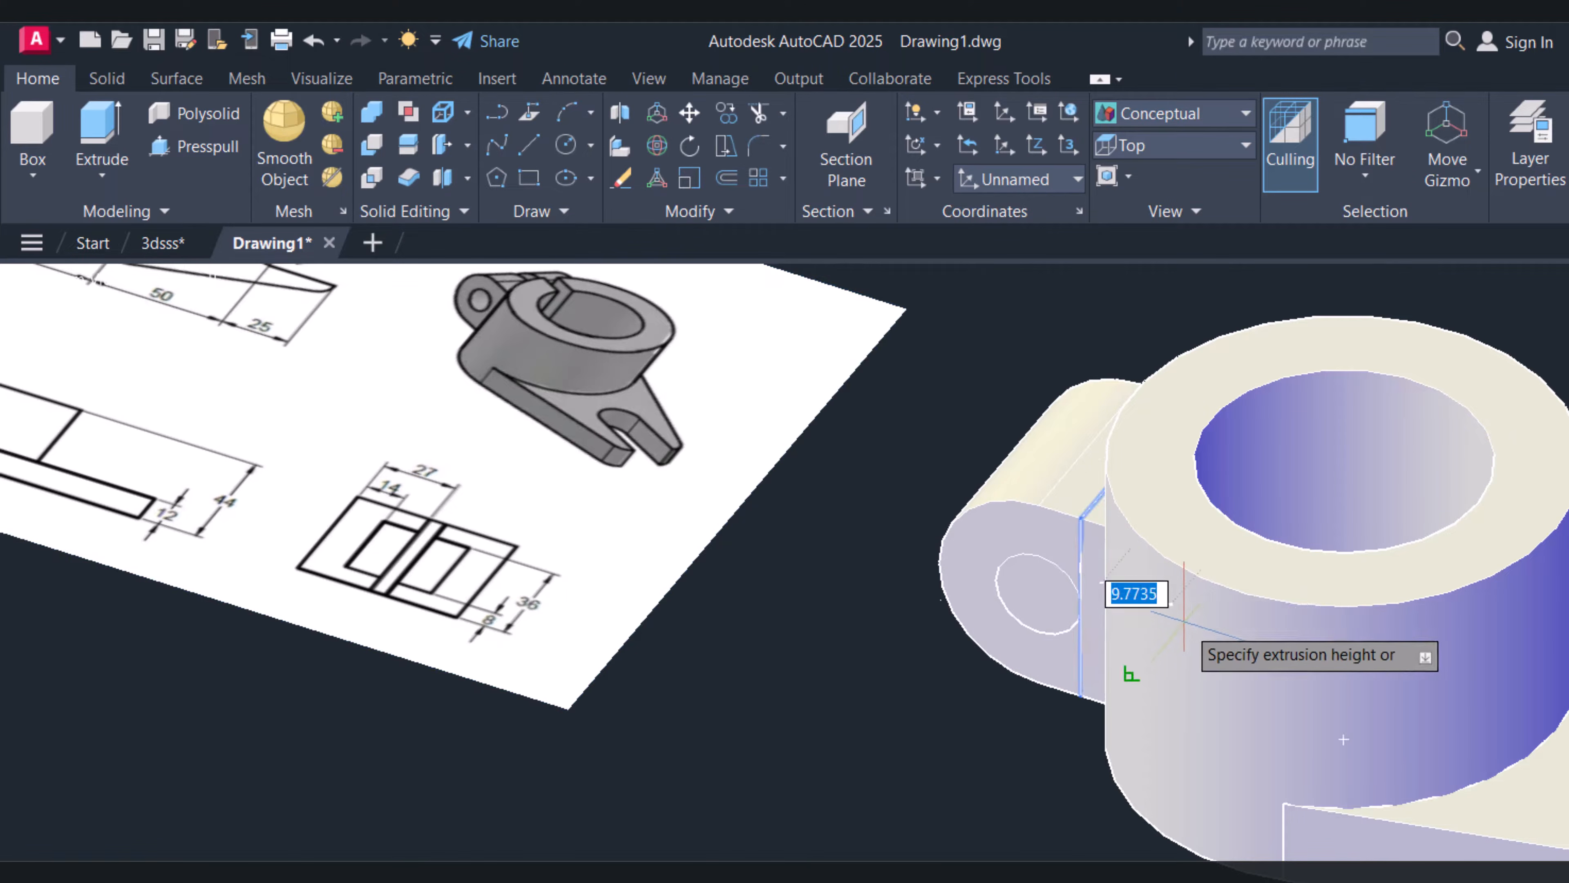
key(Escape)
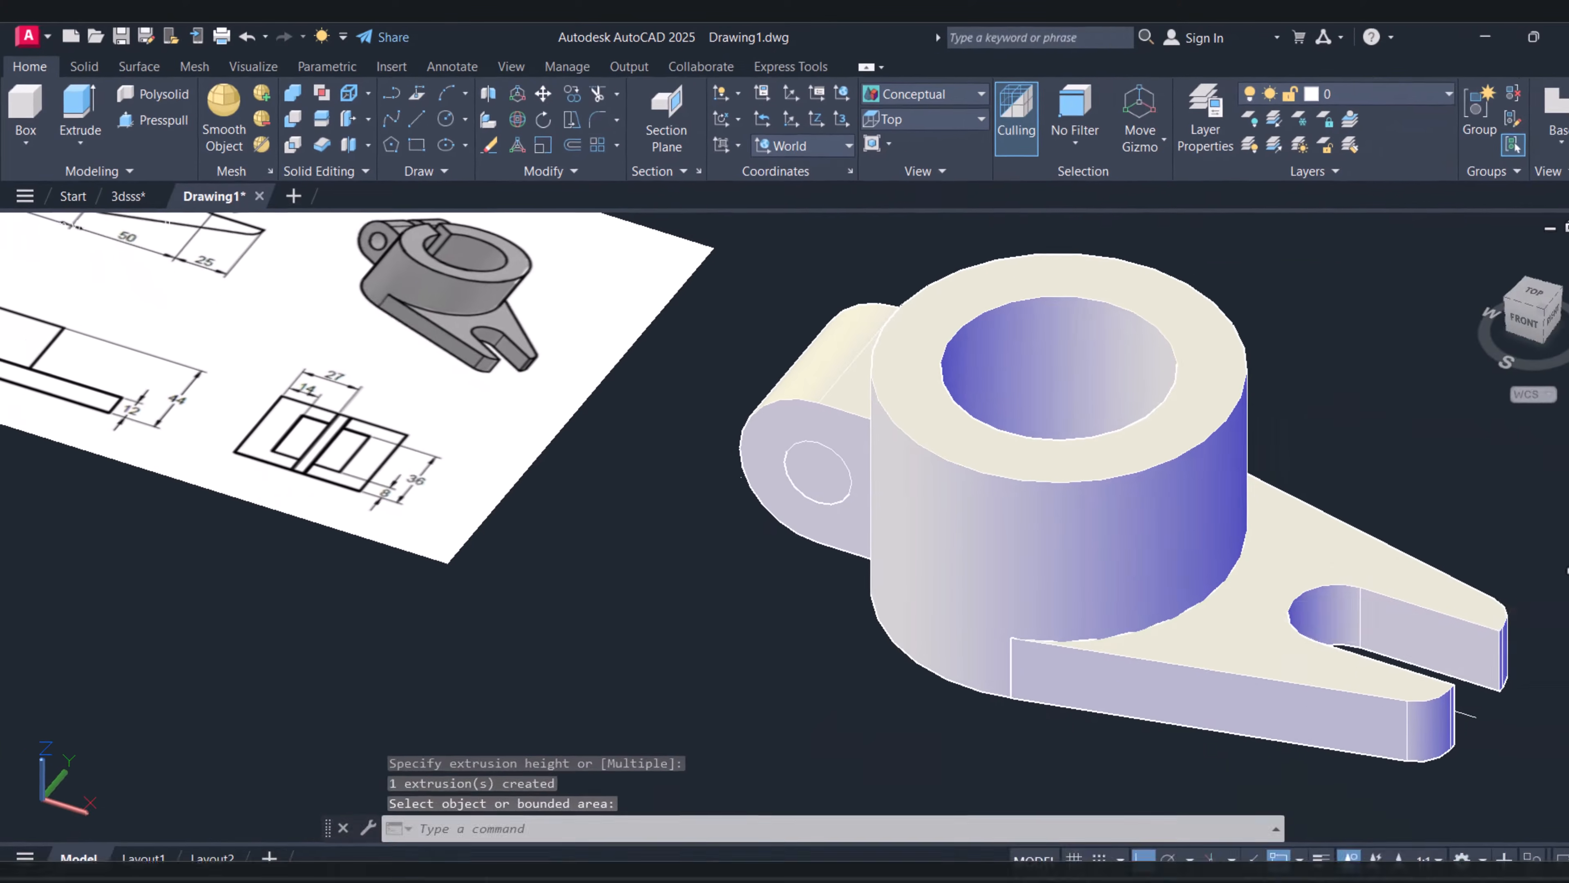
shift+middle_drag(1212, 615, 1568, 608)
mouse_move(1390, 492)
shift+middle_down()
mouse_move(1135, 523)
mouse_move(1233, 589)
mouse_move(917, 505)
mouse_move(1041, 511)
mouse_move(984, 484)
mouse_move(1087, 512)
mouse_move(1002, 494)
shift+middle_up()
key(Escape)
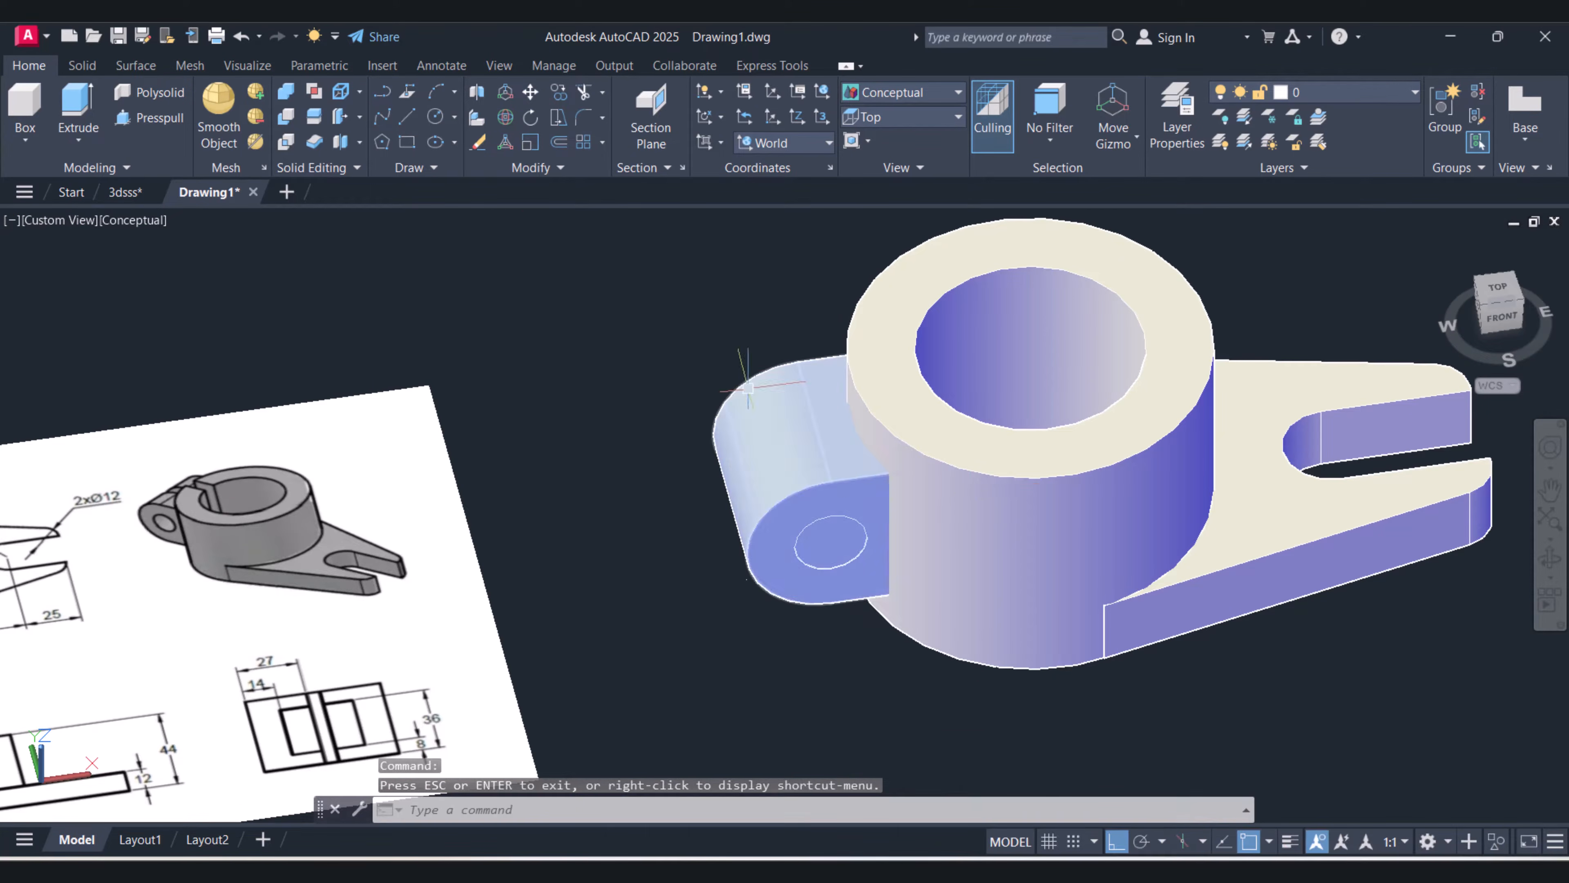
In the 2D Wireframe style, subtract the small hole cylinder from the lug solid
click(906, 103)
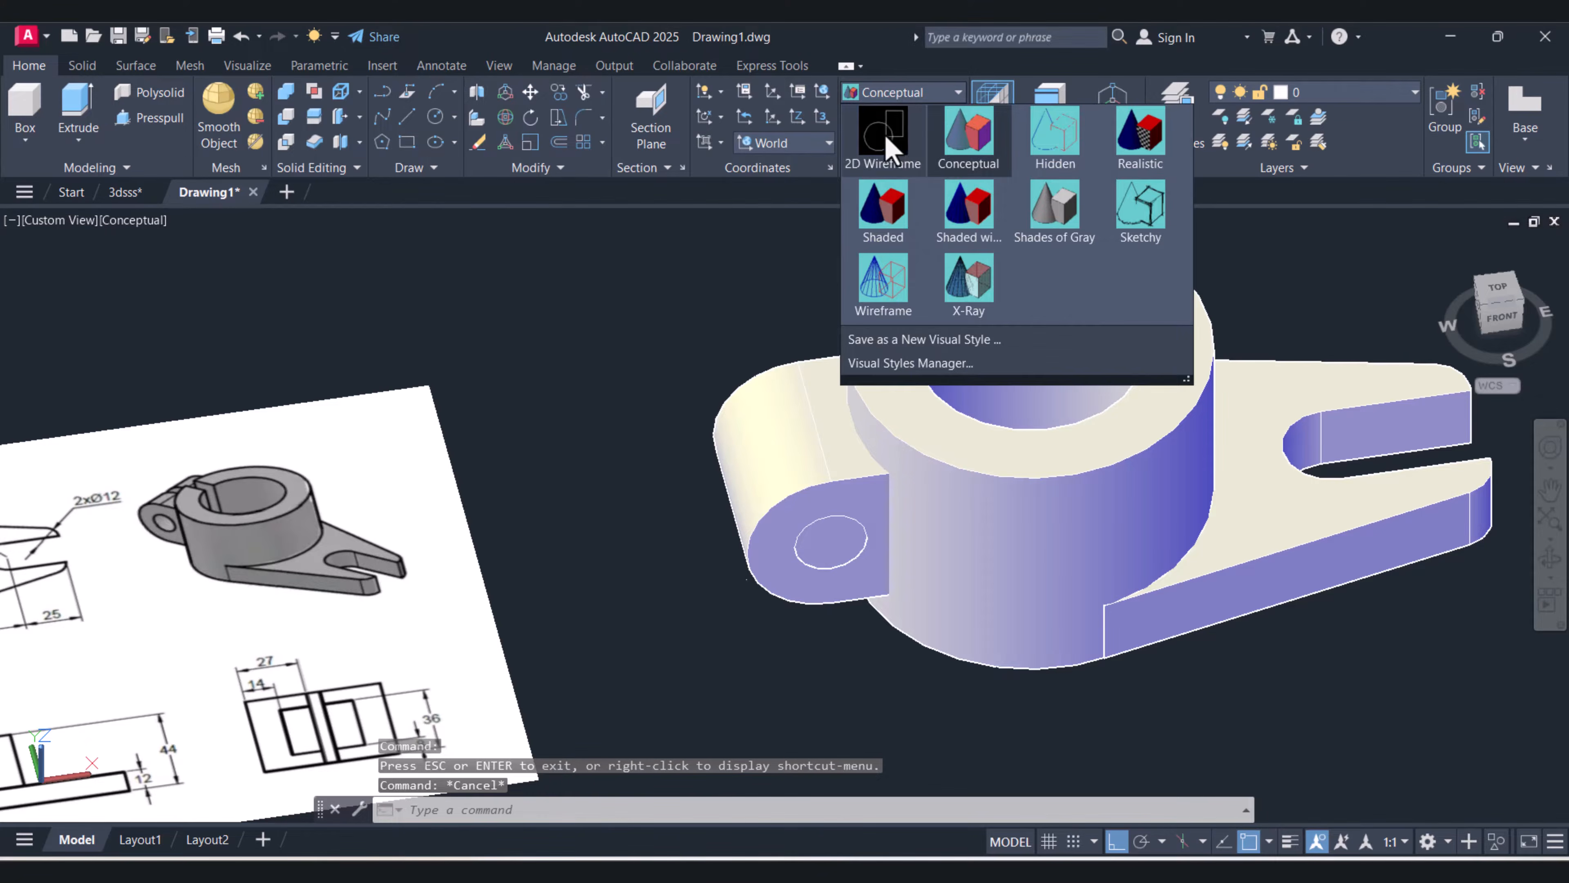
click(889, 147)
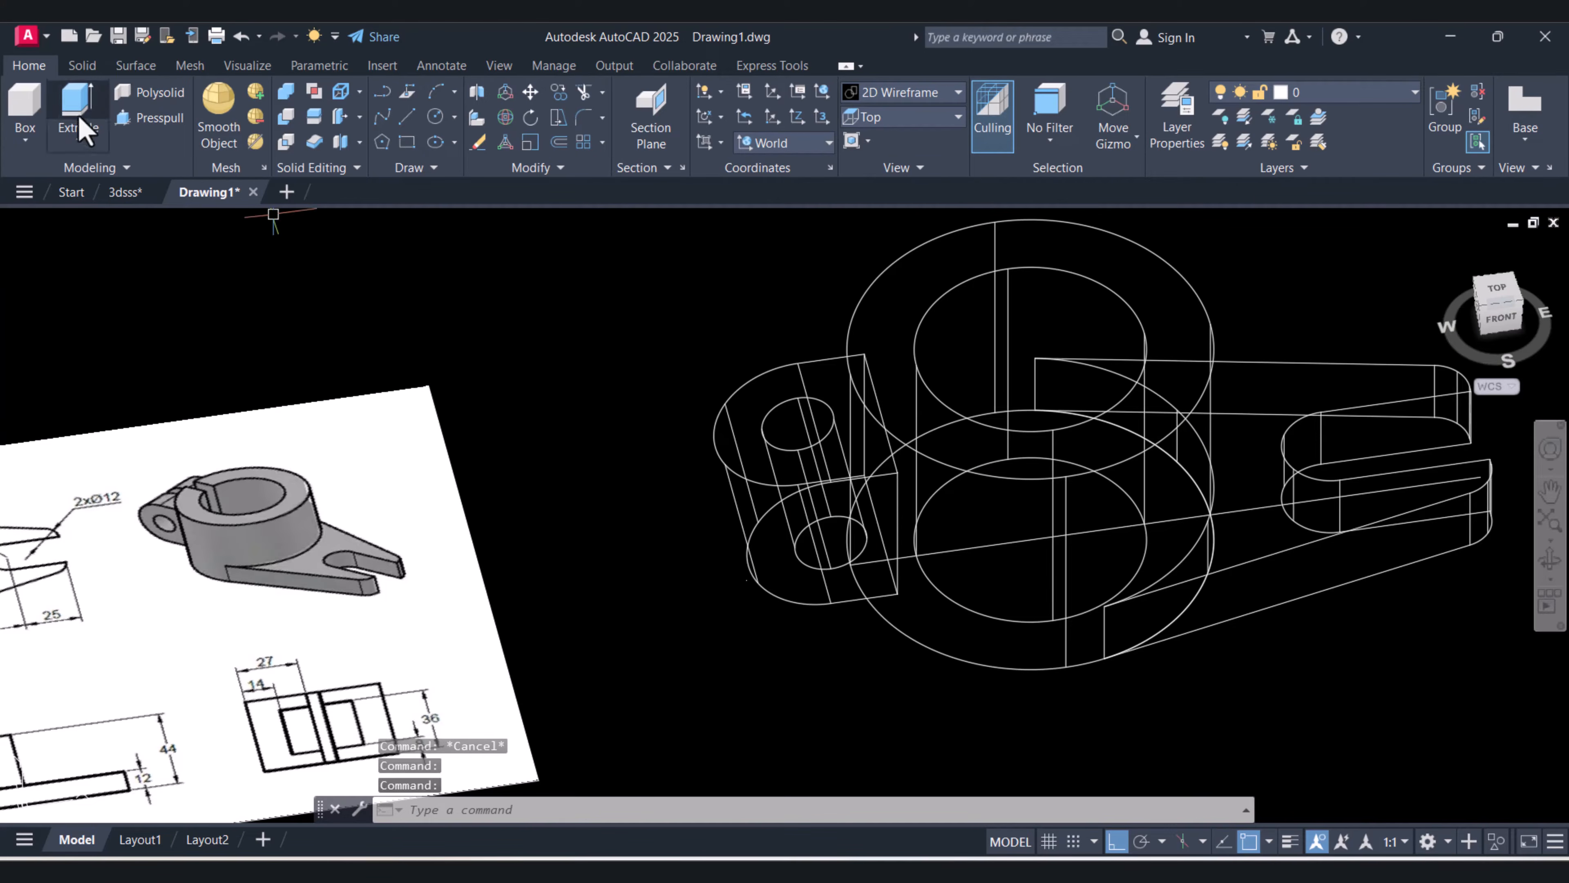
click(286, 117)
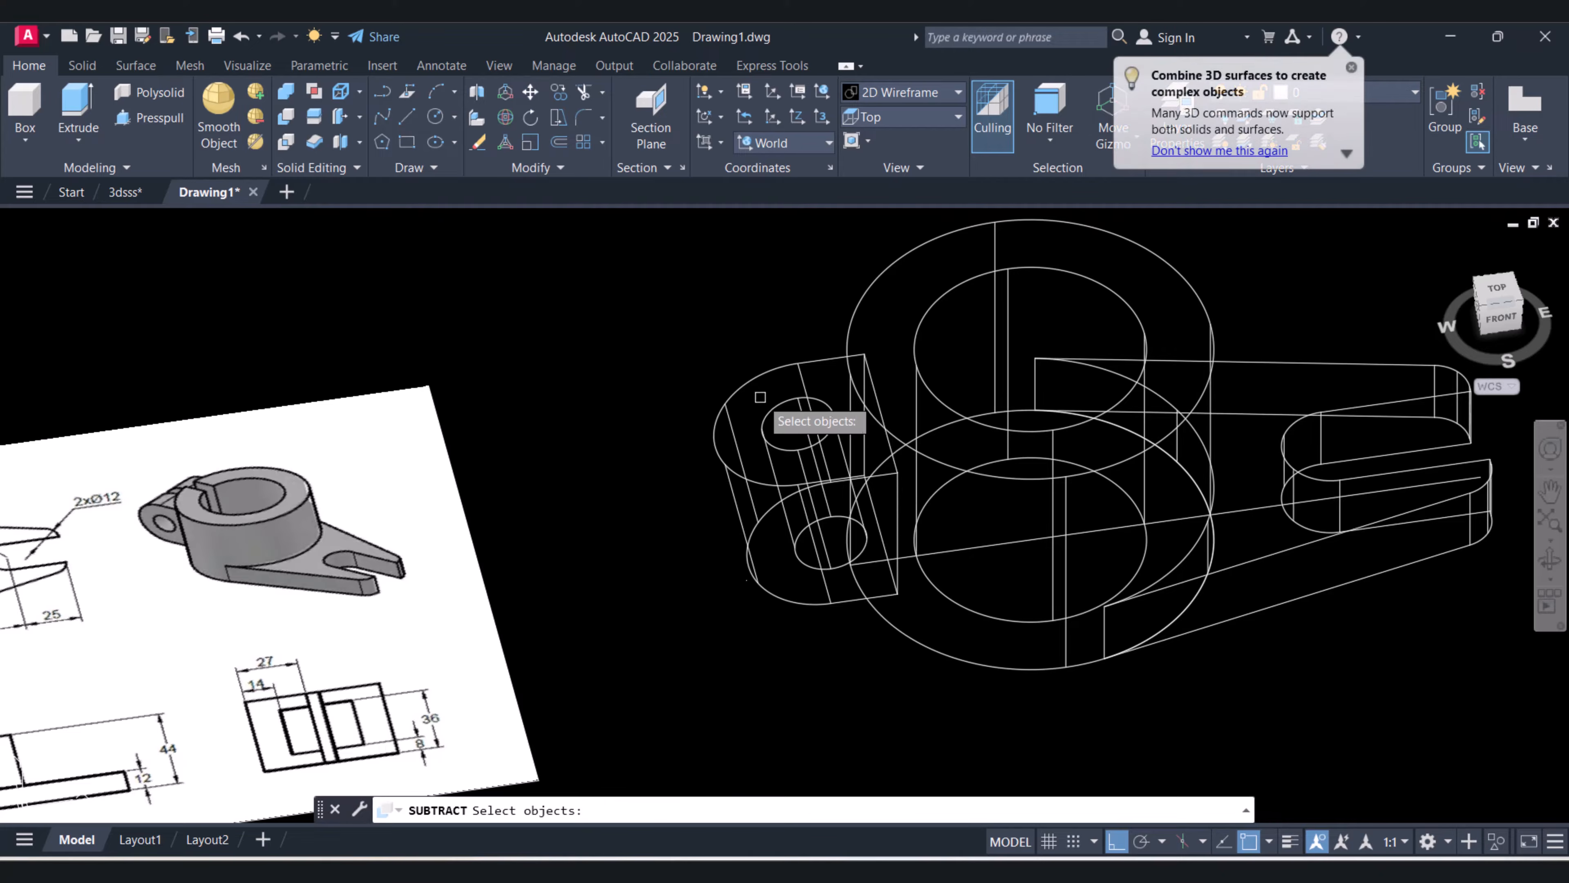
click(752, 388)
key(Return)
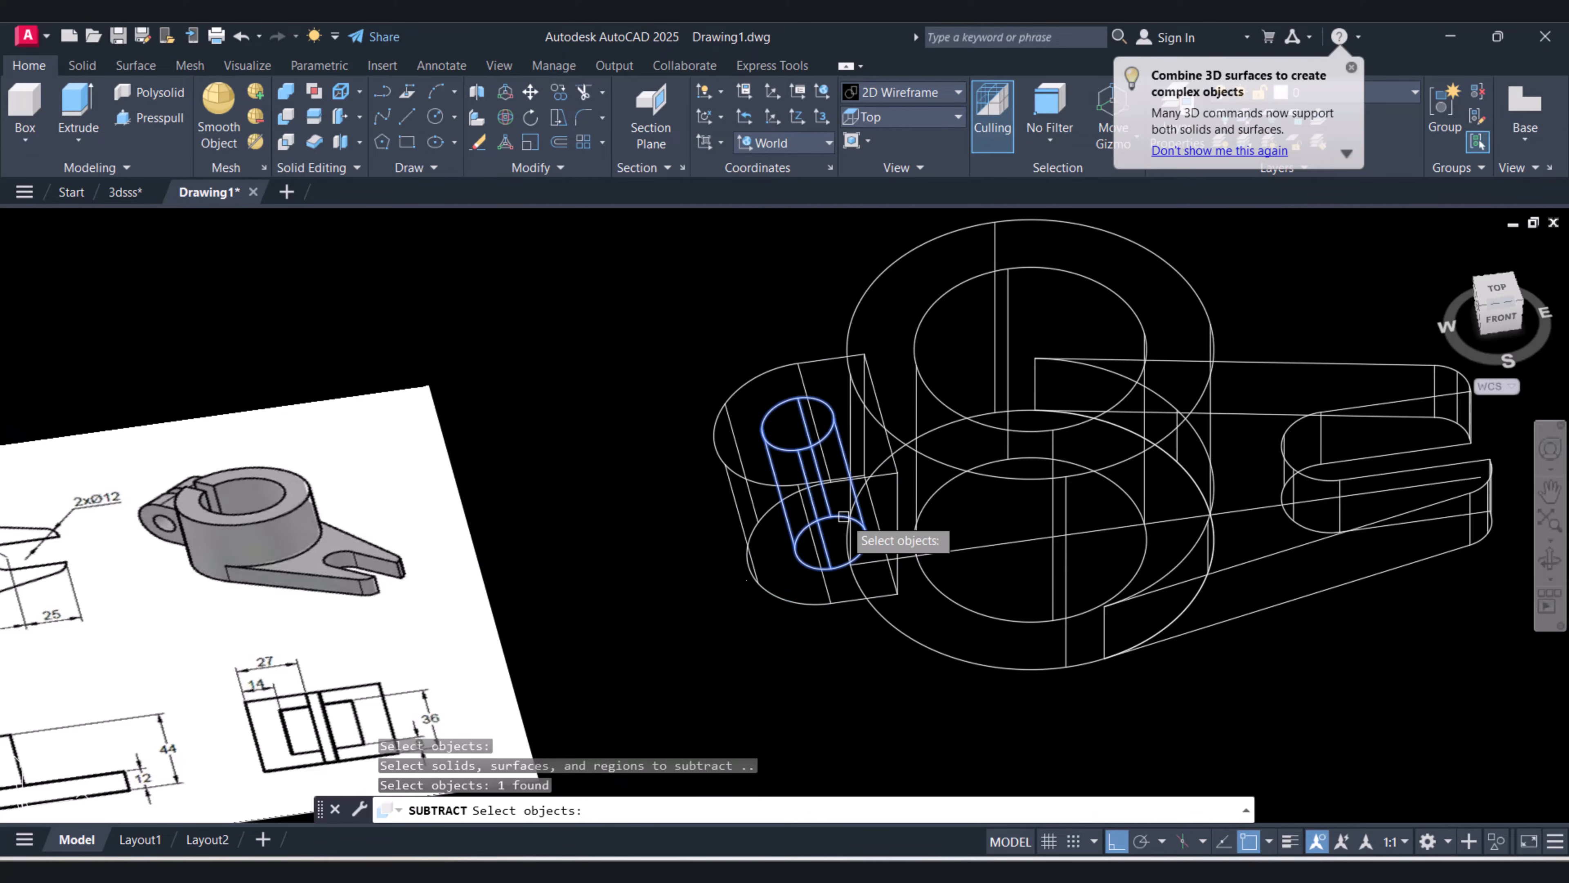
key(Return)
Restore the Conceptual style and check the lug hole and whether the arm, cylinder and lug are separate solids
click(899, 92)
click(969, 133)
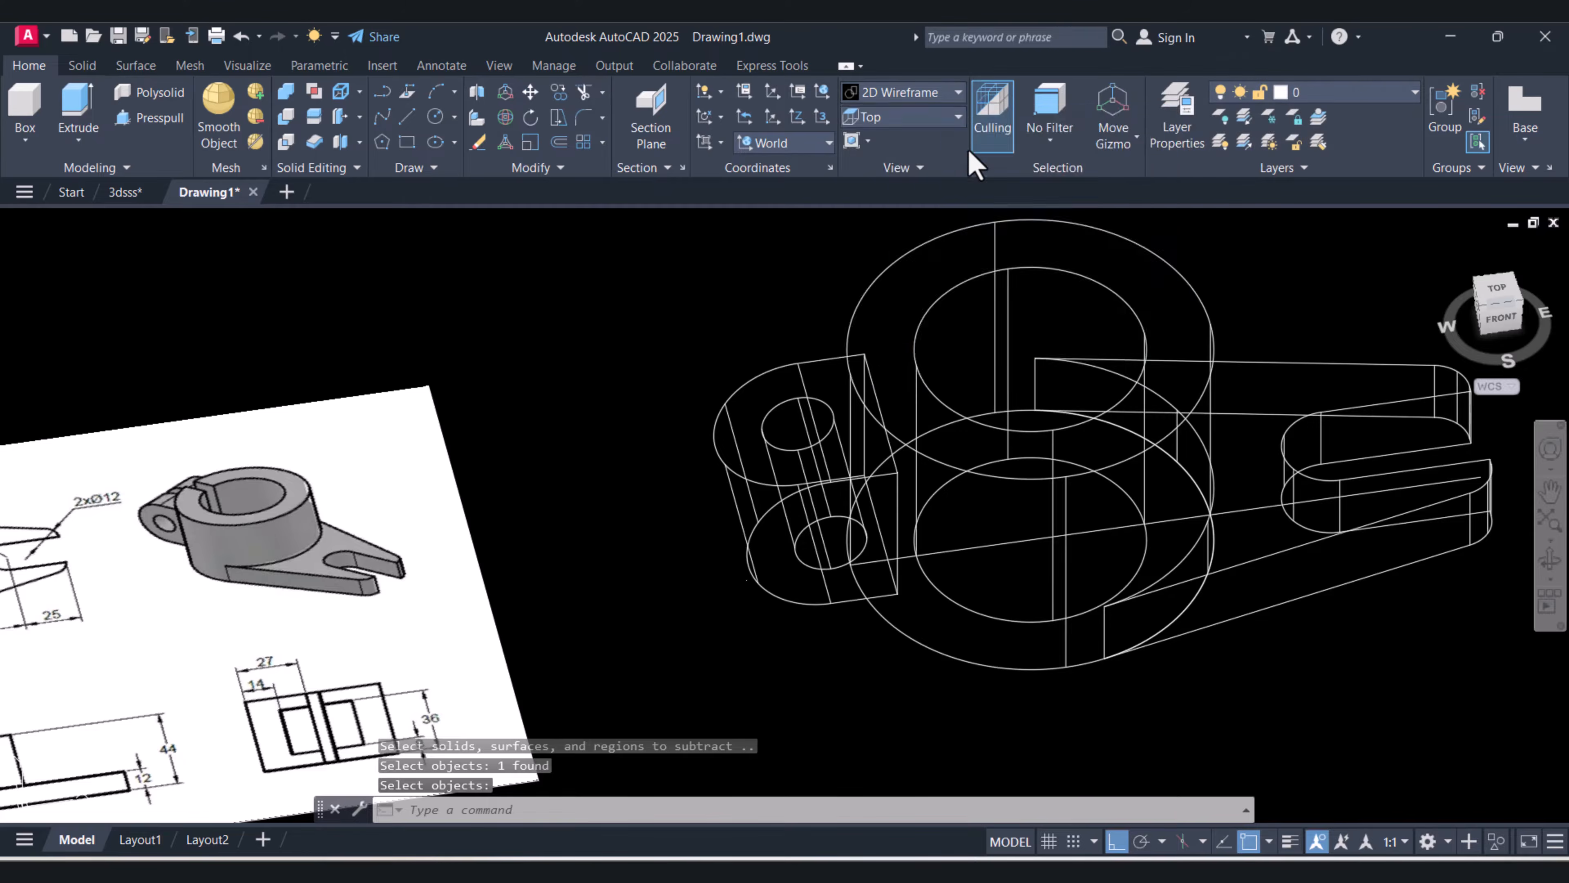
drag(999, 546, 945, 515)
key(Escape)
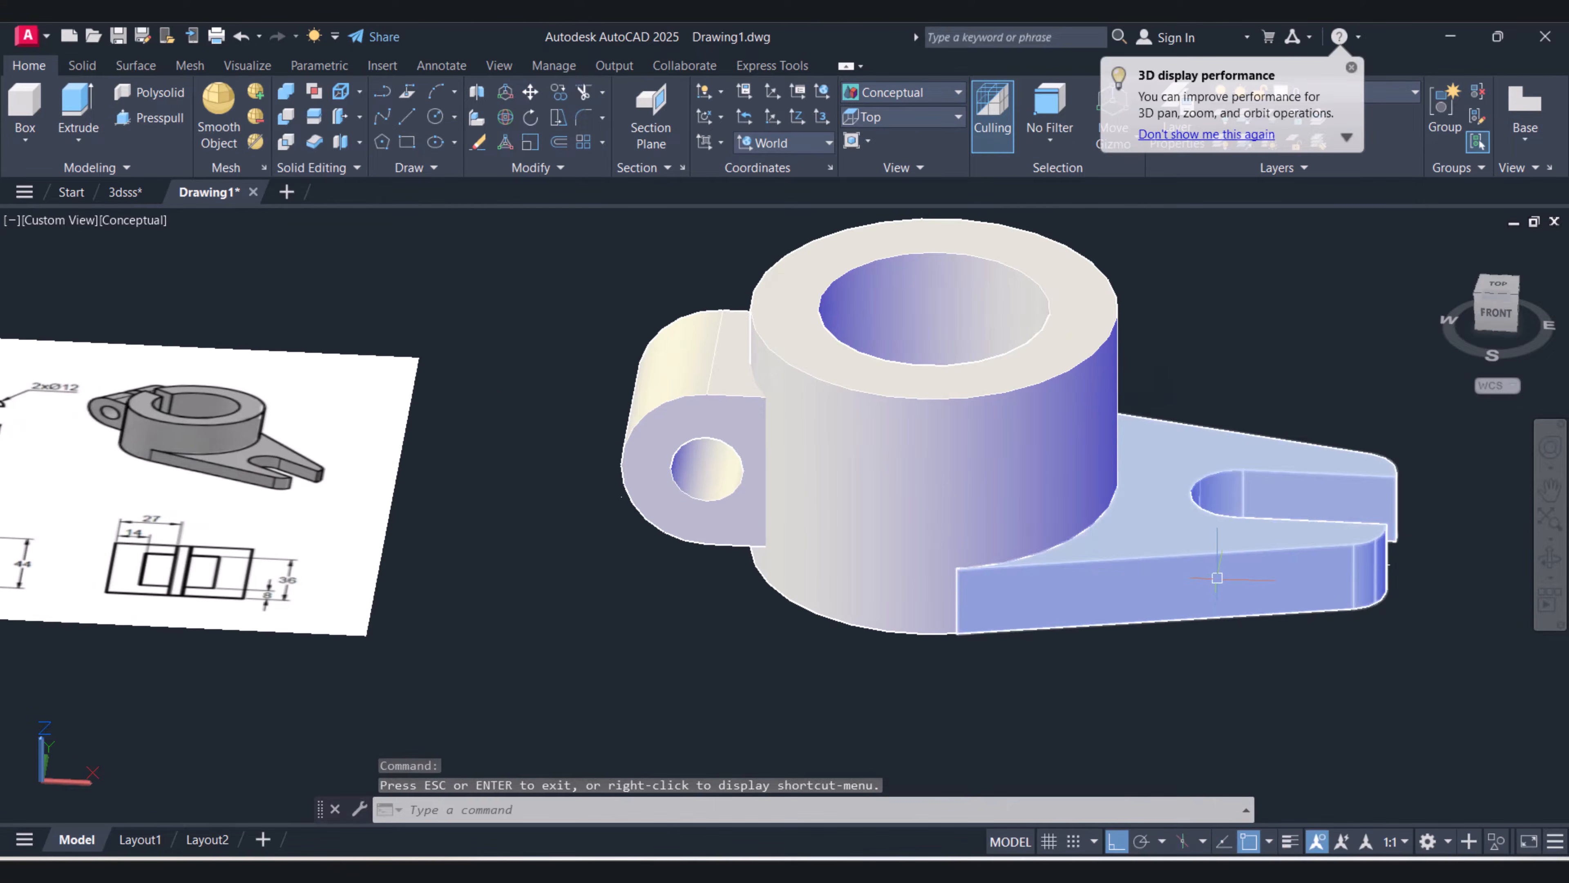
click(1220, 574)
key(Escape)
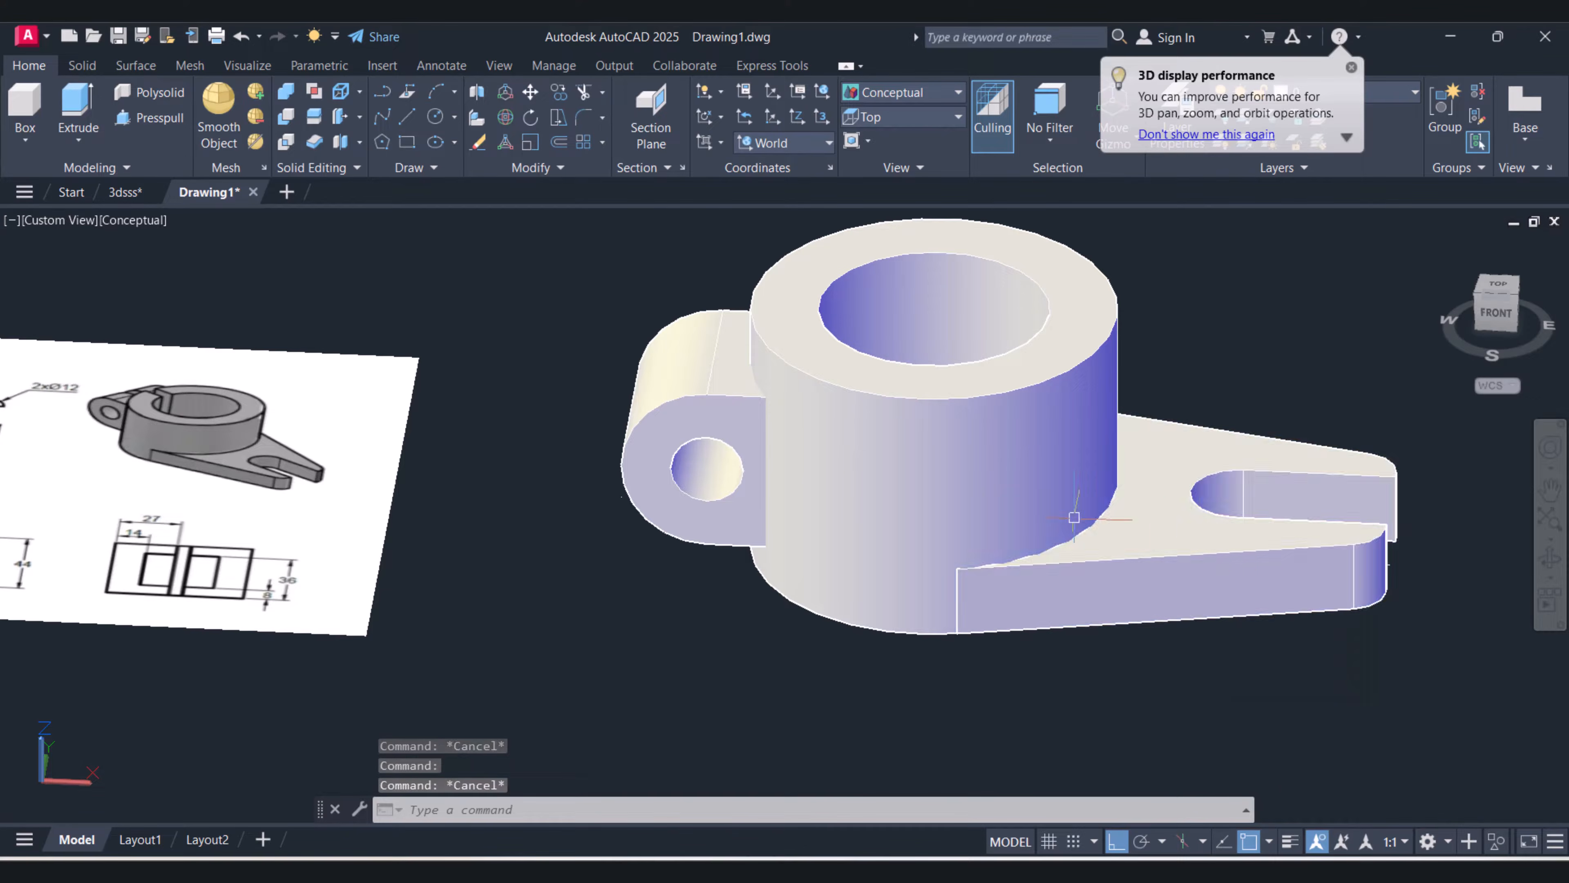
click(1006, 441)
key(Escape)
click(688, 410)
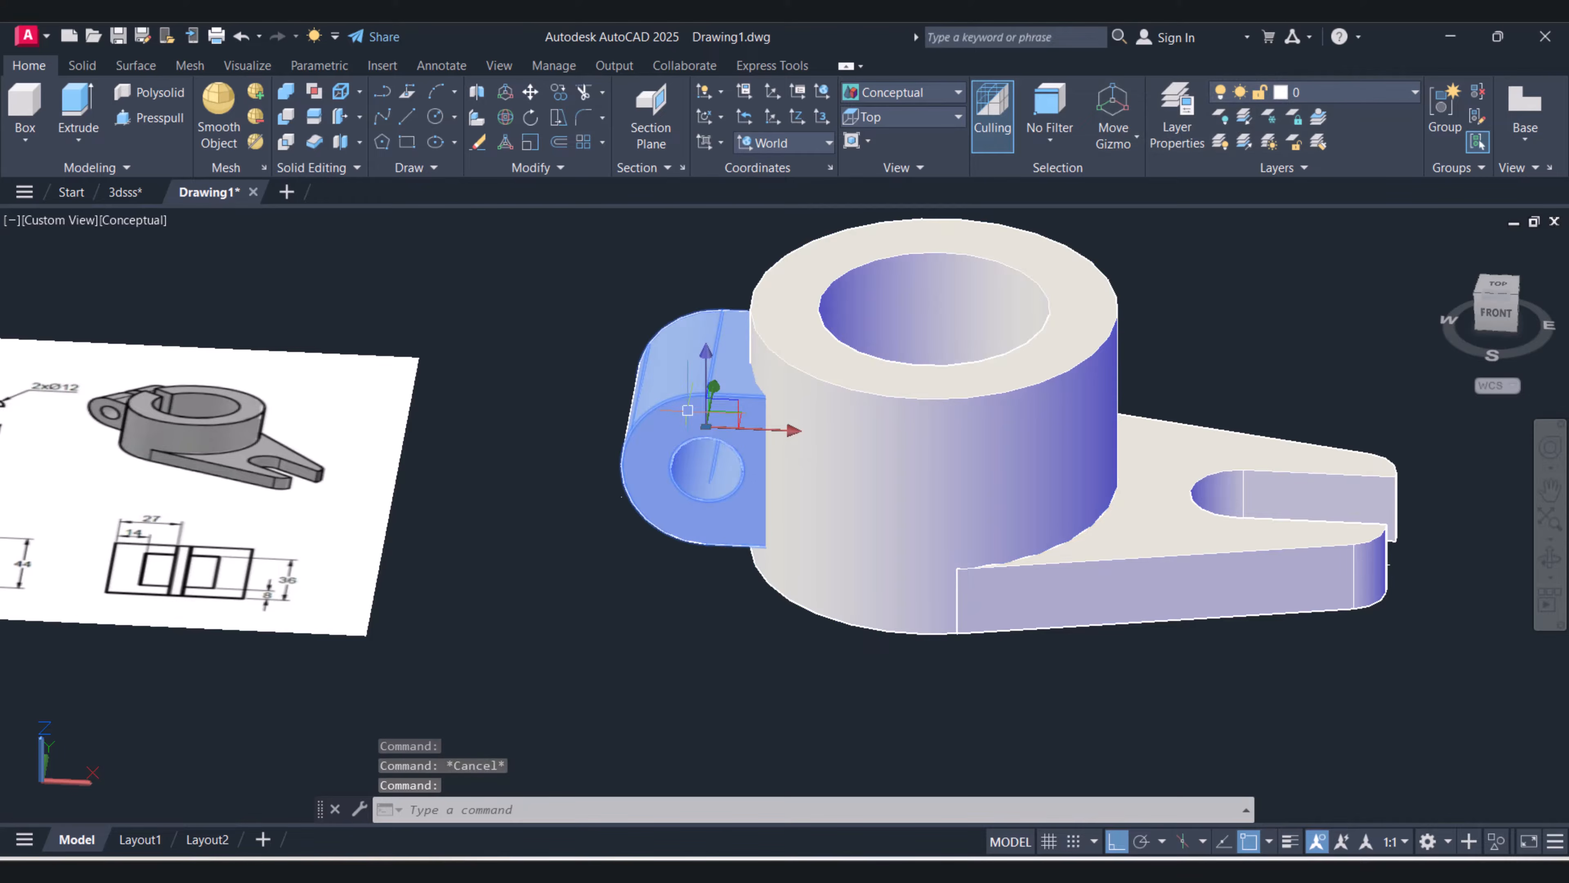
key(Escape)
Compare the model in the Top view with the clamp slot dimensions on the reference drawing
scroll(687, 410, up, 2)
scroll(688, 410, down, 3)
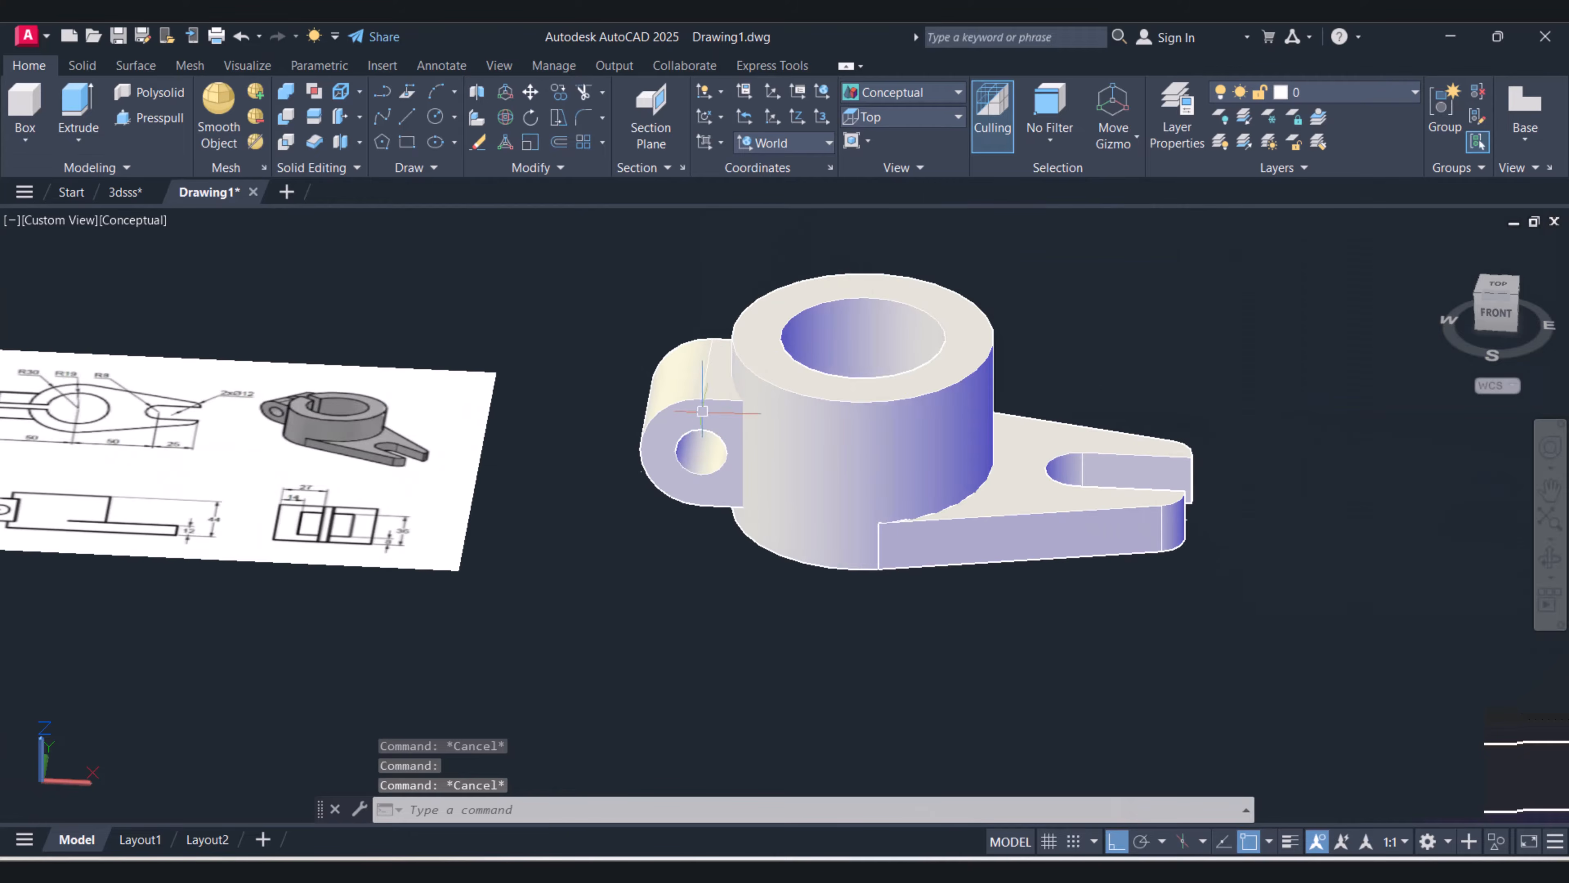
middle_drag(770, 416, 937, 460)
click(1495, 285)
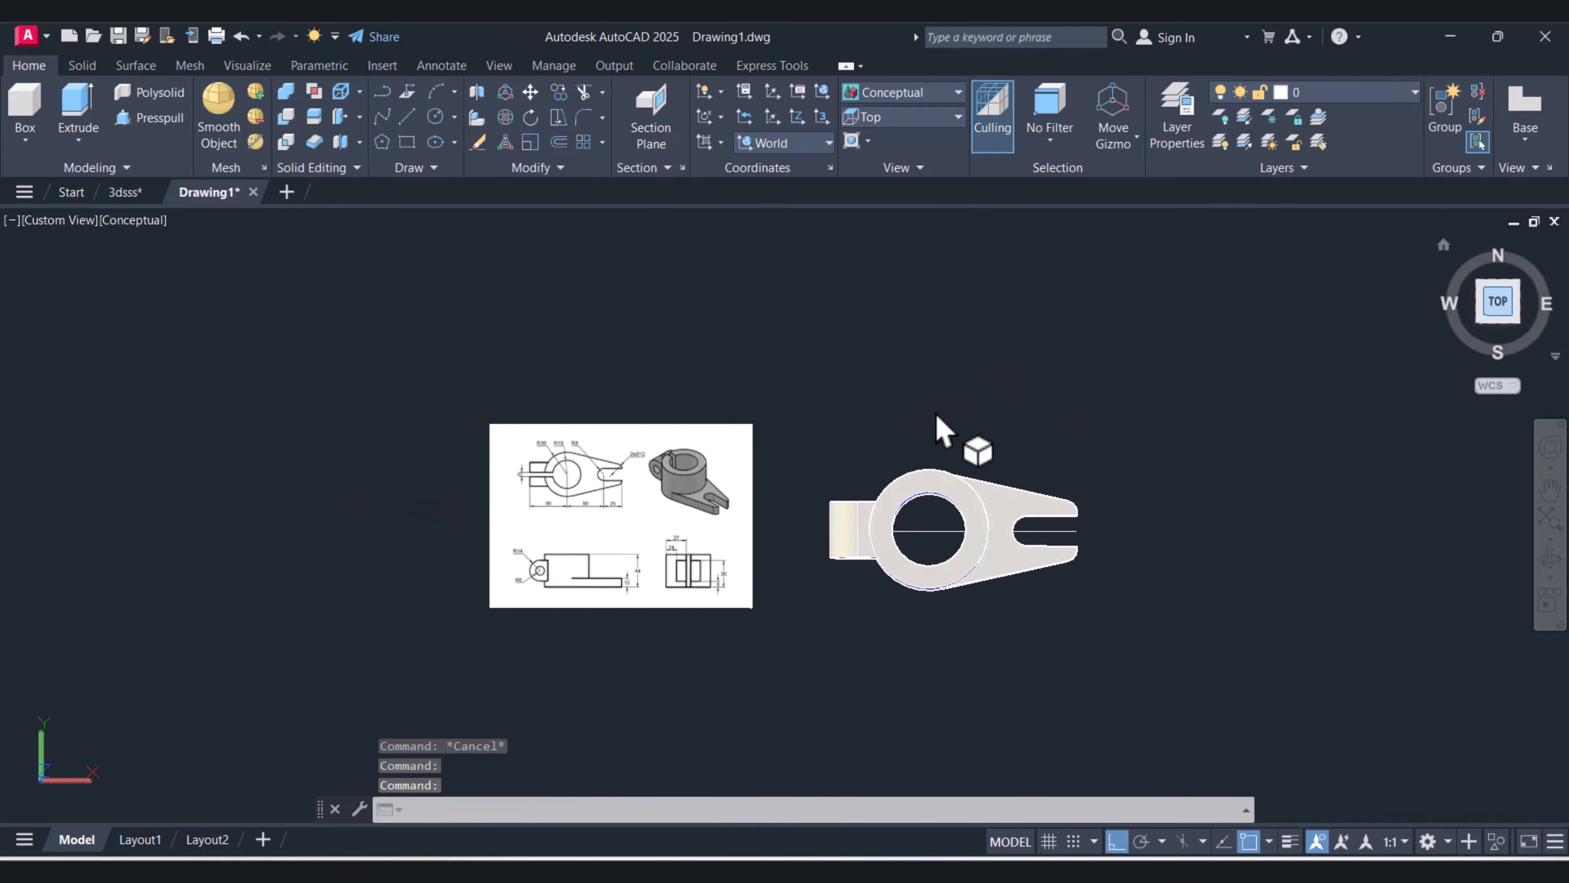
scroll(533, 482, up, 6)
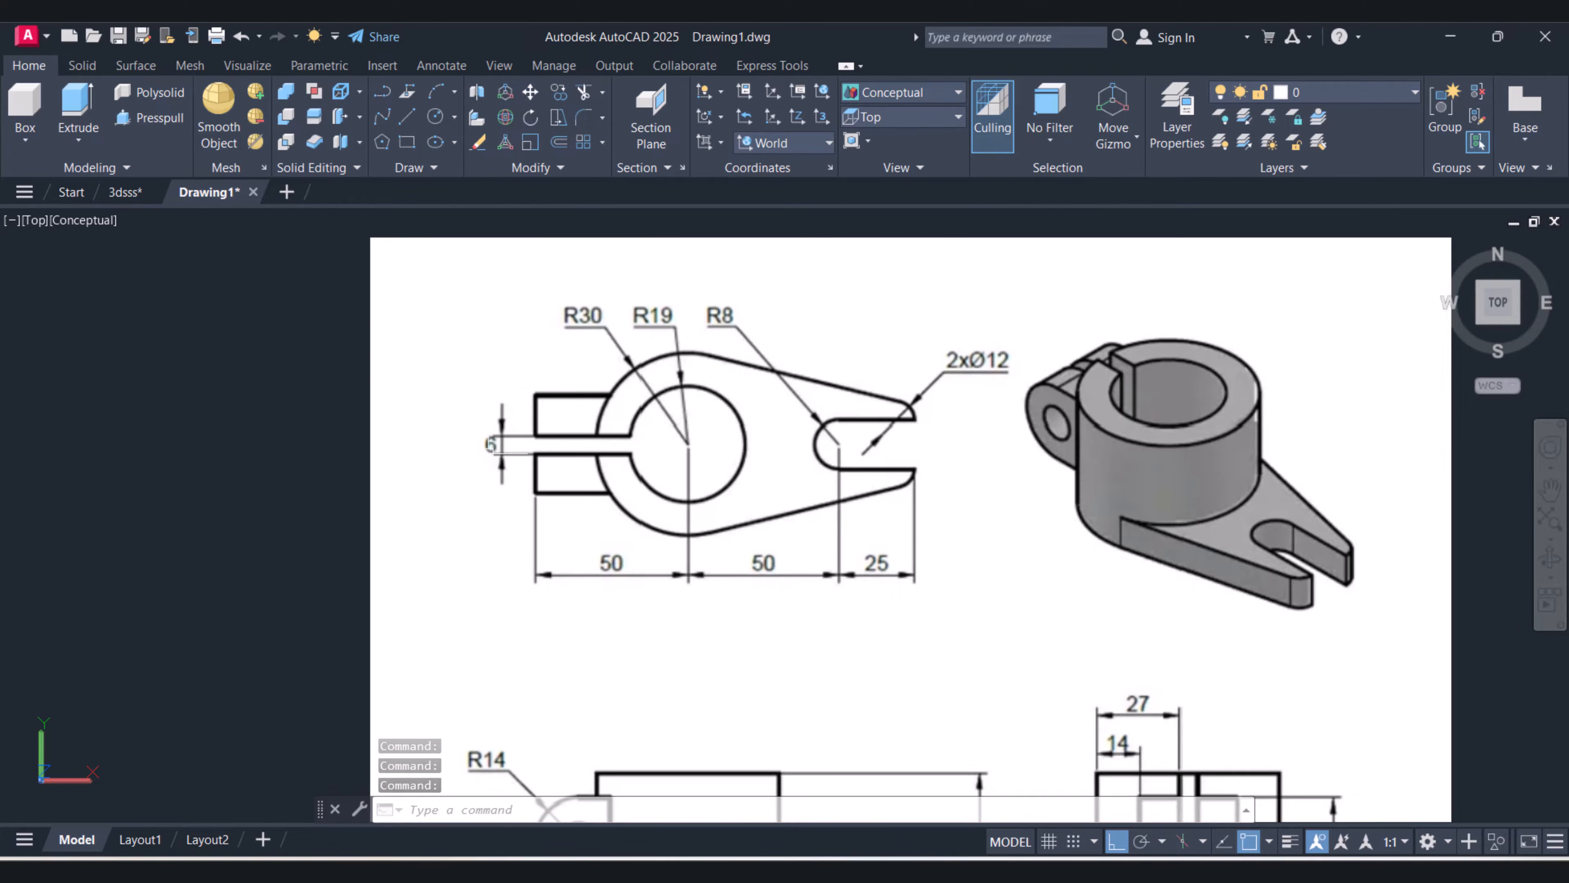
scroll(888, 427, down, 9)
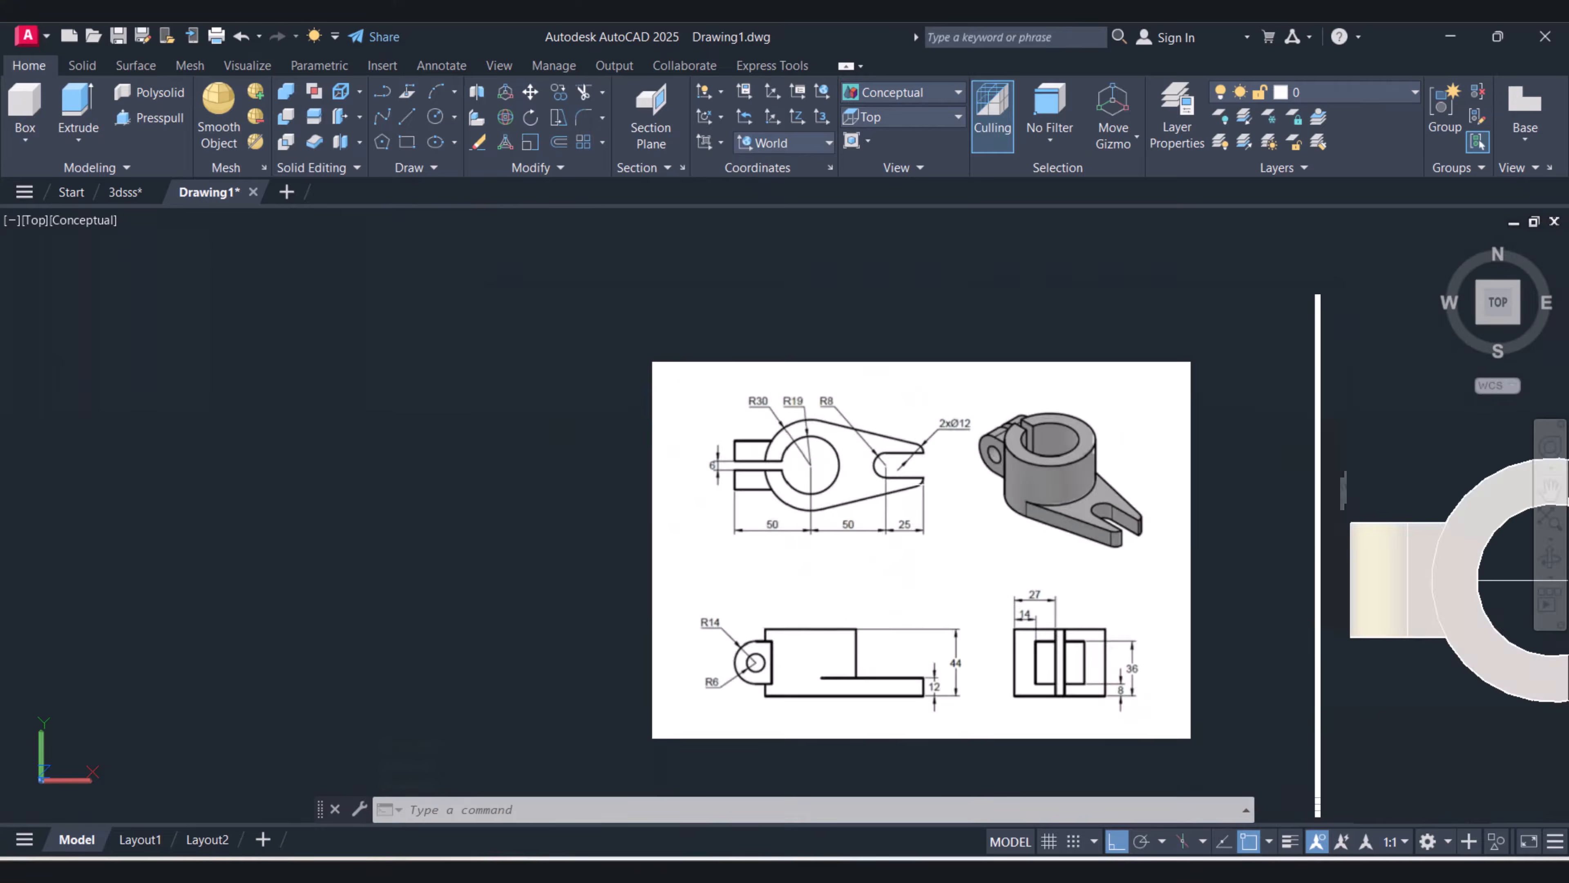
middle_drag(981, 452, 693, 424)
scroll(704, 467, up, 6)
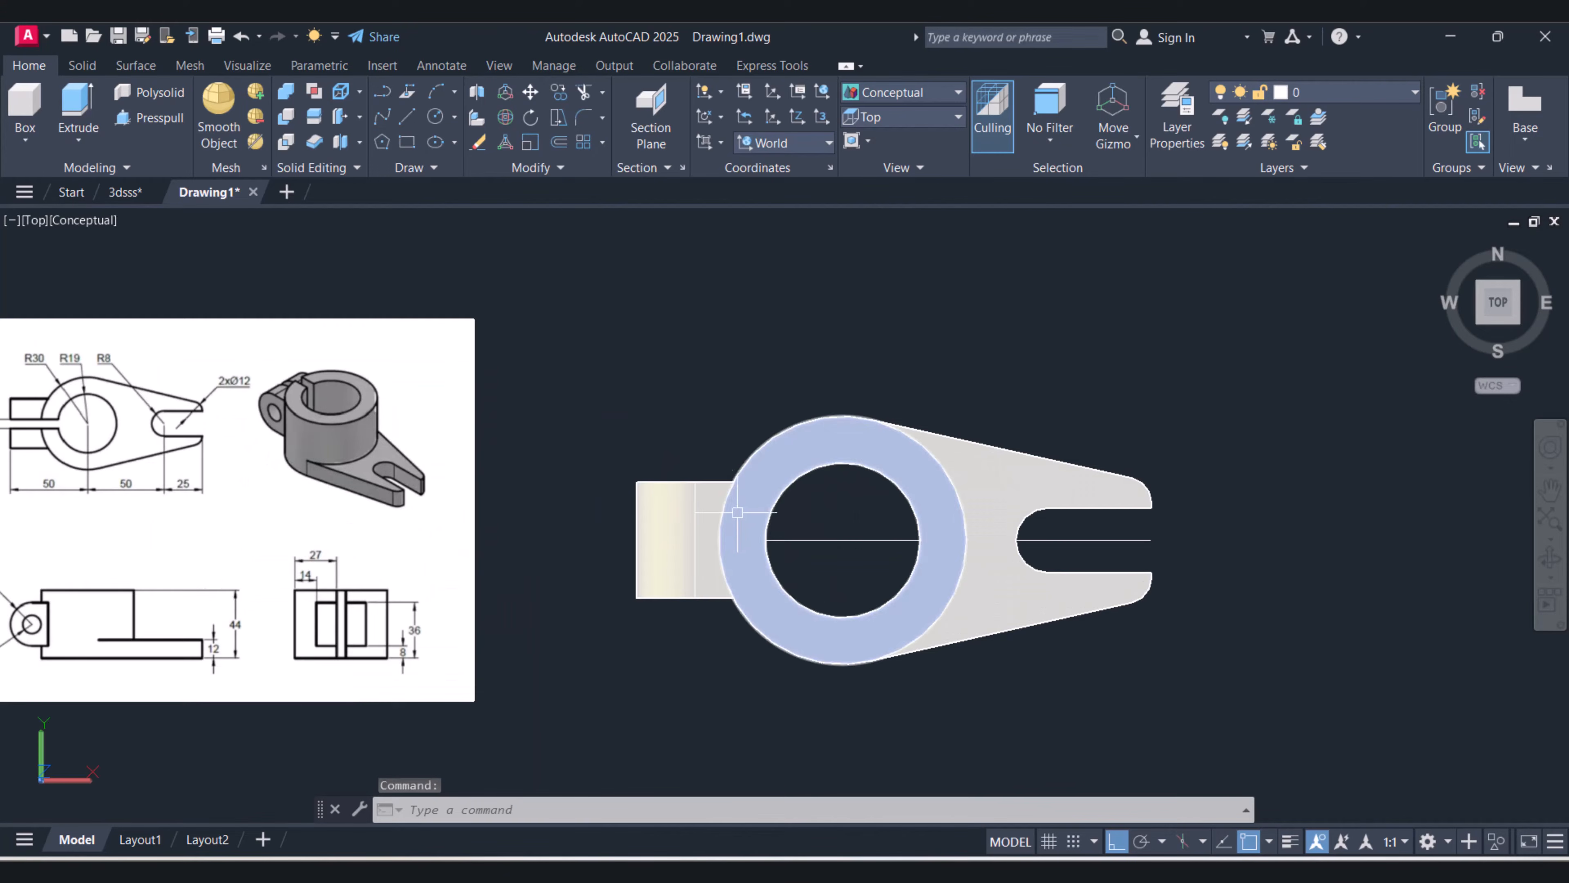
middle_drag(738, 513, 739, 510)
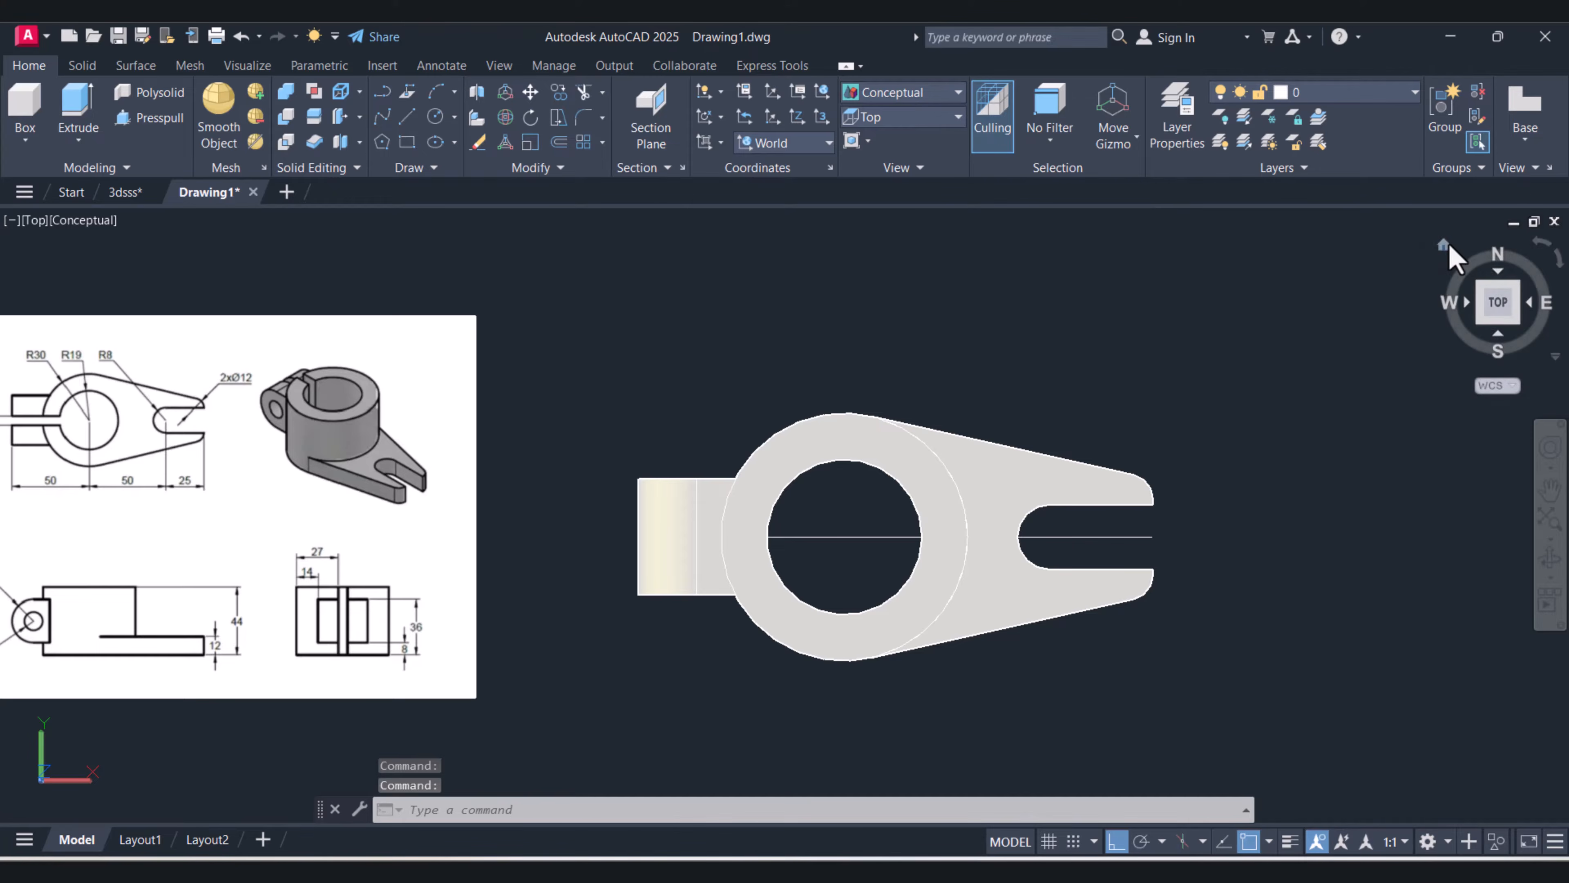
From the home isometric view, union the forked arm, hollow cylinder and lug into one solid and check the selection
click(1448, 252)
scroll(828, 463, up, 5)
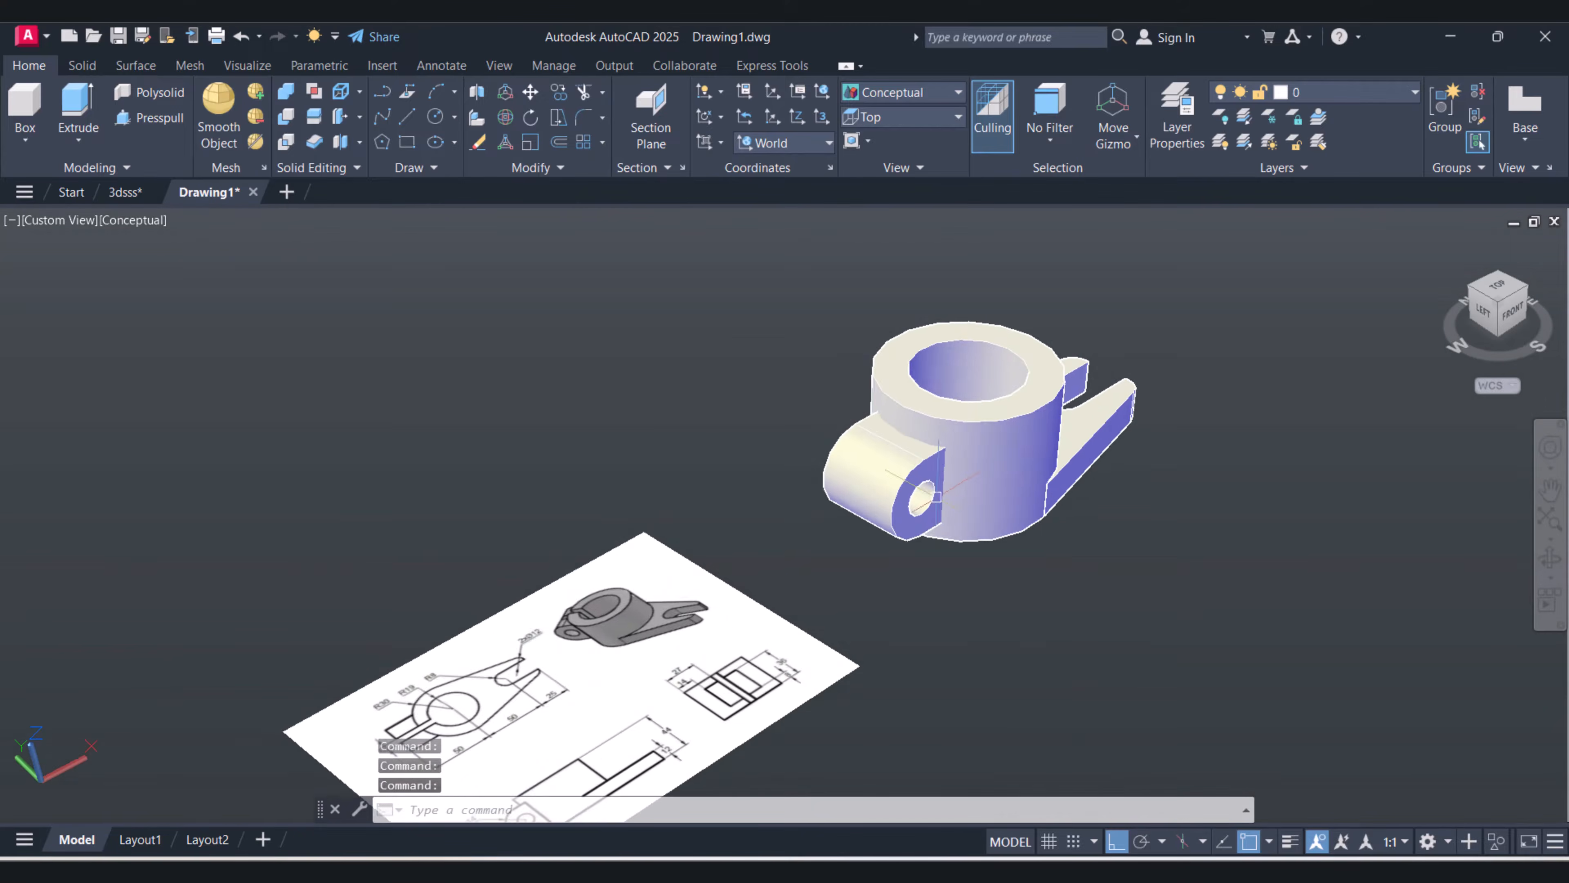
middle_drag(859, 463, 853, 466)
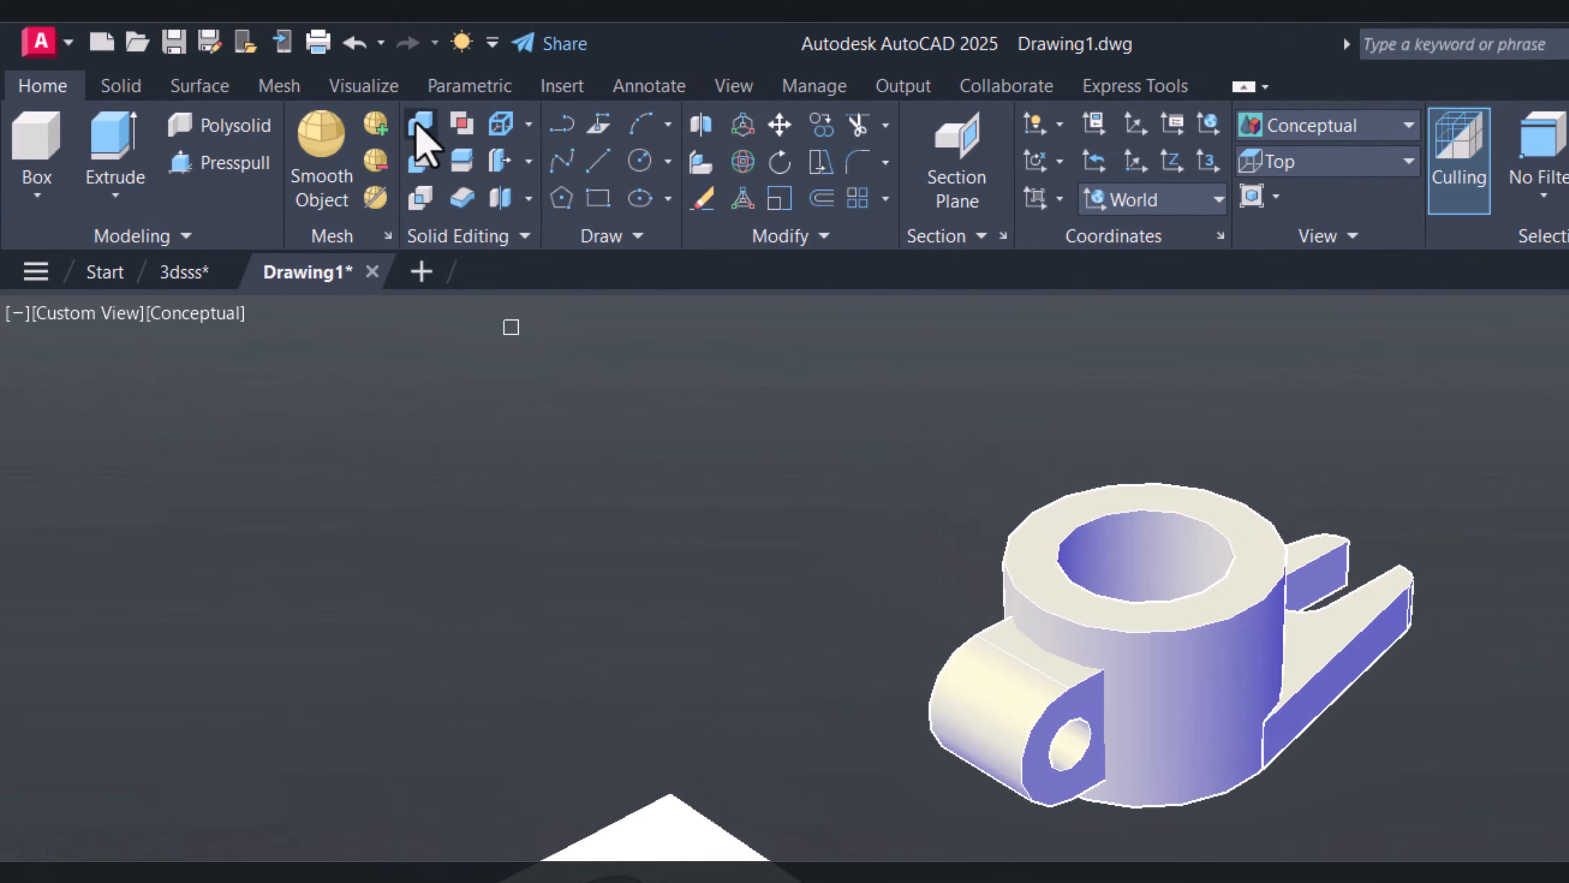
click(417, 124)
click(1419, 778)
click(933, 467)
key(Return)
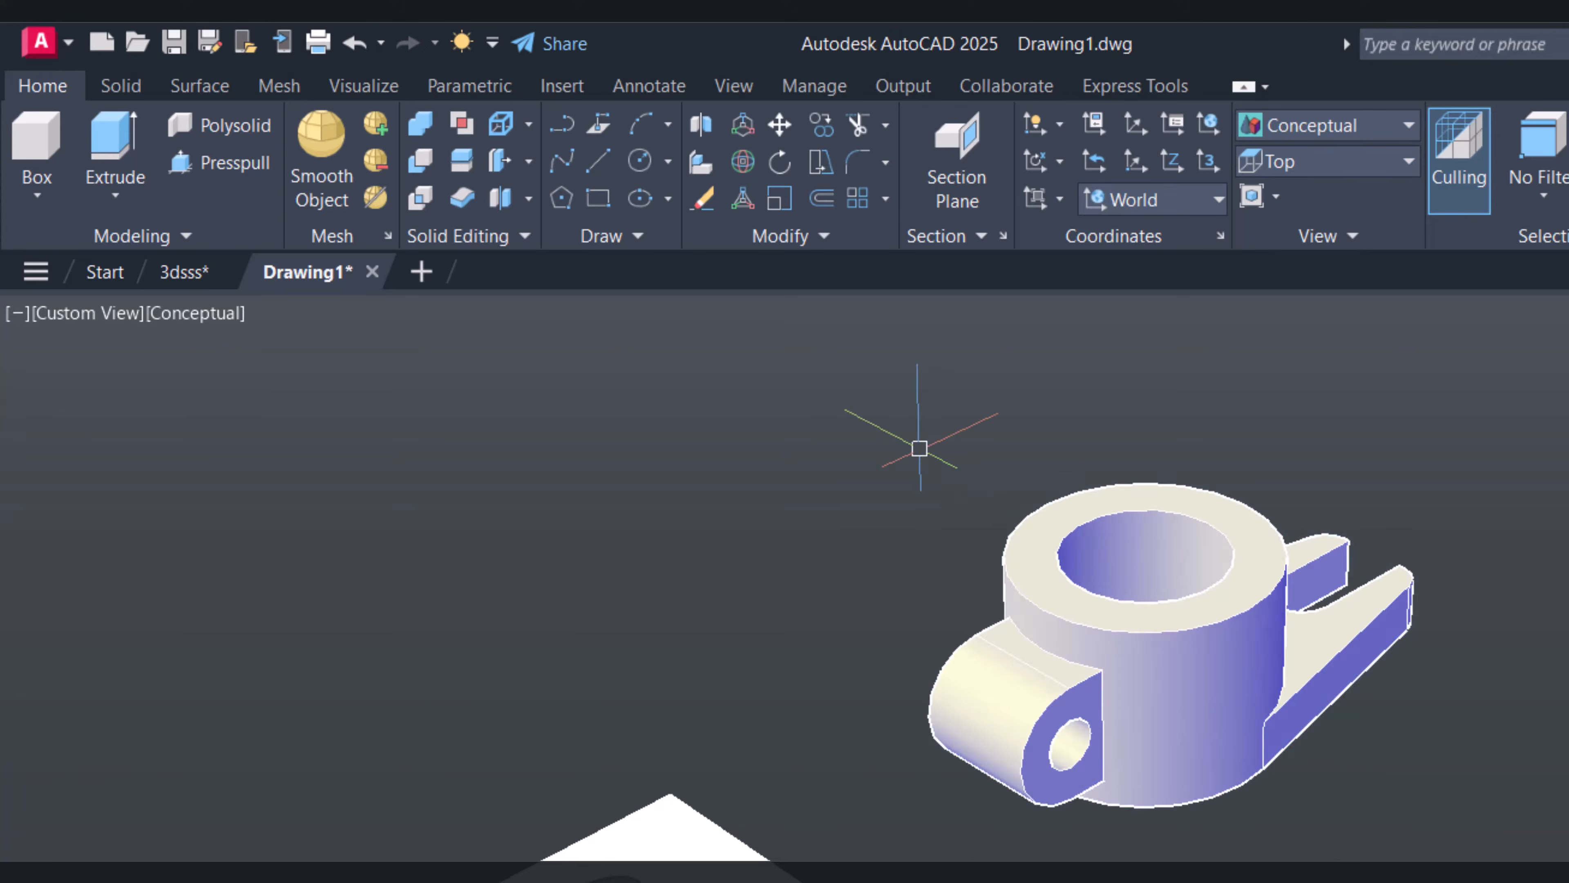
click(1238, 646)
key(Escape)
click(1213, 633)
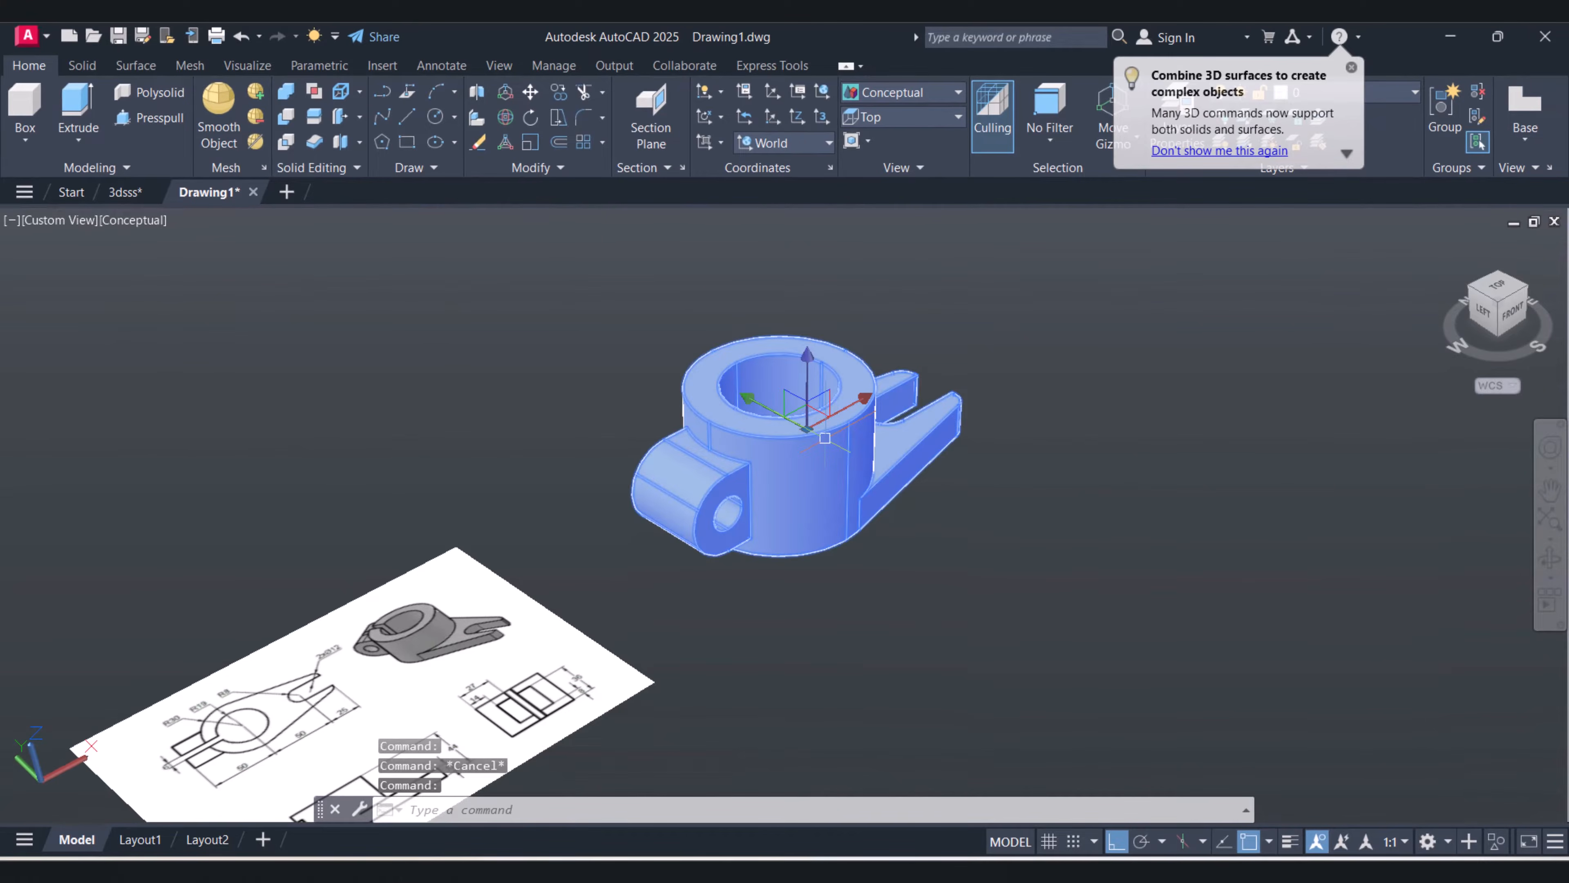
key(Escape)
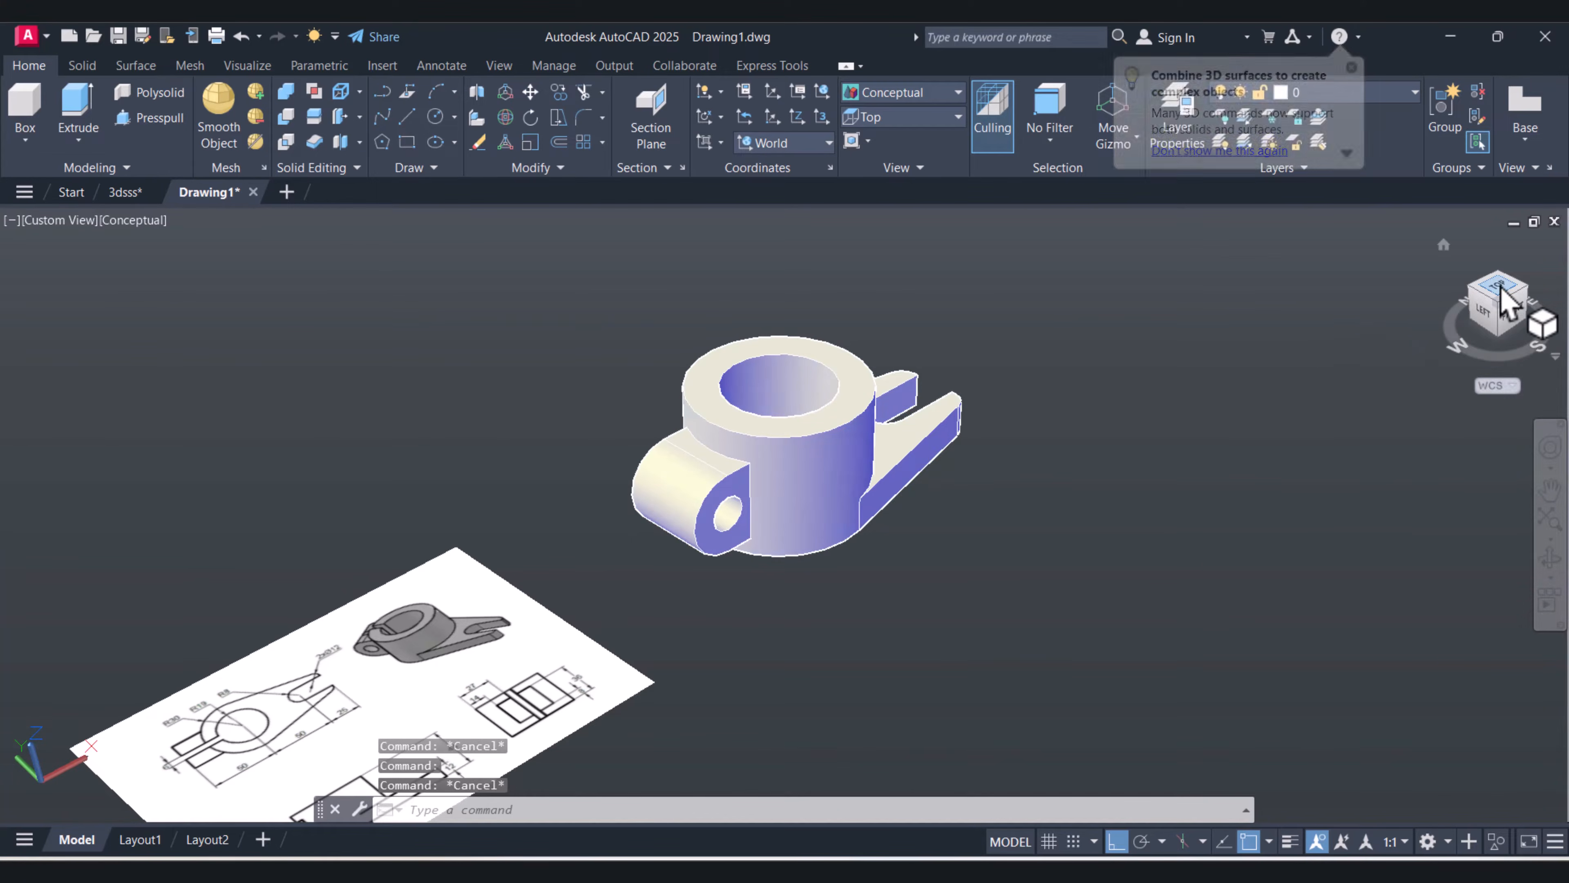
Show the bracket from the Top view in the 2D Wireframe style
click(1498, 290)
click(914, 93)
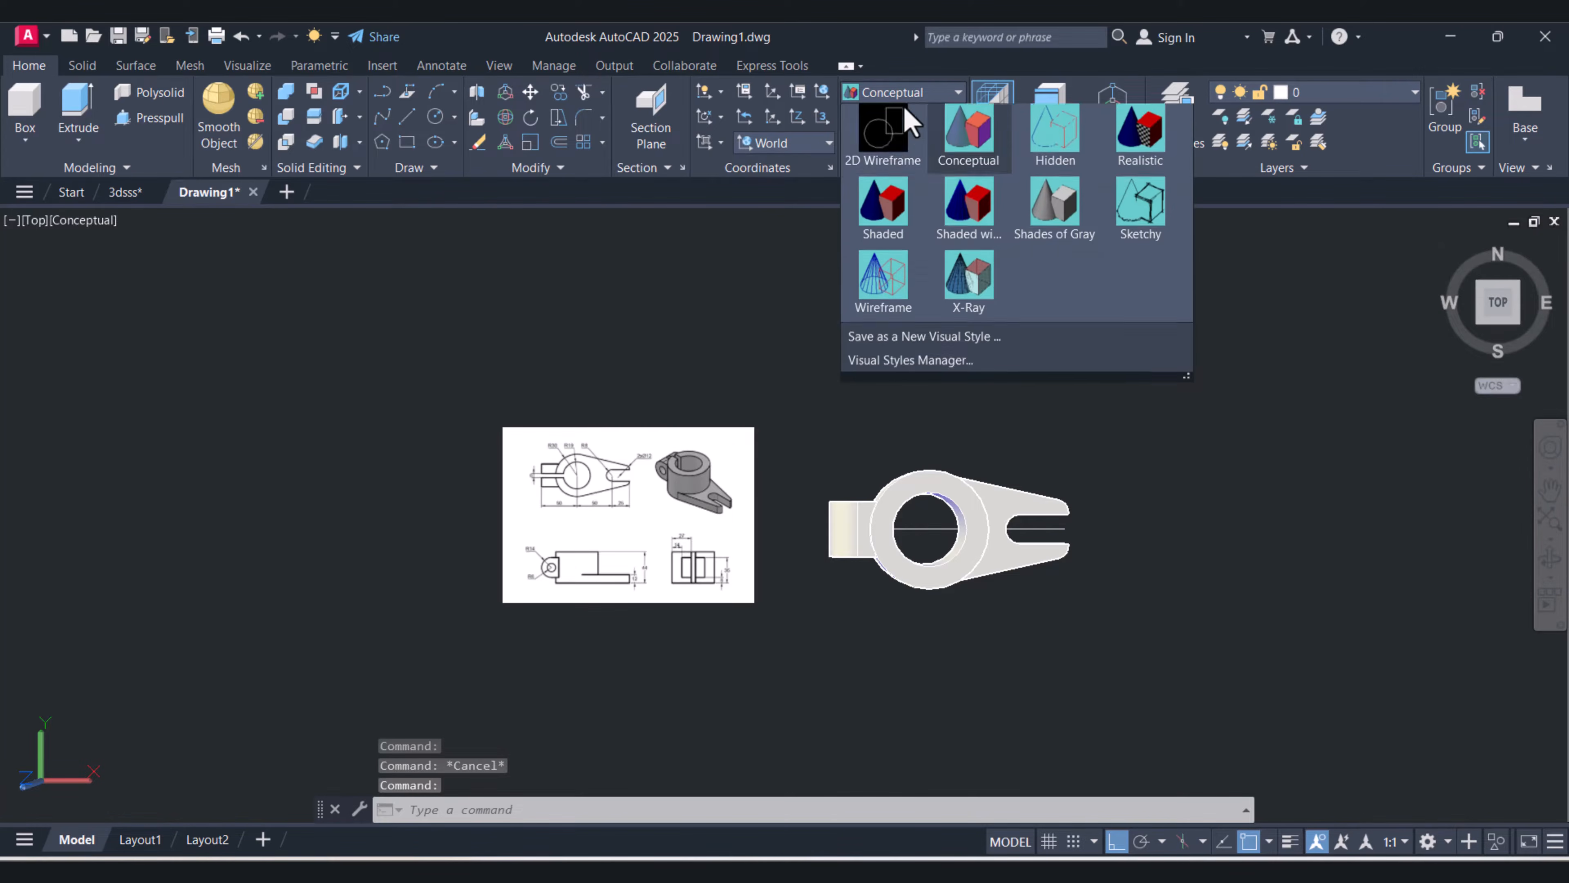
click(883, 148)
scroll(839, 563, up, 4)
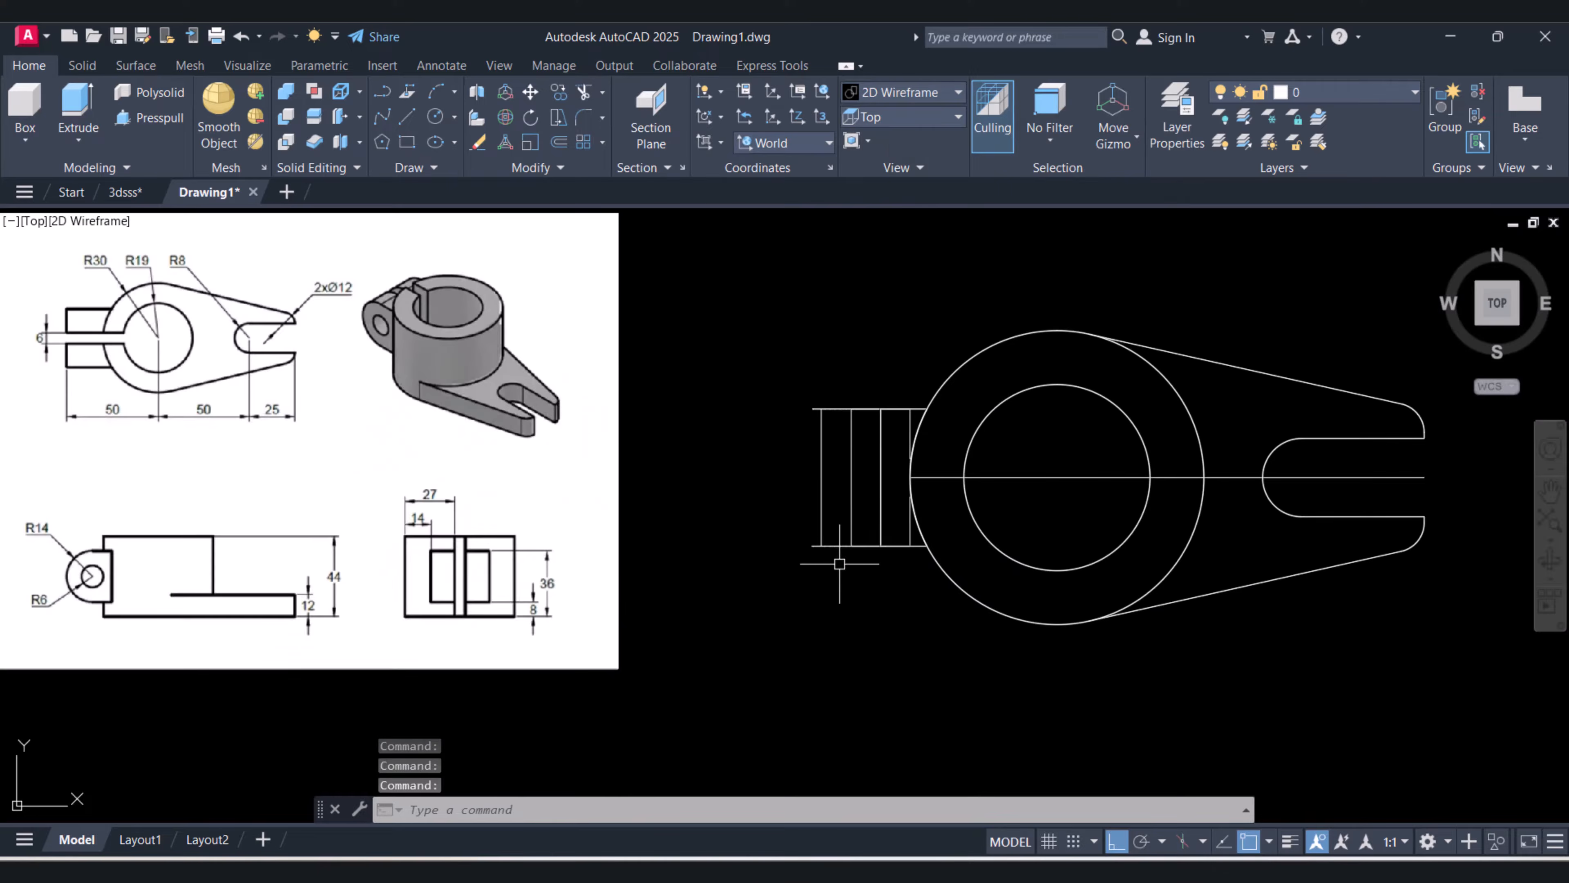
text(l)
key(Return)
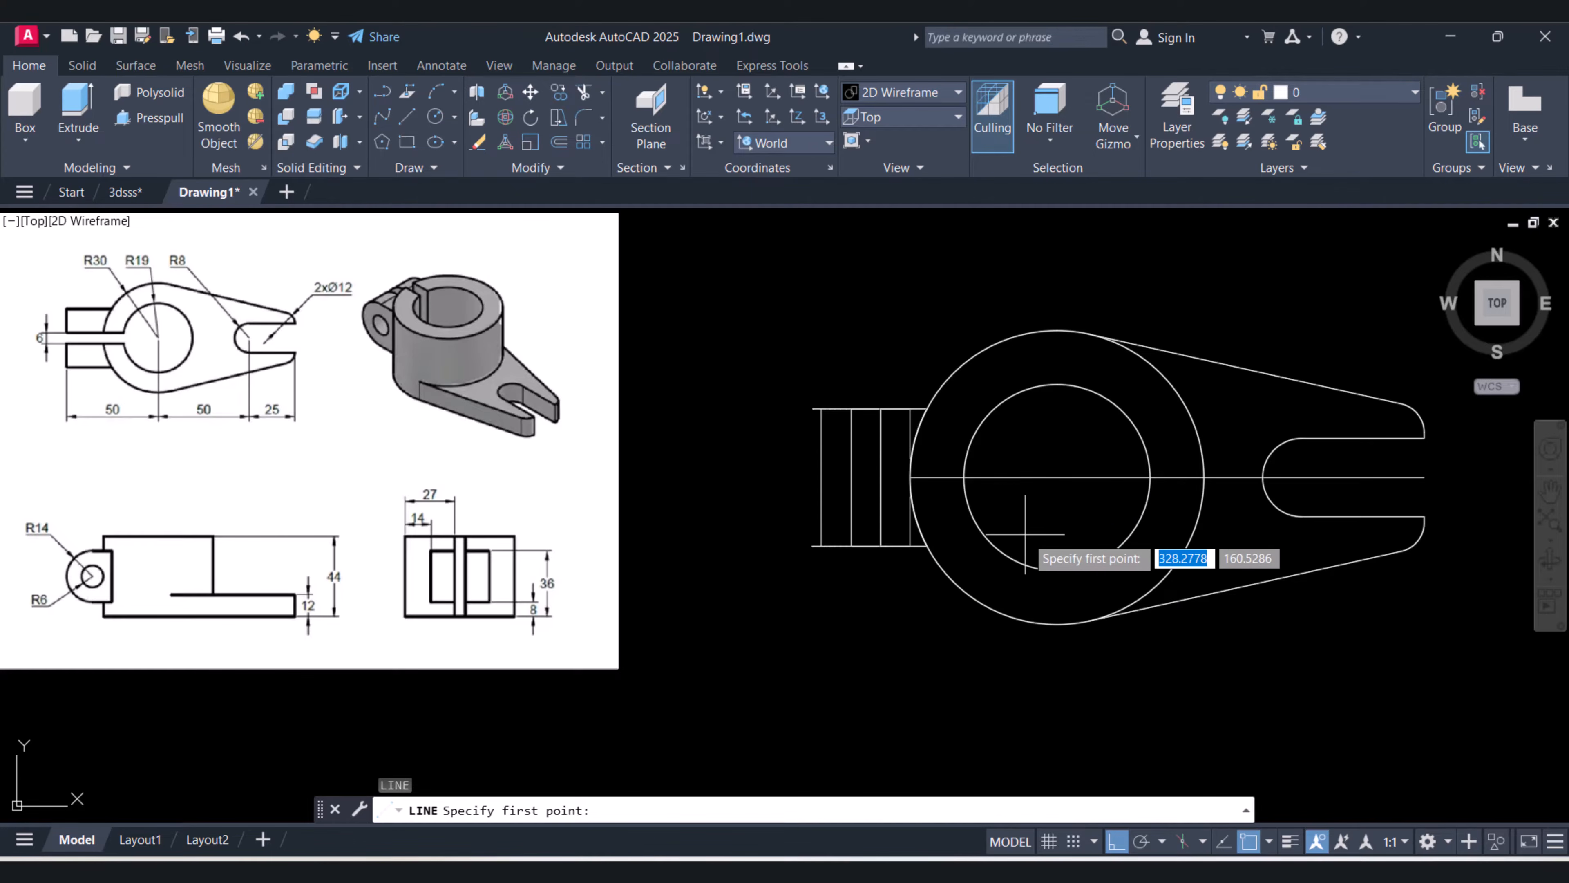
key(Escape)
Stretch the lug-side end of the horizontal centre line straight outward past the lug's outer edge
click(1037, 492)
click(1018, 463)
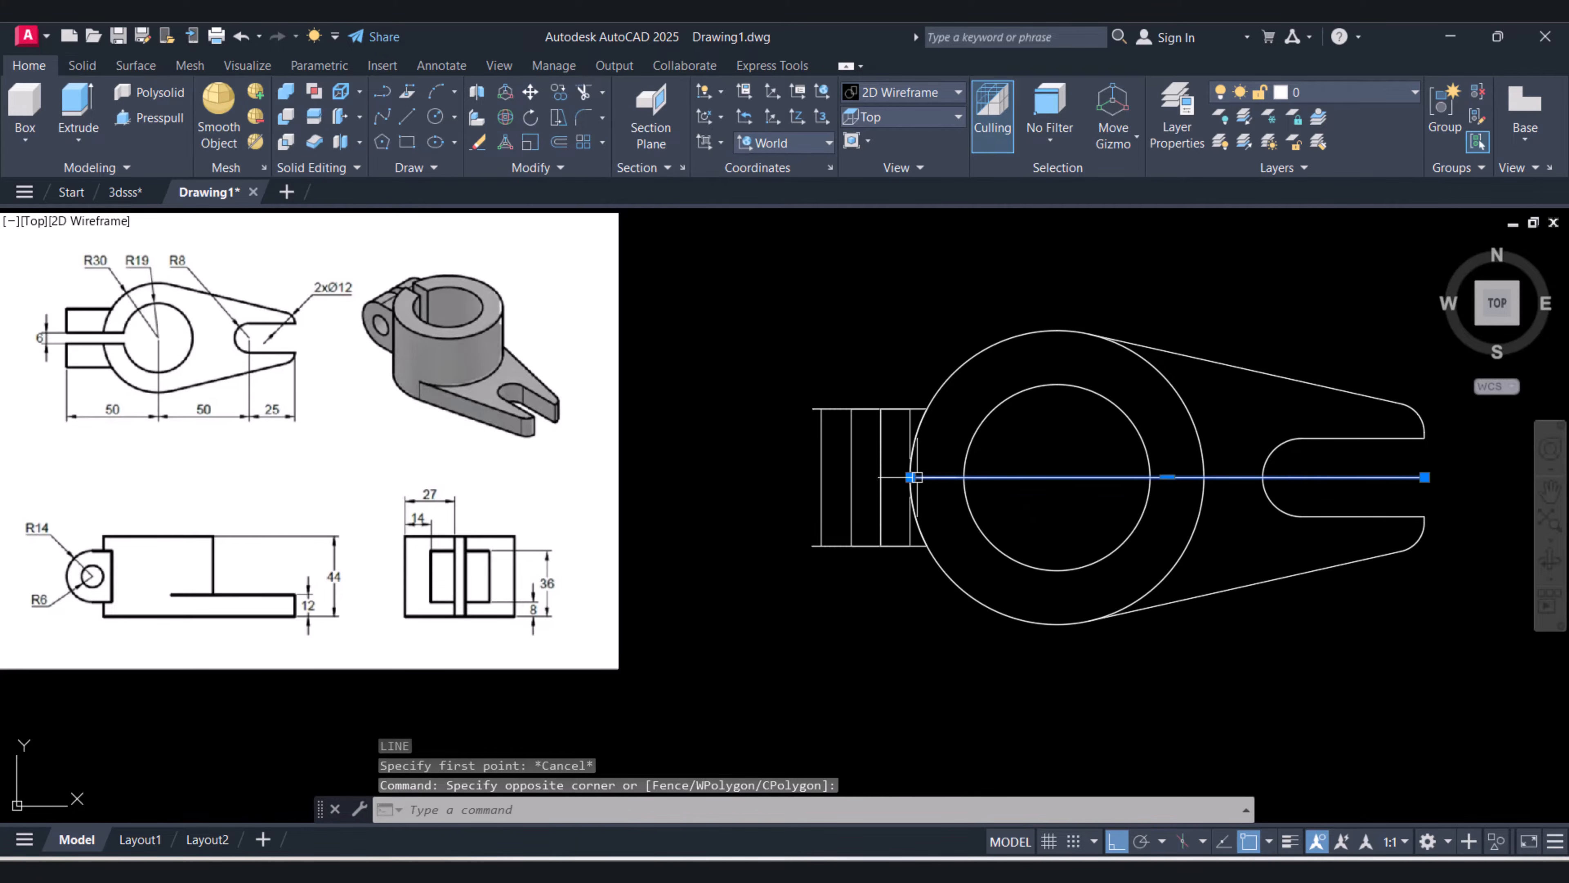
click(911, 477)
click(739, 476)
key(Escape)
key(Escape)
key(Escape)
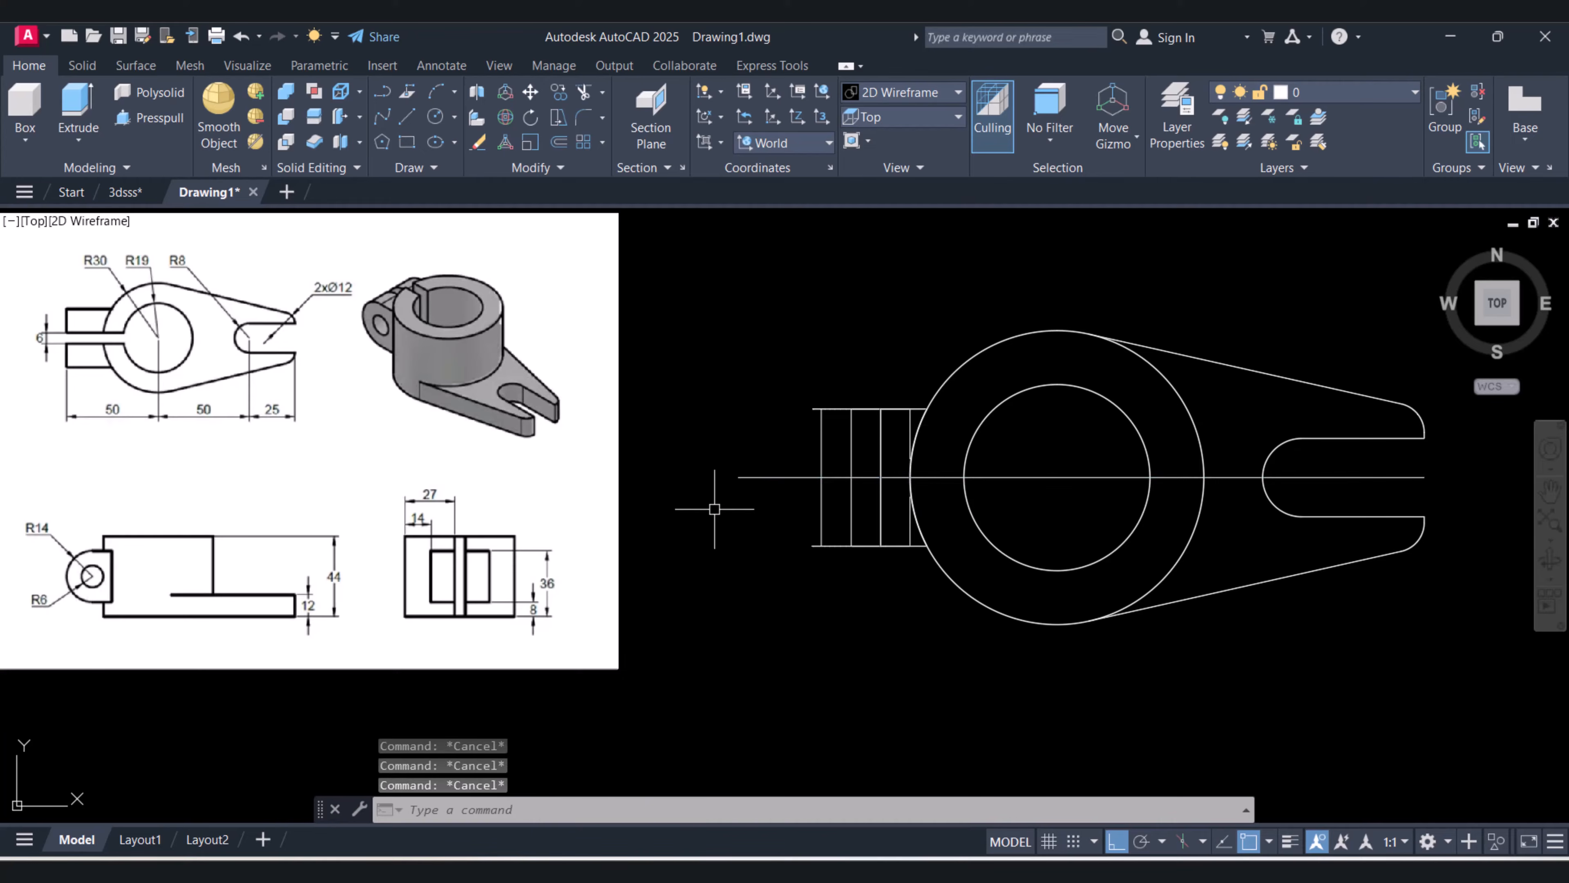
Offset the horizontal centre line by 3 to both sides to outline the clamp slot
key(Return)
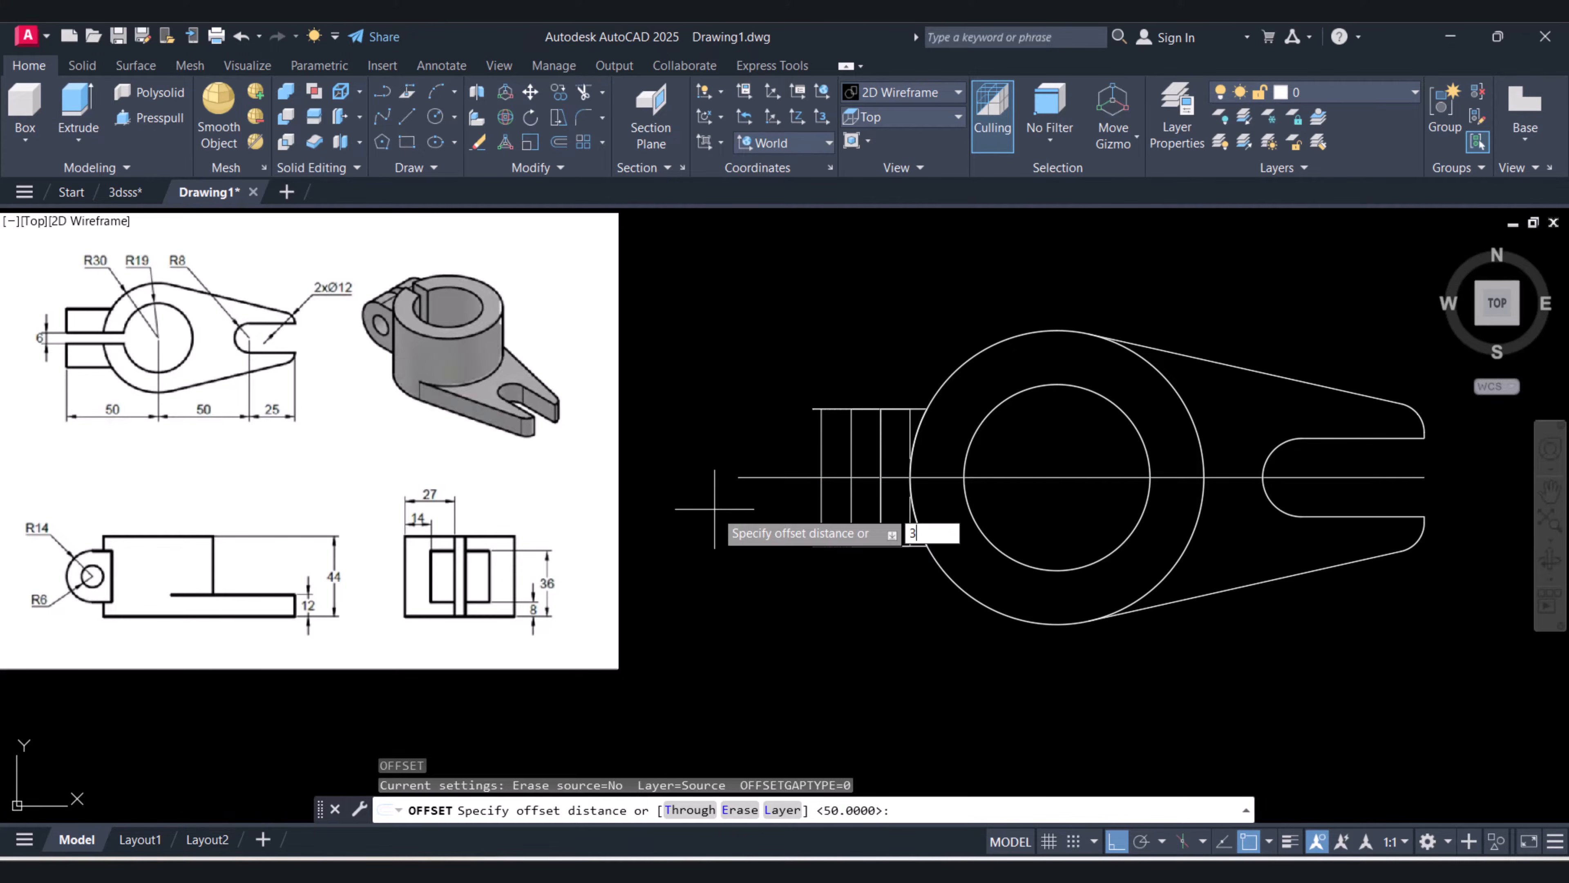
key(Return)
click(759, 476)
click(765, 494)
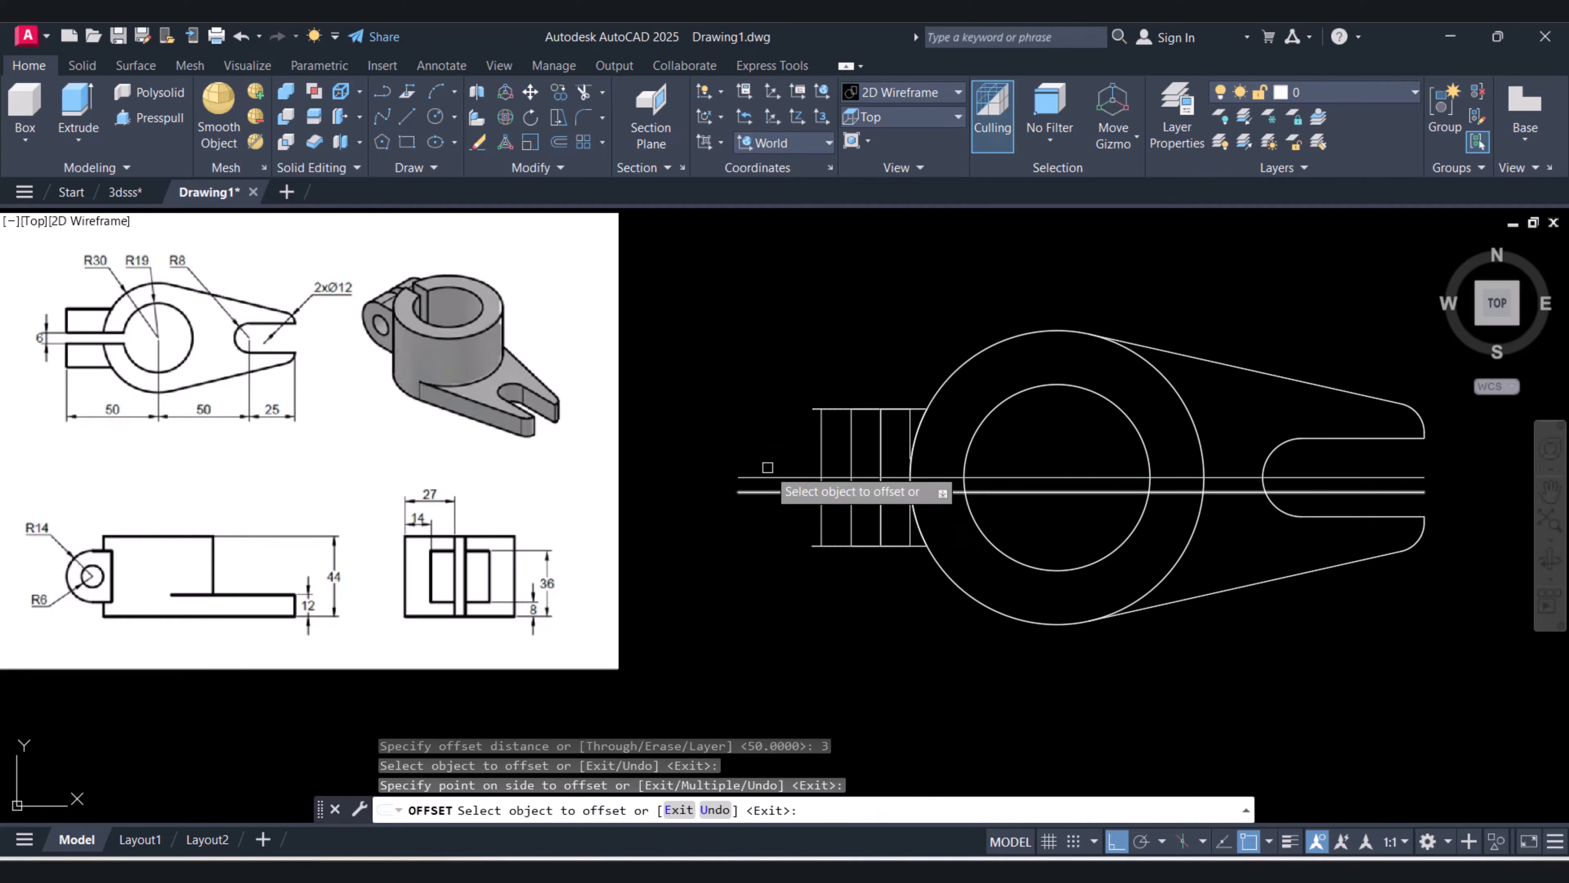
click(760, 476)
click(736, 414)
key(Escape)
key(Escape)
key(Escape)
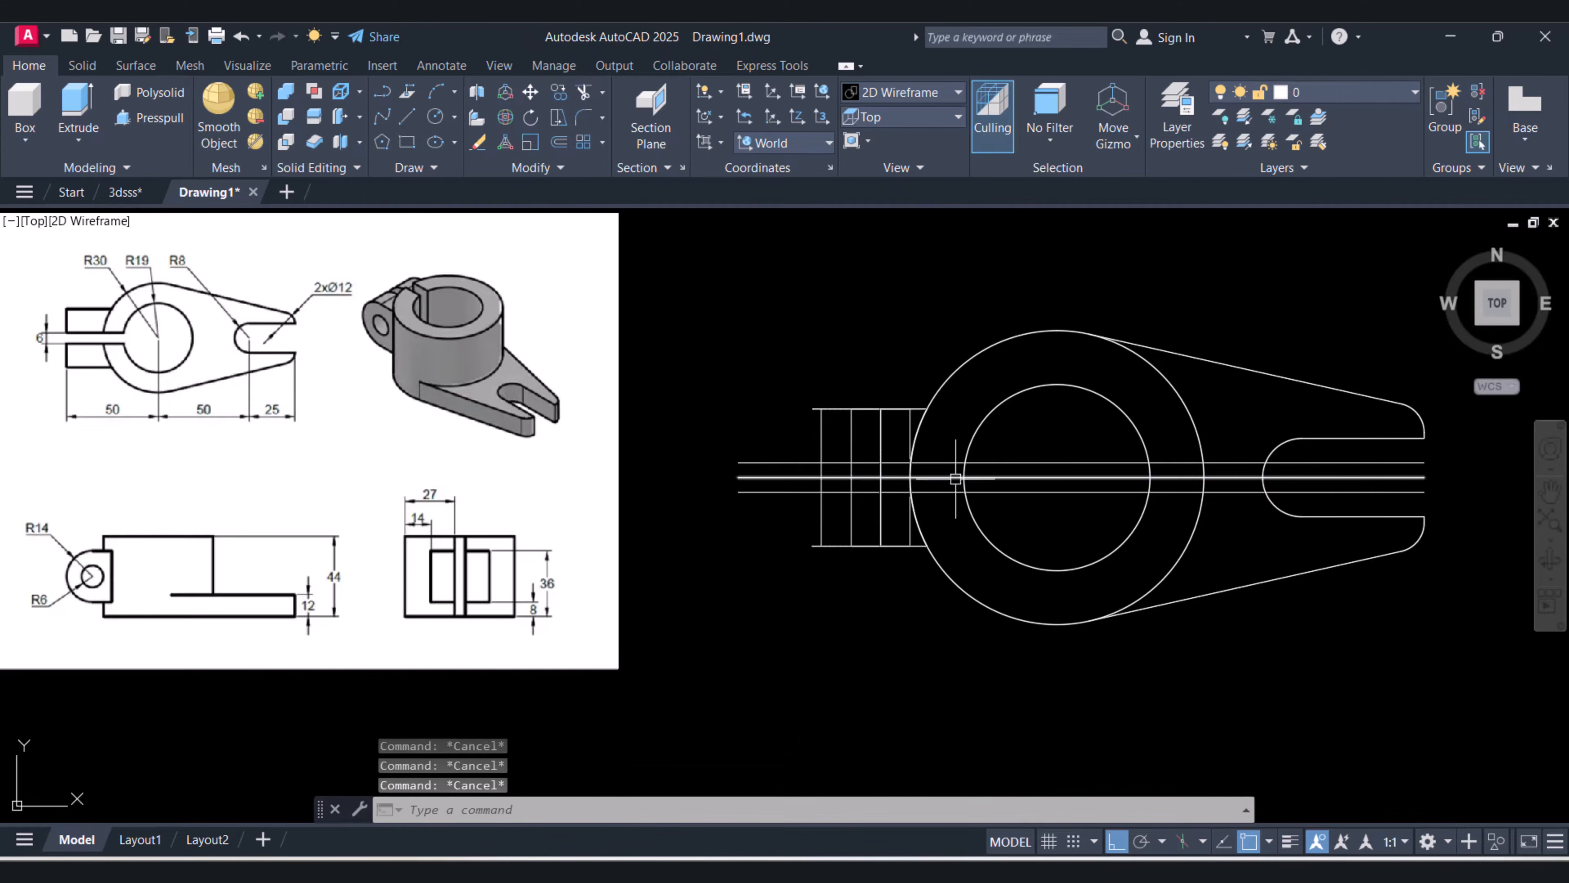
Erase the original horizontal centre line between the two offset lines
text(e)
key(Return)
click(990, 476)
key(Return)
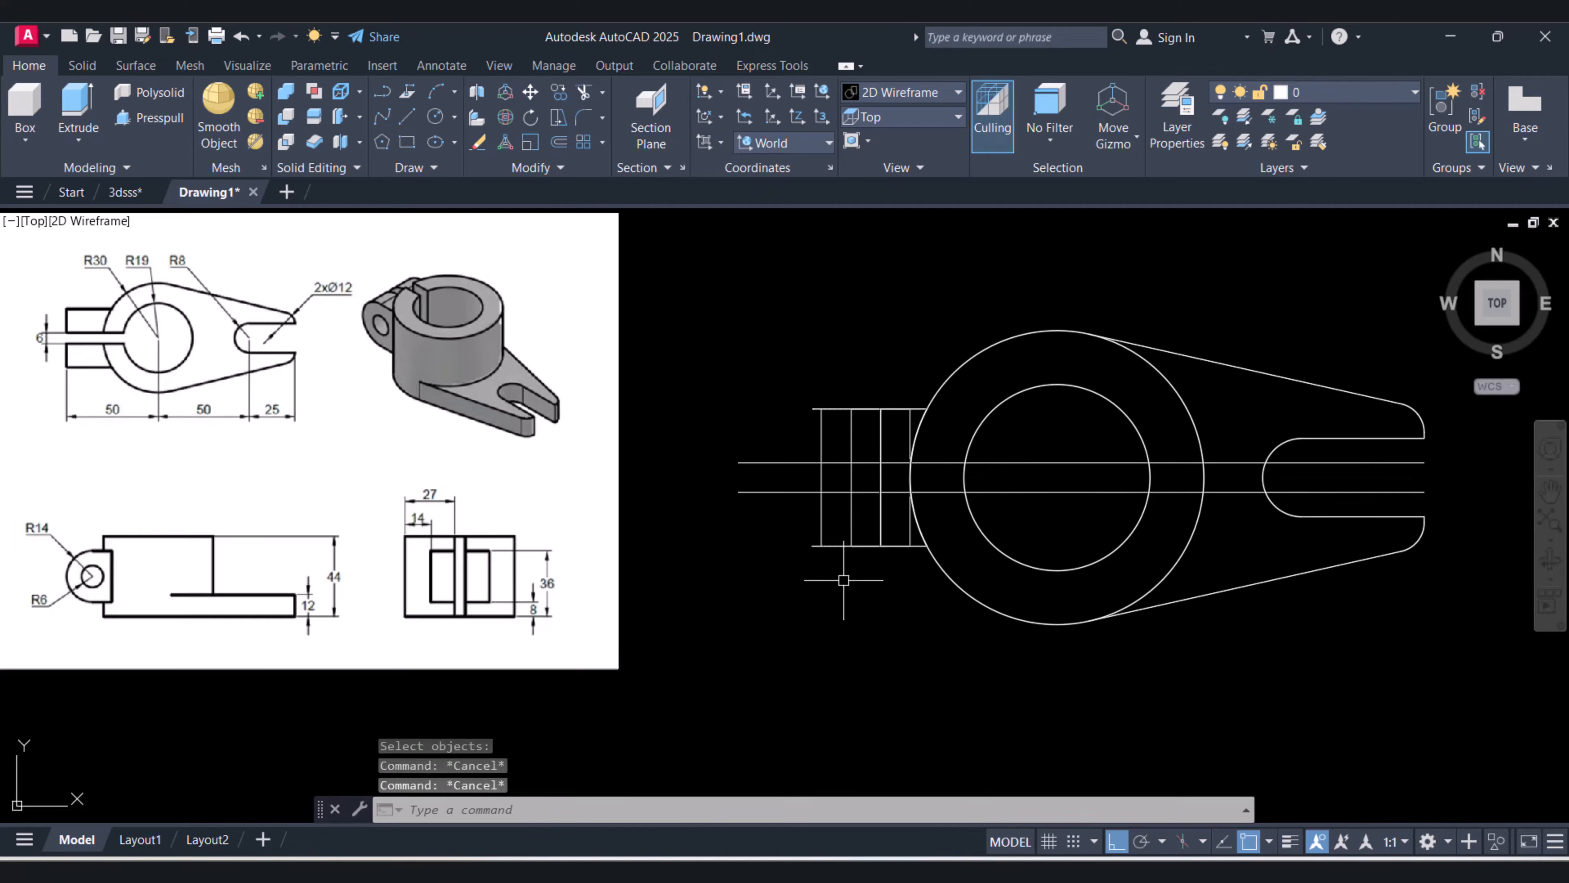
Close the slot outline beyond the lug with a line joining the outer ends of the two offset lines
text(l)
key(Return)
click(743, 481)
click(737, 491)
key(Escape)
key(Escape)
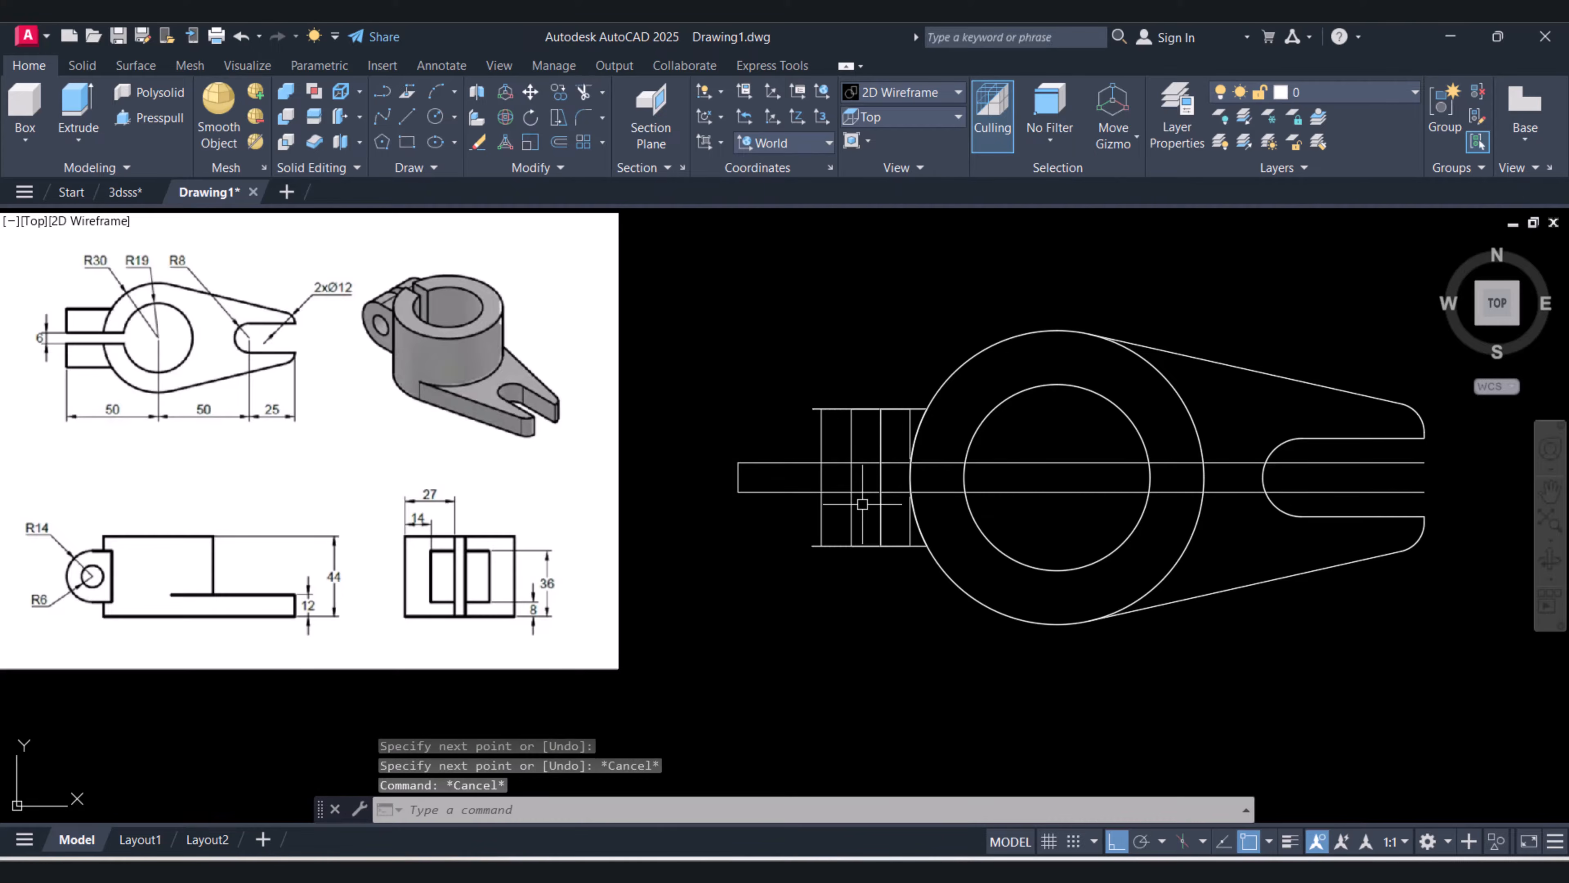
Draw a vertical line between the two offset lines inside the cylinder's bore, just past its centre
text(l)
key(Return)
click(1080, 492)
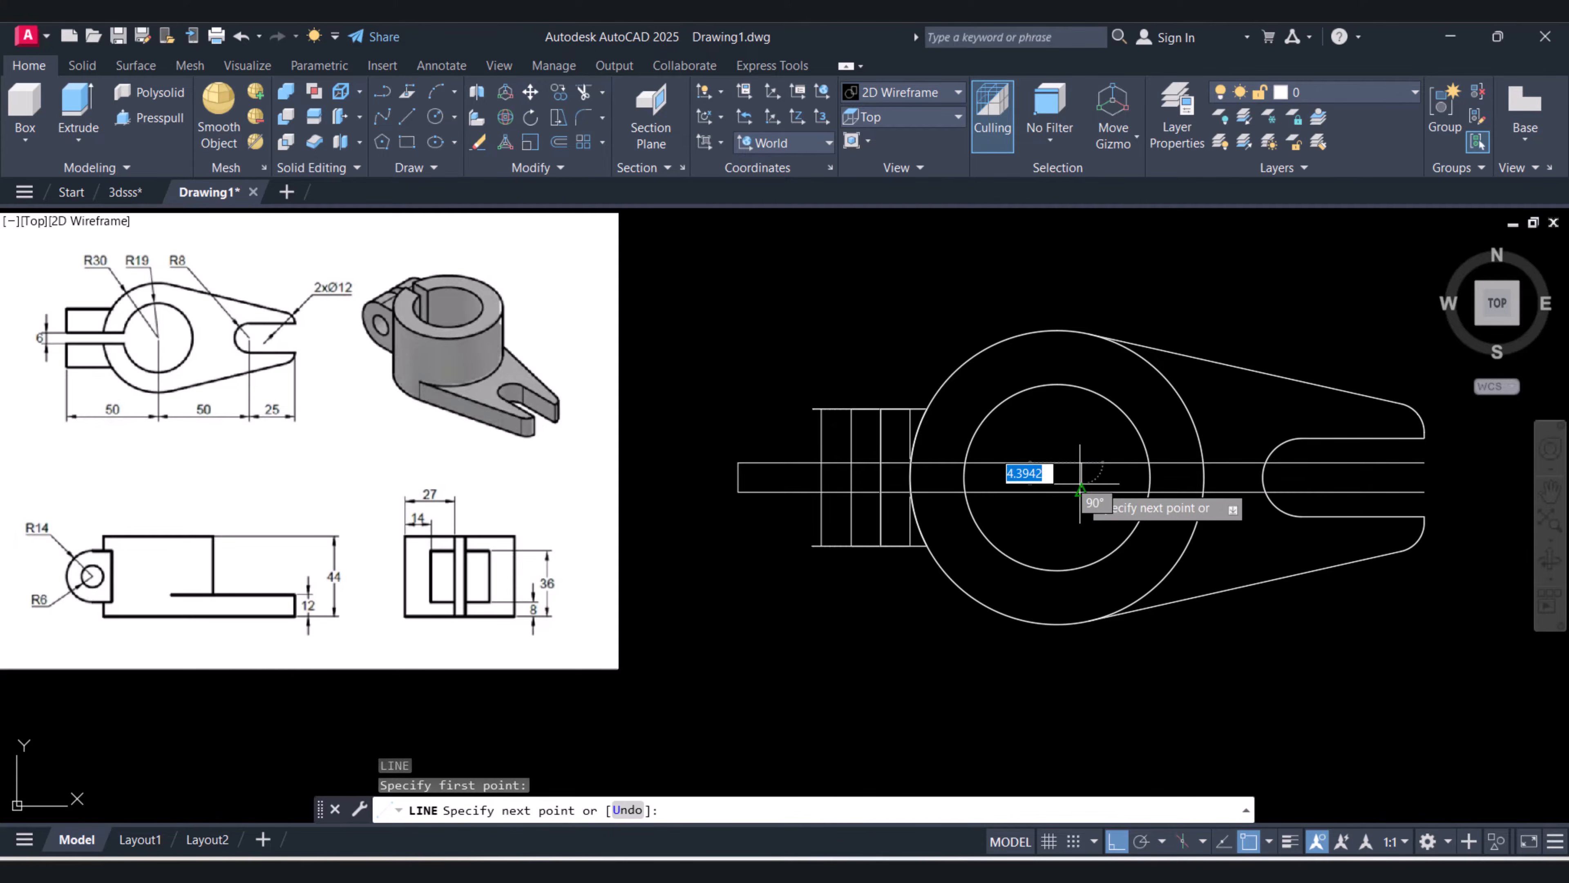
click(1082, 462)
key(Escape)
key(Escape)
key(Escape)
Trim away the parts of both offset lines running from the vertical line in the bore toward the forked arm
text(tr)
key(Return)
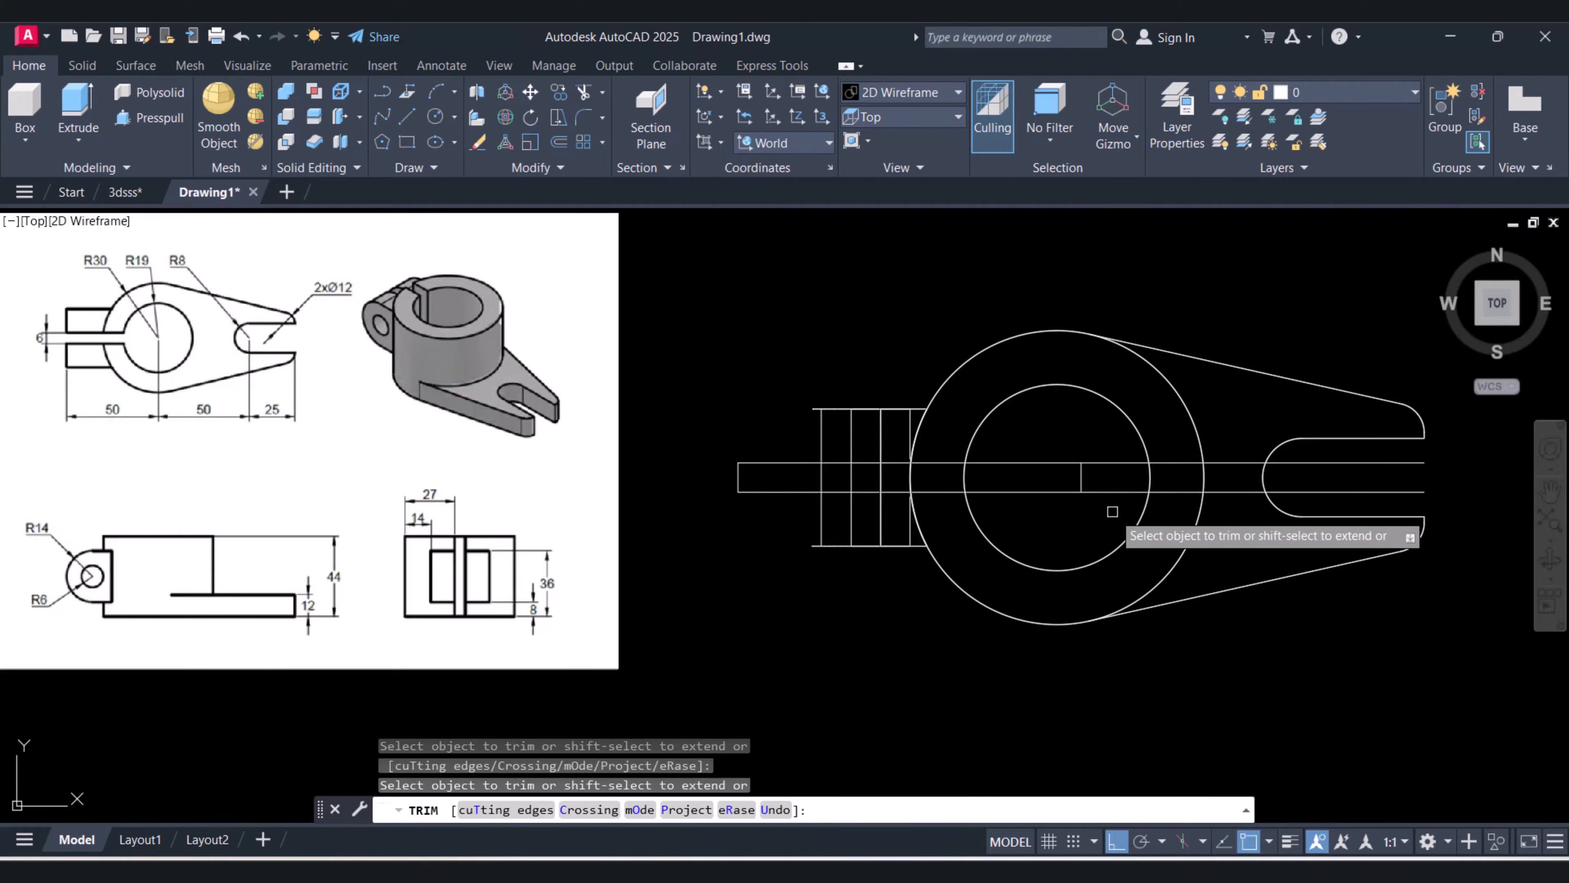
drag(1114, 506, 1103, 449)
key(Escape)
key(Escape)
key(Escape)
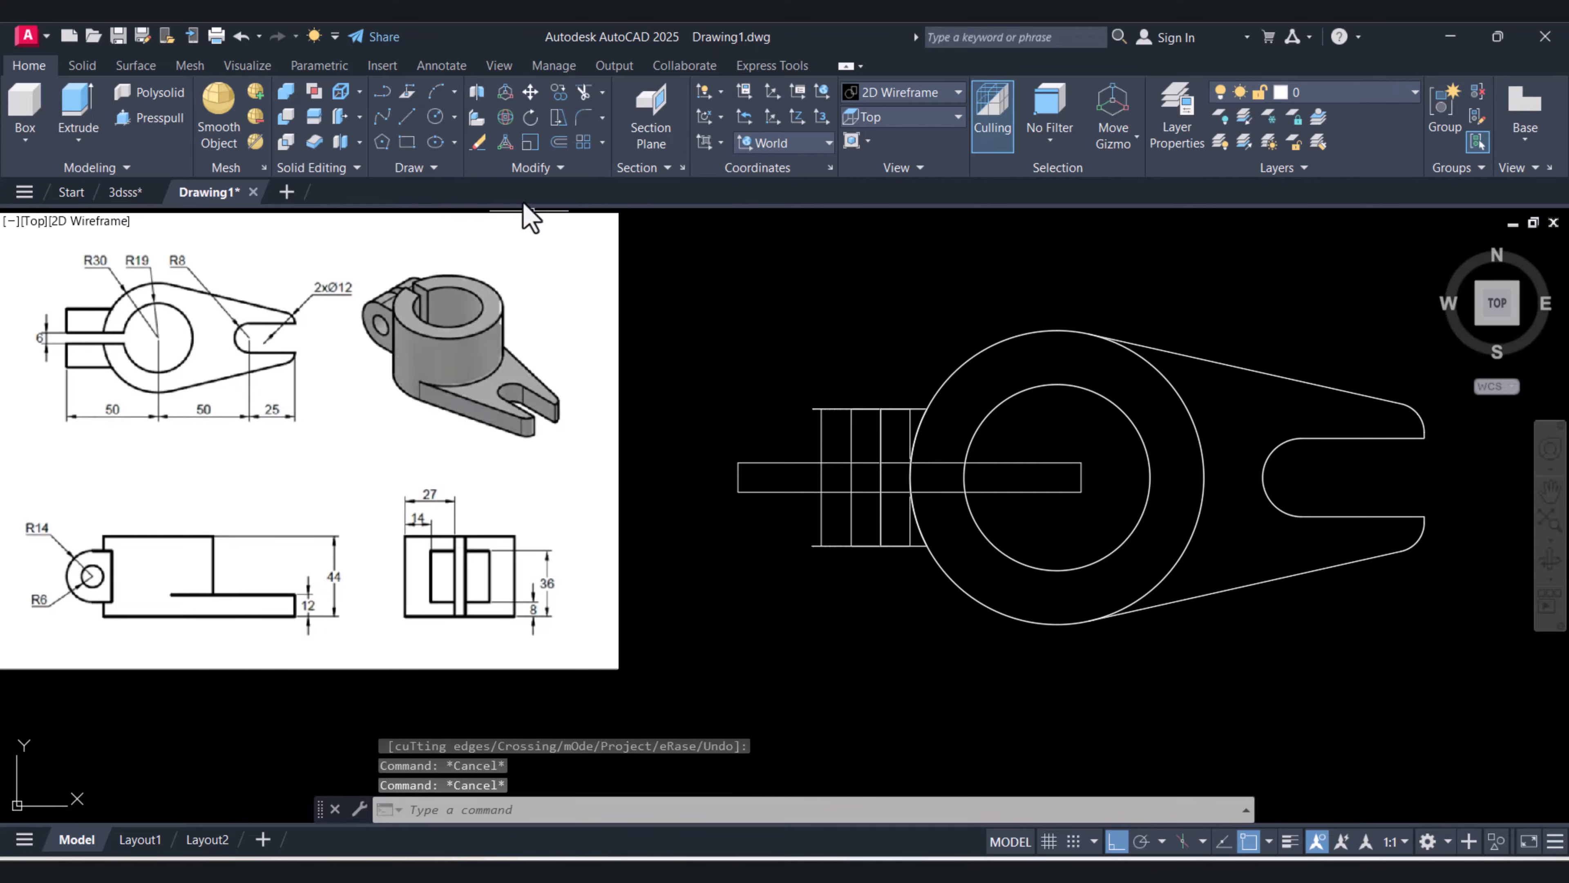
Convert the four lines of the narrow slot rectangle into a region
click(425, 169)
click(454, 219)
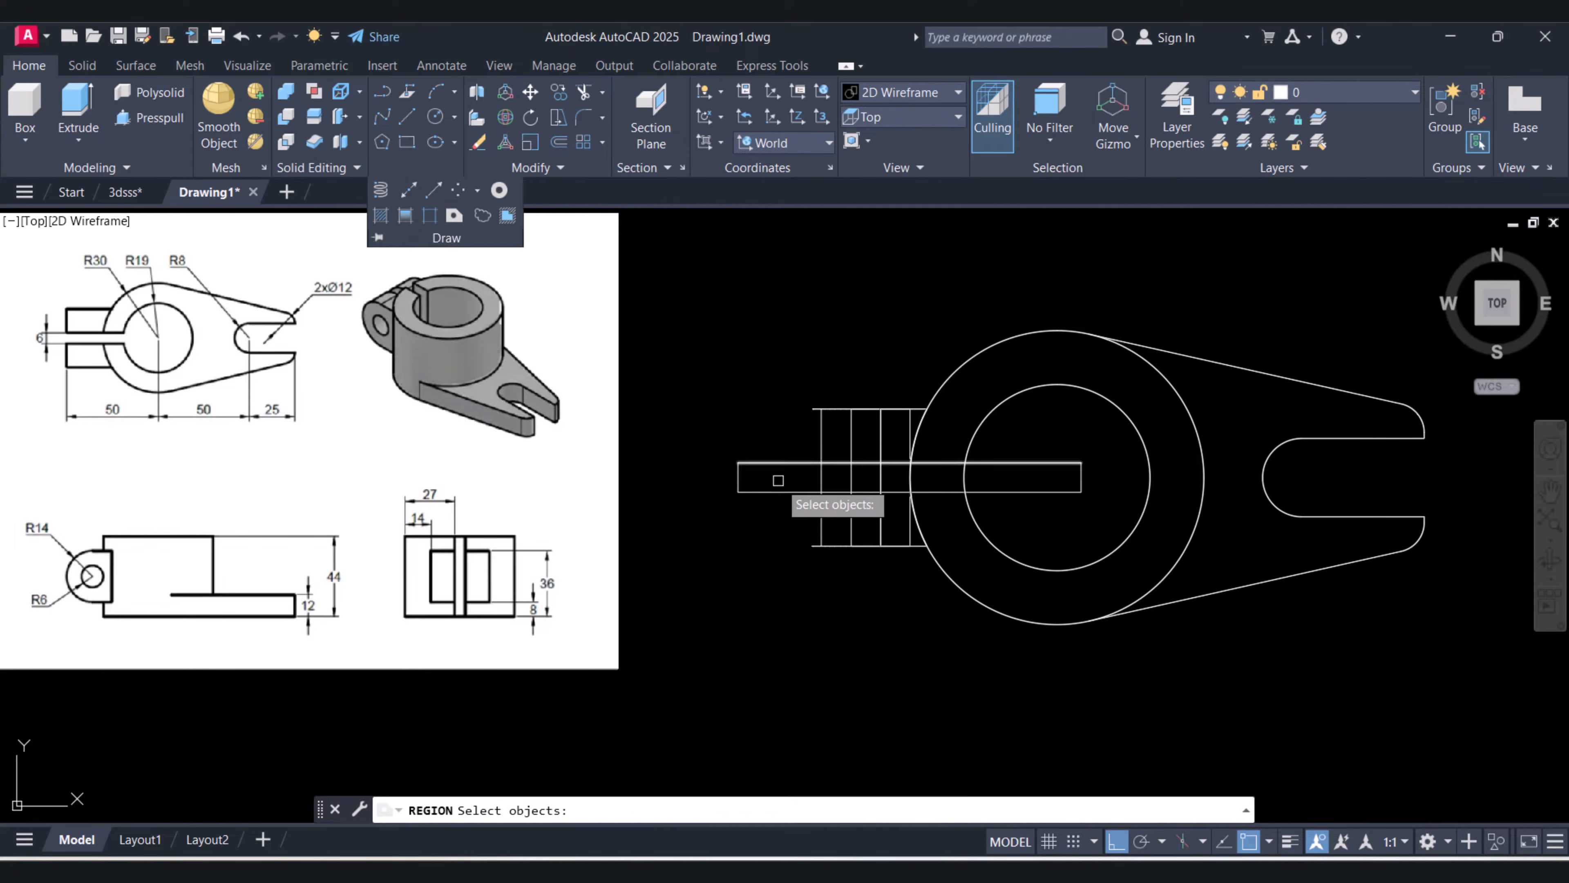
click(753, 517)
click(664, 400)
click(1094, 515)
click(1052, 449)
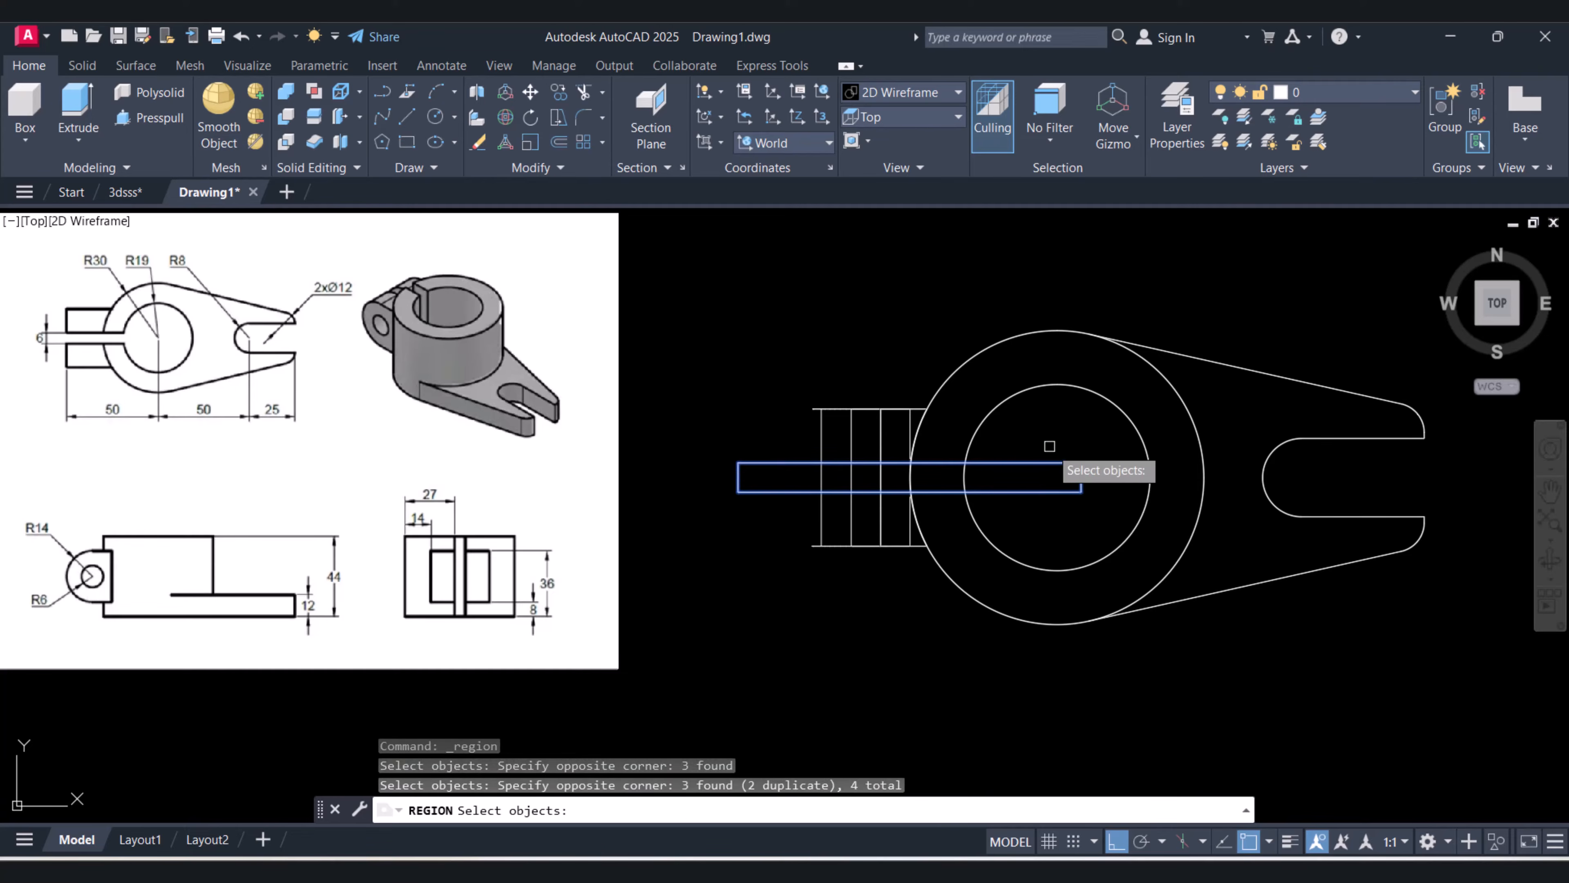
key(Return)
click(1053, 464)
key(Escape)
key(Escape)
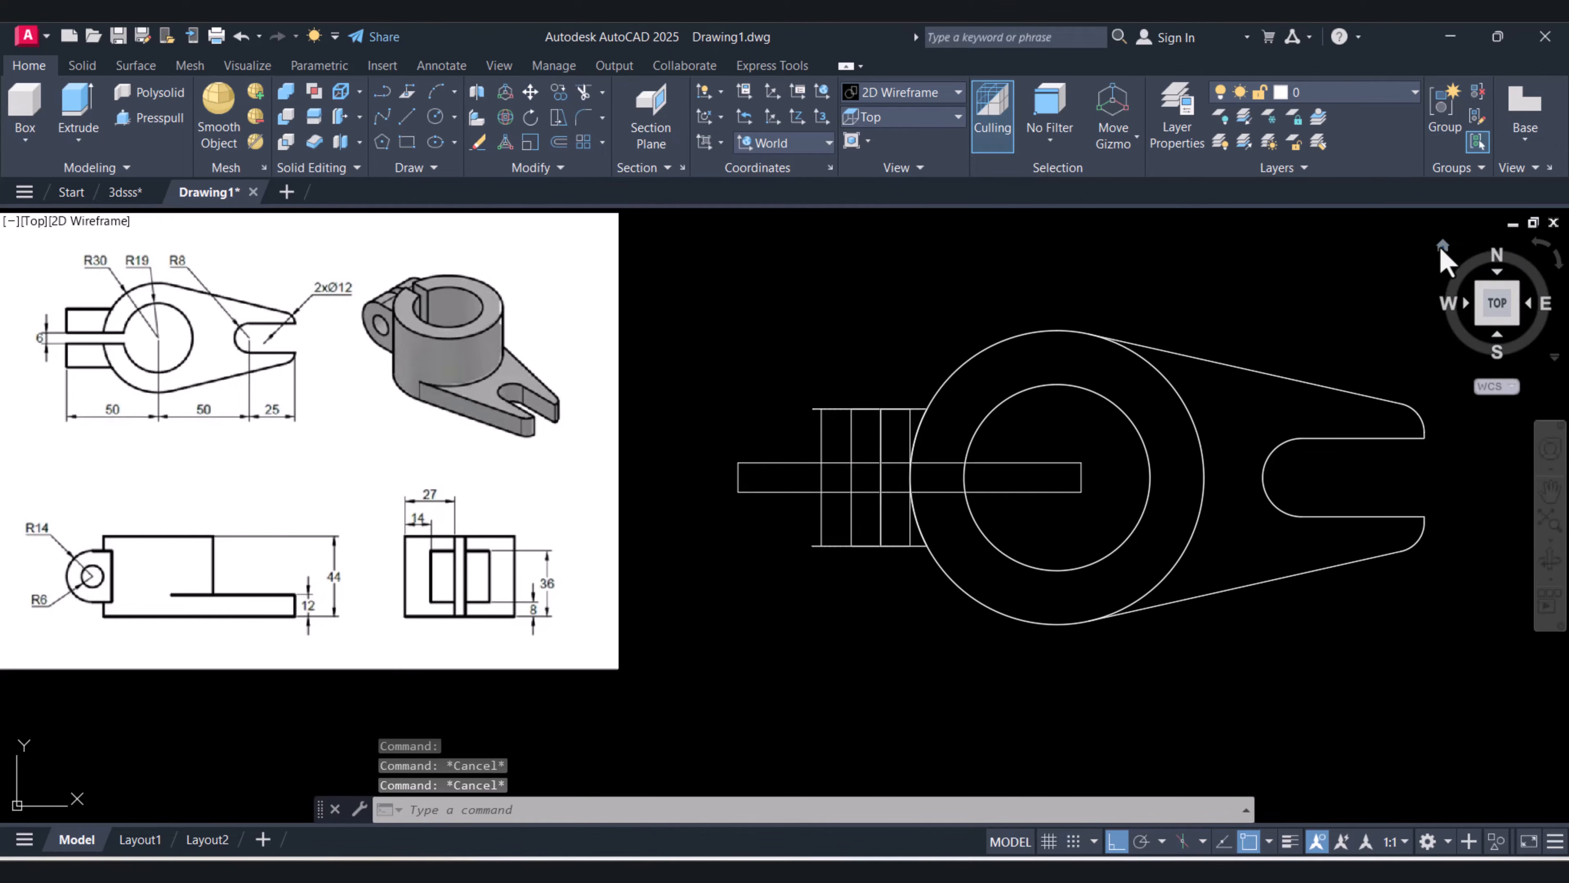
From the home isometric view, extrude the slot region upward as a solid well past the cylinder's top face
click(1442, 247)
key(Escape)
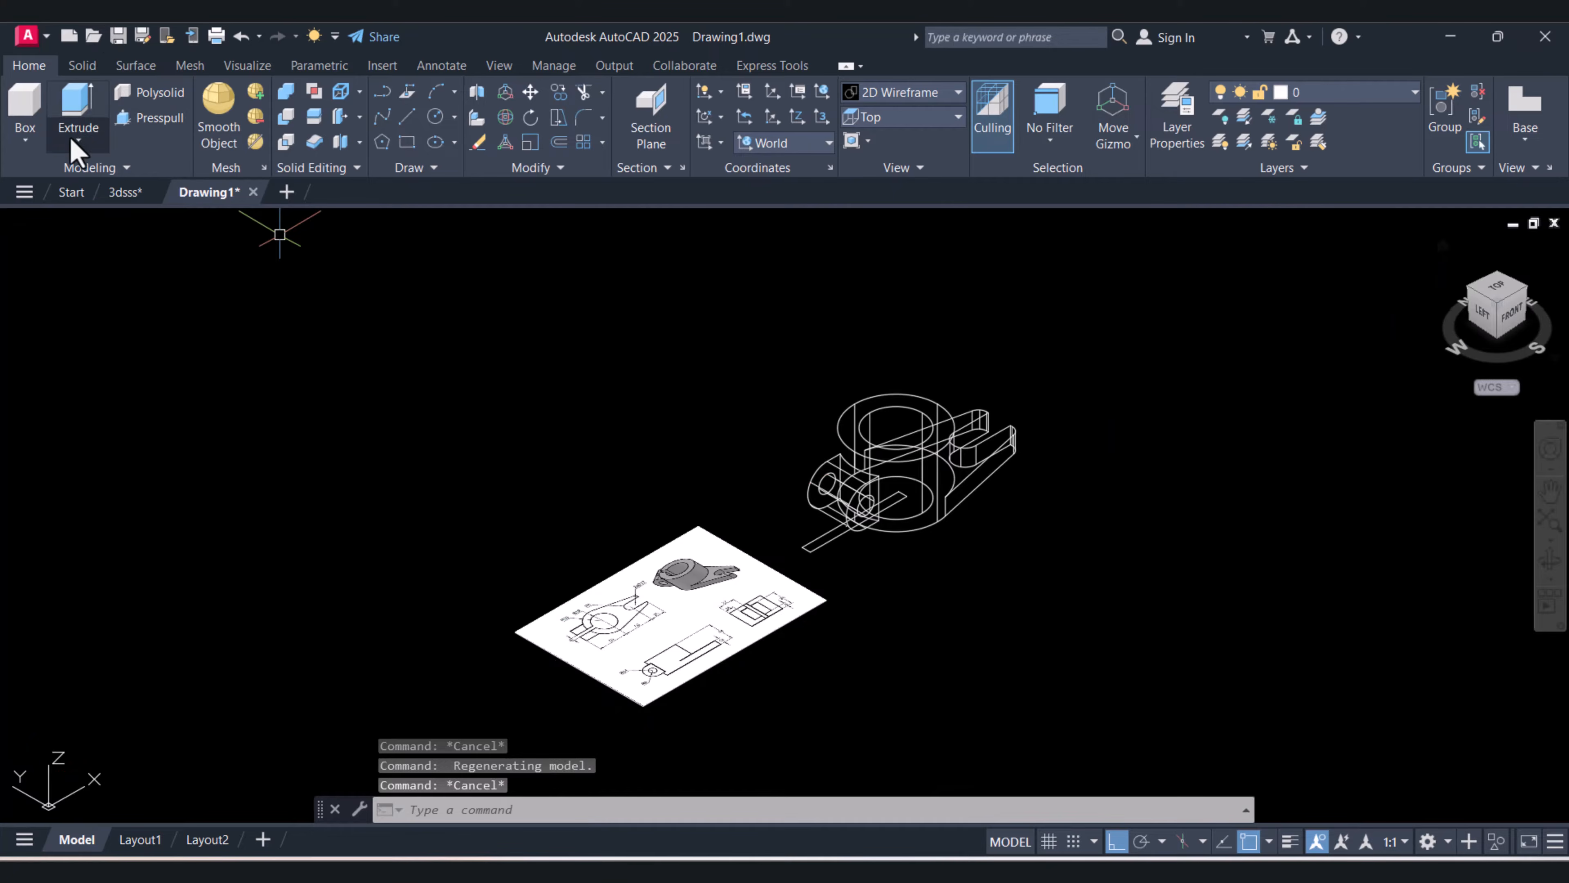
click(75, 121)
click(831, 533)
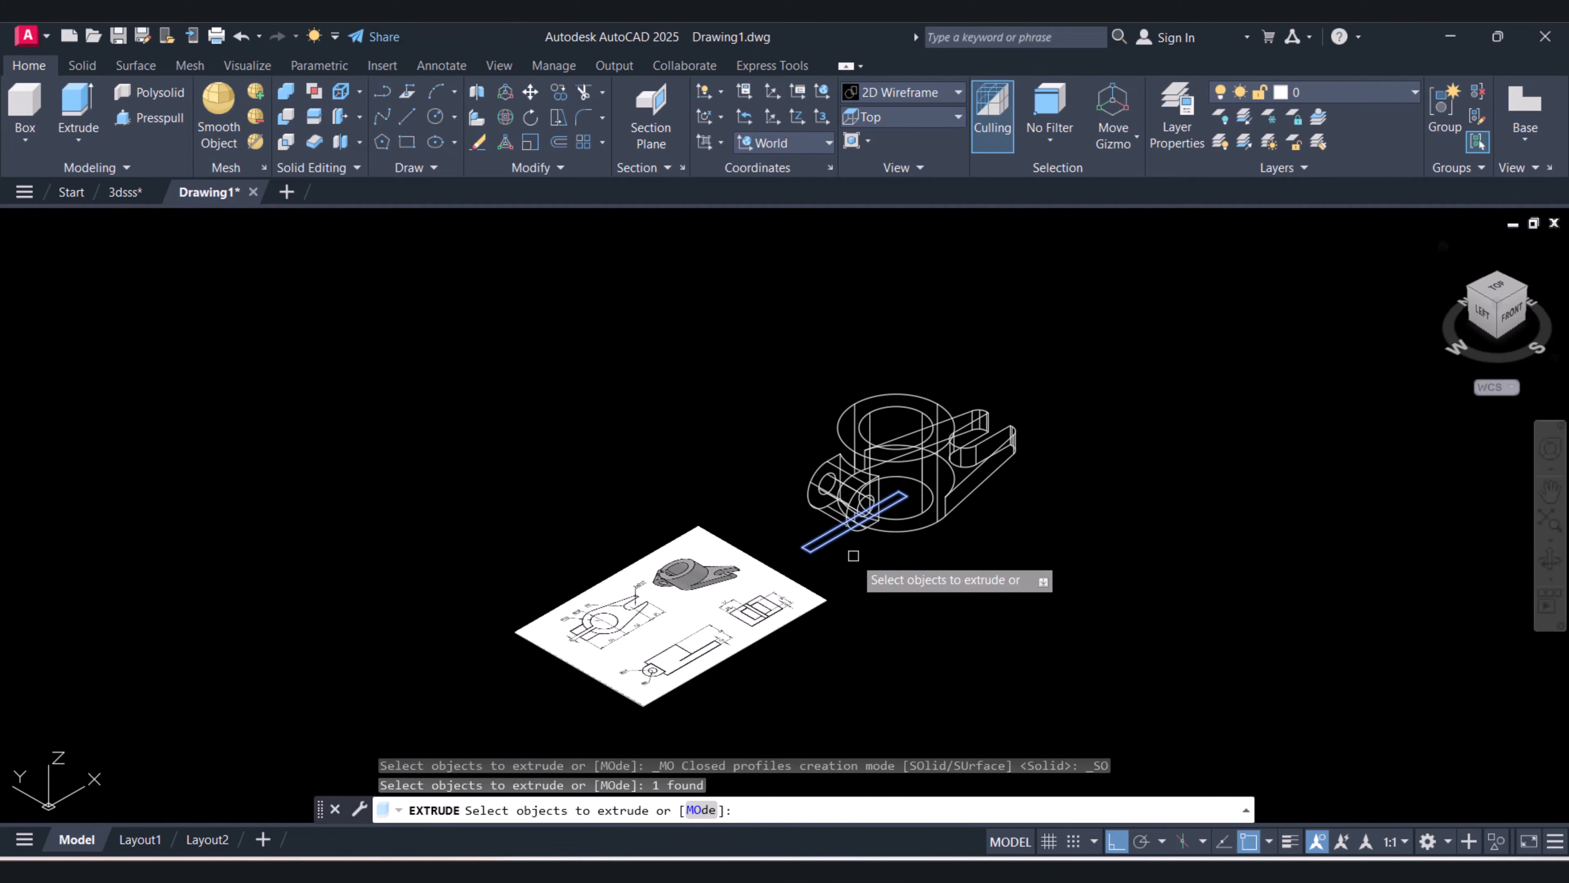
right_click(856, 560)
click(877, 569)
click(700, 341)
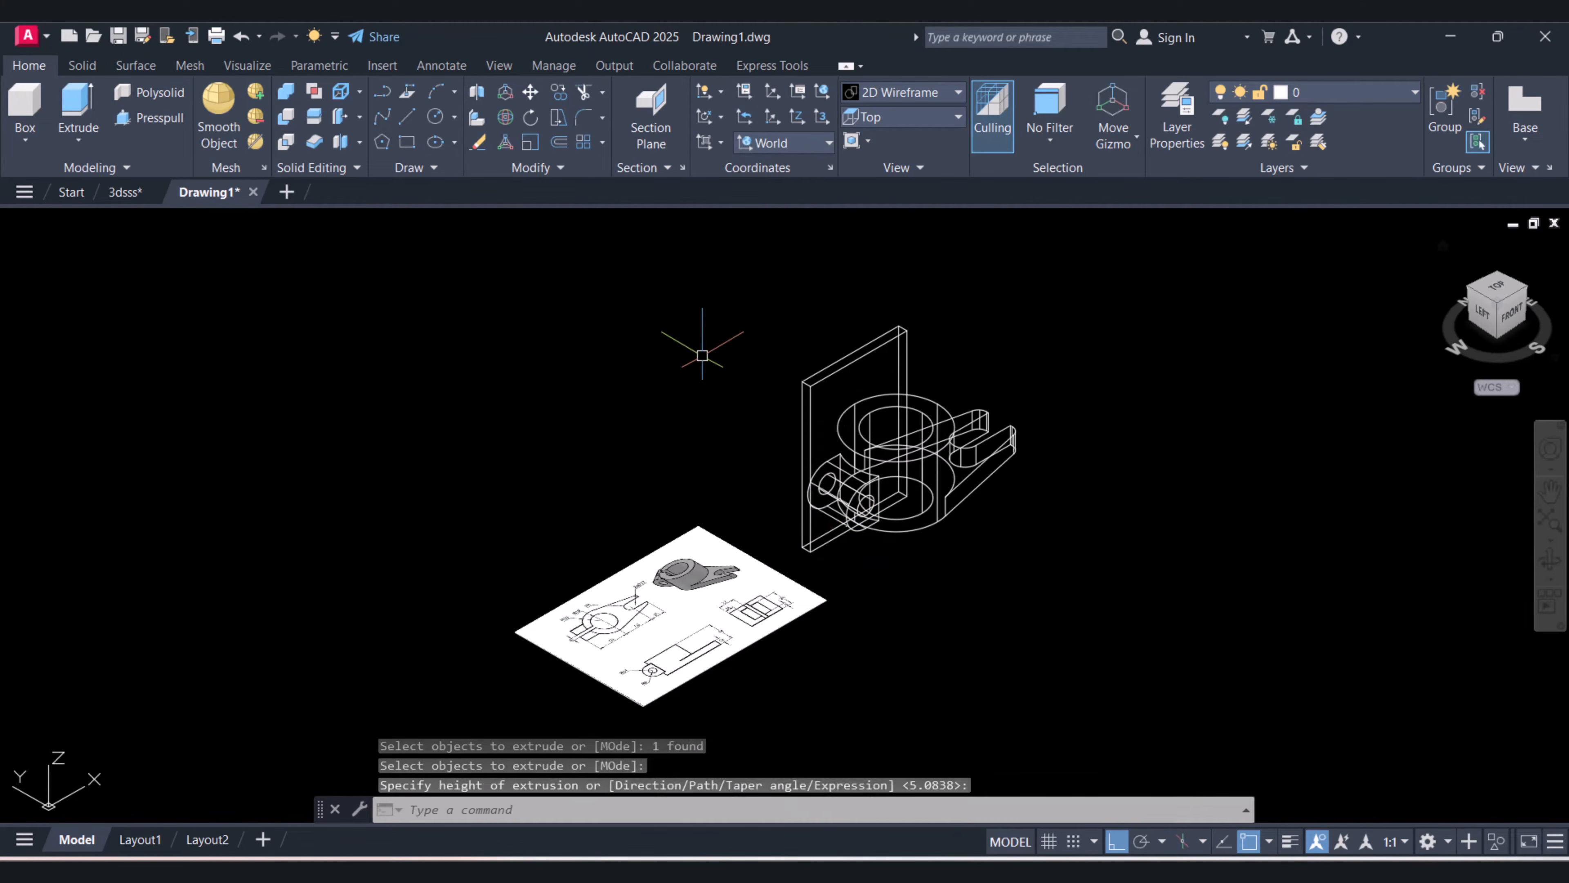
key(Escape)
key(Escape)
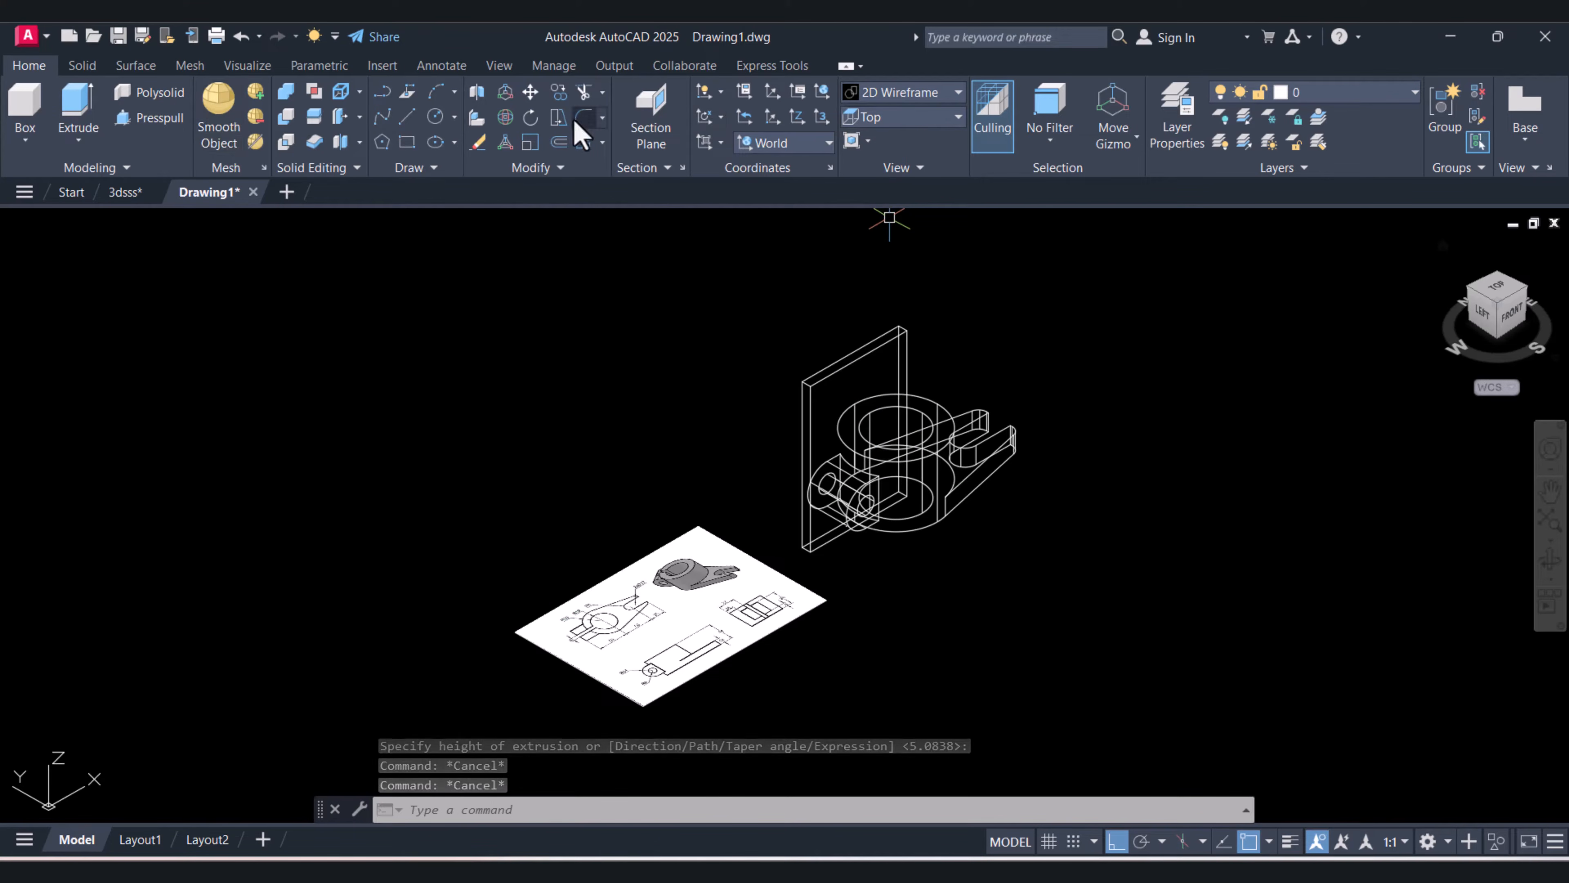
Subtract the tall slot plate from the bracket solid to cut the slot through lug and cylinder wall
click(286, 118)
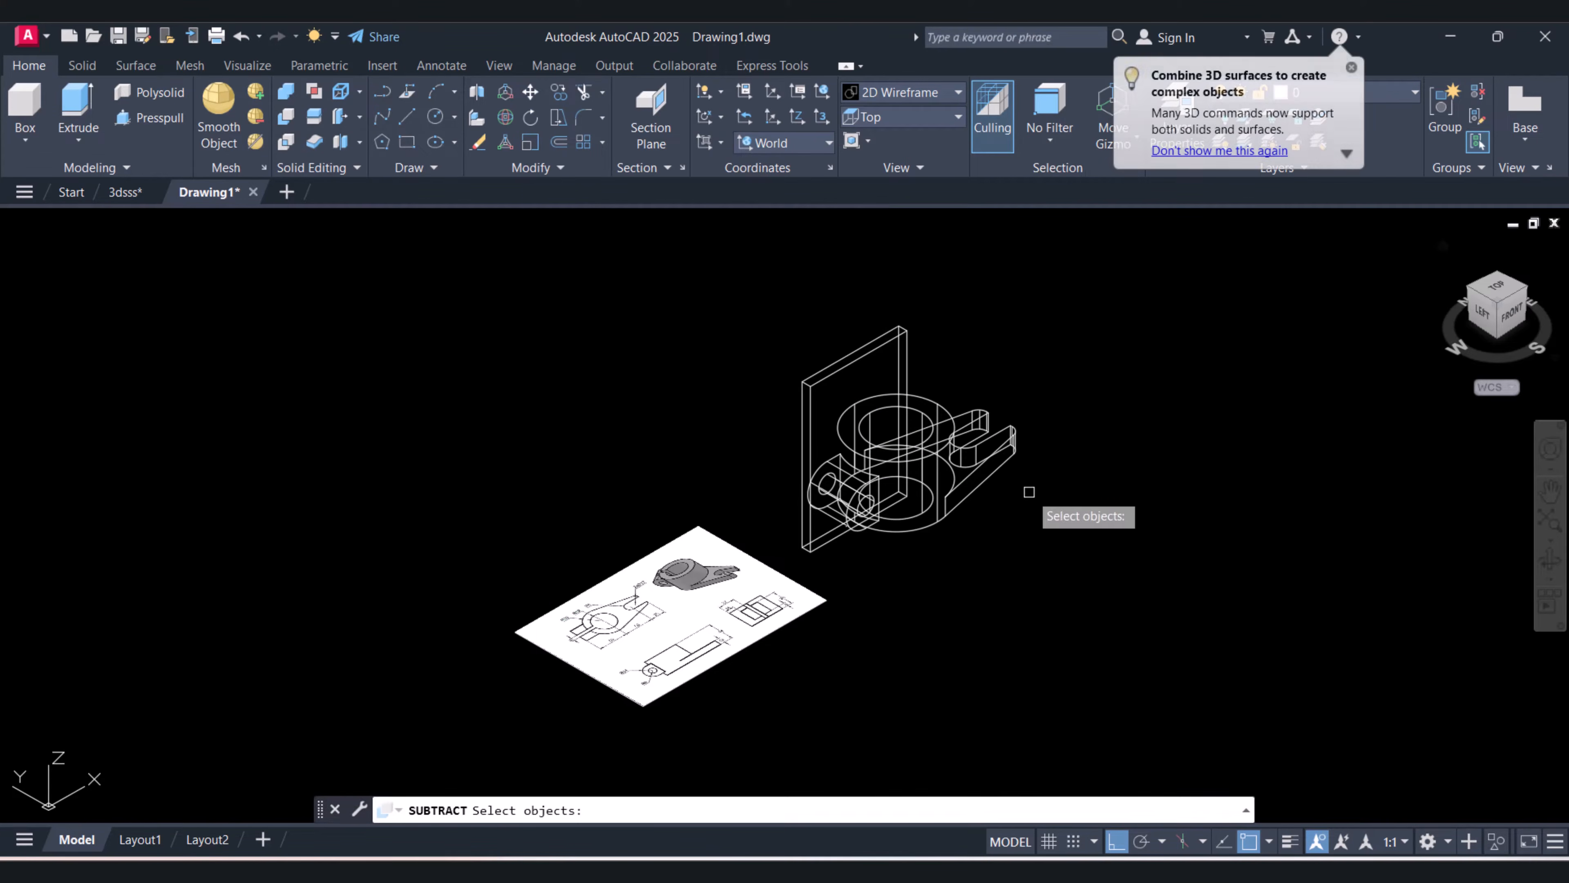
click(957, 423)
key(Return)
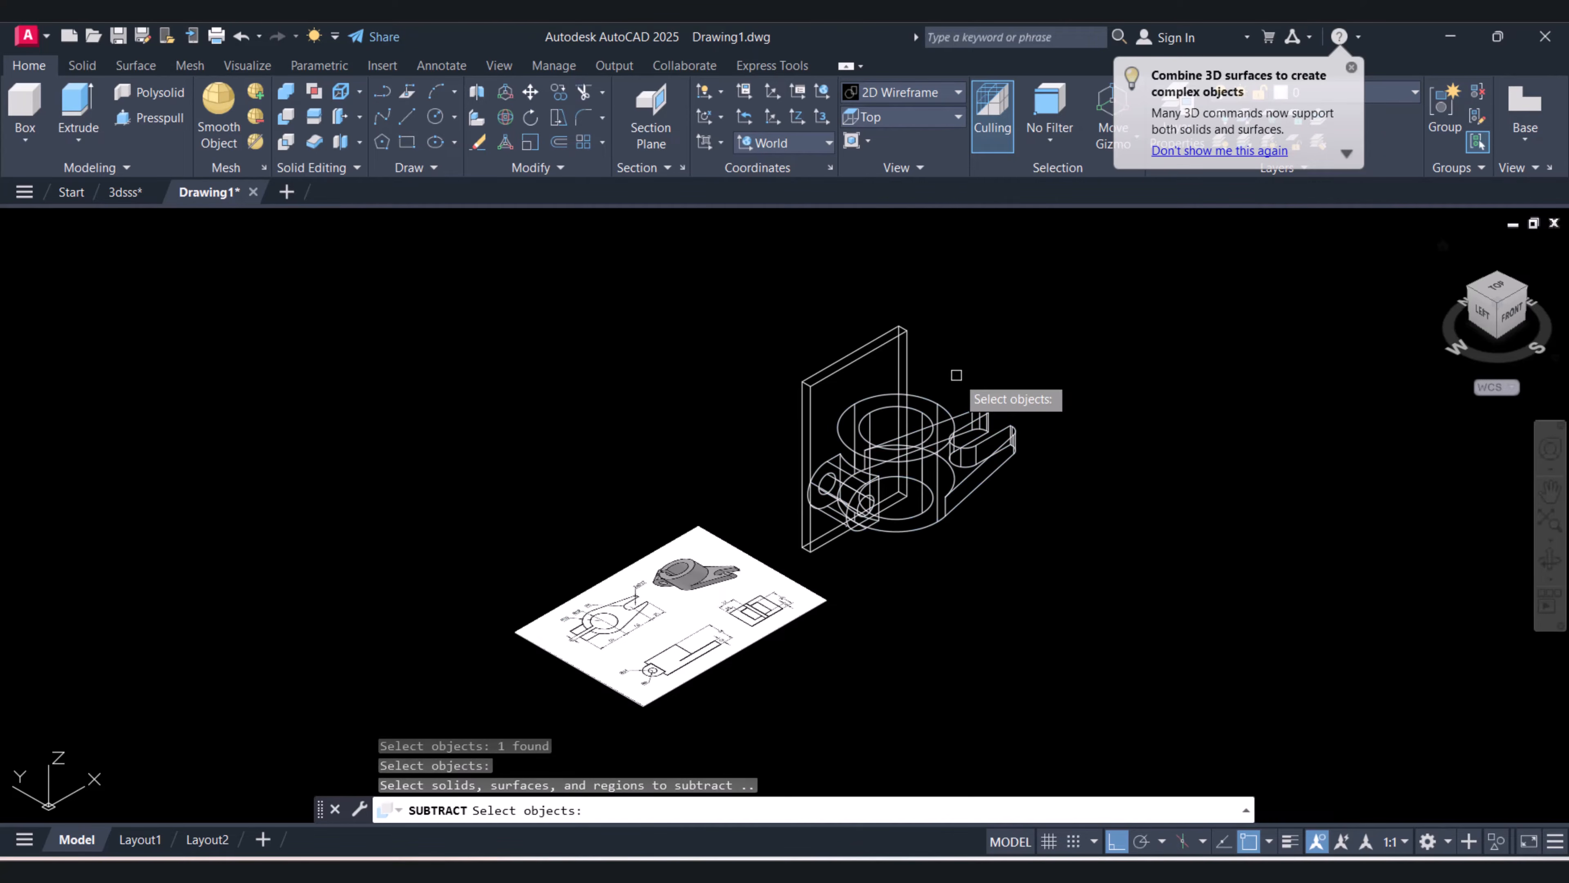
click(914, 353)
key(Return)
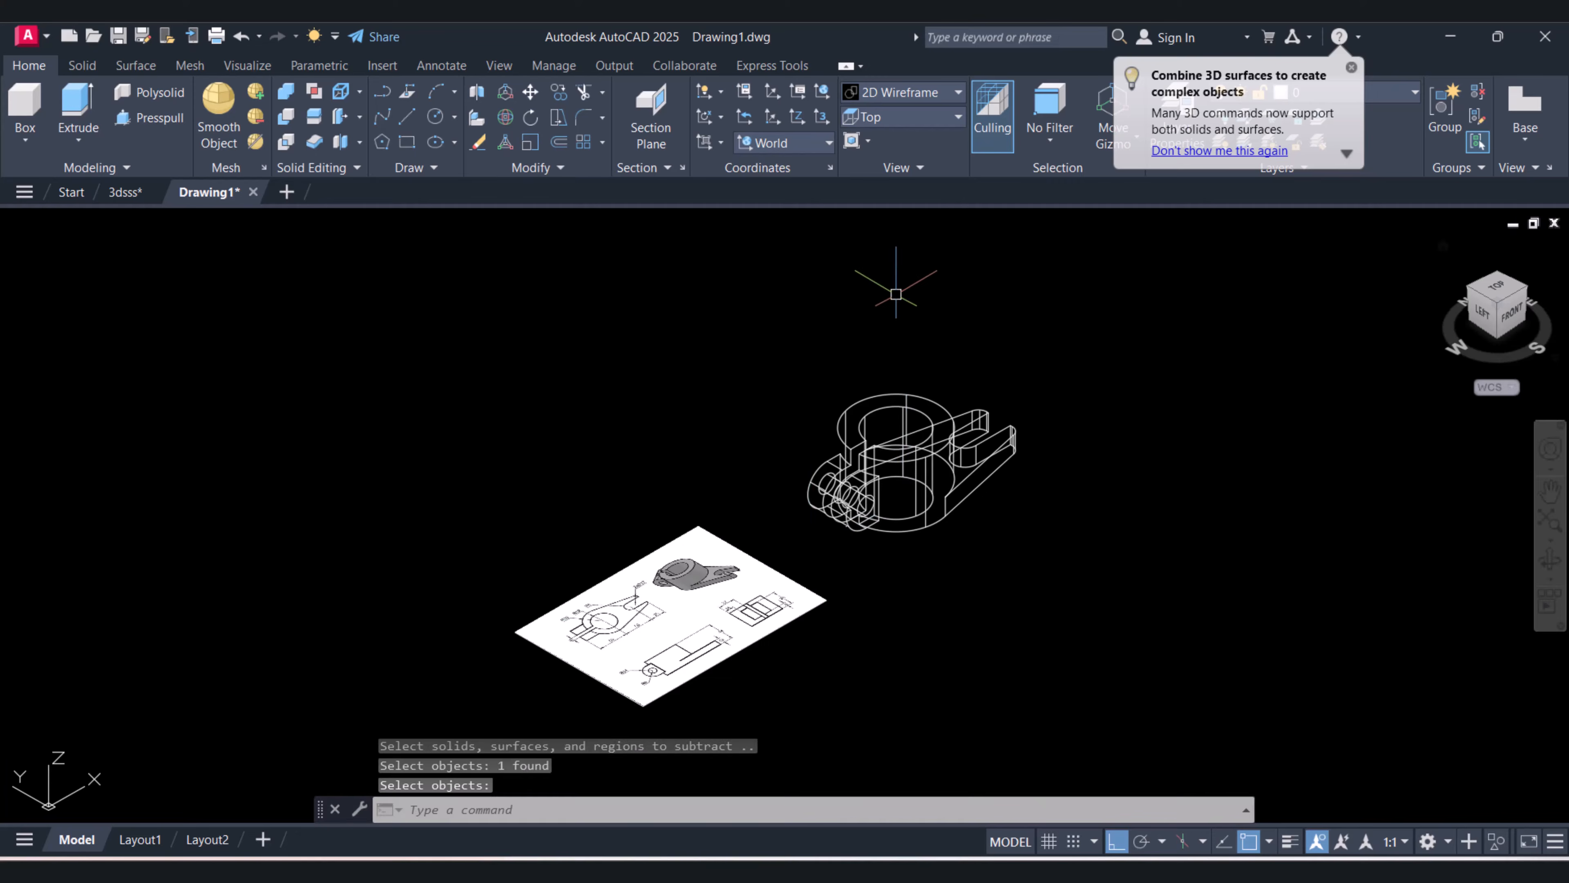
Display the bracket in the Conceptual visual style and examine the slot, lug and forked arm from several angles
click(905, 92)
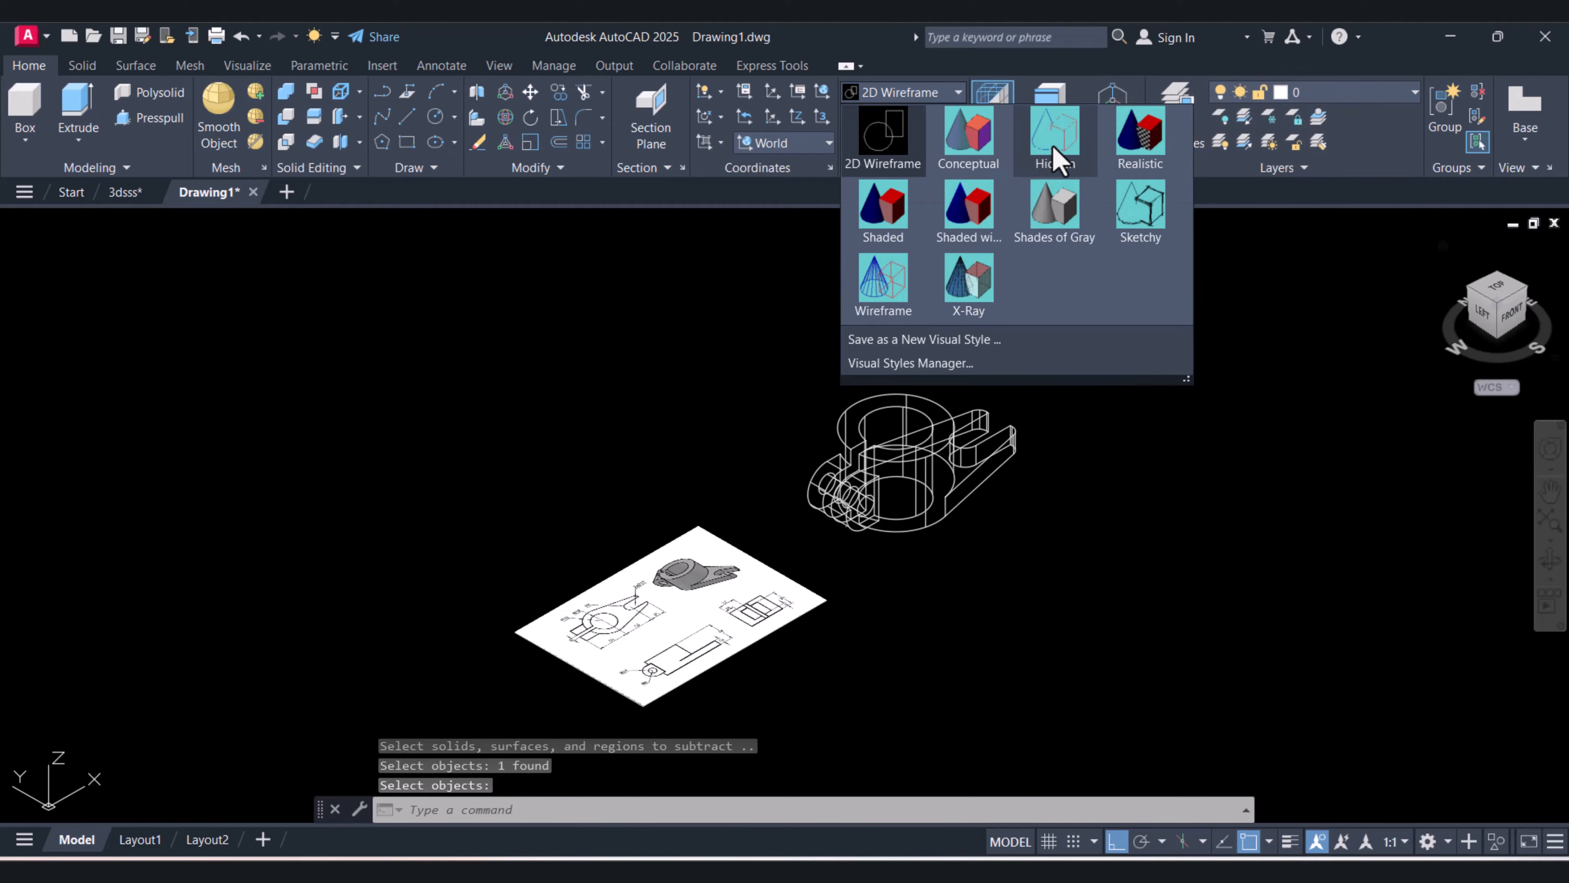
click(1054, 152)
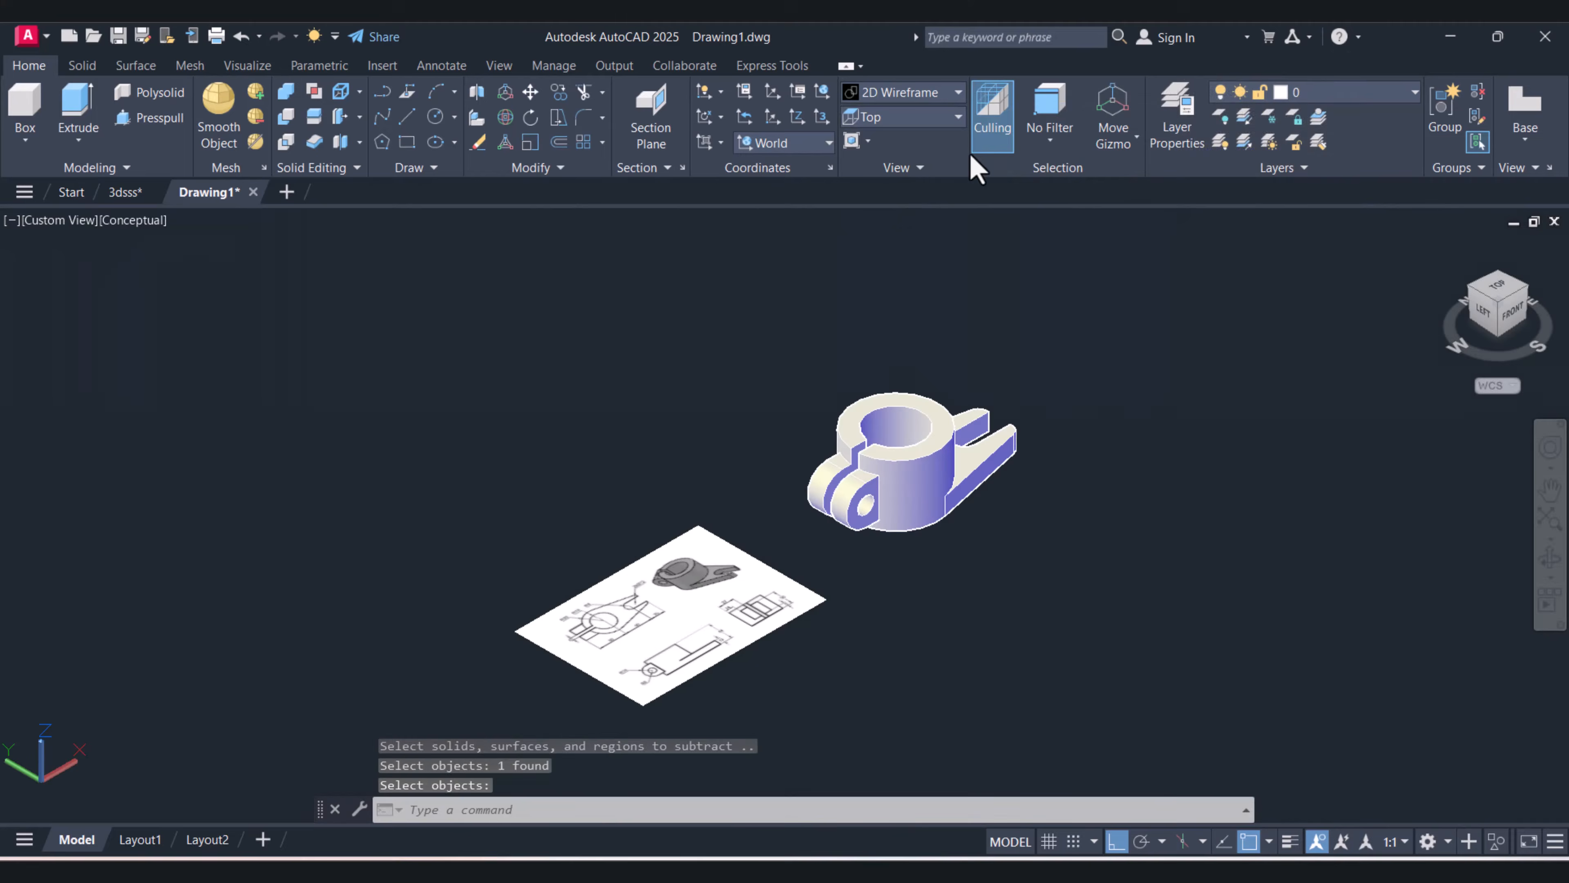
click(1550, 559)
drag(848, 549, 894, 590)
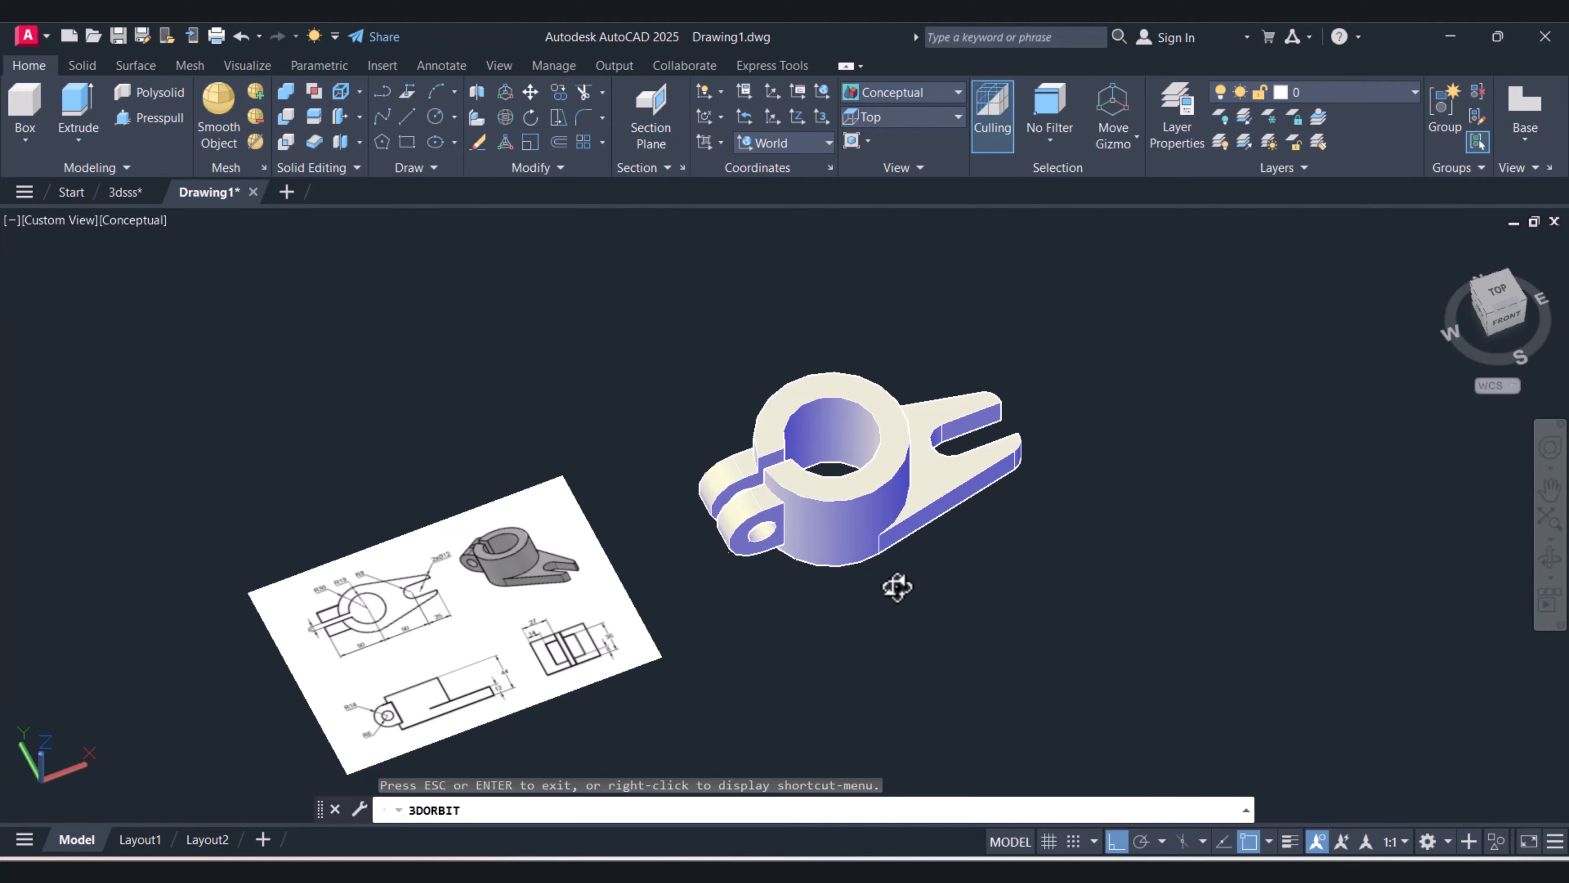
drag(900, 546, 875, 516)
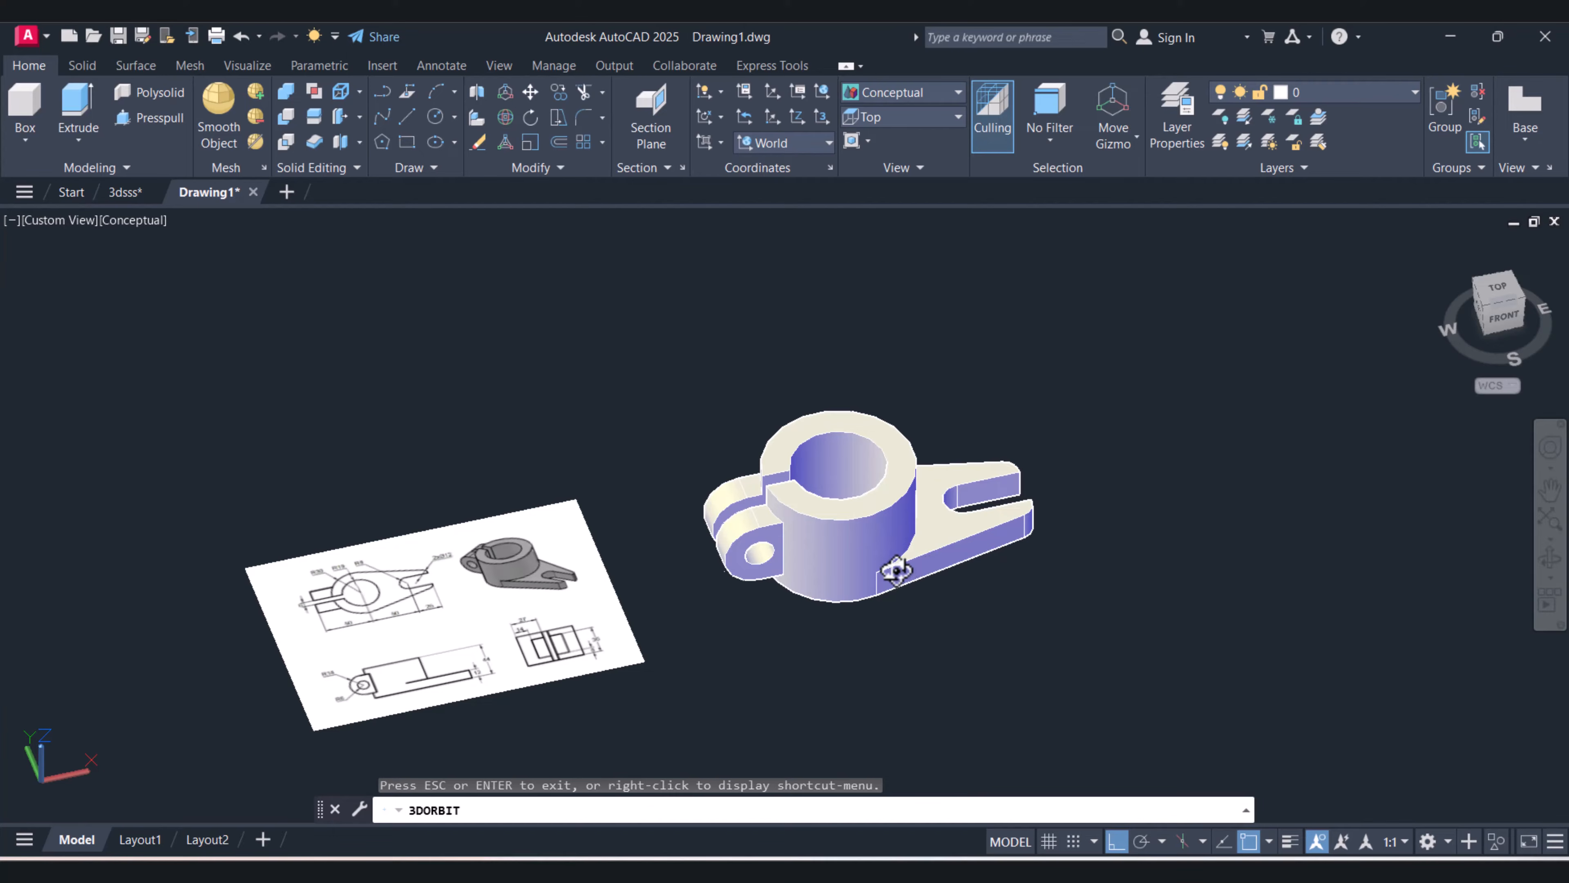
drag(887, 572, 865, 651)
scroll(877, 554, up, 8)
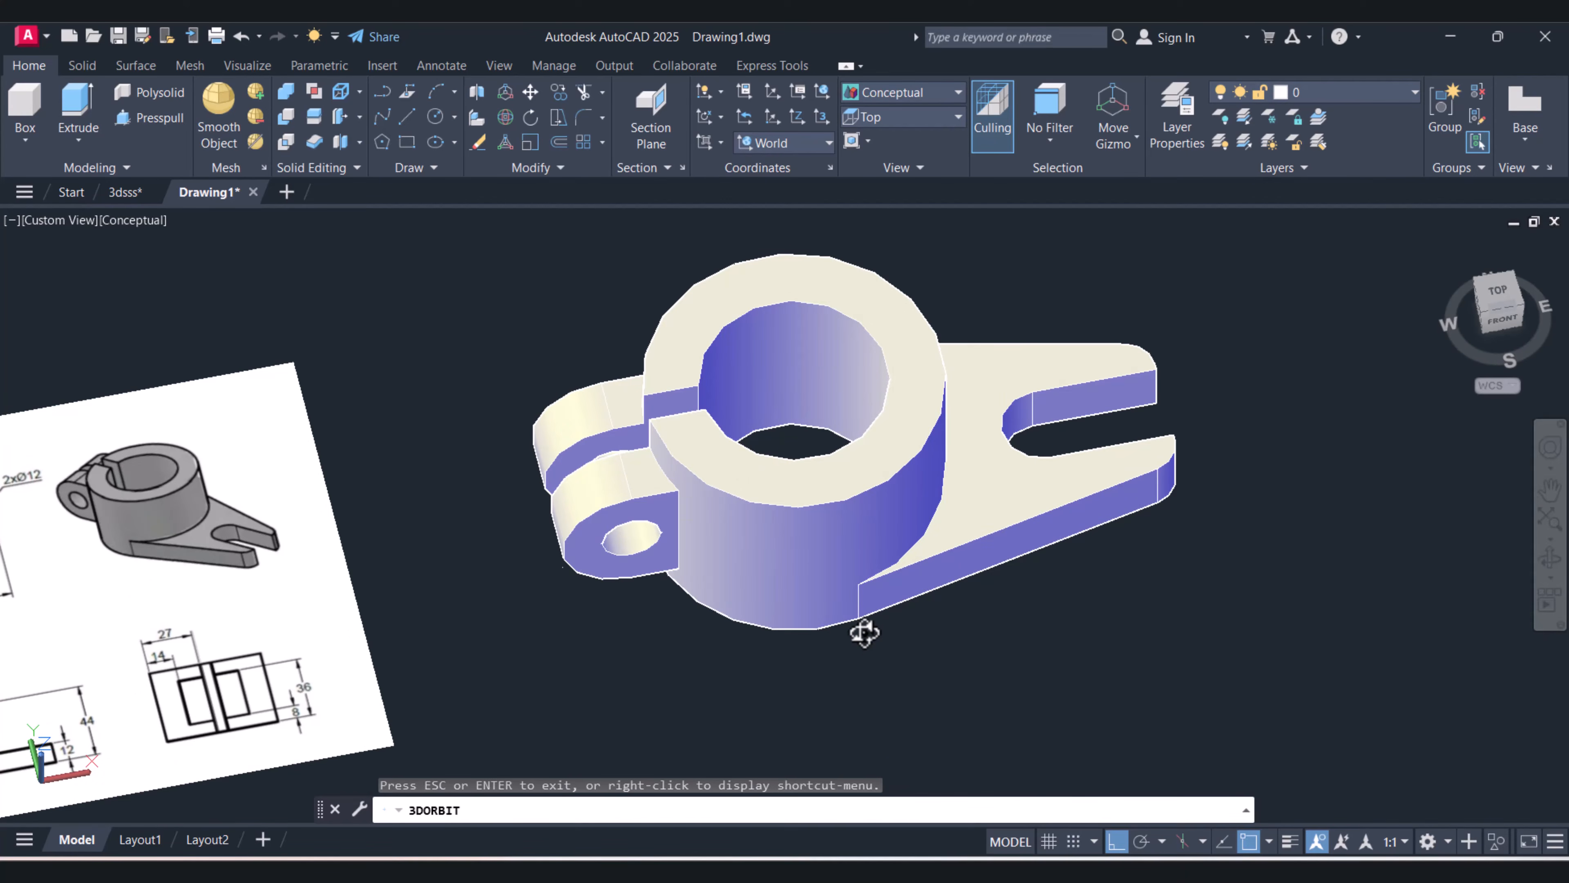
middle_drag(897, 565, 910, 620)
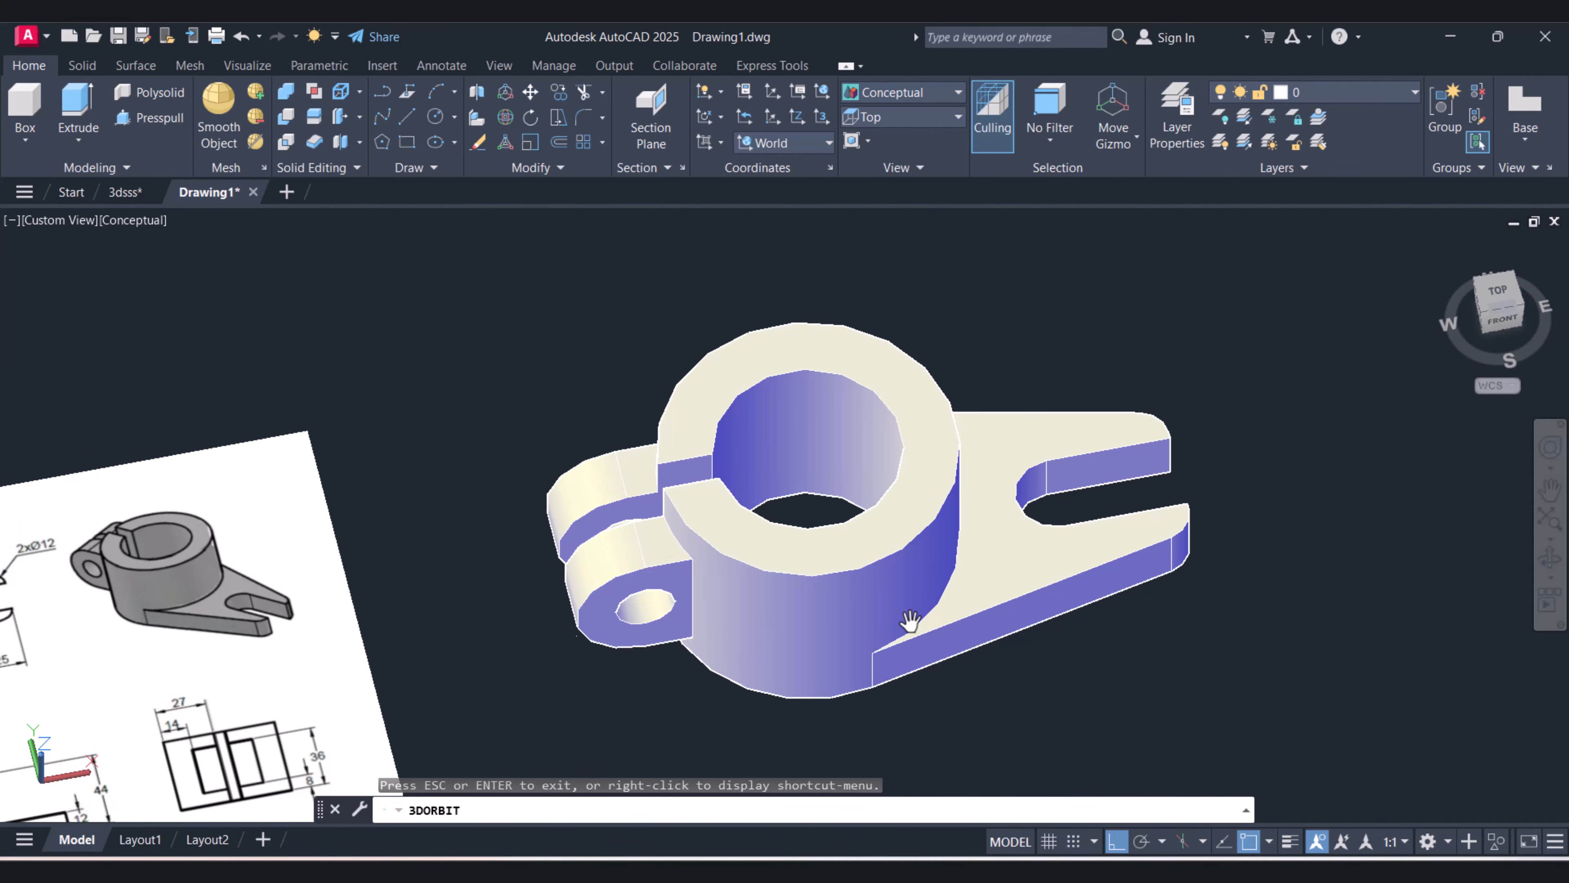